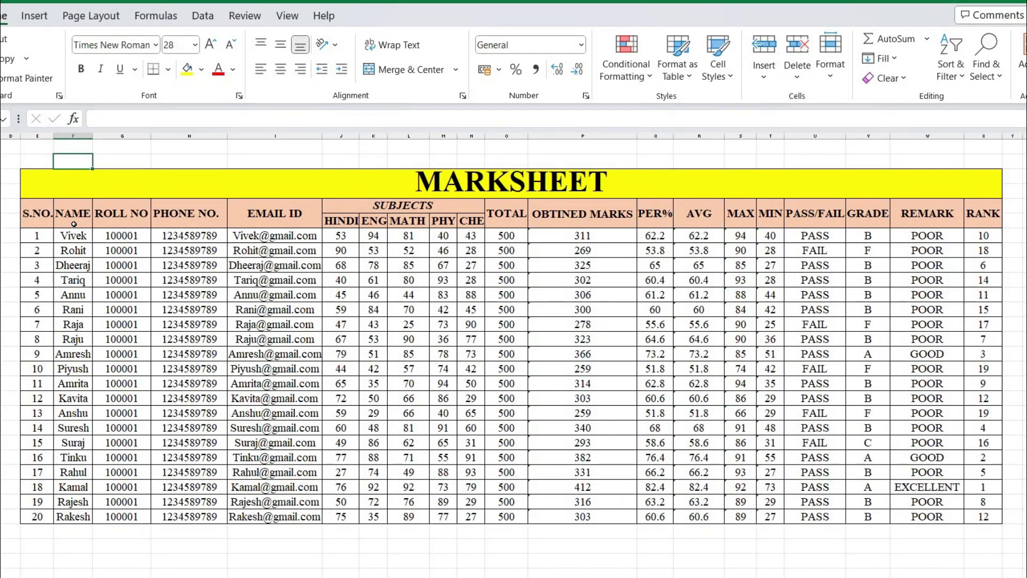
Examine the column headers of the finished marksheet, from NAME and the subject marks through TOTAL, PASS/FAIL, GRADE, REMARK and RANK.
click(75, 223)
click(120, 216)
click(199, 213)
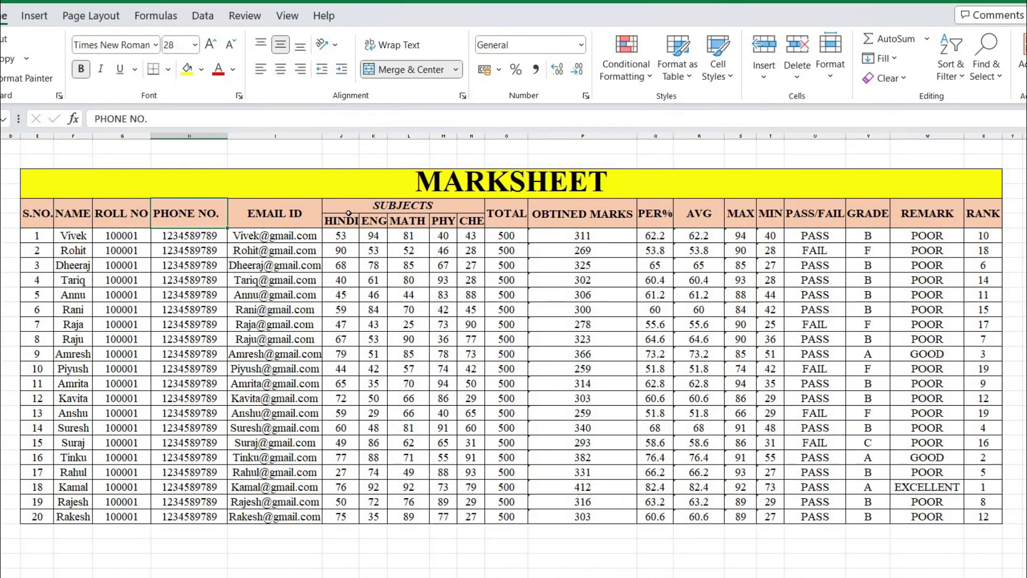
click(257, 218)
click(373, 209)
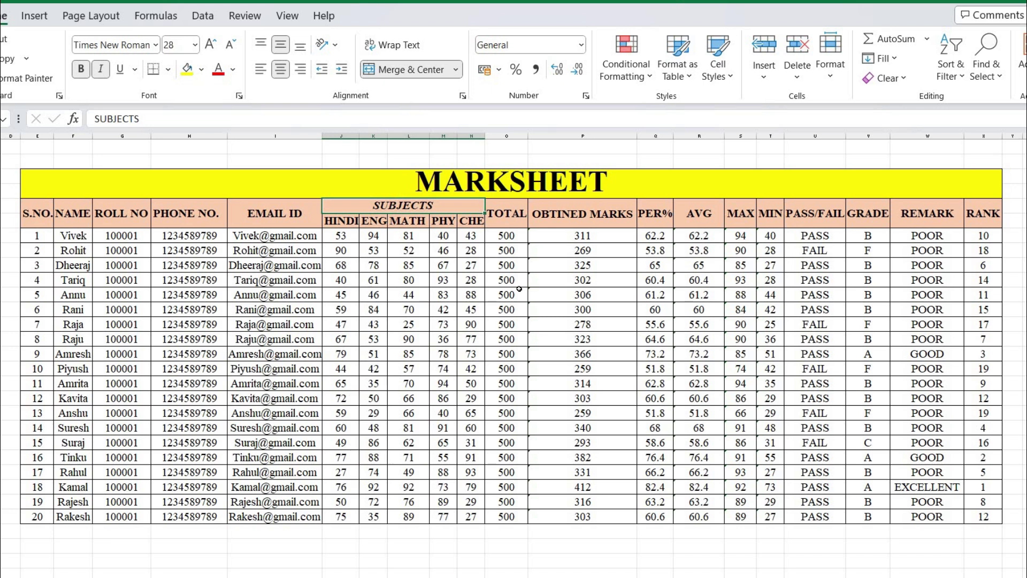
click(499, 213)
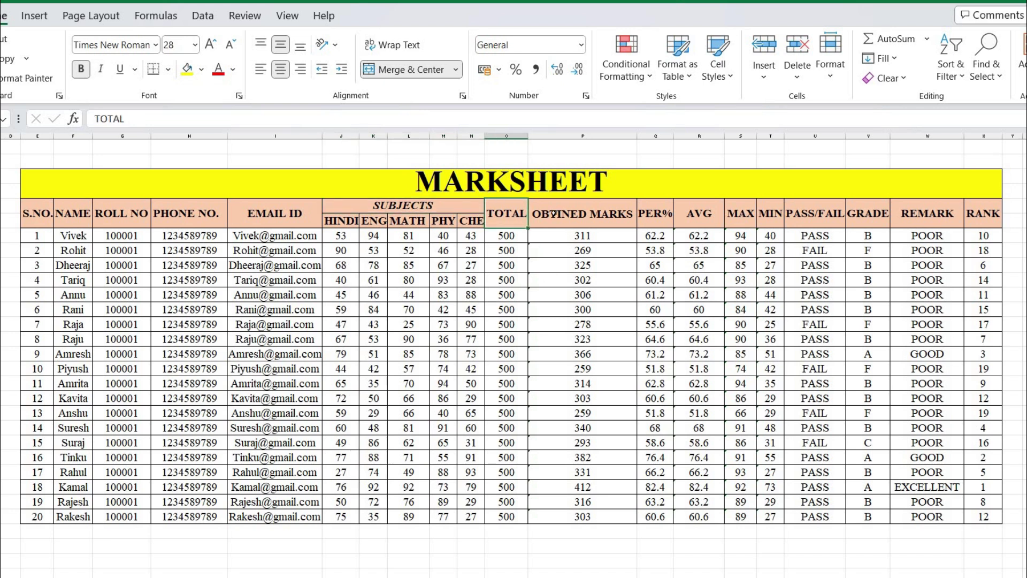
click(551, 214)
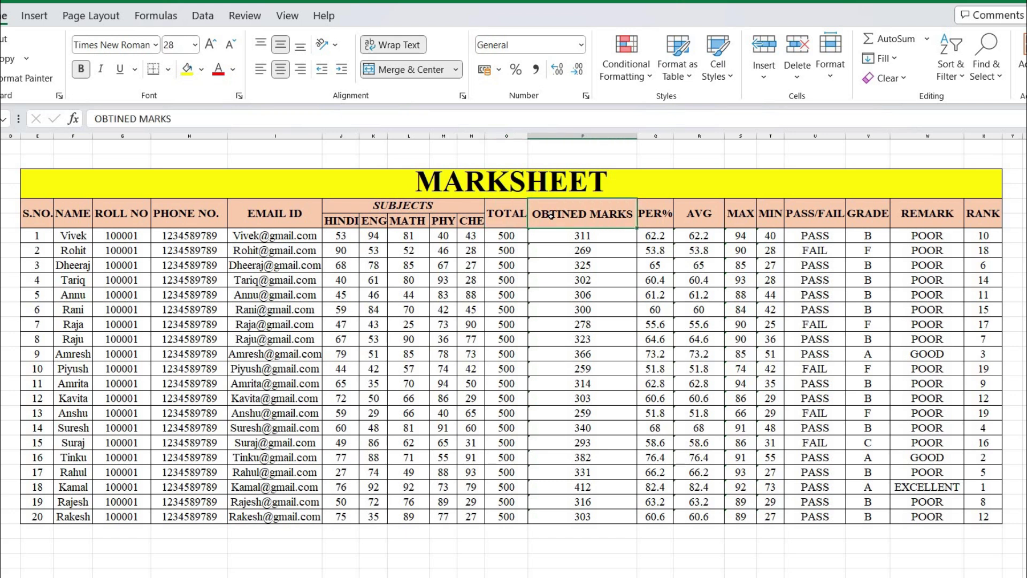
click(649, 213)
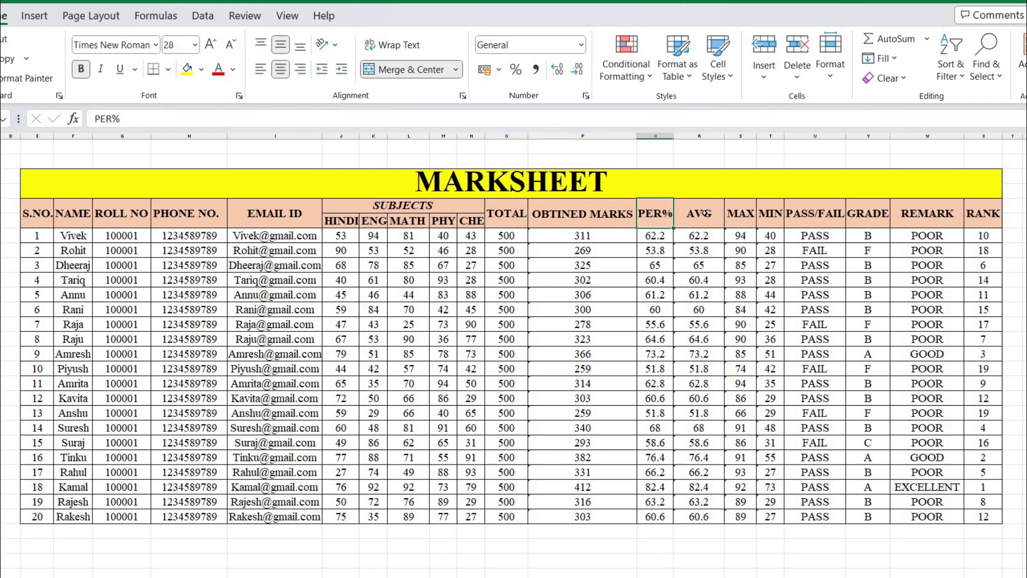
click(702, 214)
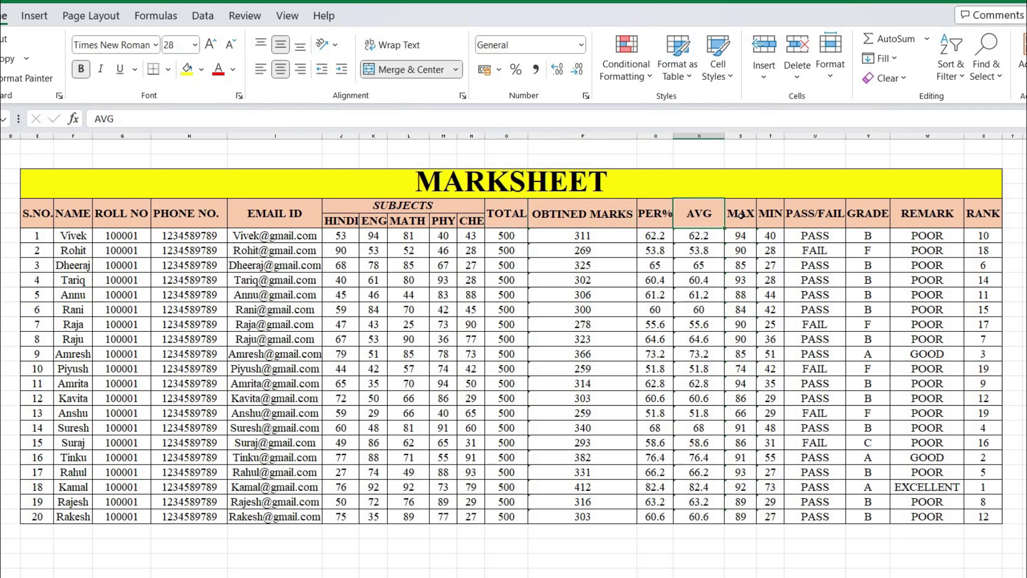
click(793, 213)
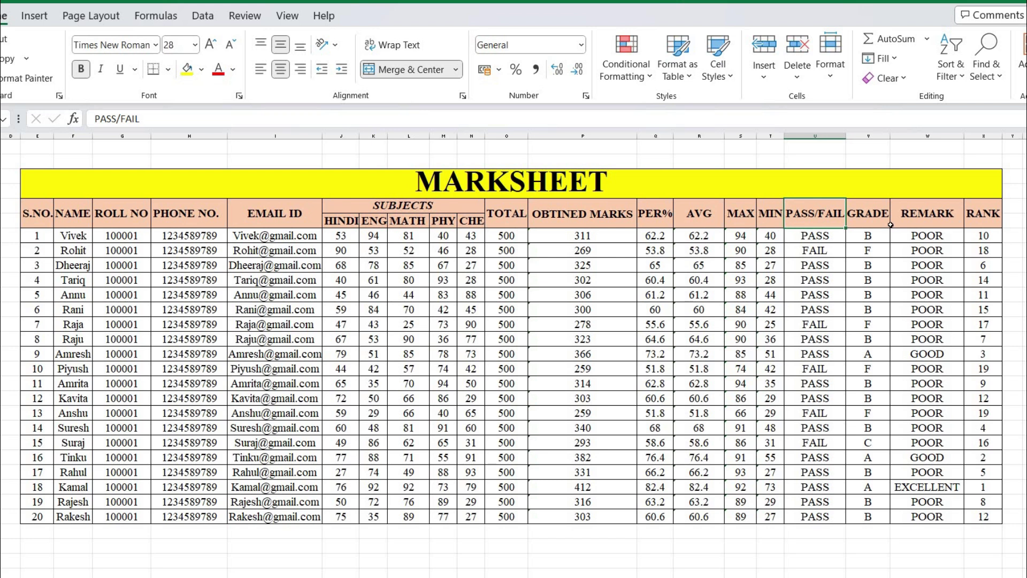
click(858, 213)
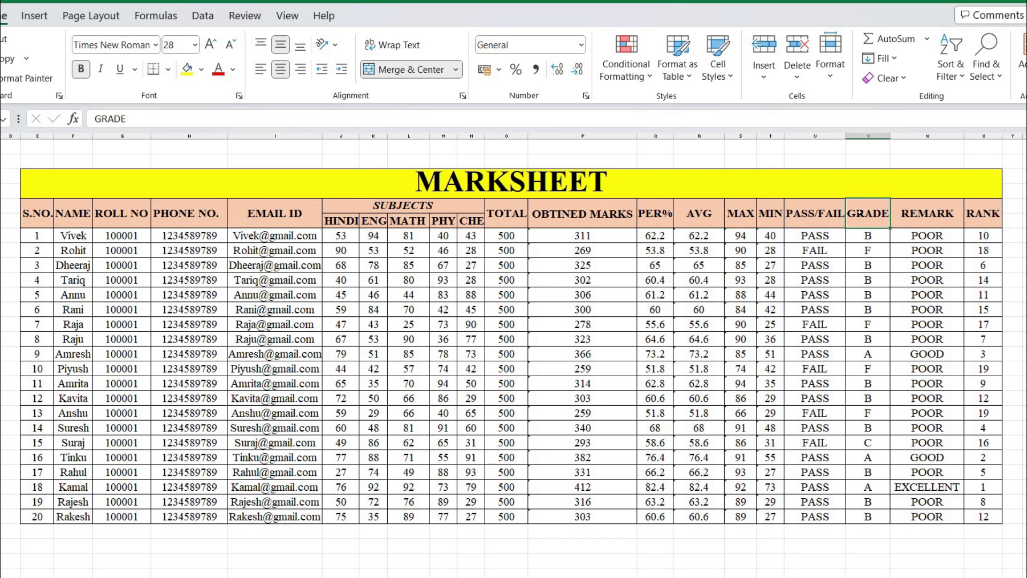
click(915, 215)
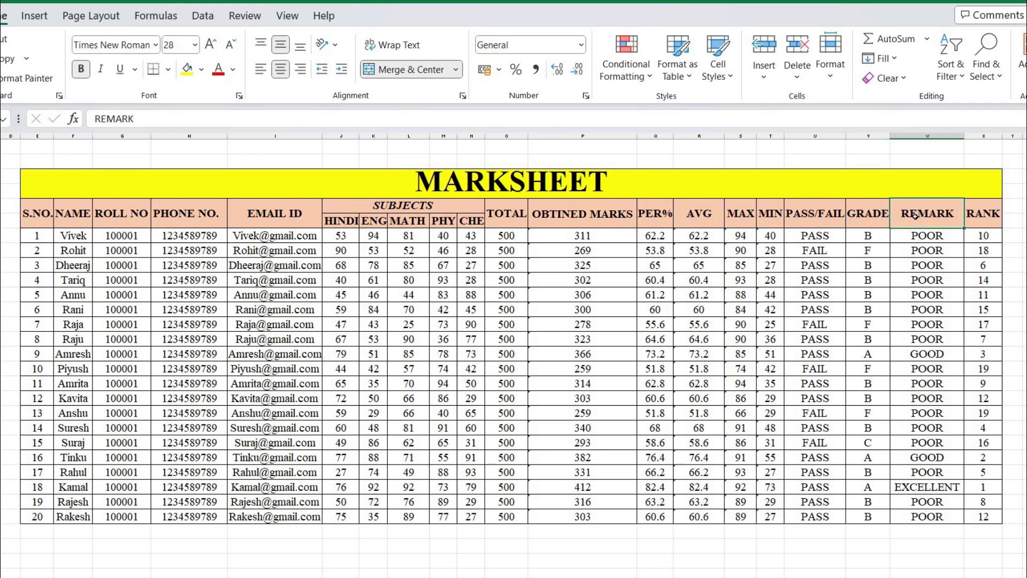
click(977, 217)
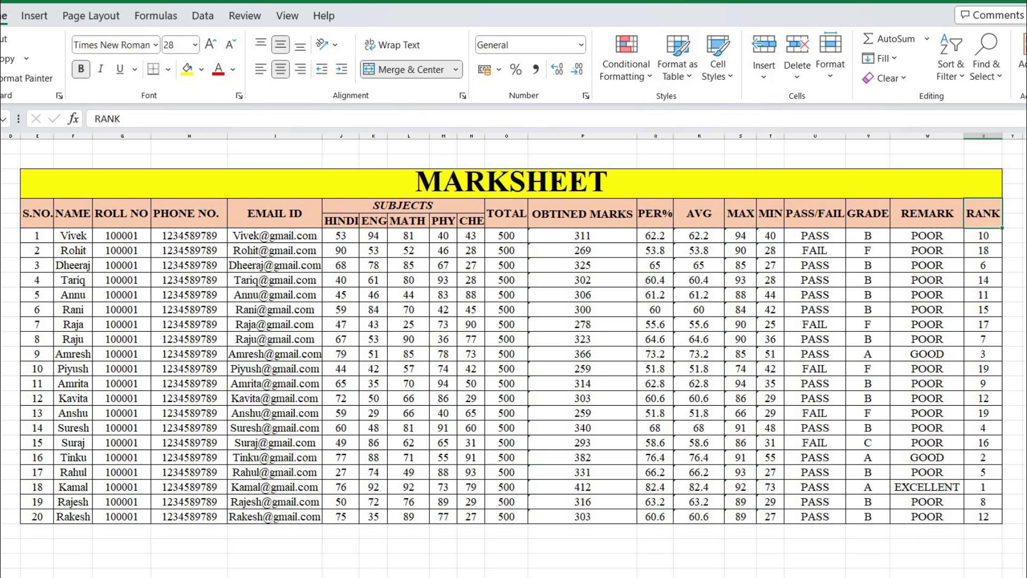
Create a new blank workbook.
click(0, 16)
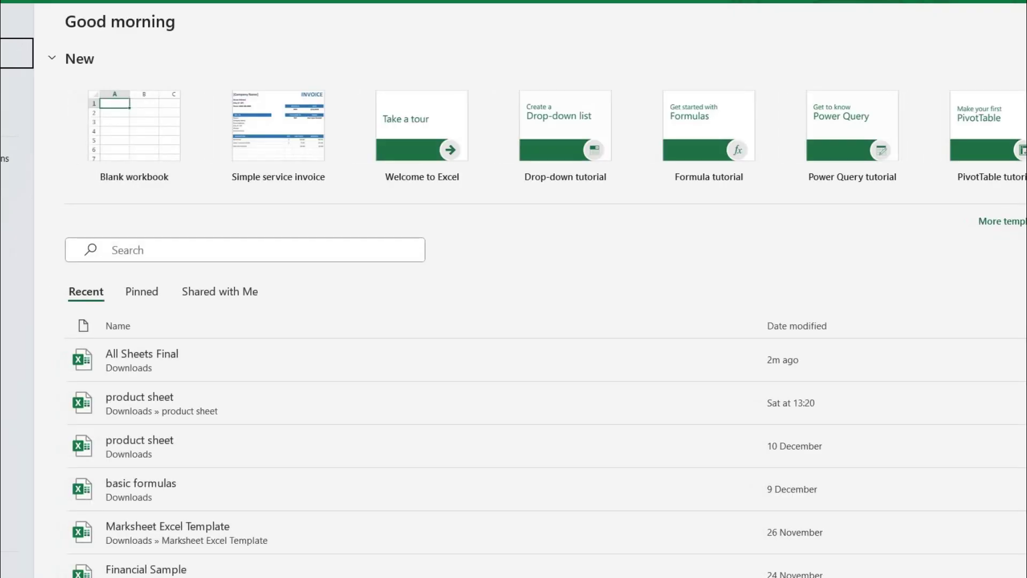
click(6, 83)
click(139, 143)
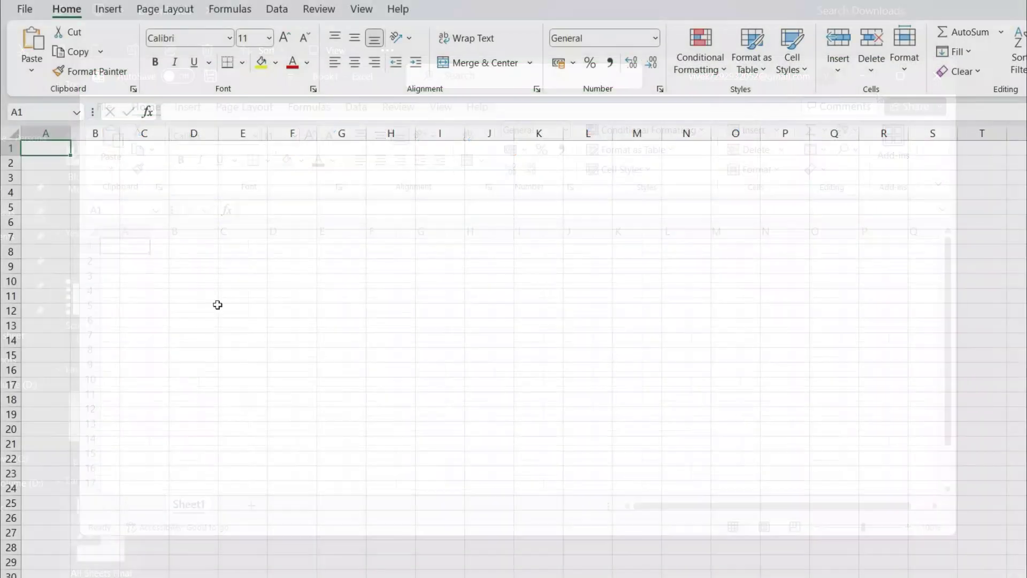
Enter the header "Sr.No." in cell B4 of the empty sheet.
scroll(221, 316, up, 6)
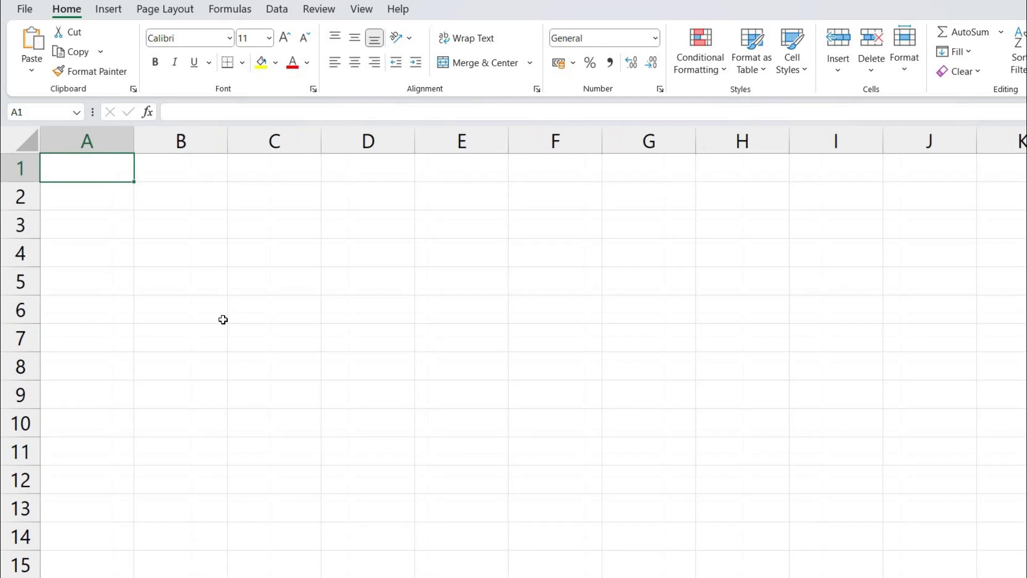
click(188, 234)
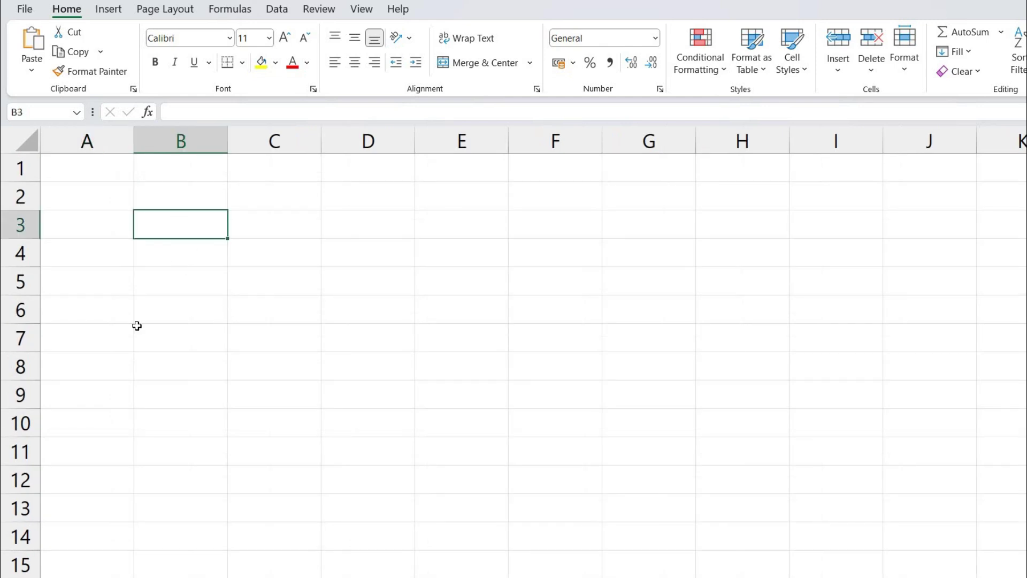
key(Return)
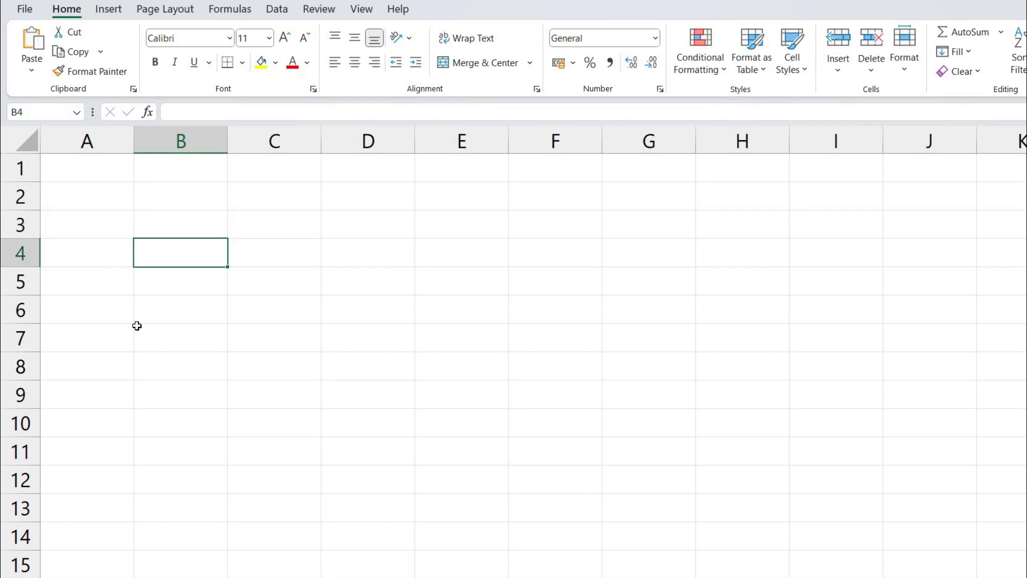
text(sr)
key(BackSpace)
key(BackSpace)
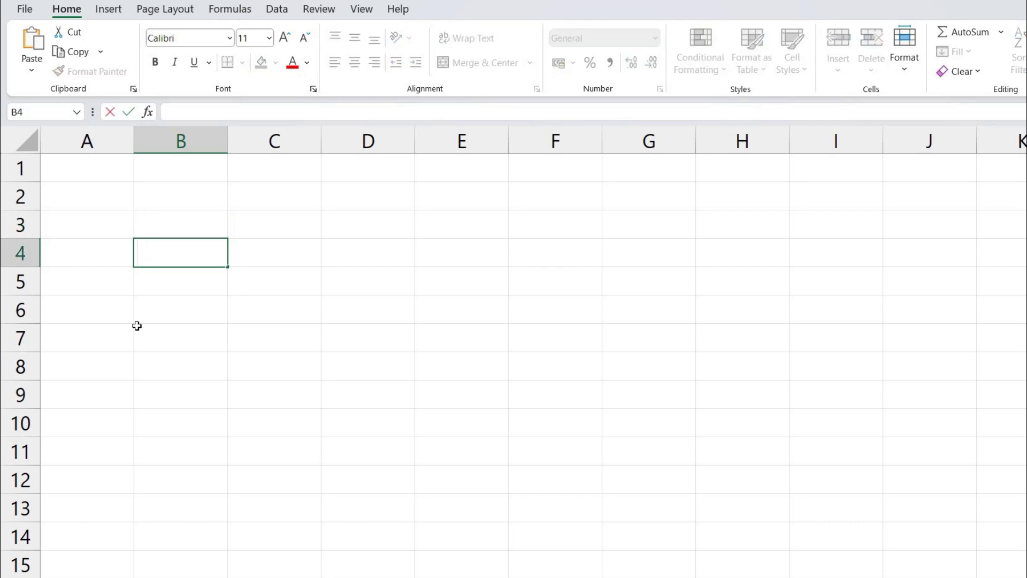
text(Sr.No.)
key(Tab)
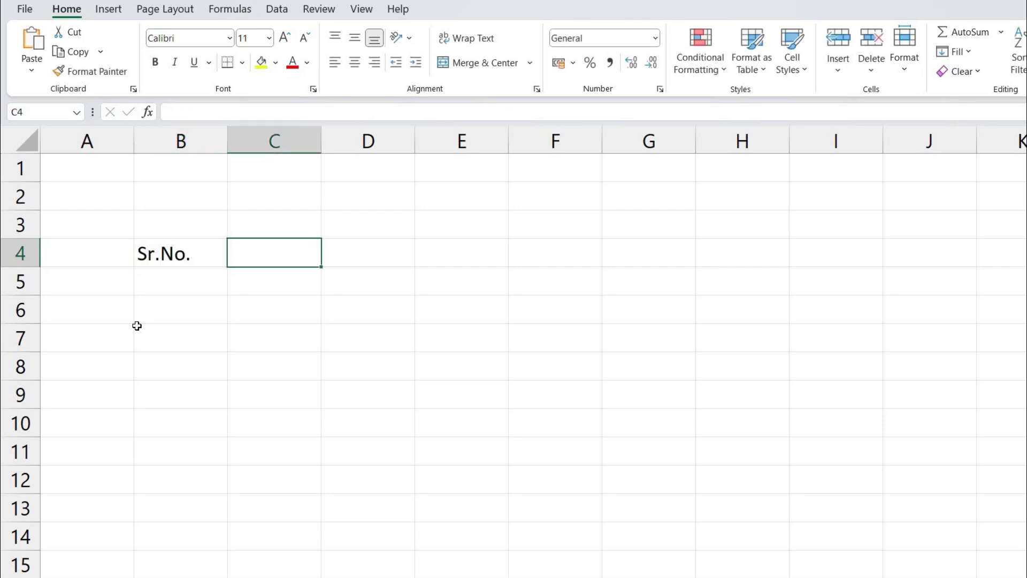
Continue the header row in C4 to F4 with "Name", "Roll No", "Phone No" and "Email".
text(Name)
key(Tab)
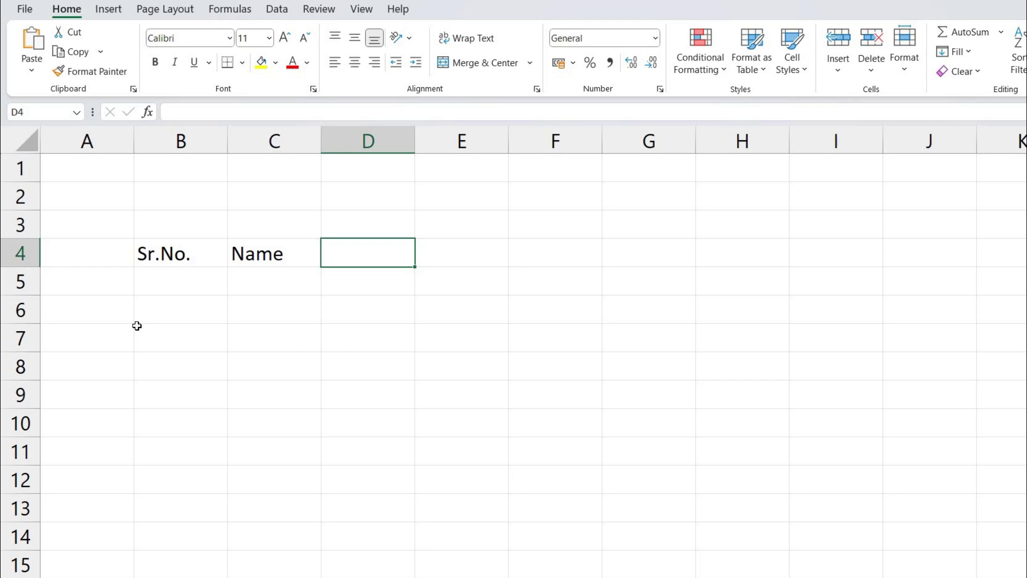
text(Rol)
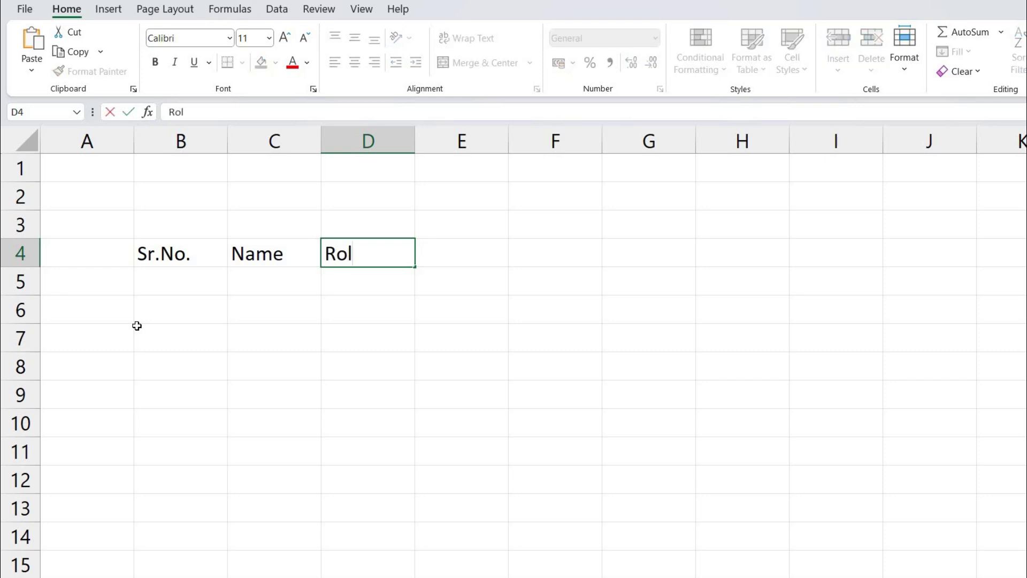
text(l No)
key(Tab)
text(Phone No)
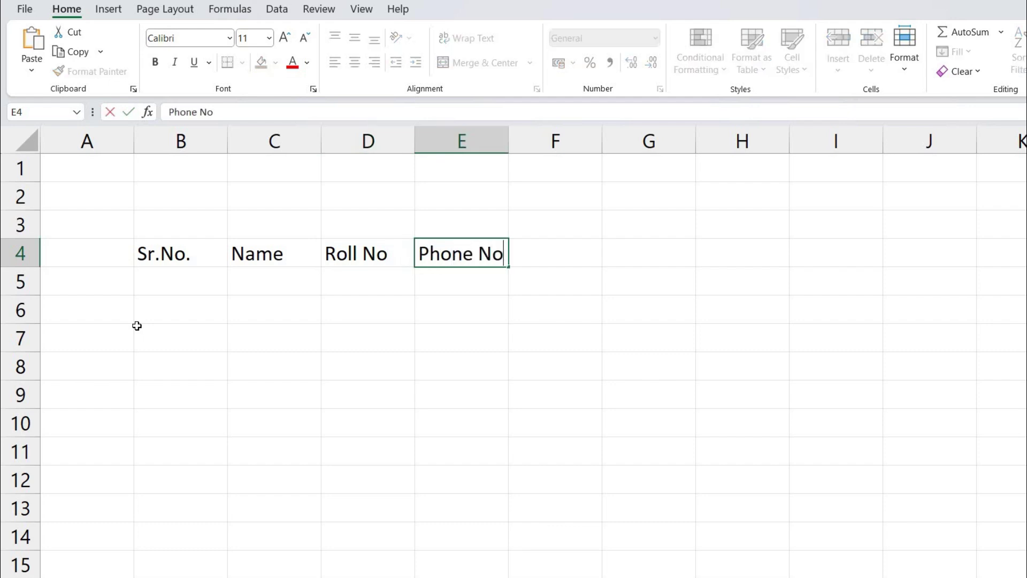
key(Tab)
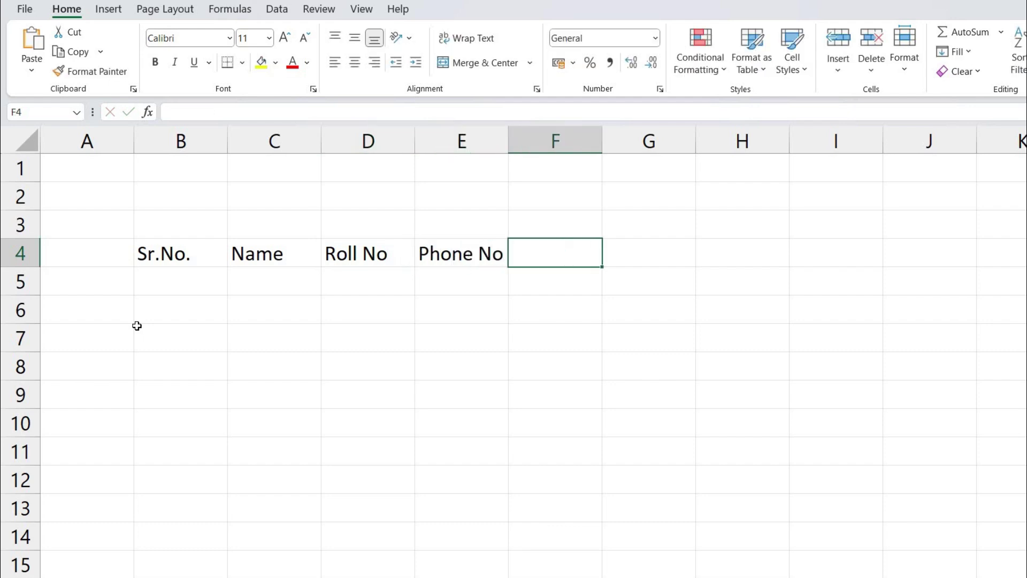
text(Email)
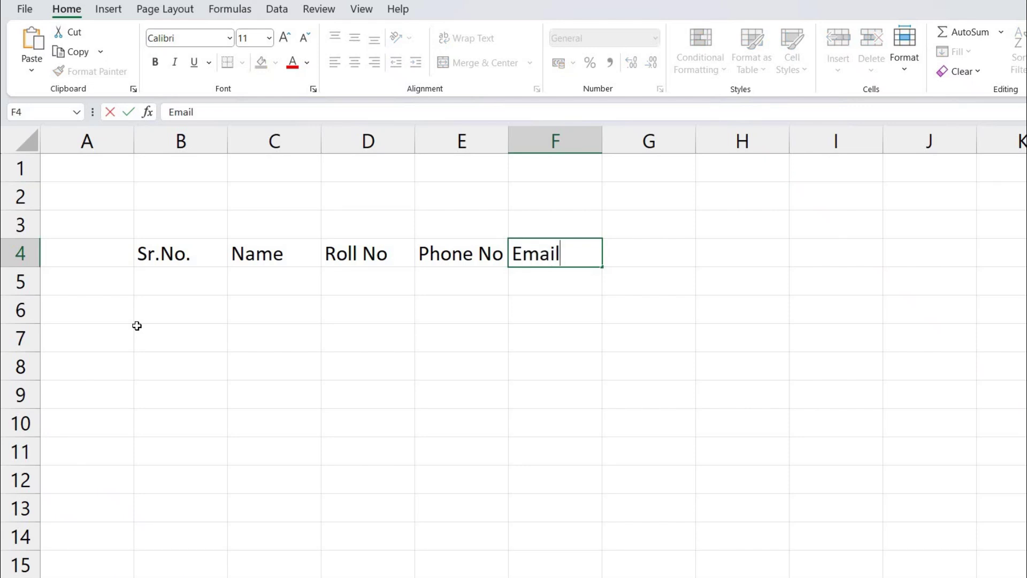
key(Tab)
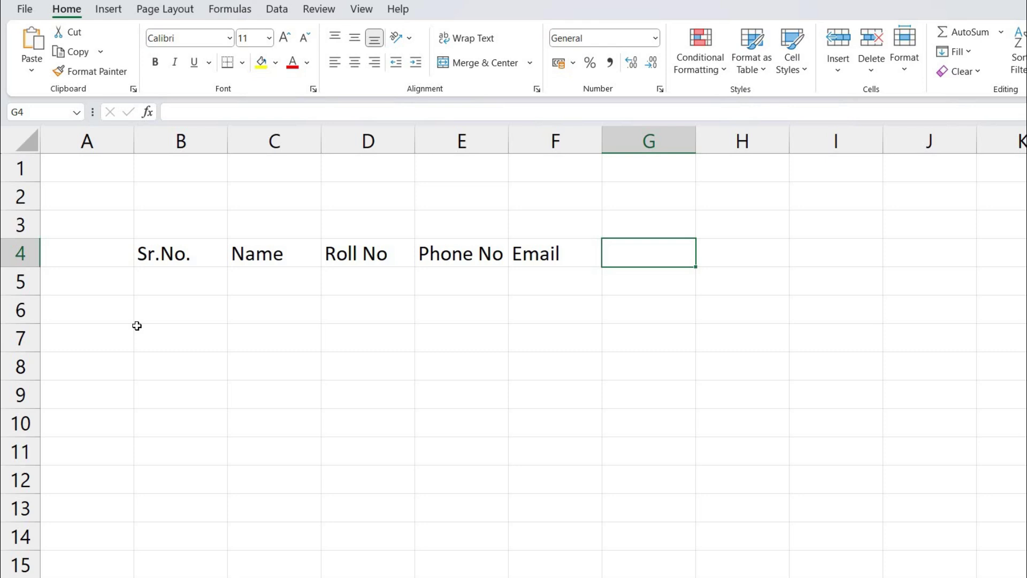
Add the subject headers "Hindi", "Eng", "Math", "Phy" and "Che" in cells G4 to K4.
text(Hindi)
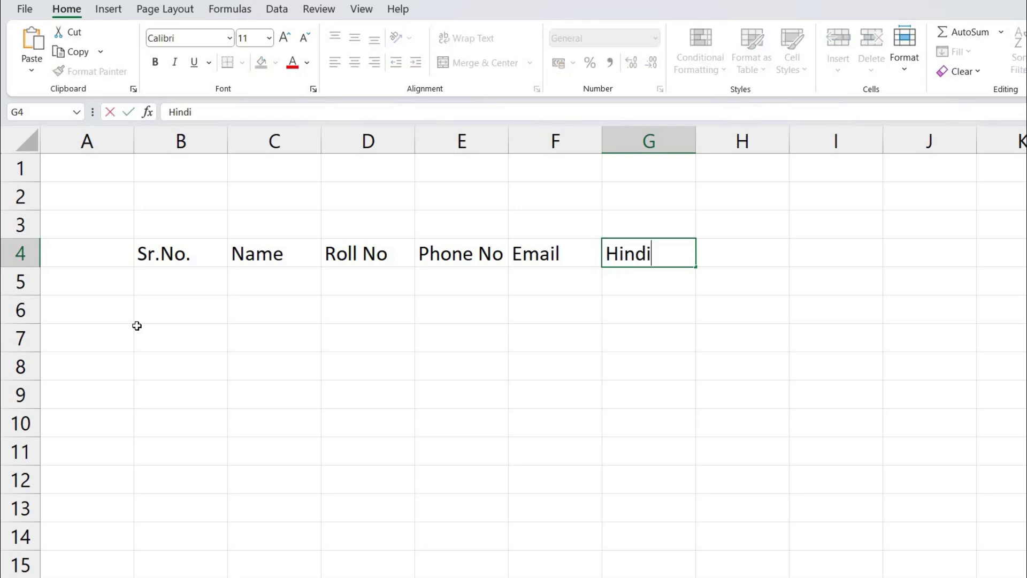
key(Tab)
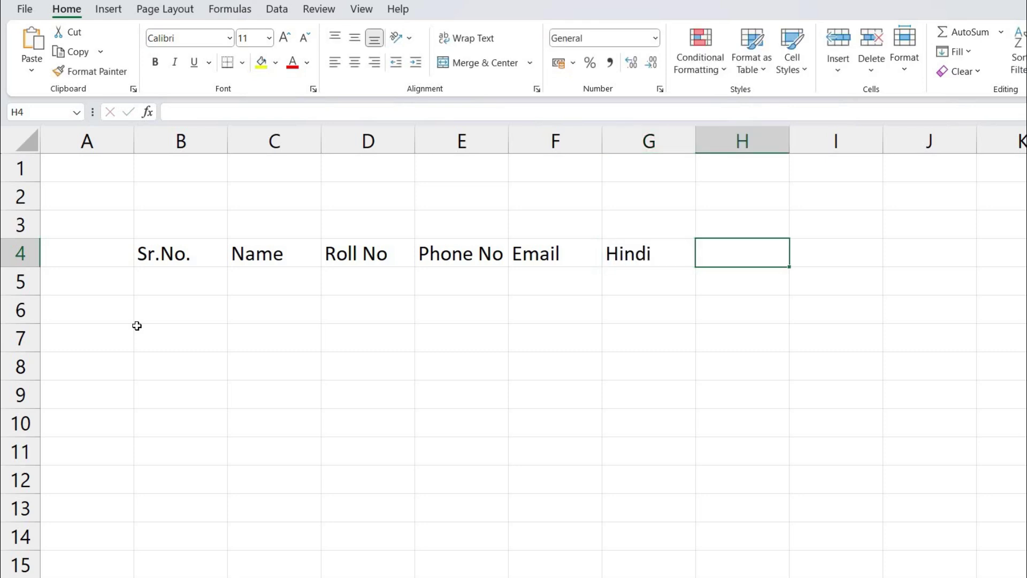
text(Eng)
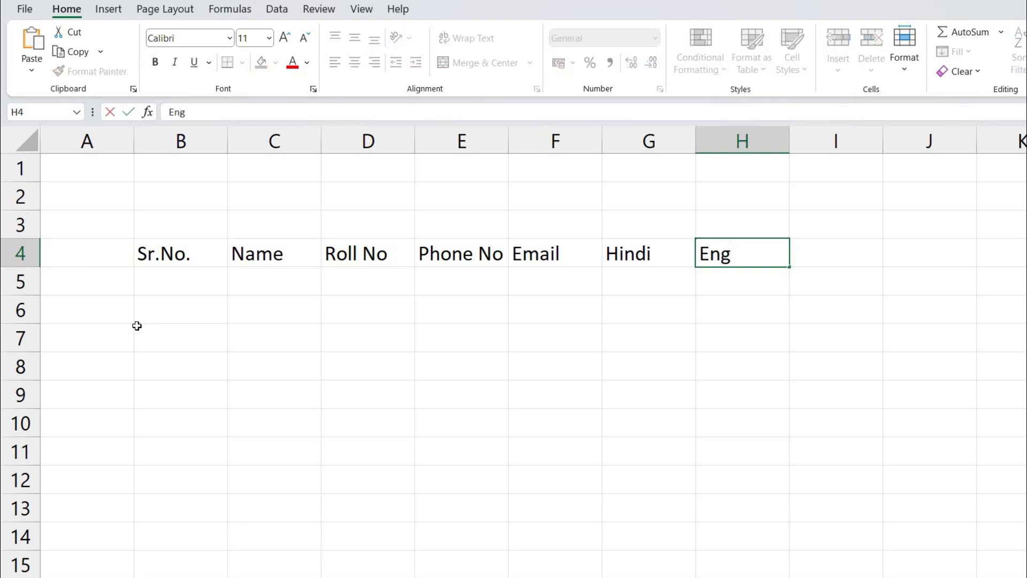
key(Tab)
text(Math)
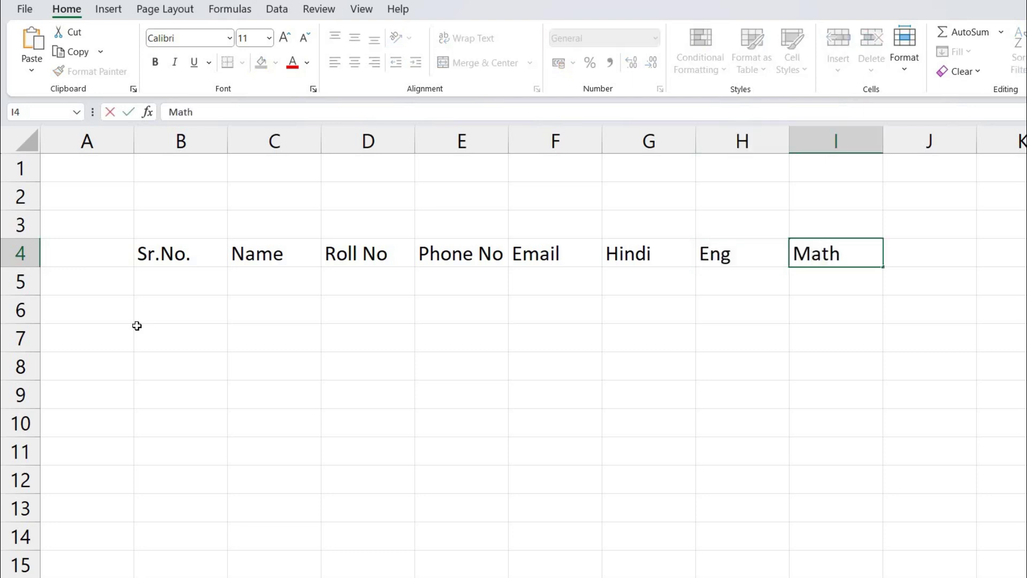
key(Tab)
text(Phy)
key(Tab)
text(Che)
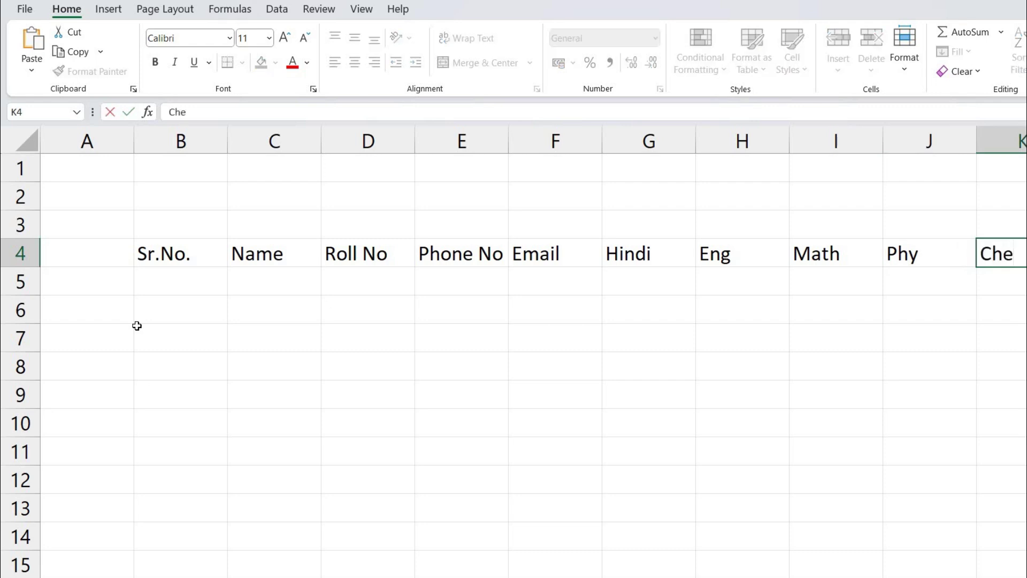
Merge and center cells G3 to K3 above the subject headers.
key(Up)
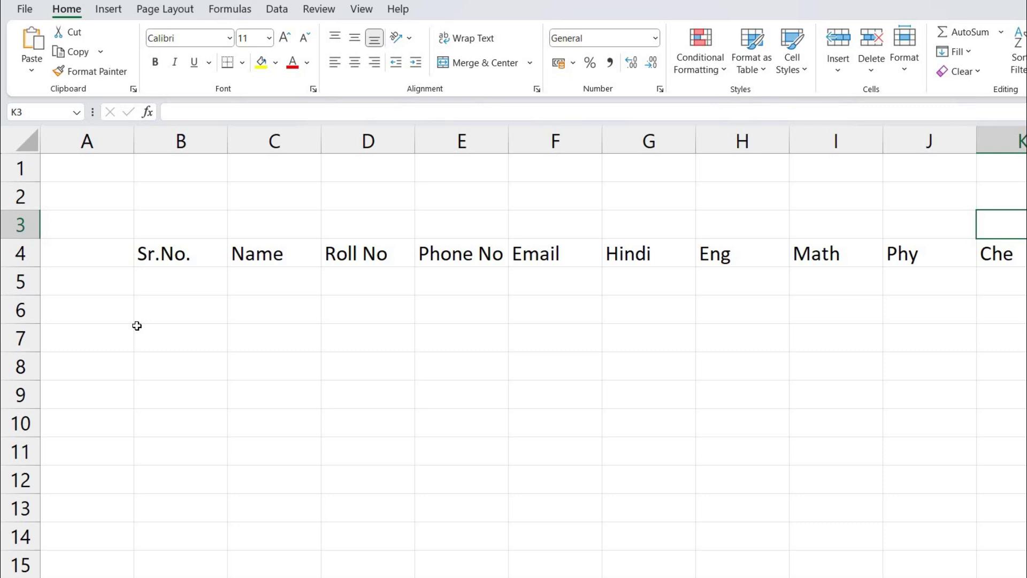
key(shift+Left)
key(shift+Left)
key(shift+Left)
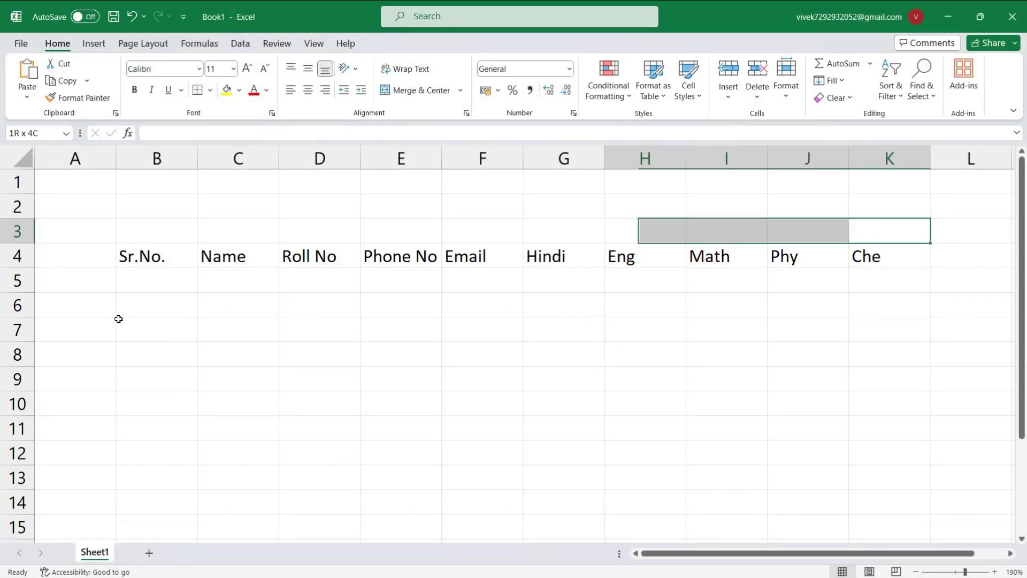
key(shift+Left)
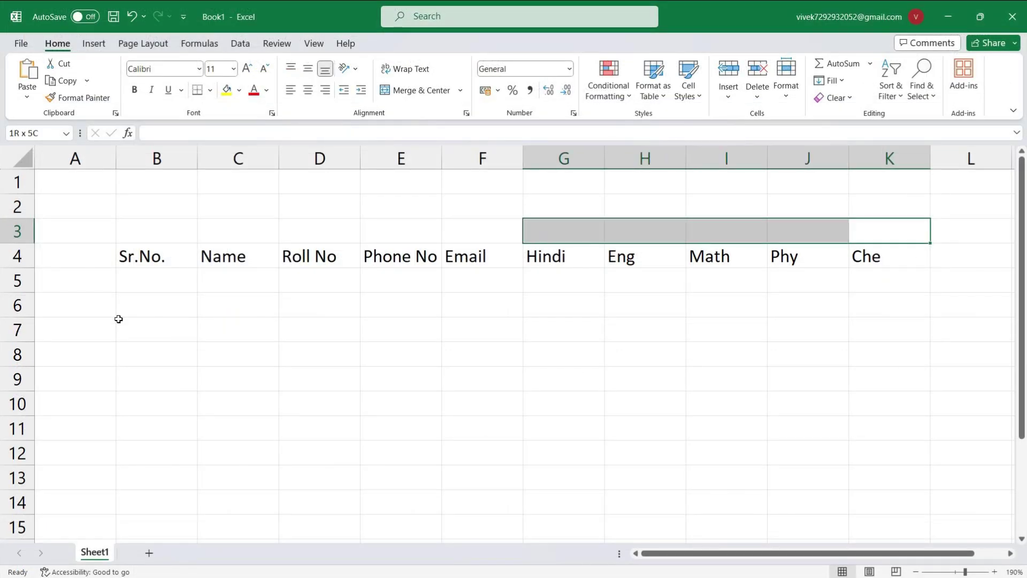
click(409, 91)
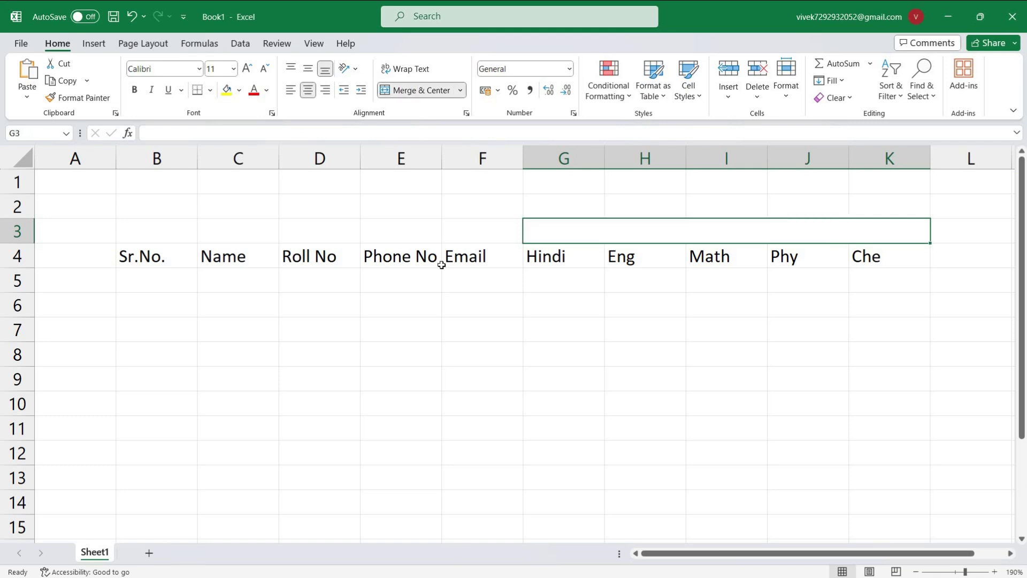
Enter the heading "Subjects" in the merged cell G3 and return to the "Che" header in K4.
text(Su)
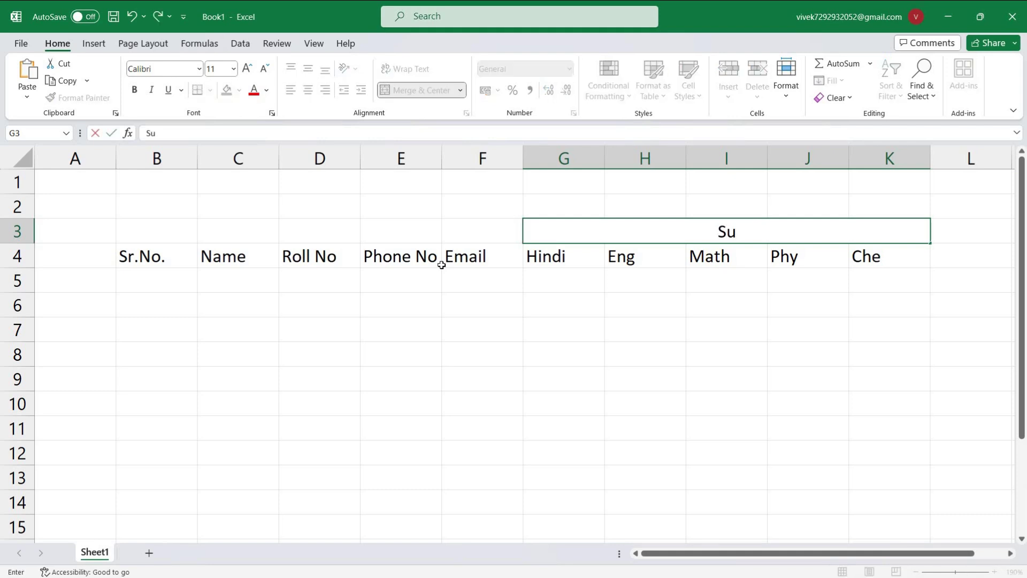
text(bjects)
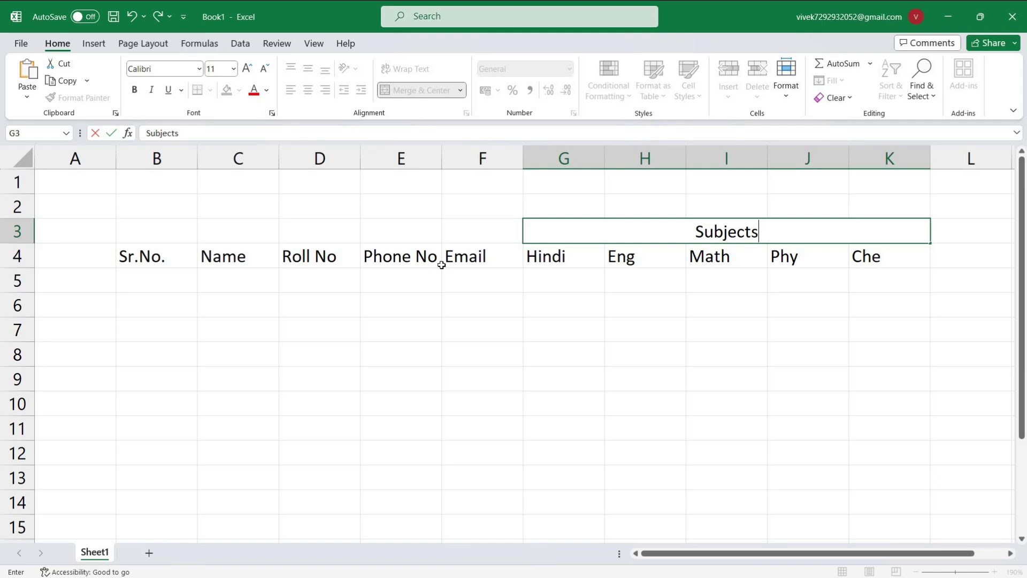
key(Return)
key(Right)
key(Right)
key(Right)
key(Right)
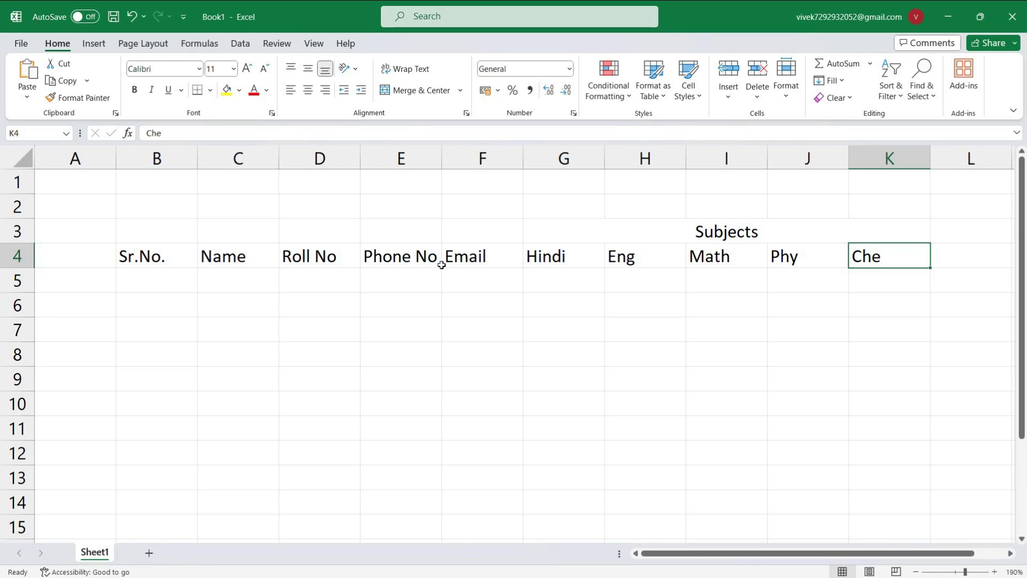
Continue the header row with "Total" in L4 and "Obt Marks" in M4.
key(Right)
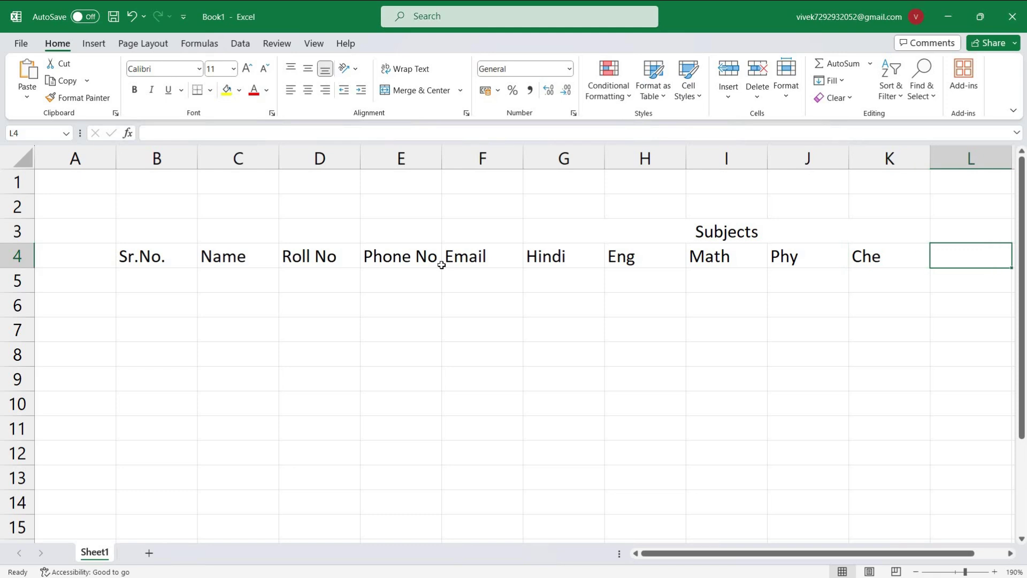
text(Total)
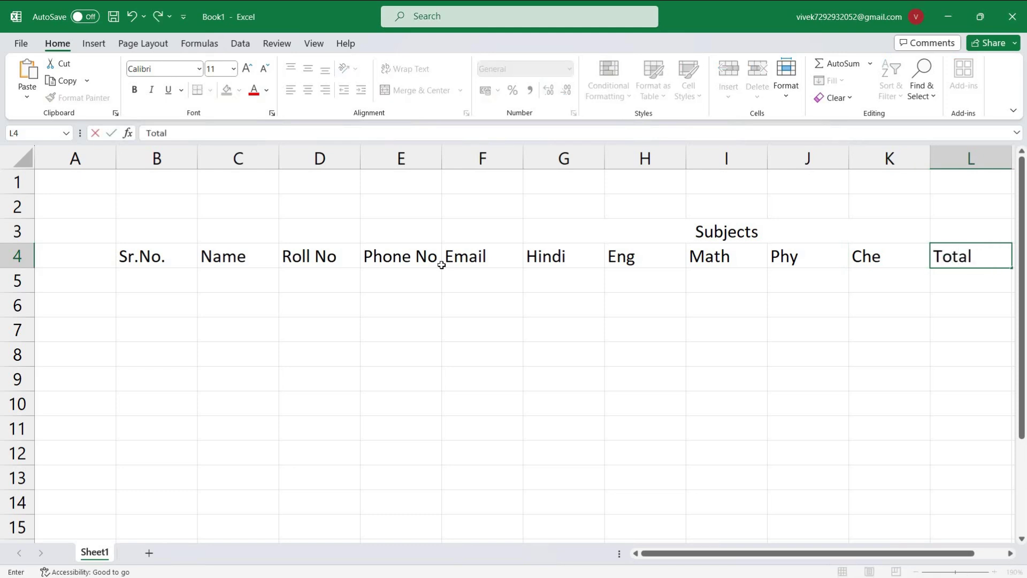
key(Right)
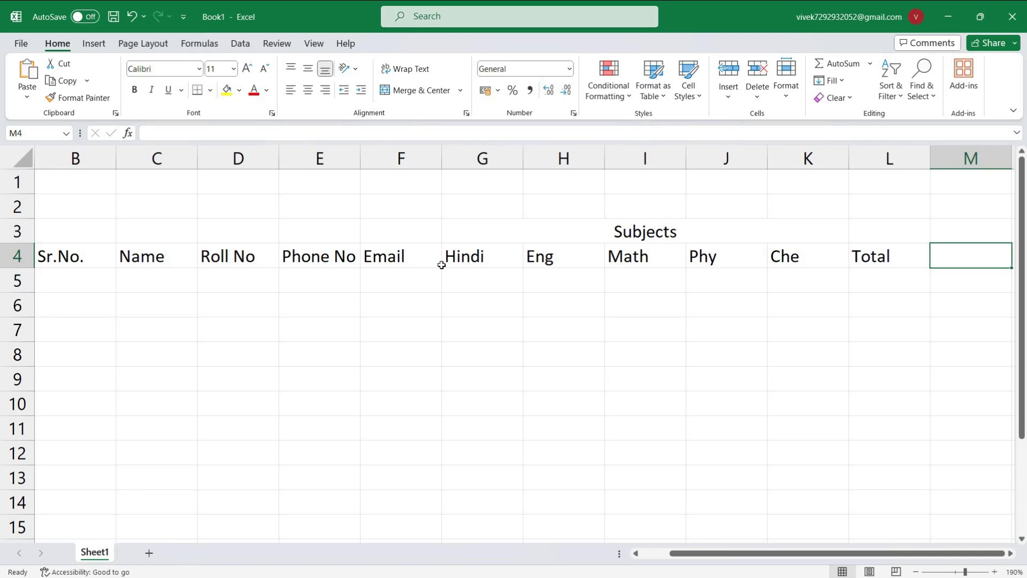
text(Obt )
text(Mar)
key(BackSpace)
text(arks)
key(Right)
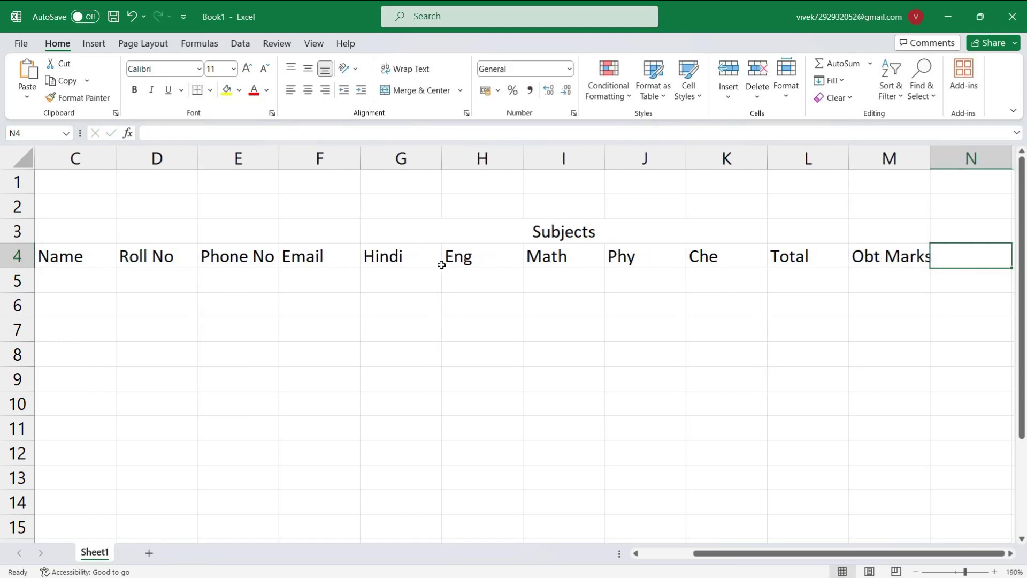
Enter the percentage header "Per(%)" in cell N4.
text(Per)
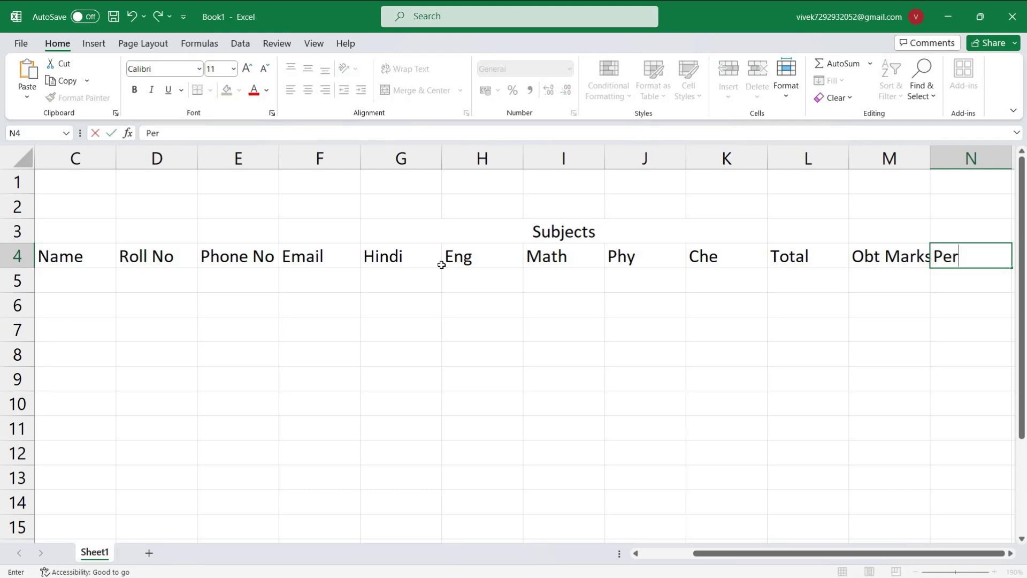
key(Right)
key(Left)
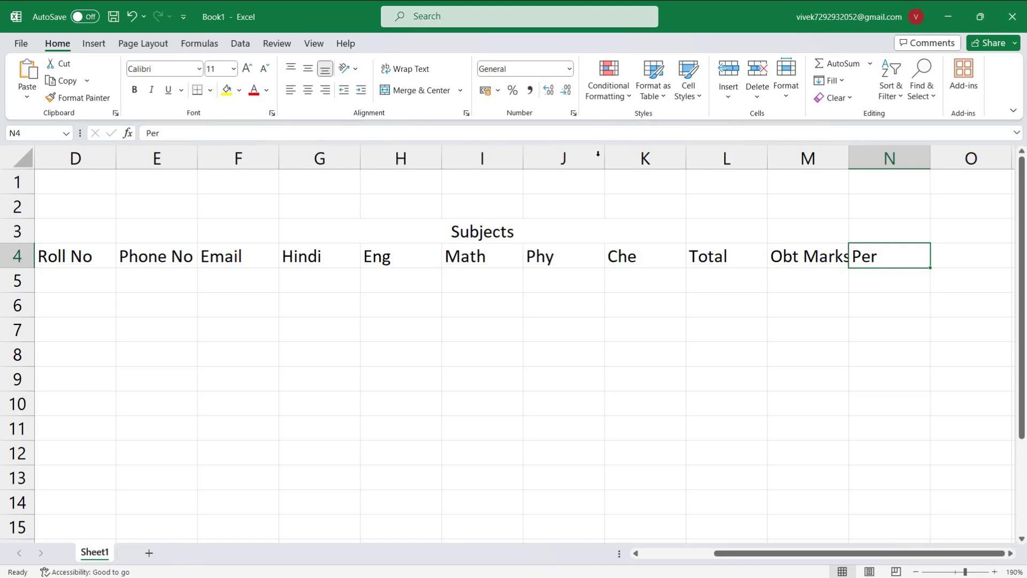
double_click(901, 260)
text((%))
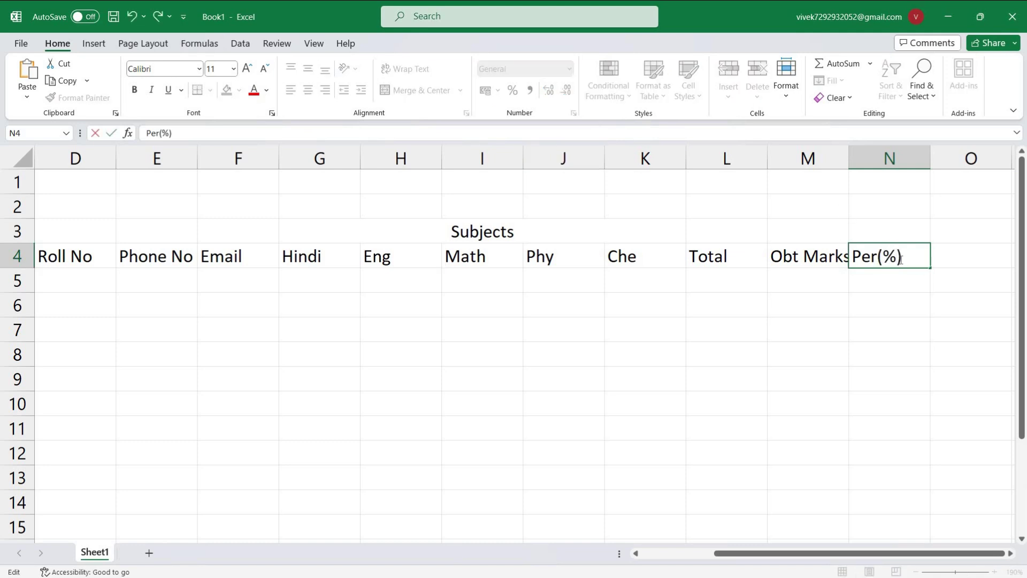
key(Tab)
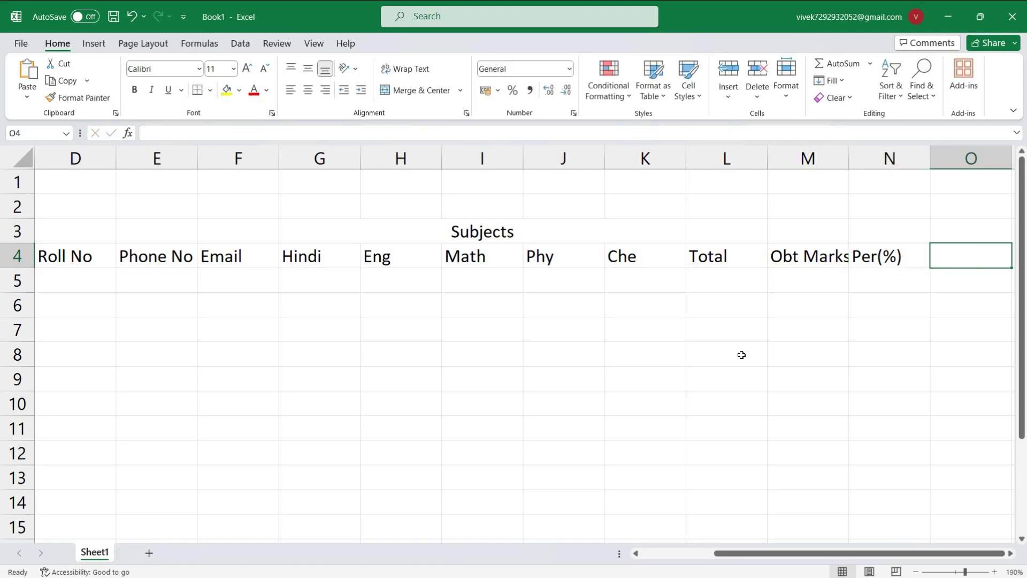
Add the statistics headers "Avg", "Max" and "Min" in cells O4 to Q4.
text(Avg)
key(Tab)
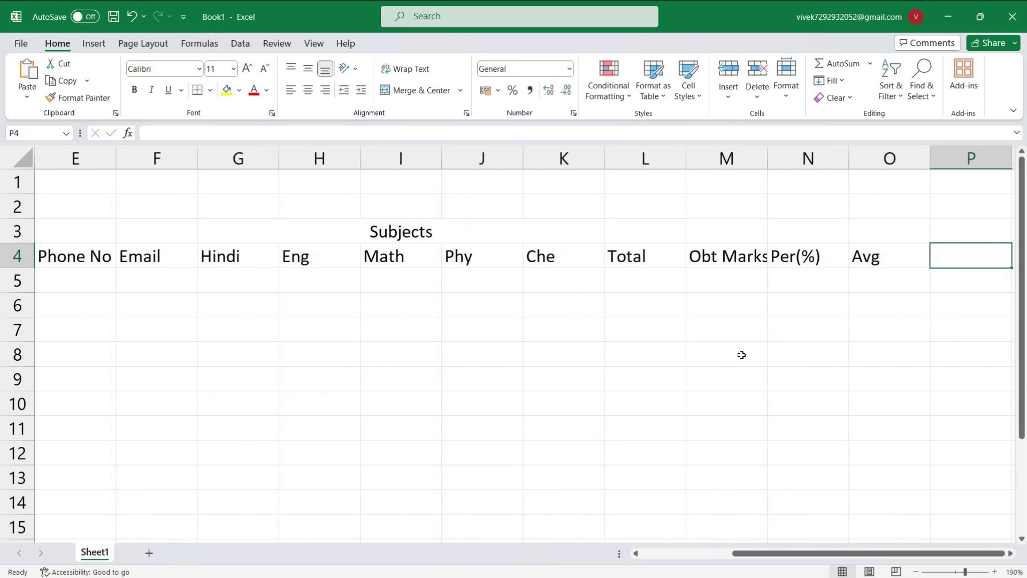
text(Max)
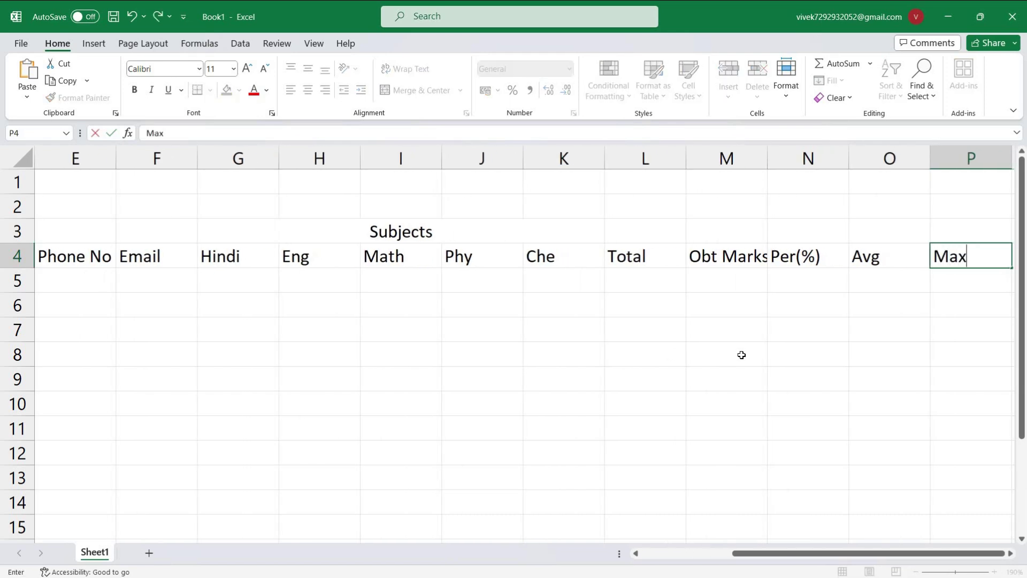
key(Tab)
text(Min)
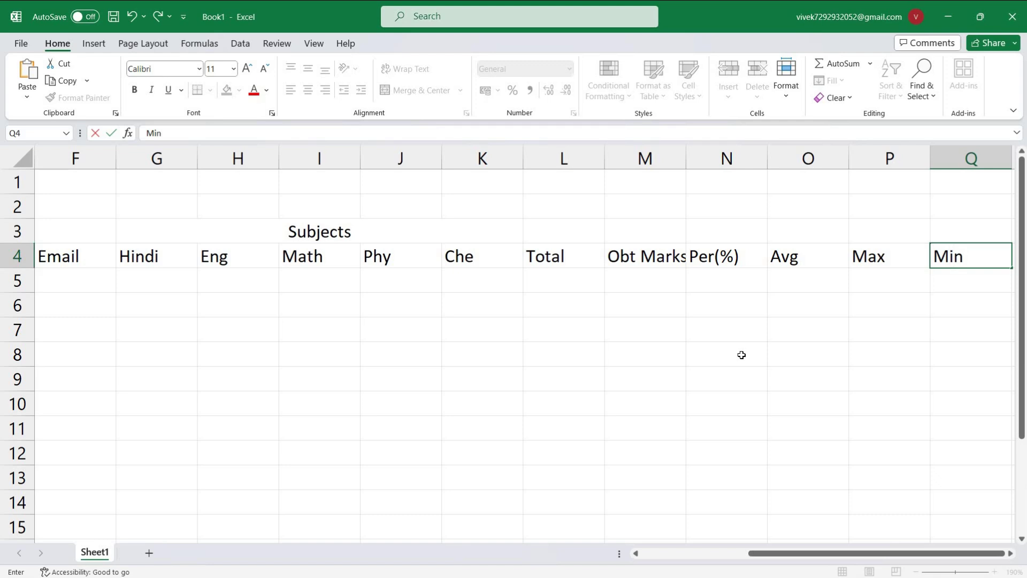
key(Tab)
Add the result headers "Pass/Fail" in R4 and "Grade" in S4.
text(P)
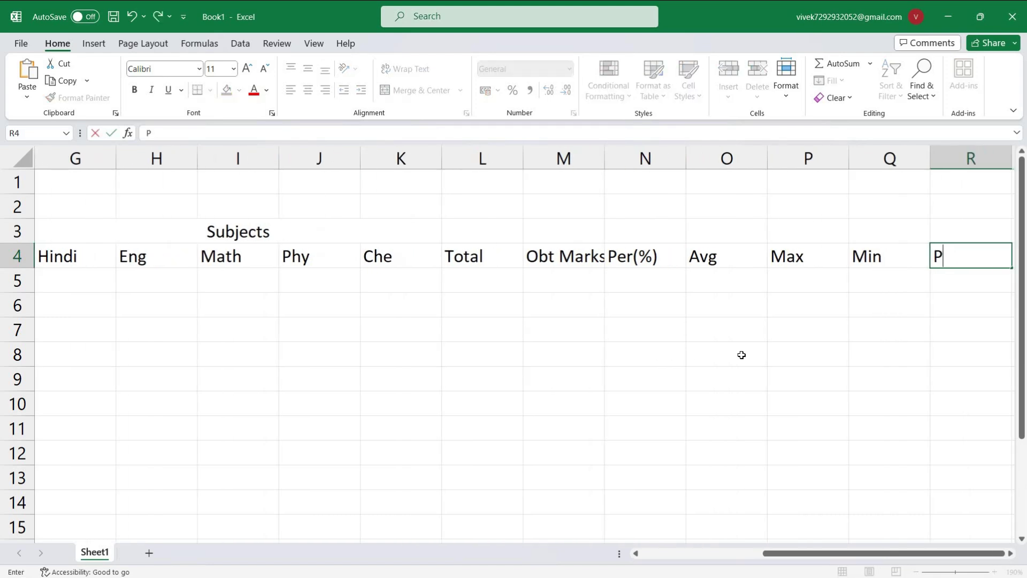
text(ass/Fail)
key(Tab)
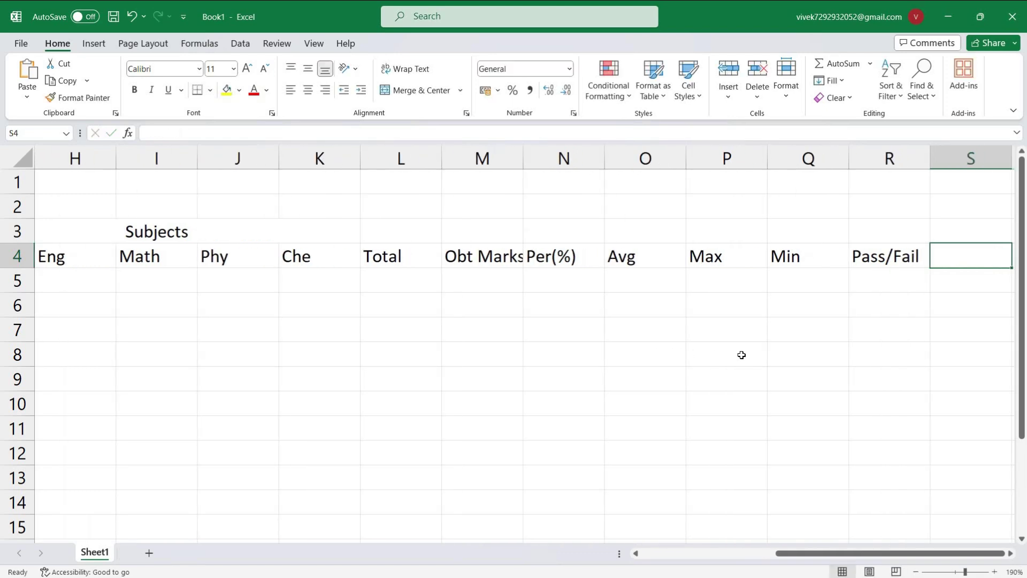
text(G)
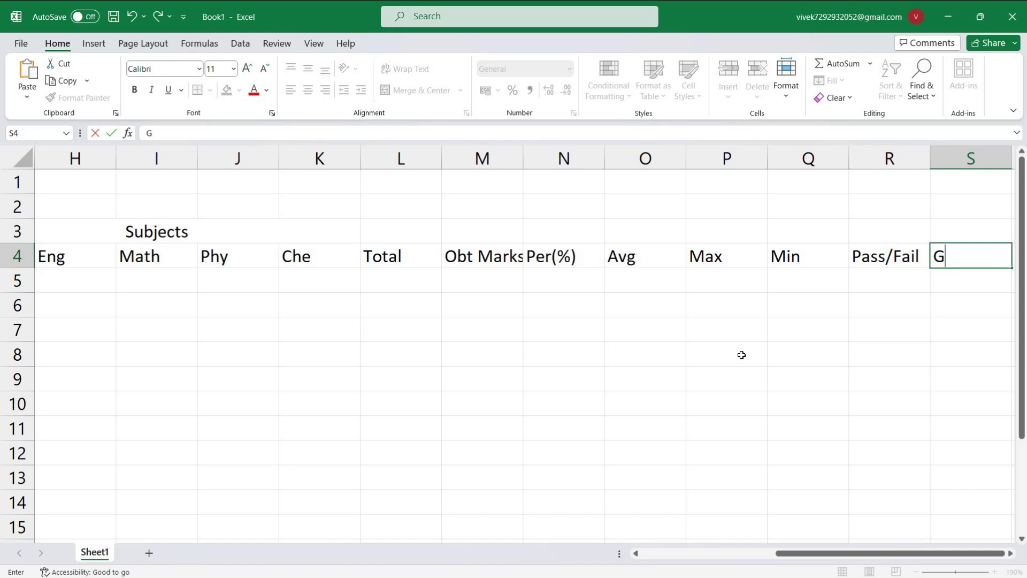
text(rade)
key(Tab)
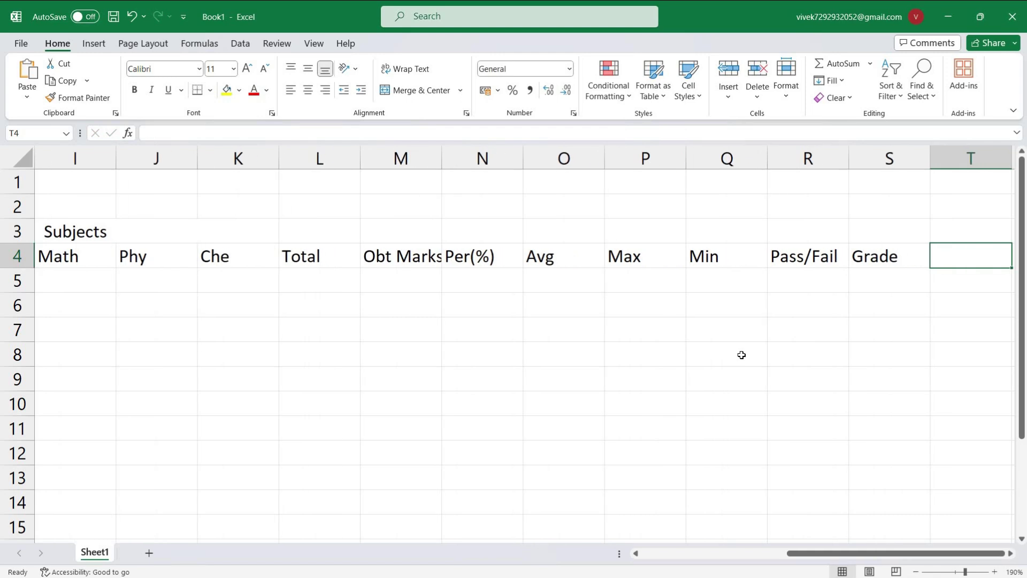
Complete the header row with "Remark" in T4 and "Rank" in U4.
text(Remar)
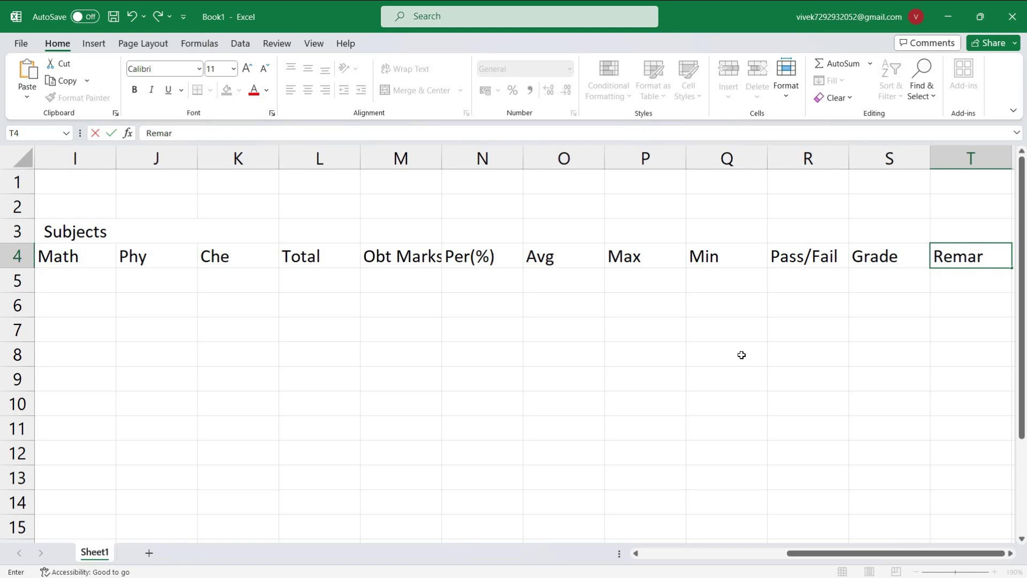
text(k)
key(Tab)
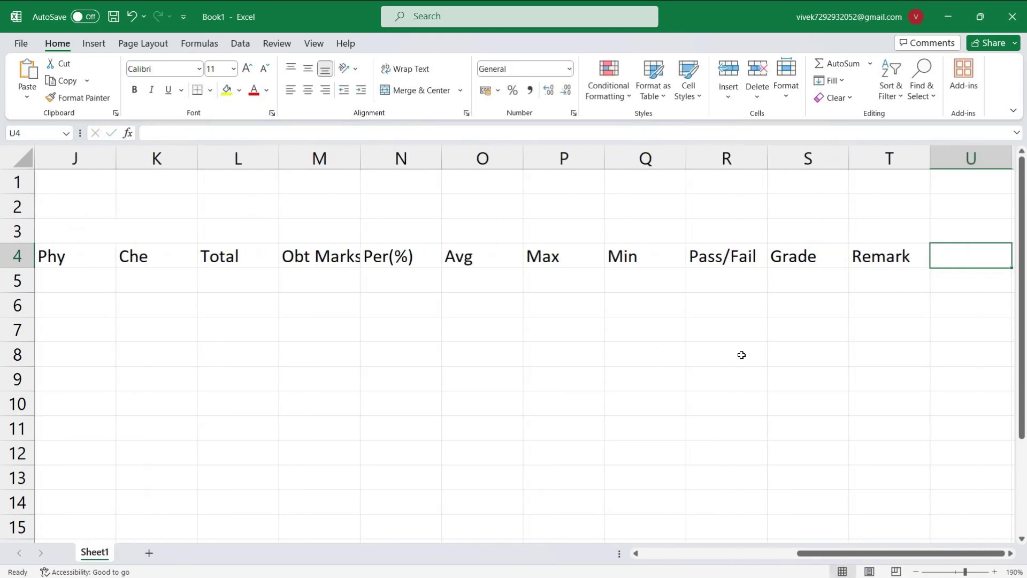
text(Rank)
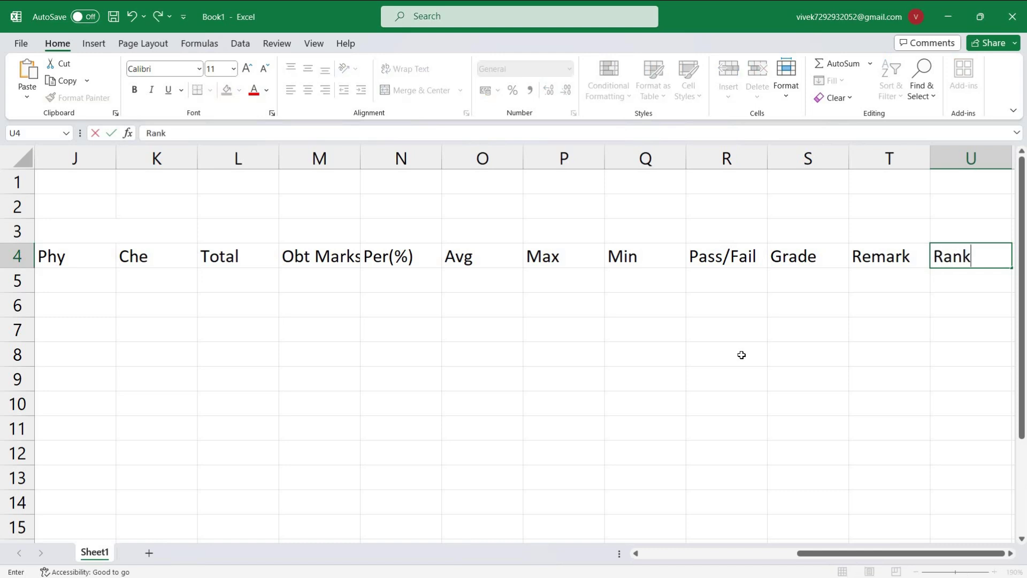
drag(824, 555, 522, 386)
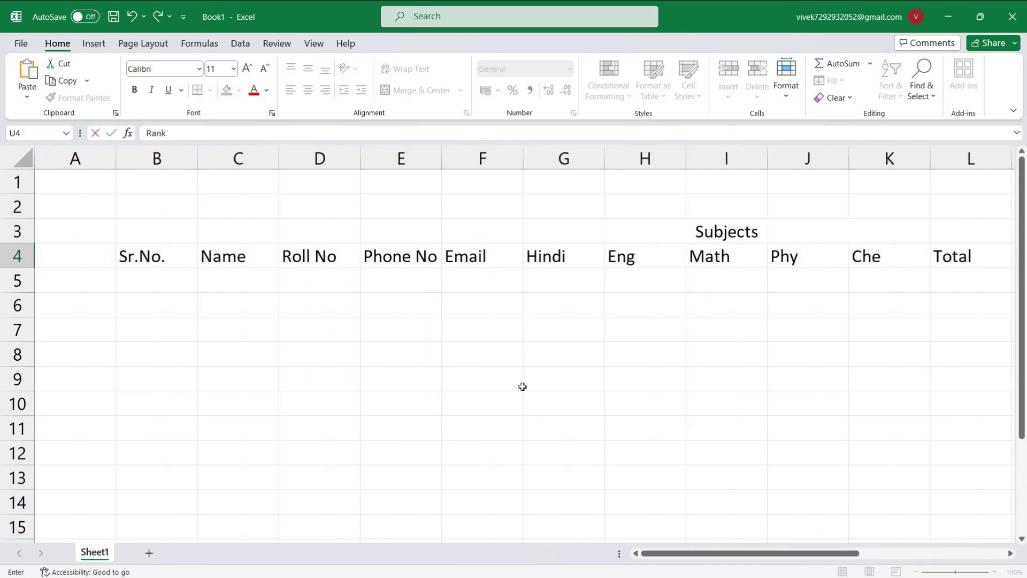
click(481, 372)
Apply All Borders to the marksheet range B3 to U12.
scroll(487, 361, down, 7)
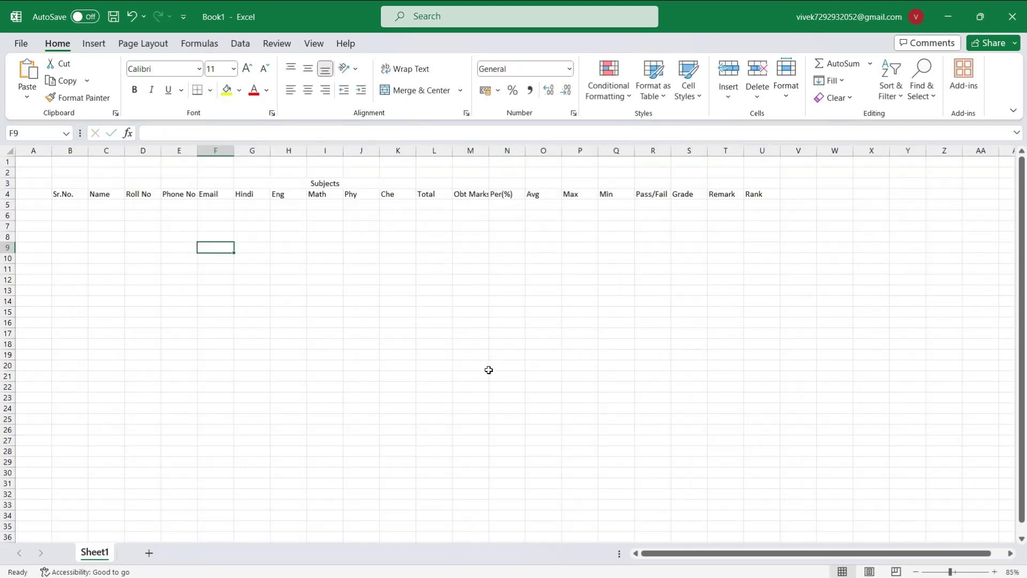
scroll(489, 362, up, 1)
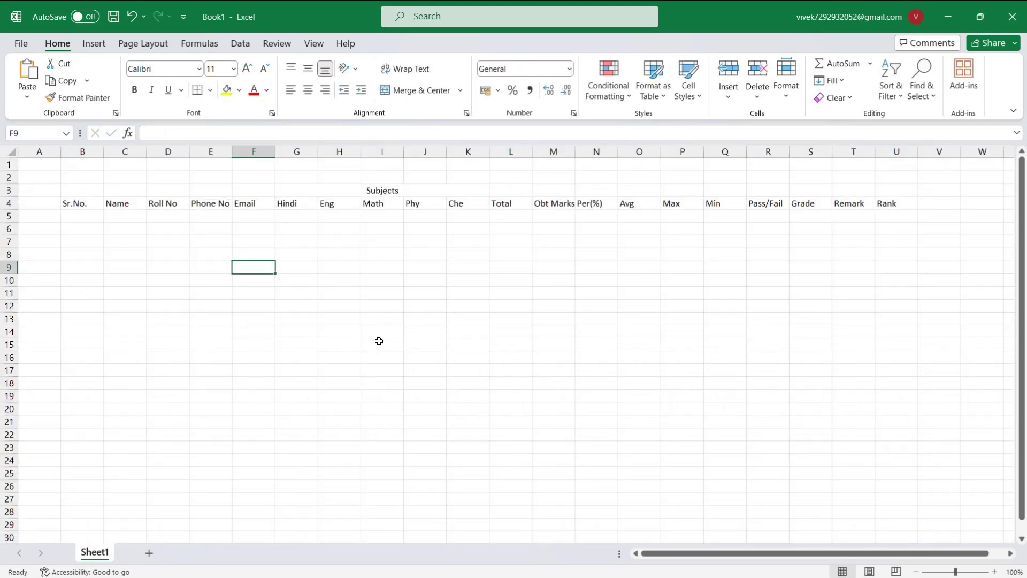
scroll(324, 337, up, 6)
drag(783, 554, 532, 474)
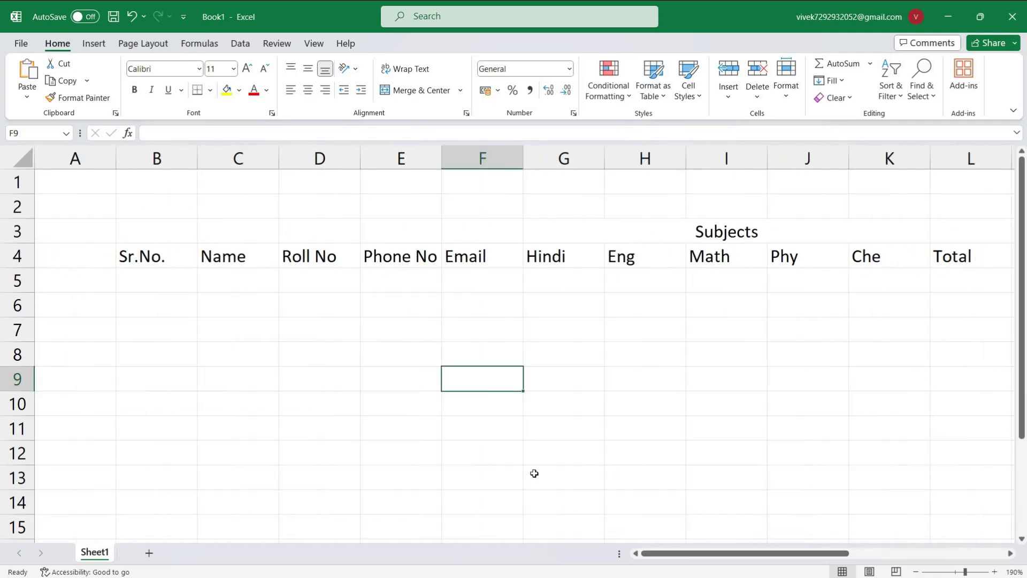
scroll(422, 426, down, 3)
scroll(414, 425, down, 3)
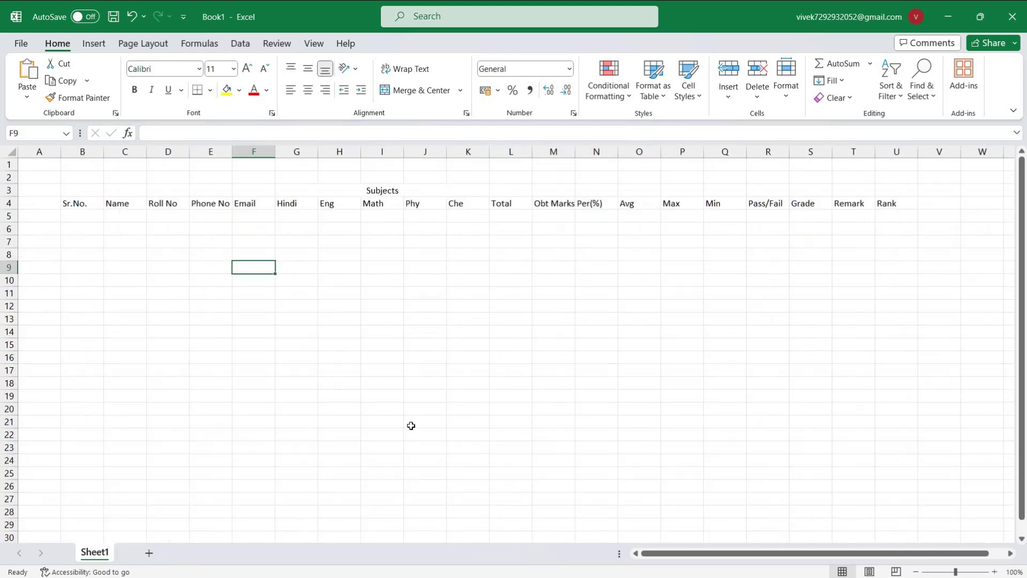
drag(64, 190, 897, 306)
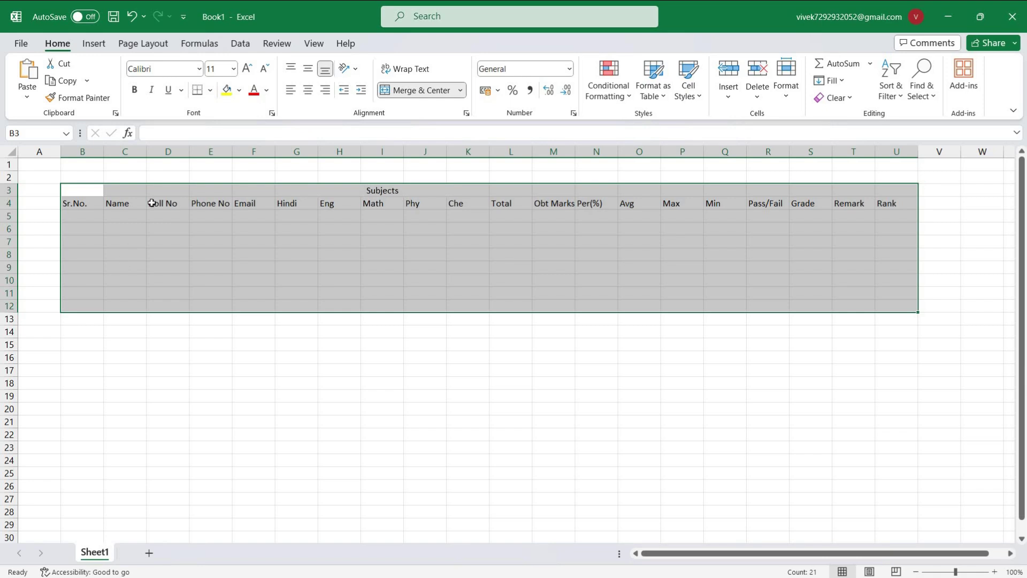
click(211, 93)
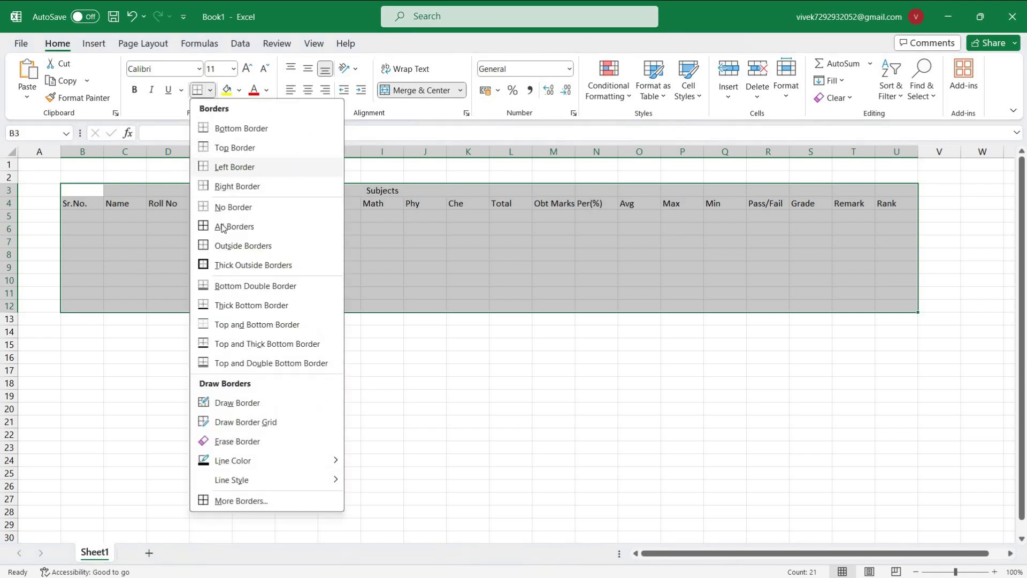
click(243, 229)
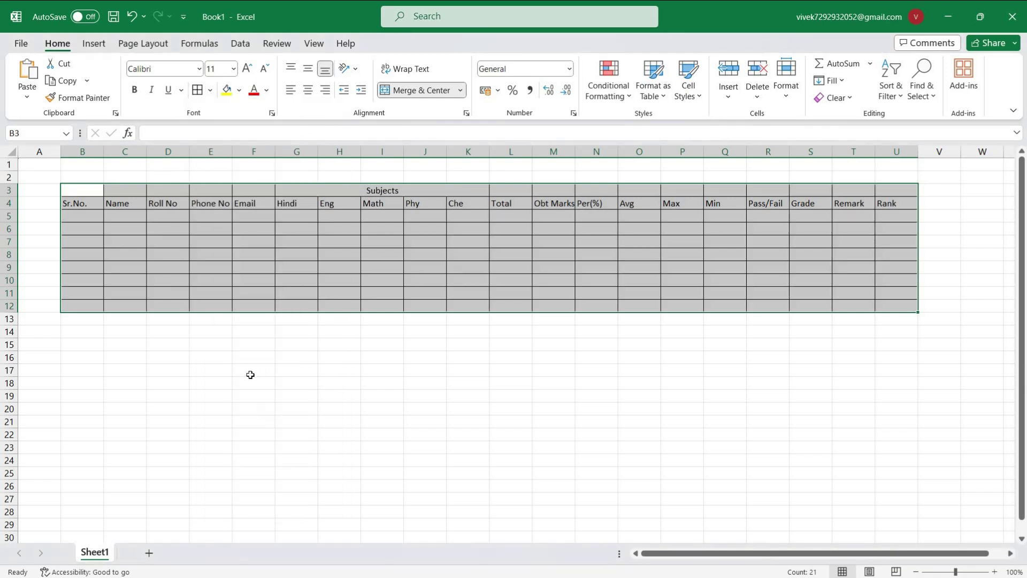
click(321, 382)
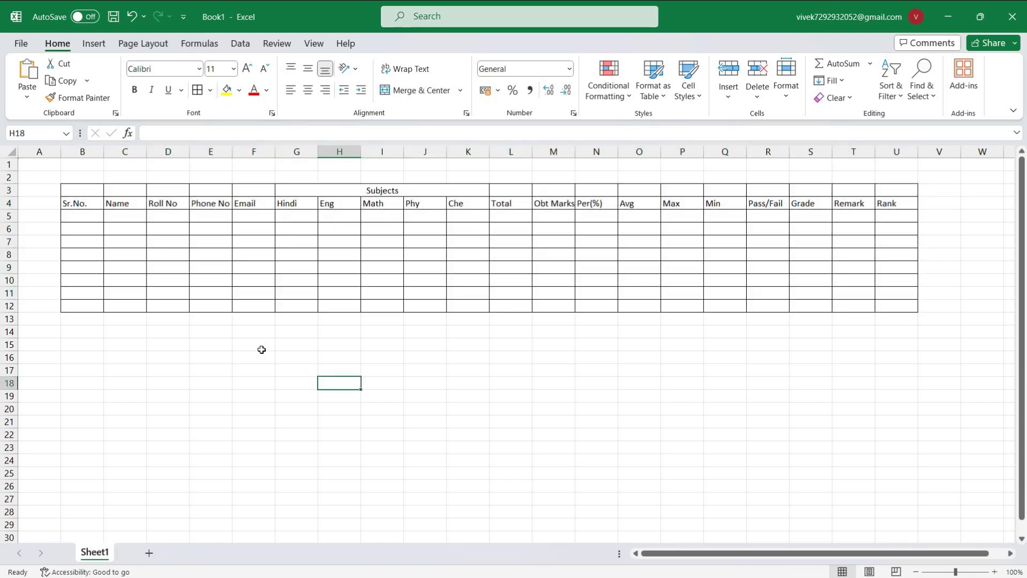
Examine the bordered table's header layout, especially the merged "Subjects" heading above the individual subject headers.
drag(658, 552, 550, 546)
ctrl+scroll(241, 401, up, 3)
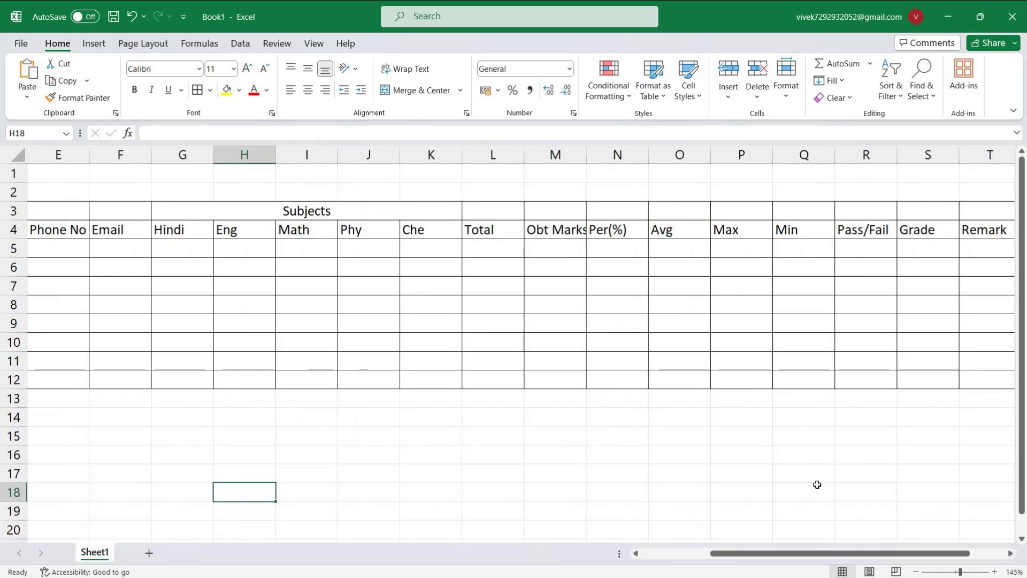
drag(765, 554, 674, 551)
ctrl+scroll(701, 526, up, 2)
scroll(661, 382, up, 2)
ctrl+scroll(661, 382, up, 1)
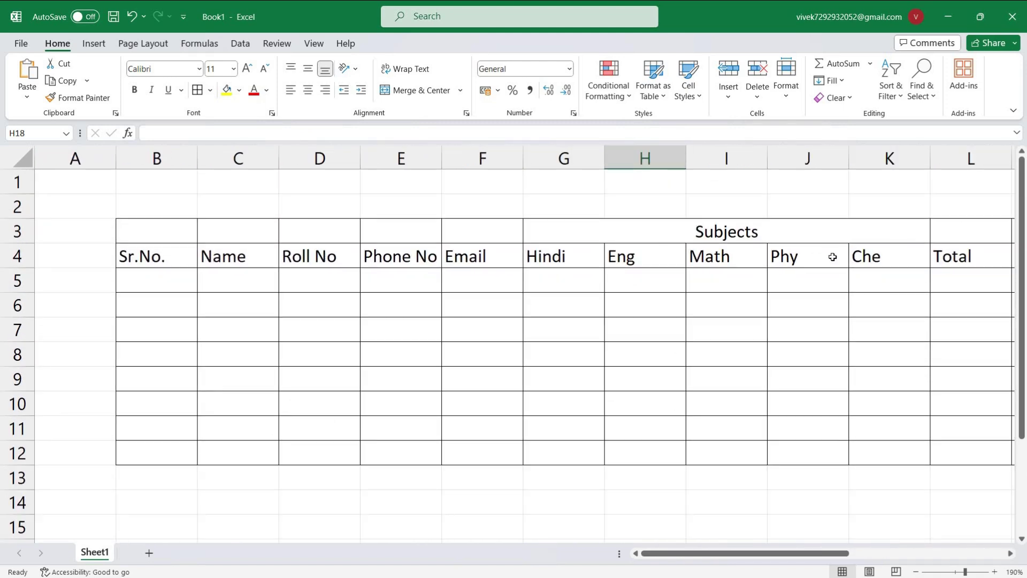
click(567, 233)
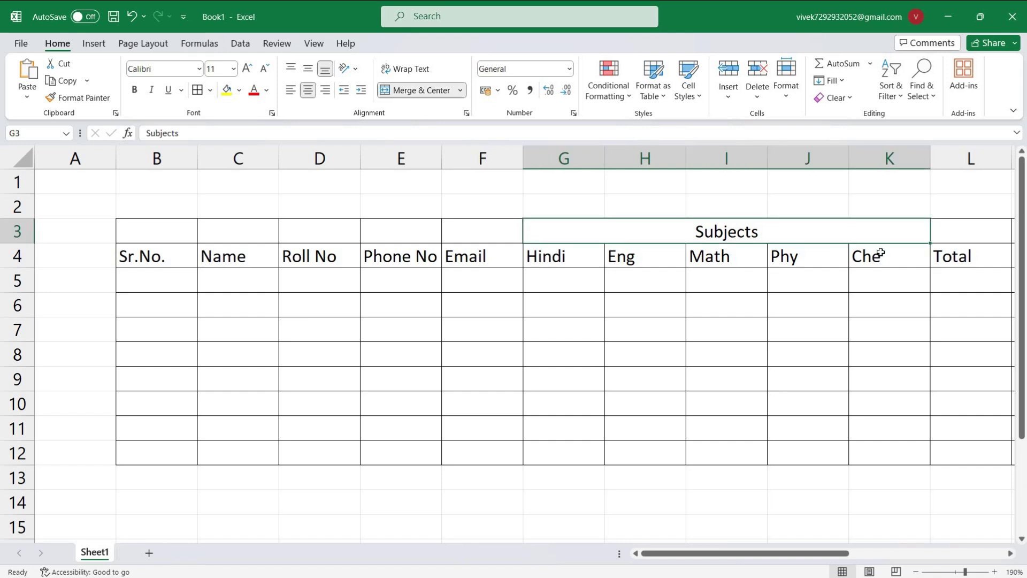
click(573, 258)
click(632, 257)
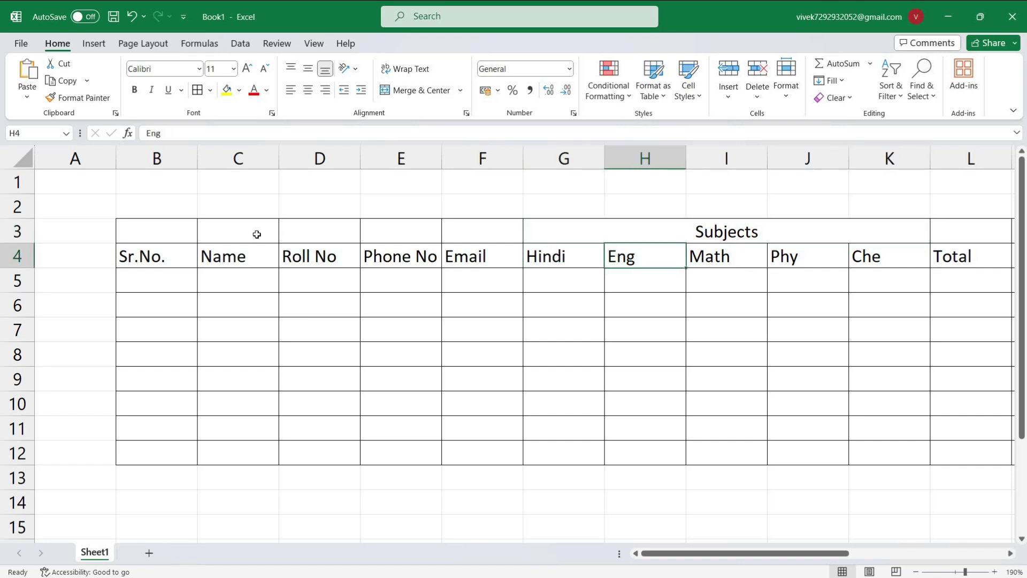
Merge and center the Sr.No., Name, Roll No and Phone No headers each across rows 3 and 4, and middle-align them.
drag(150, 227, 150, 263)
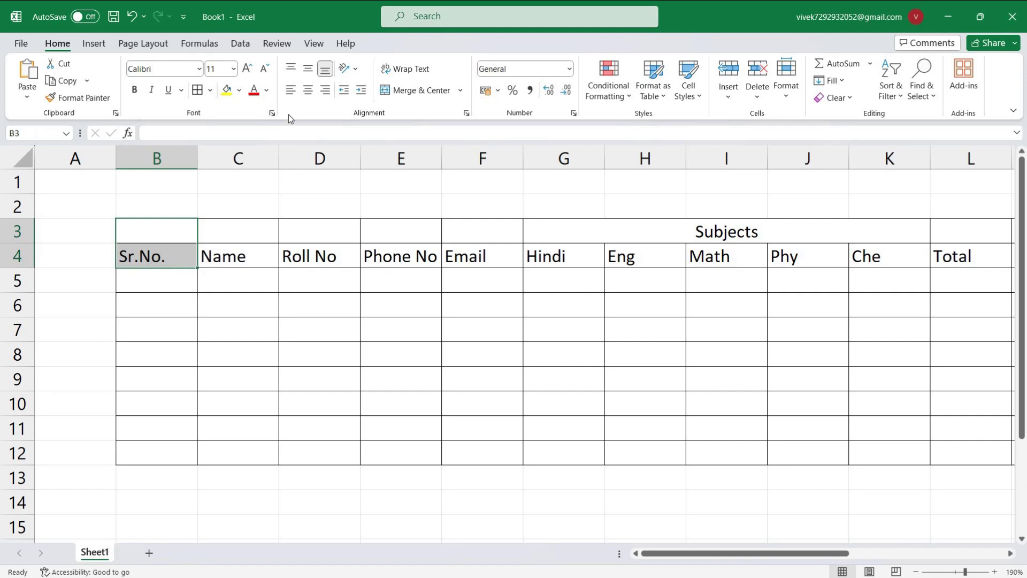
click(415, 90)
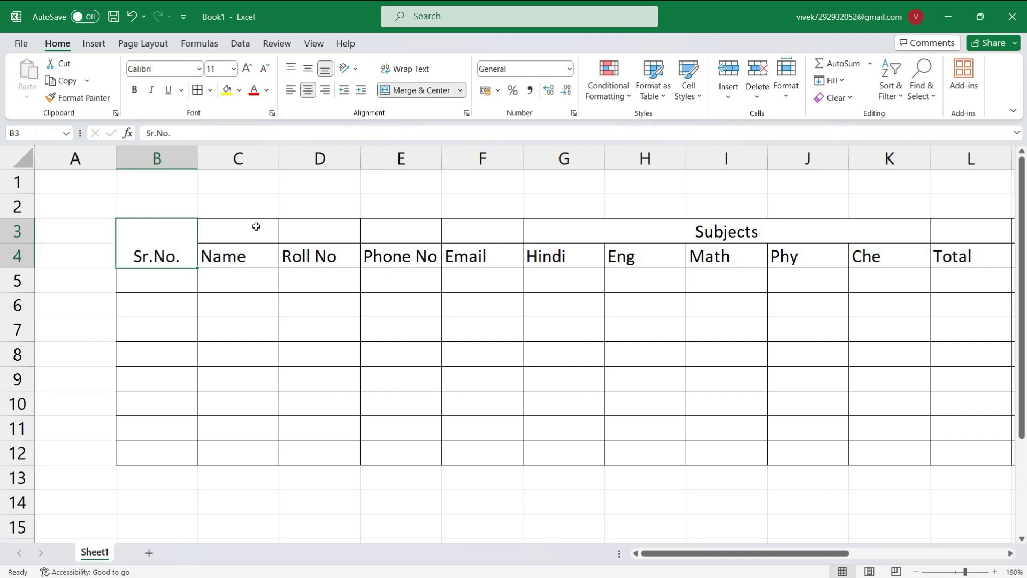
drag(239, 227, 238, 258)
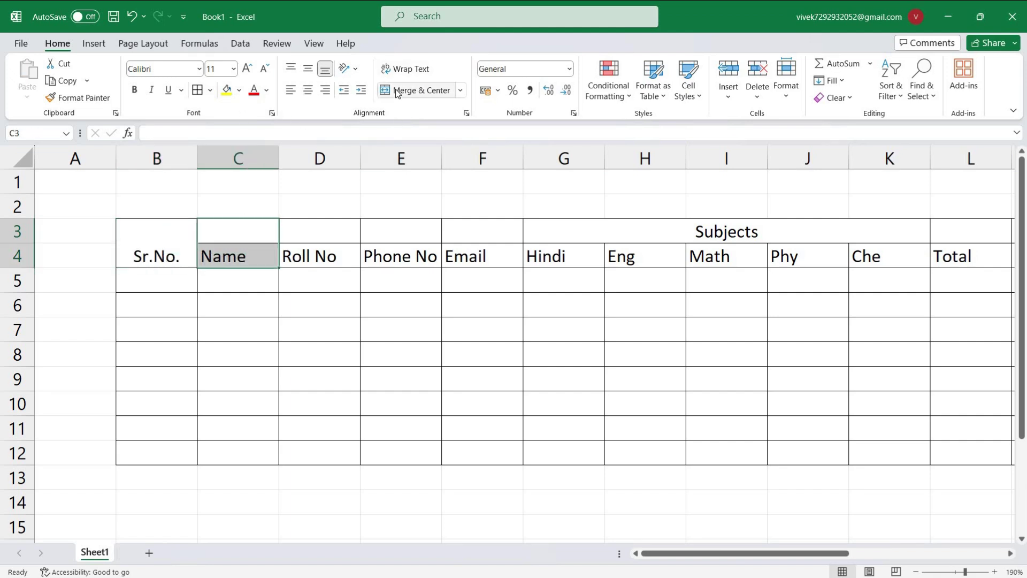
click(397, 92)
drag(316, 229, 319, 250)
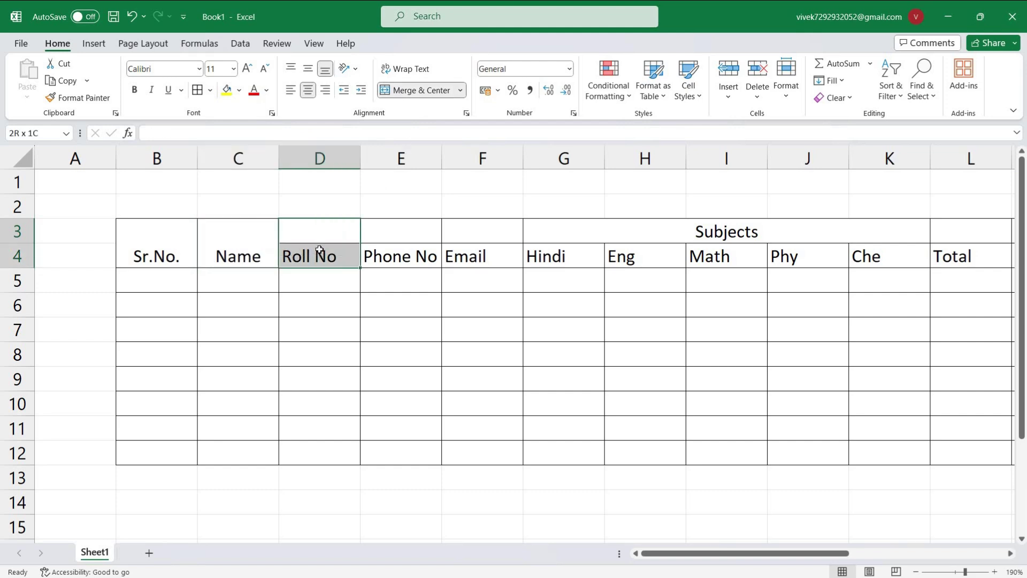
click(408, 90)
click(390, 230)
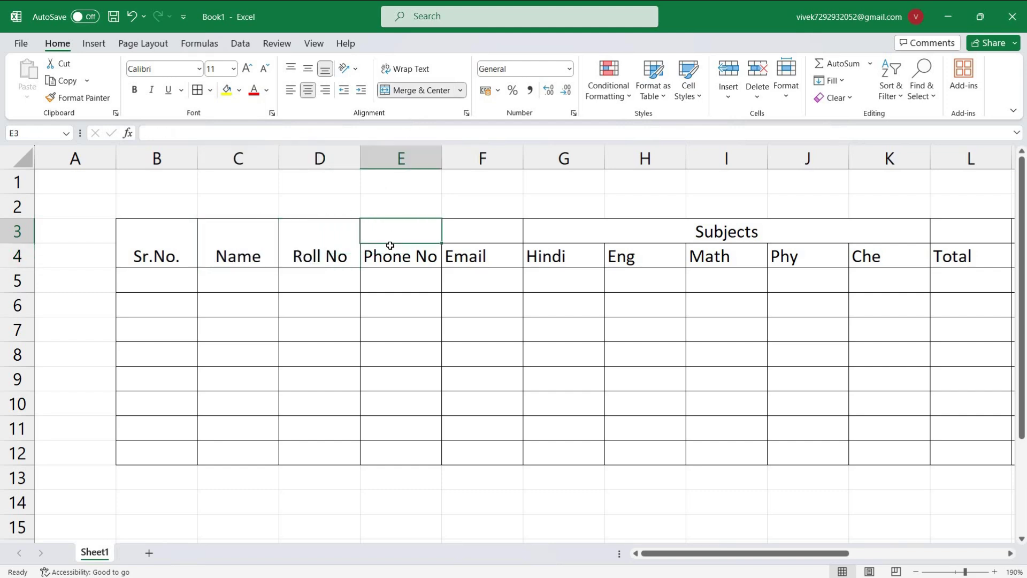
drag(390, 245, 390, 252)
click(412, 91)
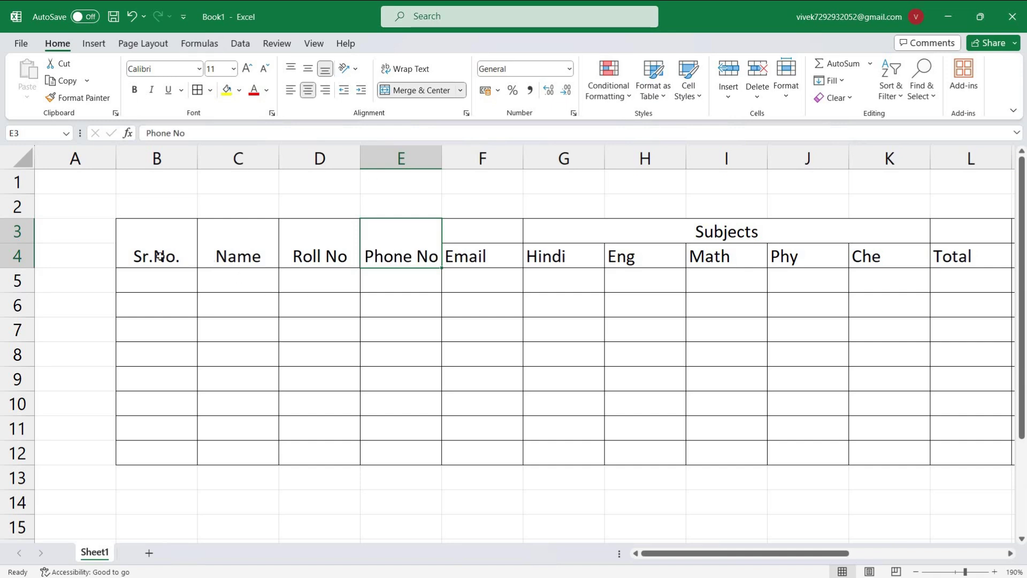
drag(140, 252, 410, 232)
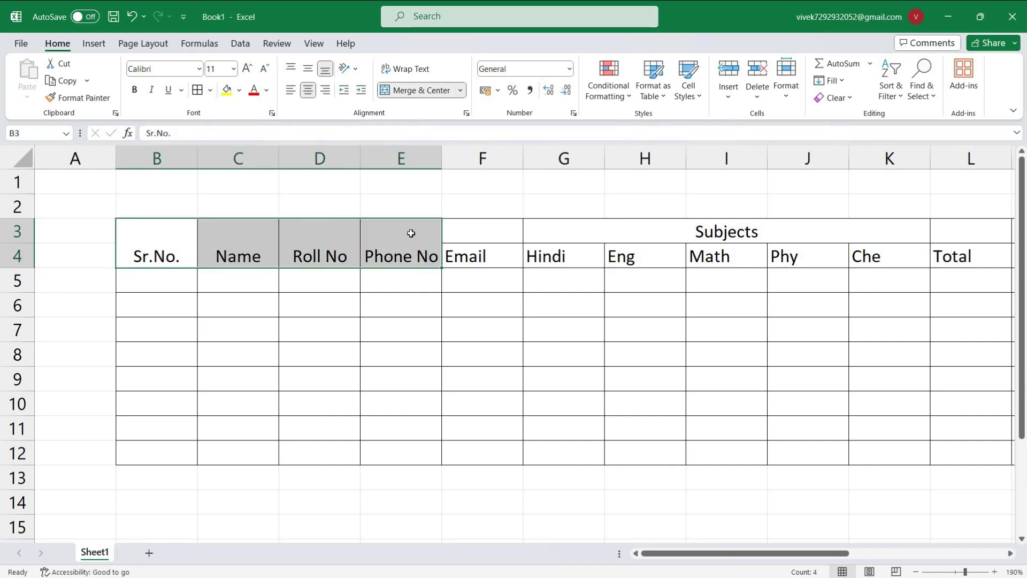
click(308, 72)
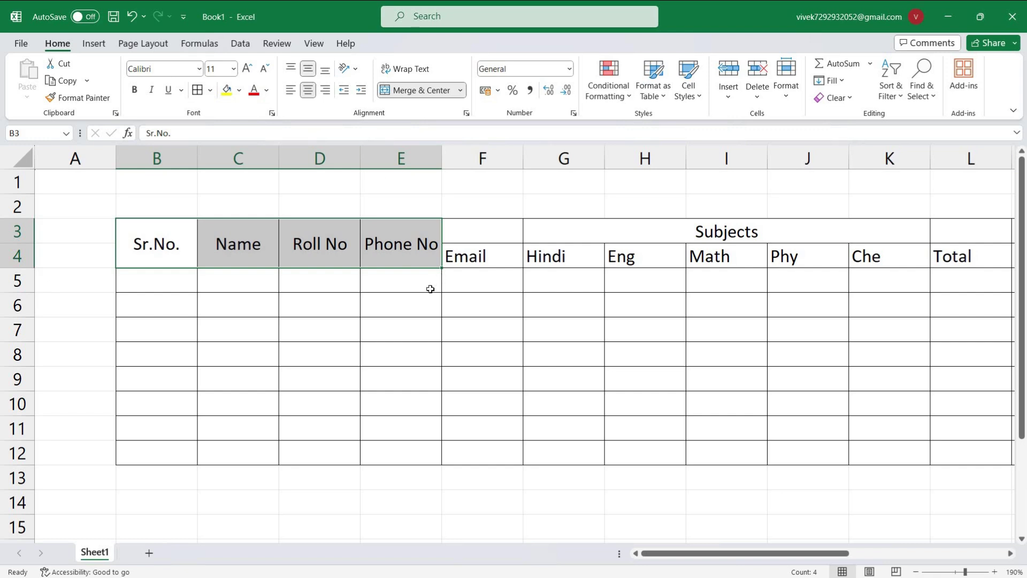
Merge, center and middle-align the Email header and each header from Total to Rank across rows 3 and 4.
drag(476, 226, 466, 257)
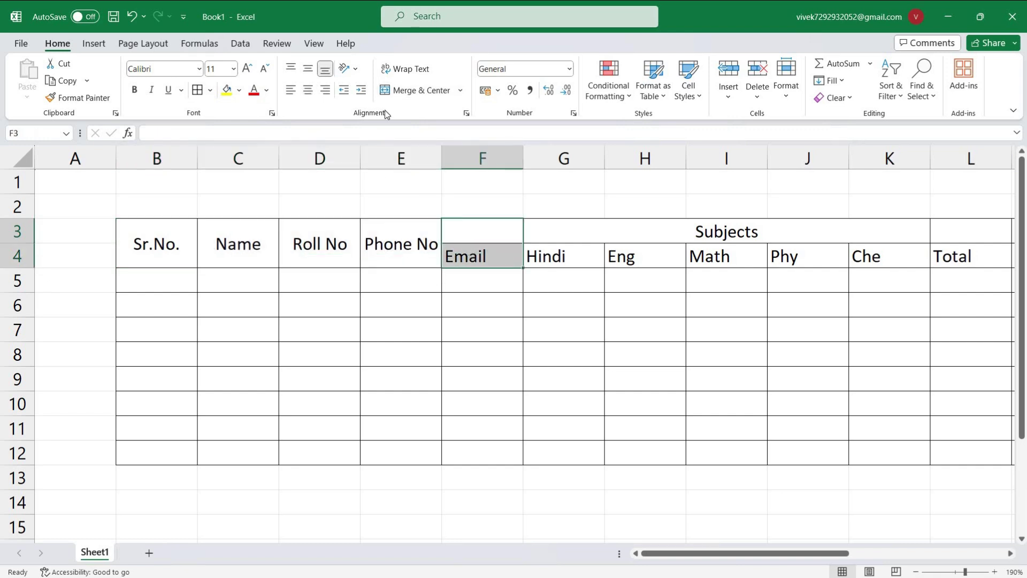
click(418, 90)
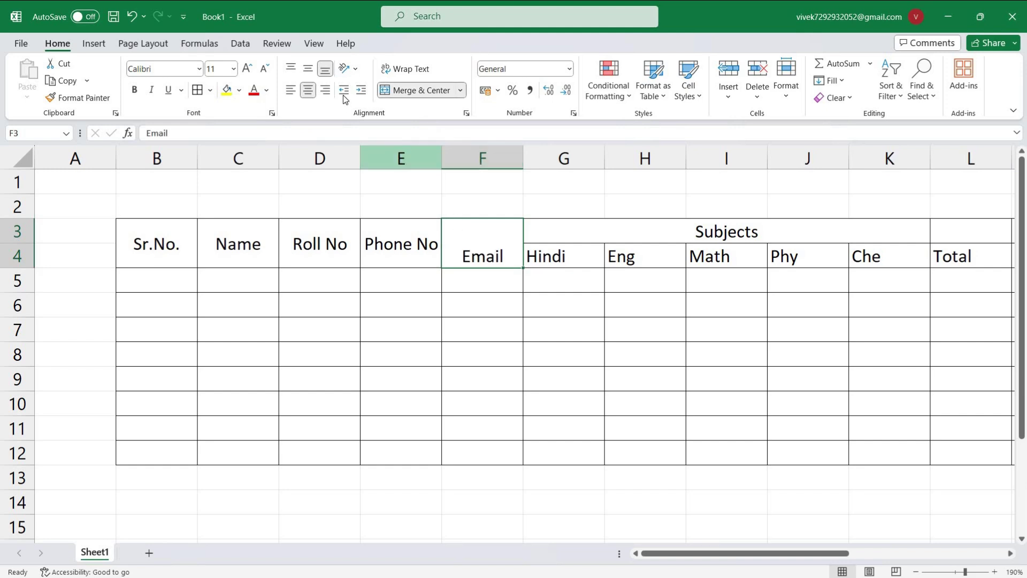
click(308, 68)
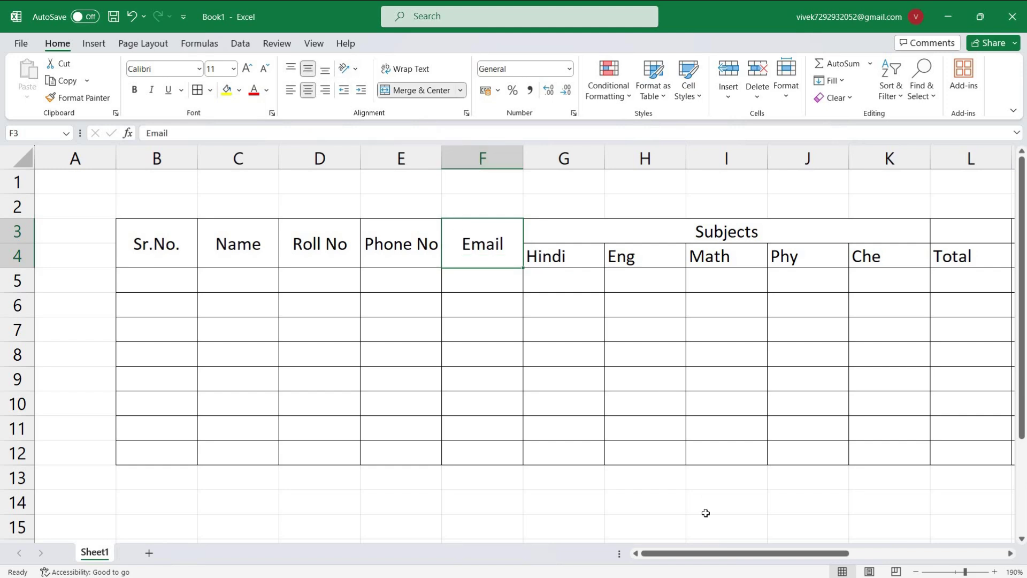
drag(715, 551, 799, 558)
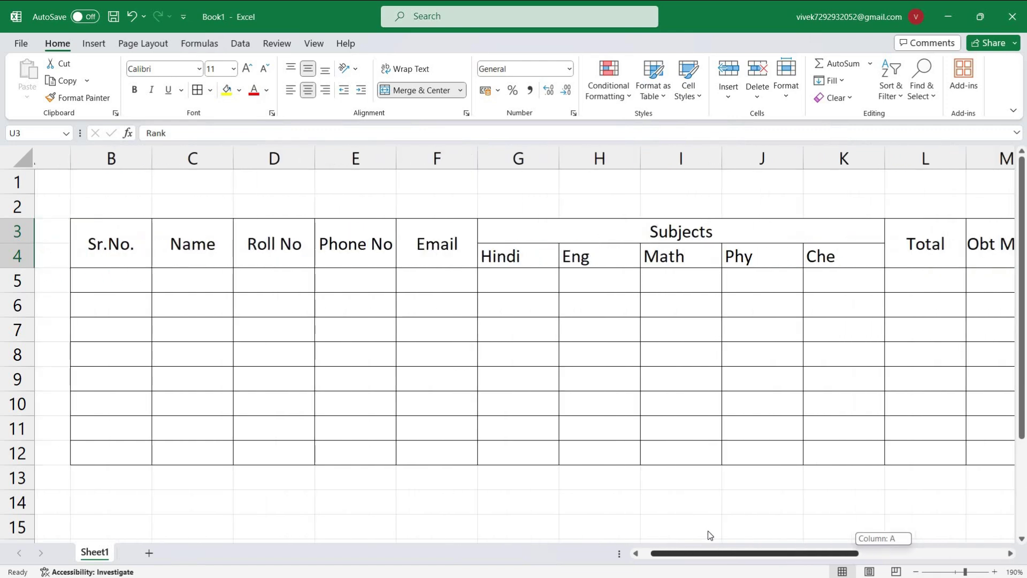
drag(707, 530, 603, 472)
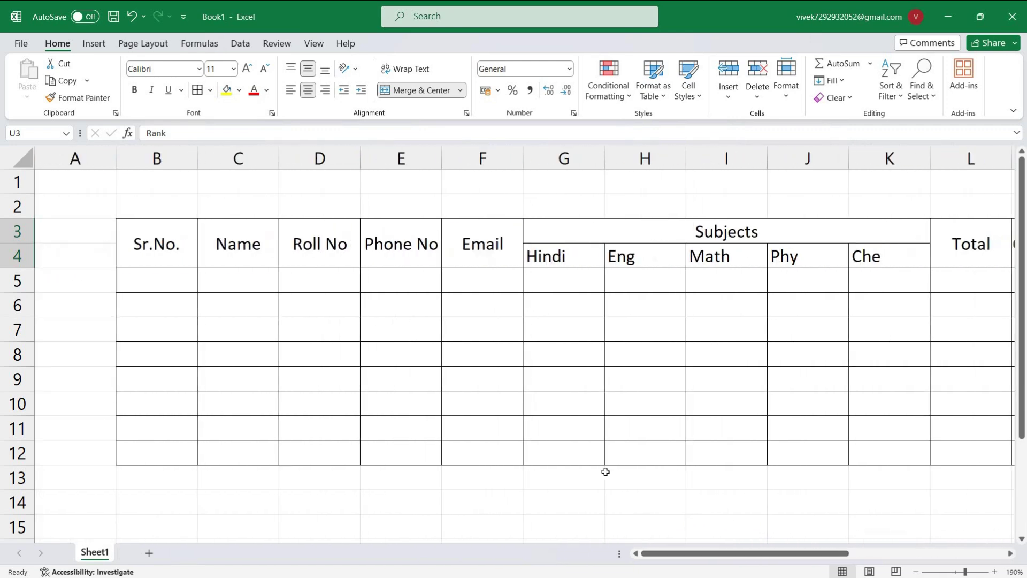
Number the students 1 to 8 in B5:B12 by entering 1 and 2 and filling the series down.
click(144, 269)
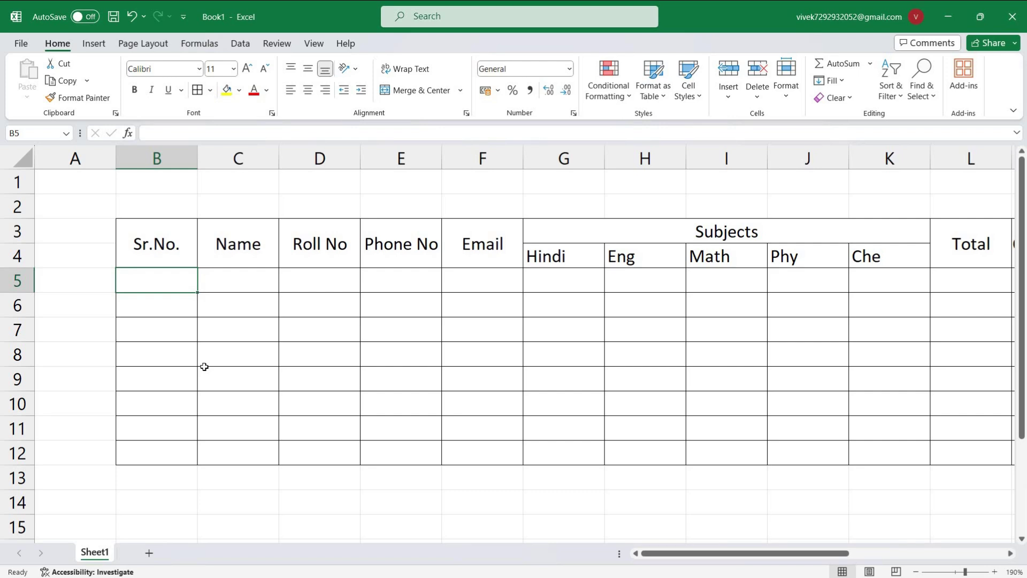
text(1)
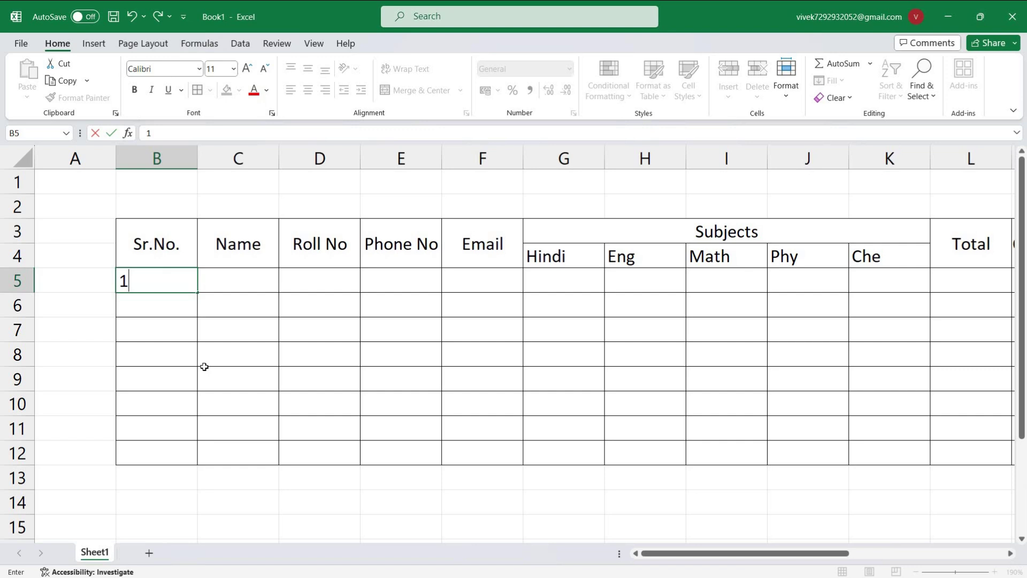
key(Return)
text(2)
key(ctrl+Return)
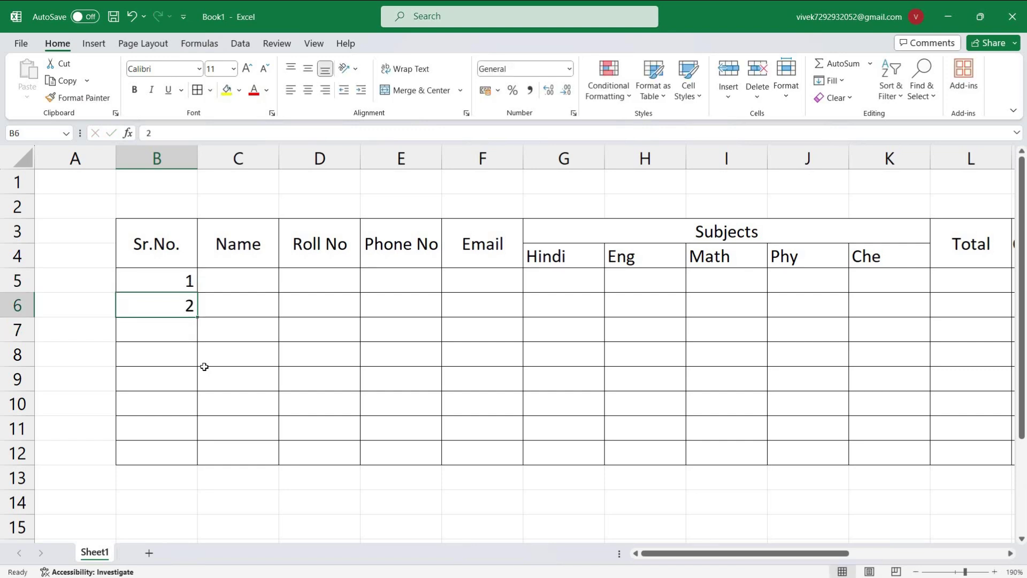
mouse_move(198, 318)
mouse_down()
mouse_move(198, 348)
mouse_move(196, 315)
mouse_up()
drag(155, 279, 167, 303)
drag(201, 368, 200, 460)
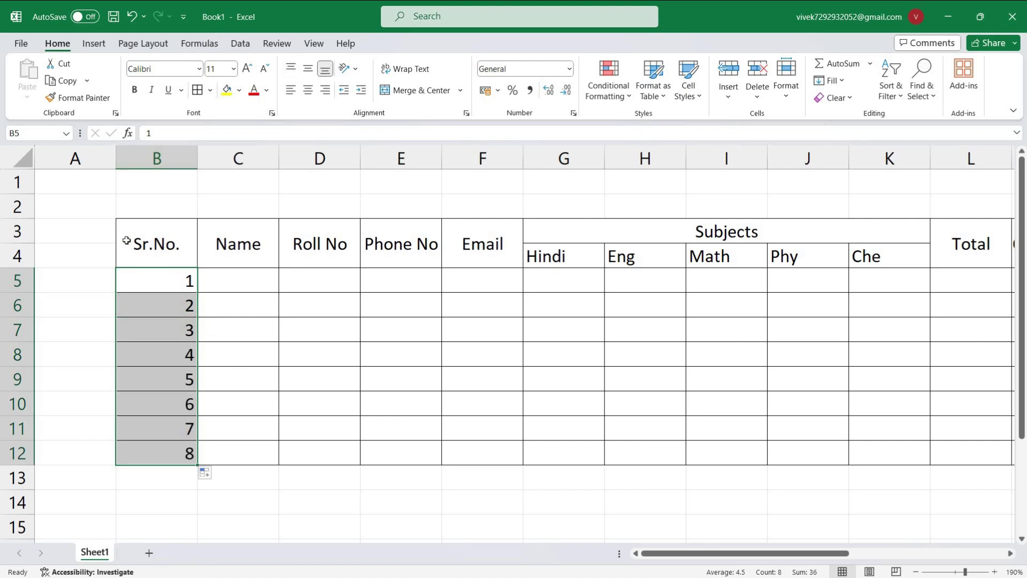
Center the contents of the whole marksheet range B3:U12 both horizontally and vertically.
click(127, 241)
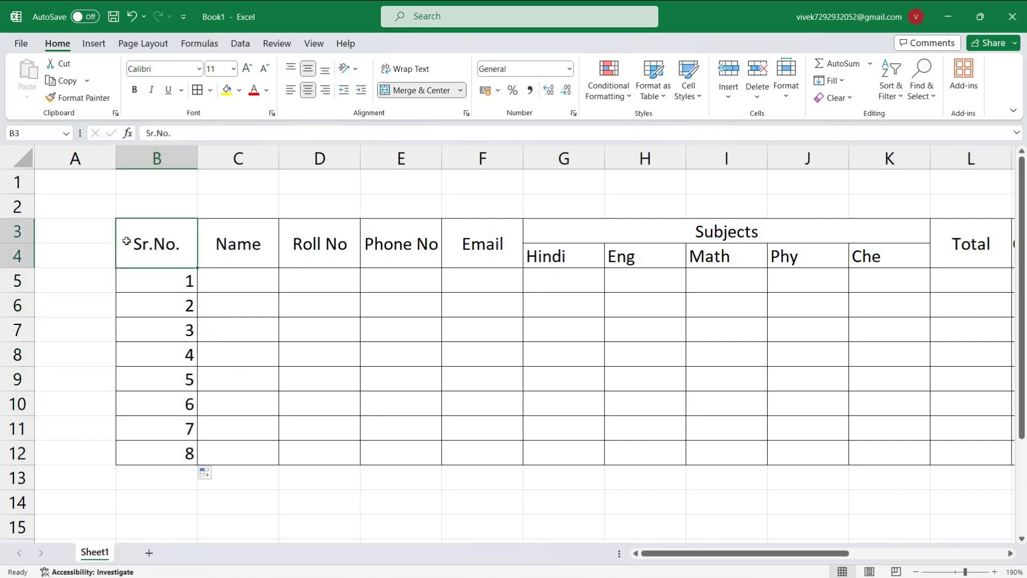
key(ctrl+shift+End)
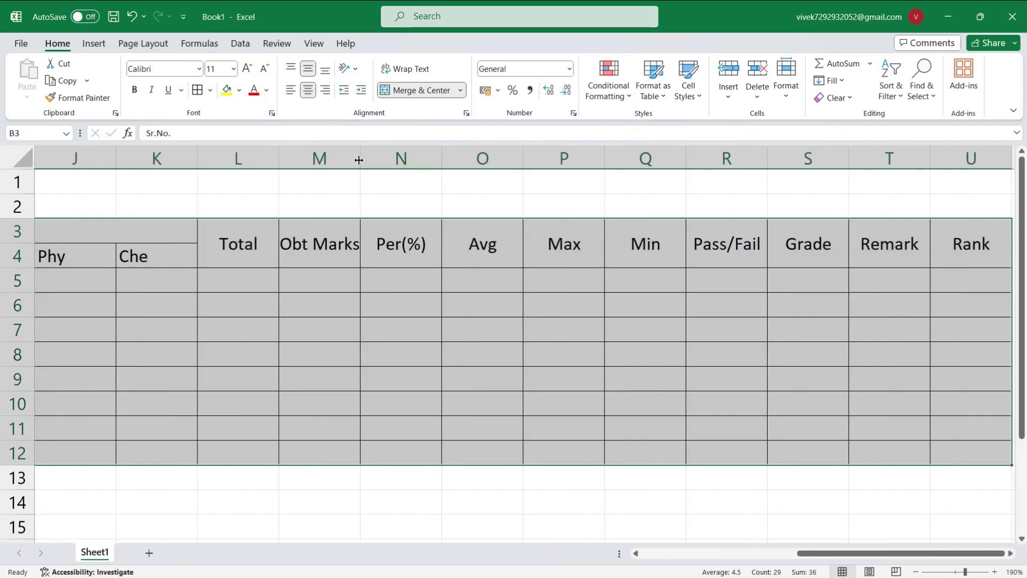
click(324, 69)
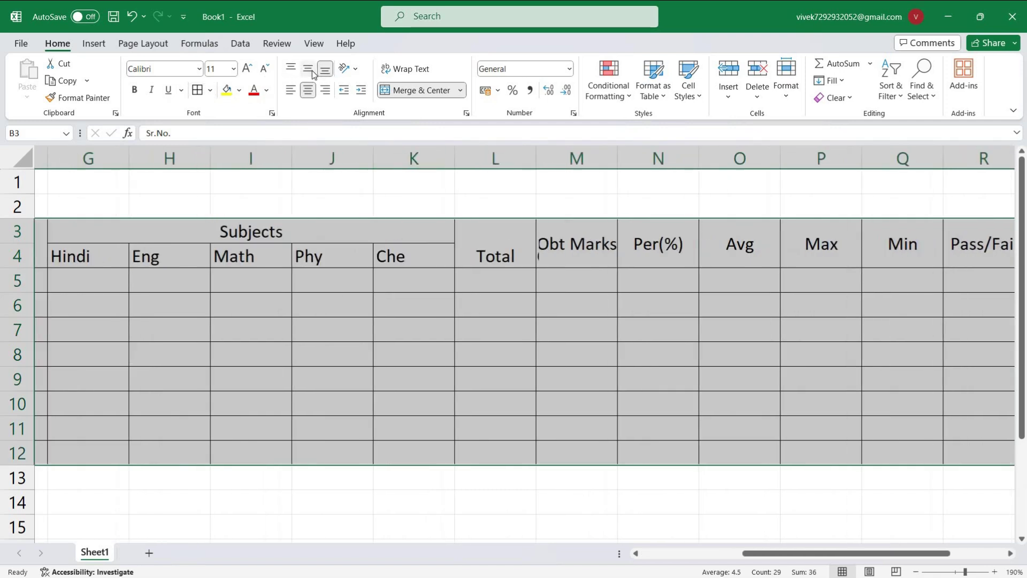
click(308, 70)
click(308, 89)
click(308, 89)
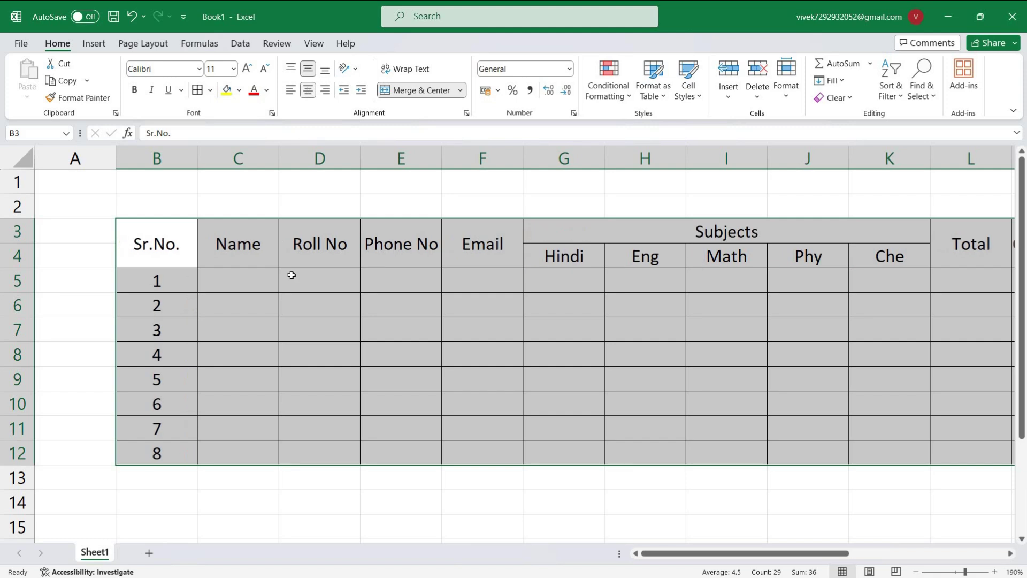
Enter the first two students' names in C5 and C6 of the Name column.
click(235, 321)
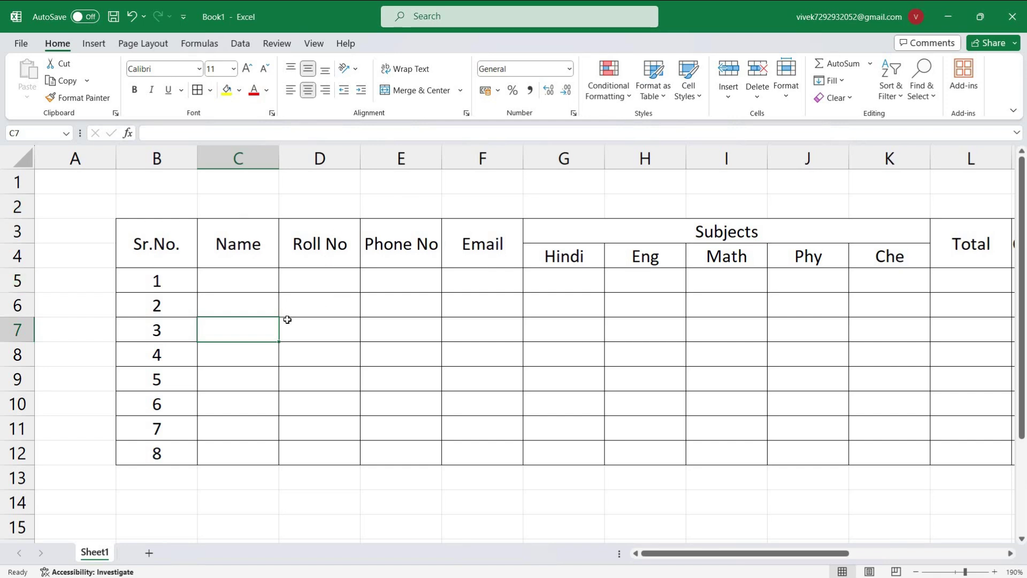
scroll(287, 319, up, 1)
drag(669, 550, 650, 550)
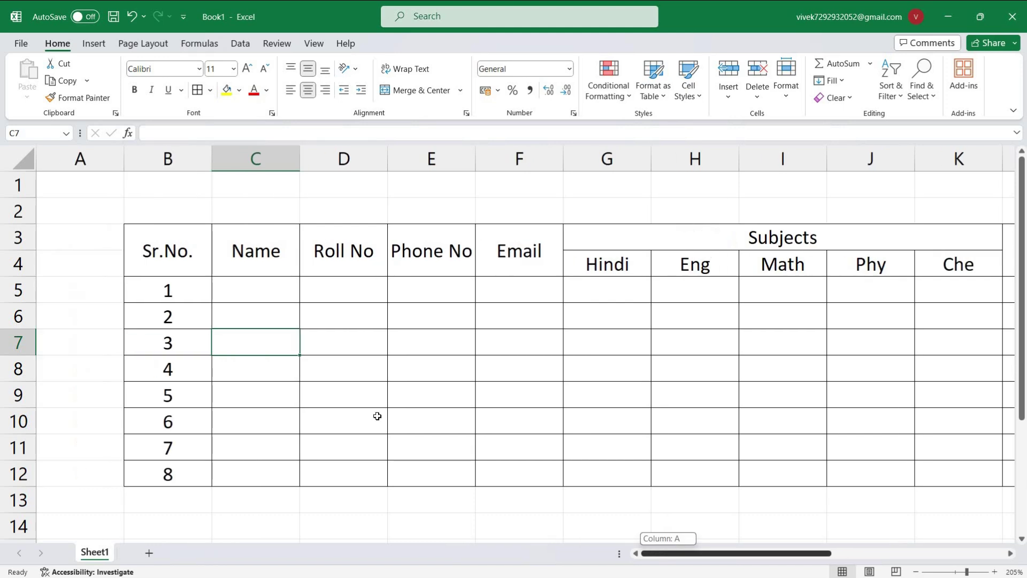
scroll(367, 410, up, 1)
click(265, 296)
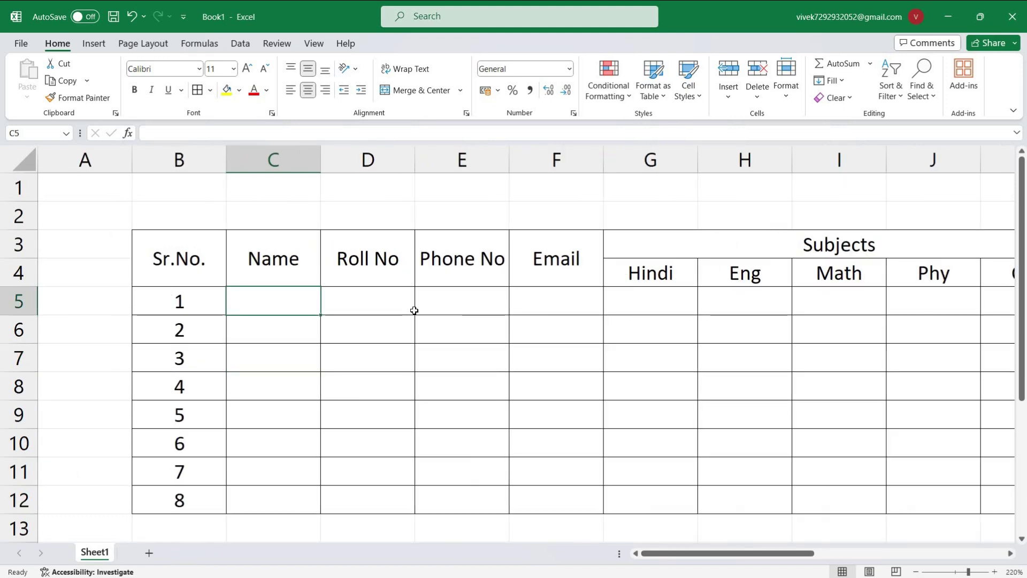
text(vivek)
key(Tab)
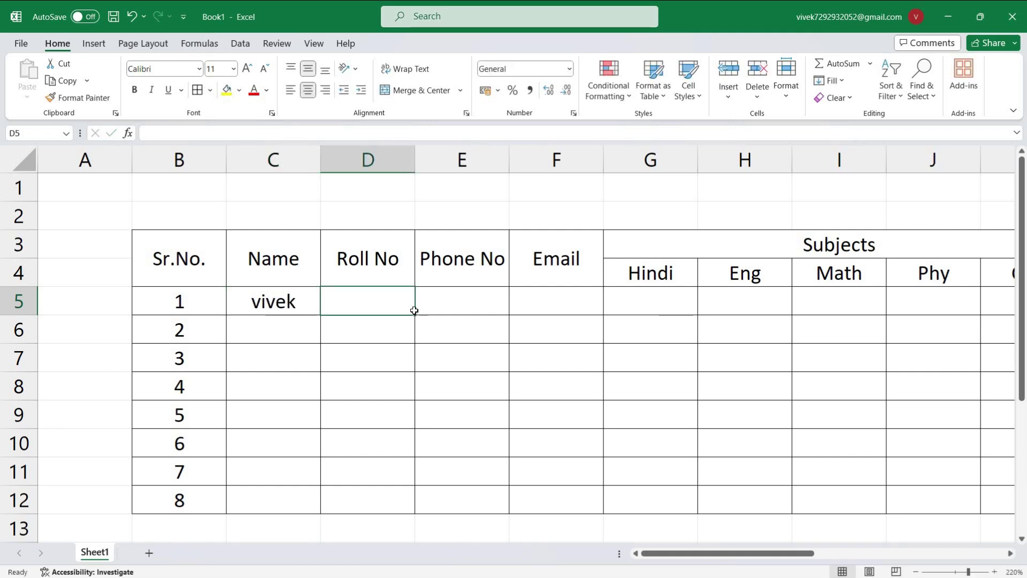
key(Return)
text(R)
key(BackSpace)
text(rohit)
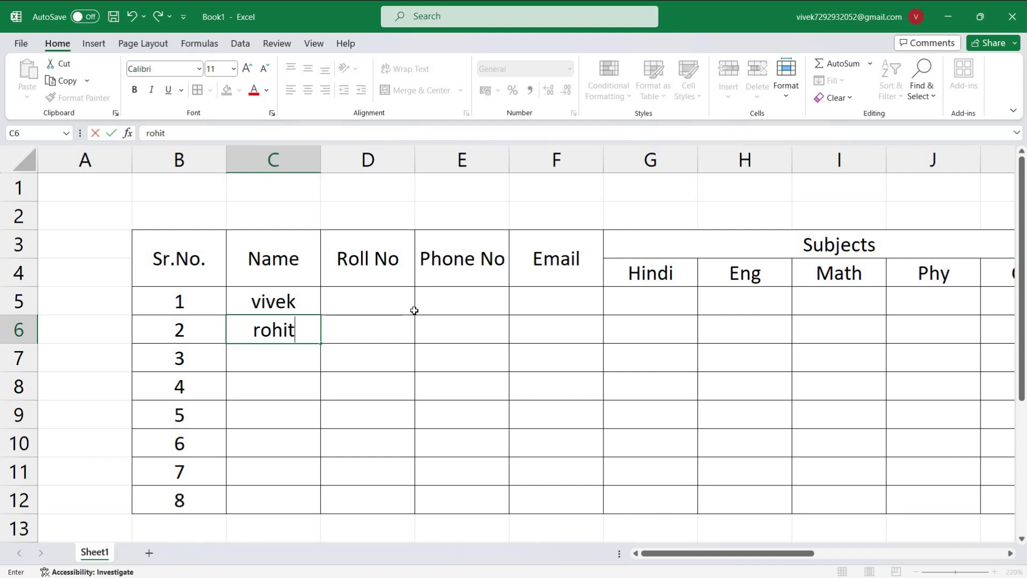
key(Return)
Fill in the remaining six students' names in C7:C12.
text(annu)
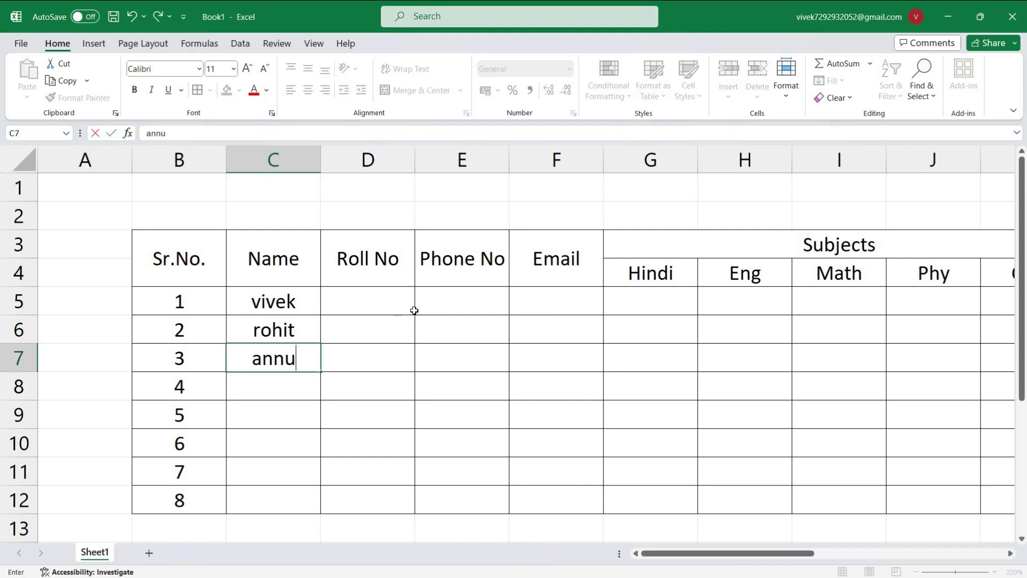
key(Return)
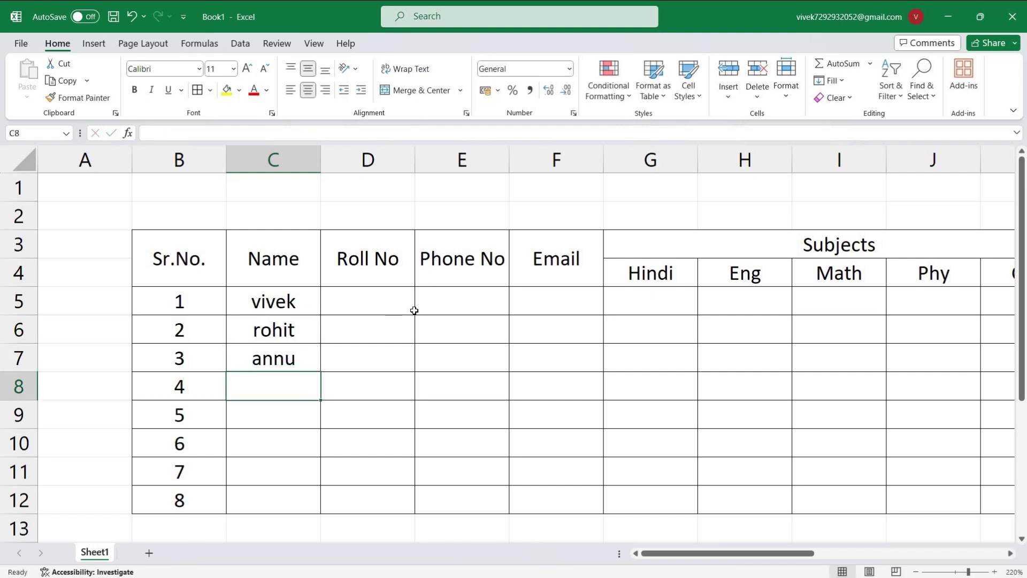
text(kiran)
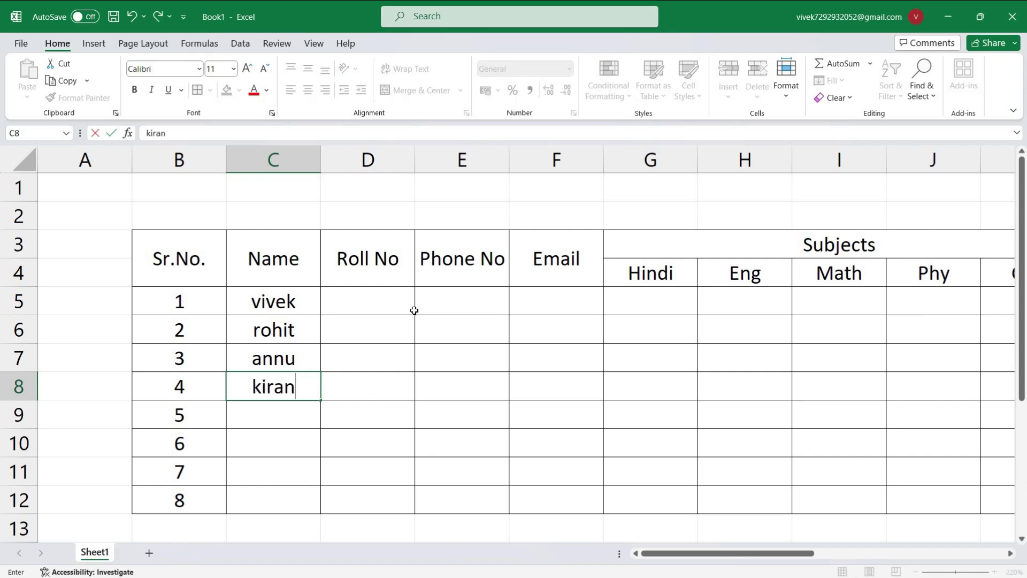
key(Return)
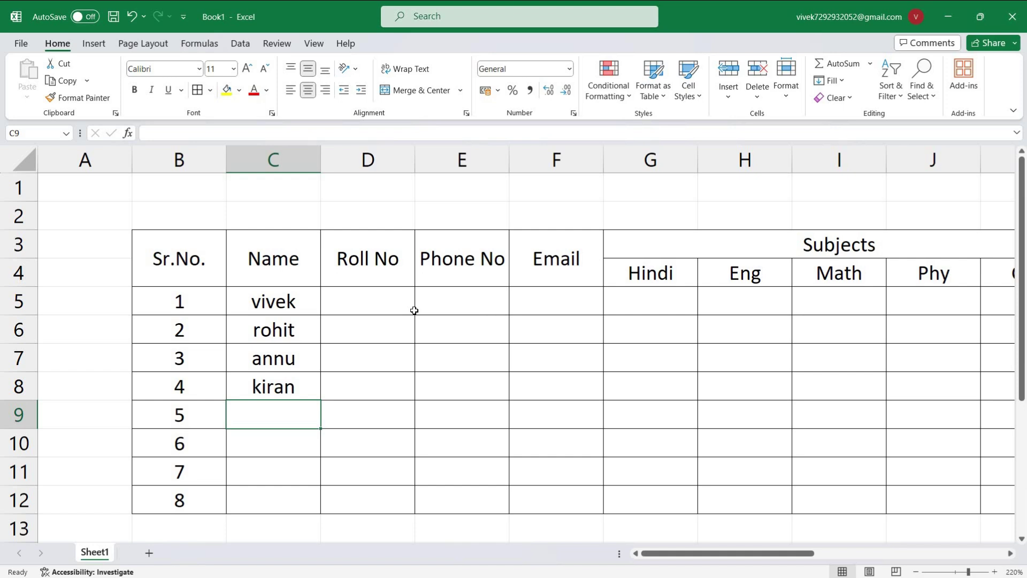
text(ro)
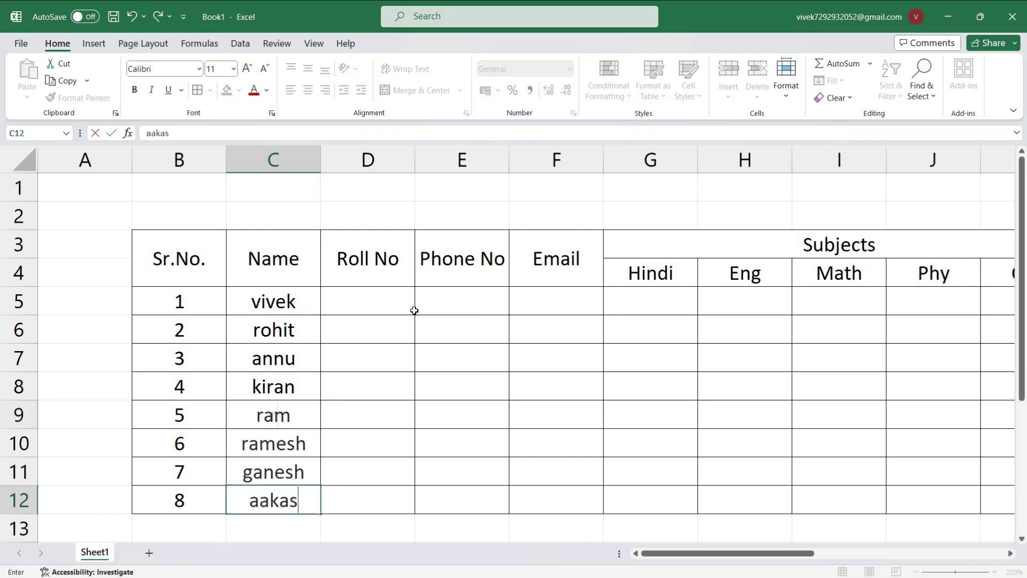
text(h)
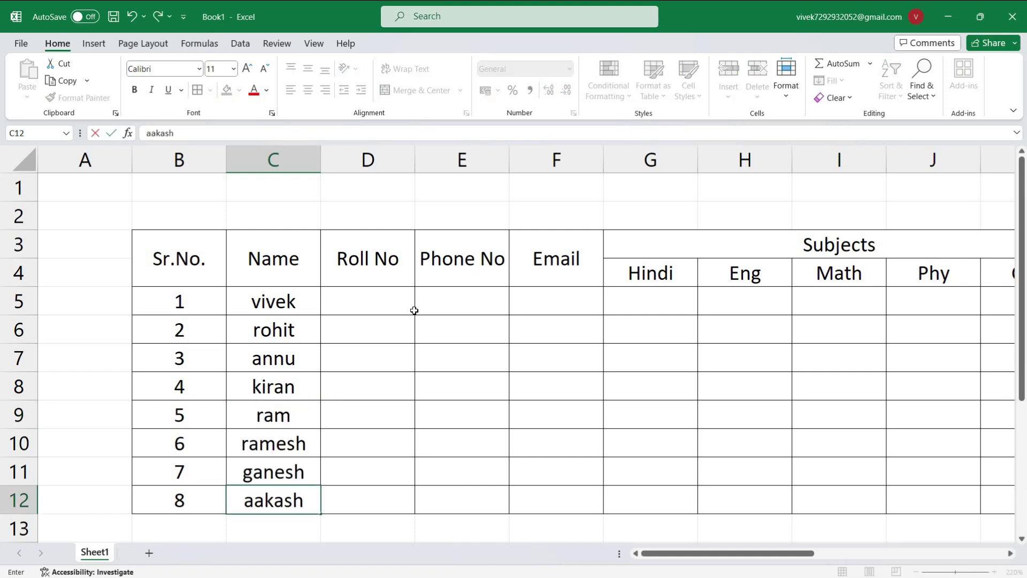
Enter 1001 as the first student's roll number in D5.
key(Up)
key(Up)
key(Up)
key(Up)
key(Up)
key(Up)
key(Up)
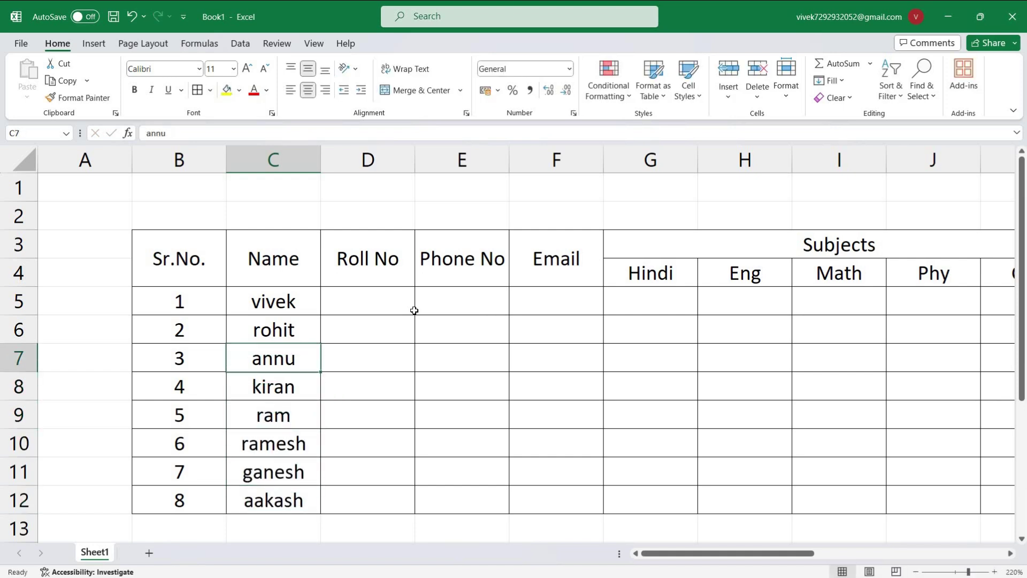
key(Right)
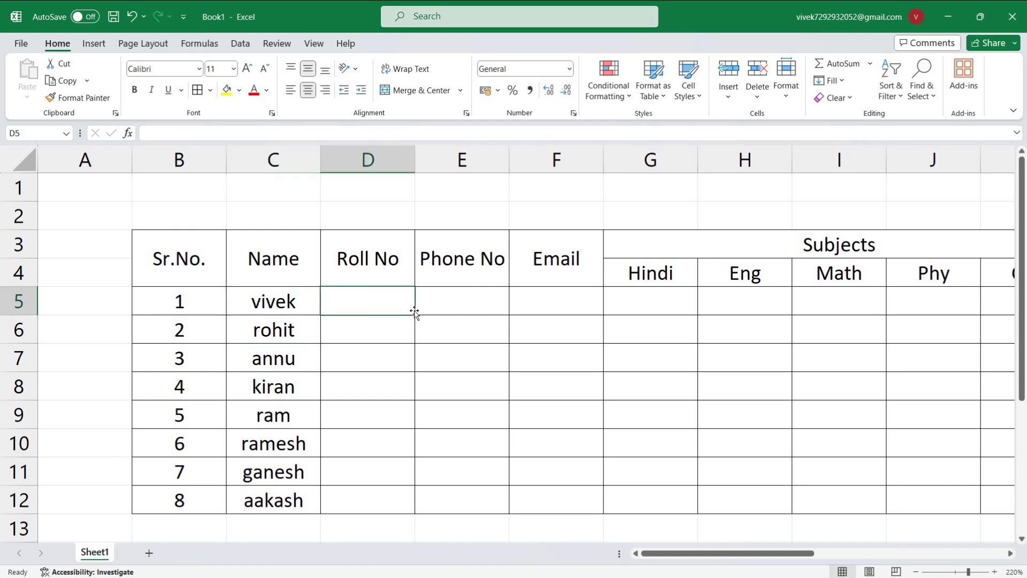
text(100)
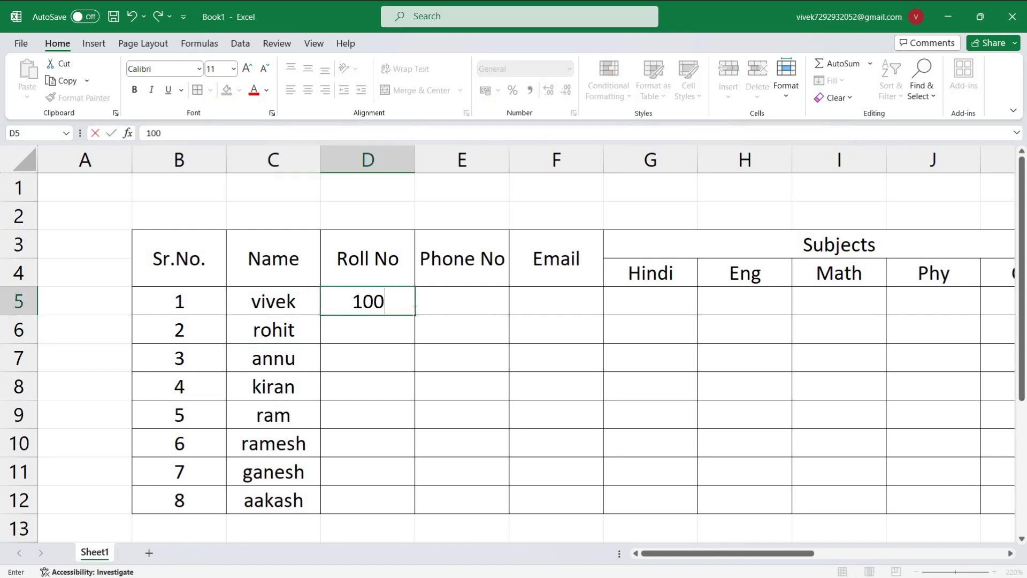
text(1)
key(Return)
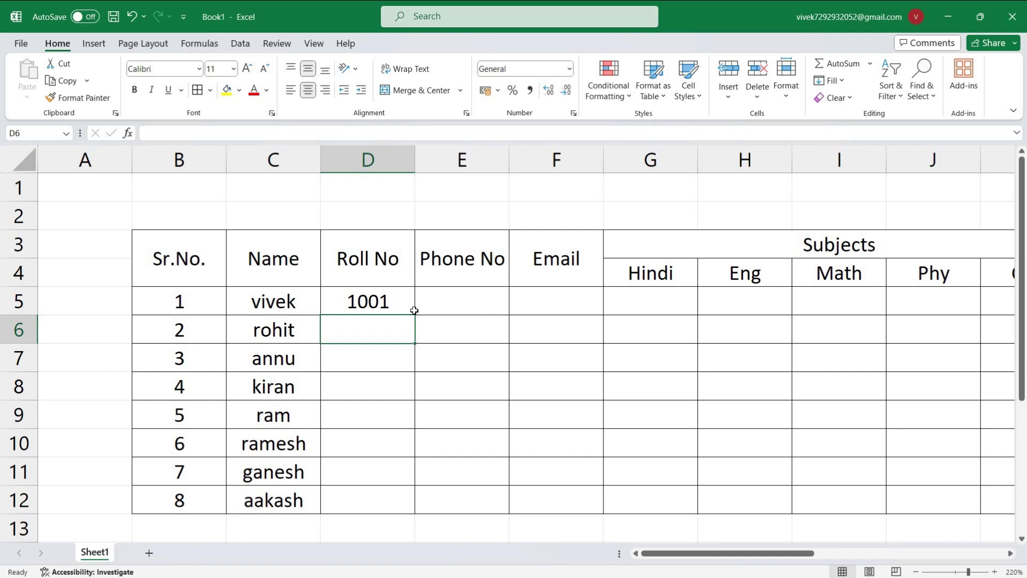
drag(282, 303, 282, 388)
click(376, 289)
click(447, 295)
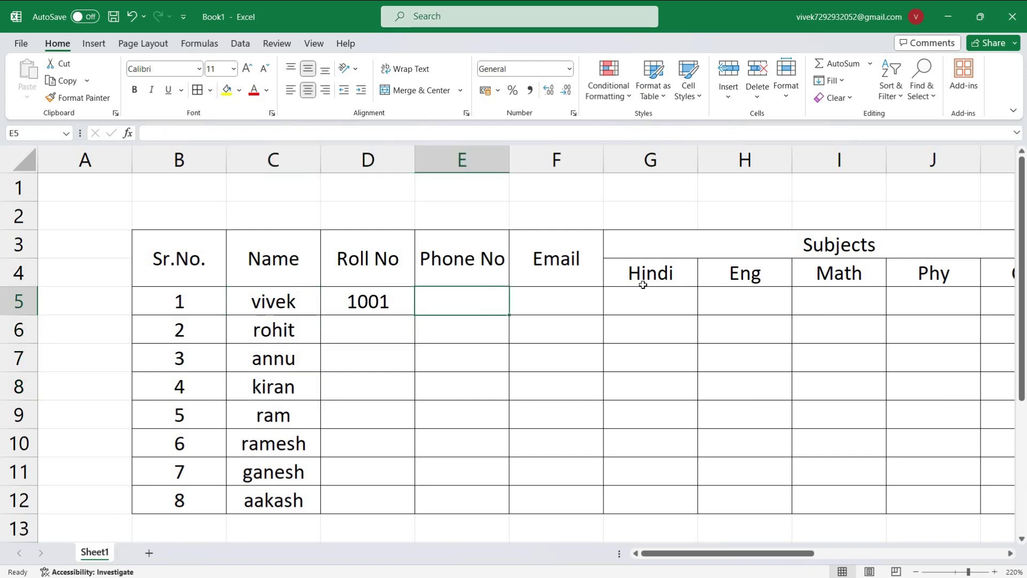
drag(633, 310, 900, 474)
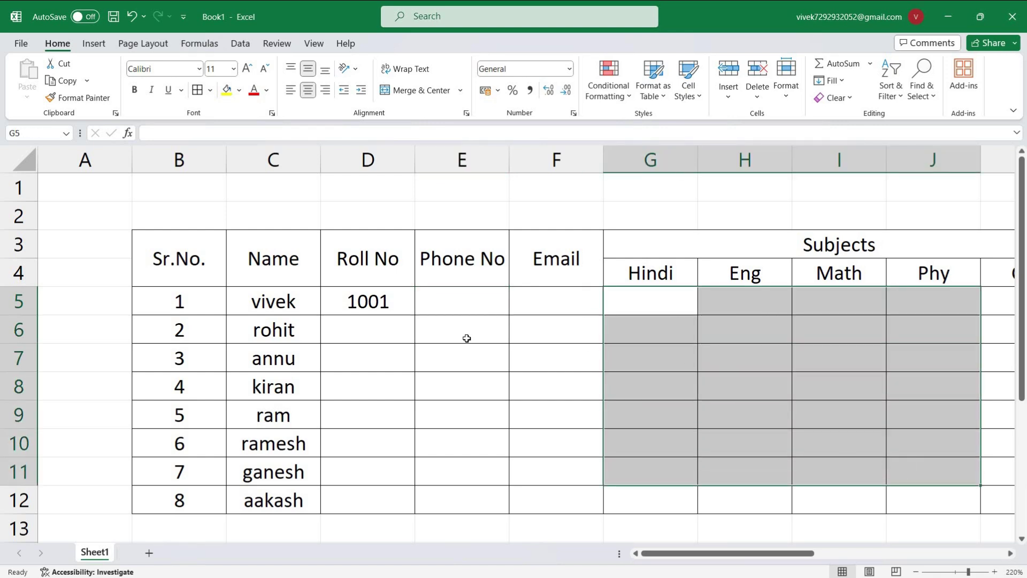
drag(711, 554, 851, 554)
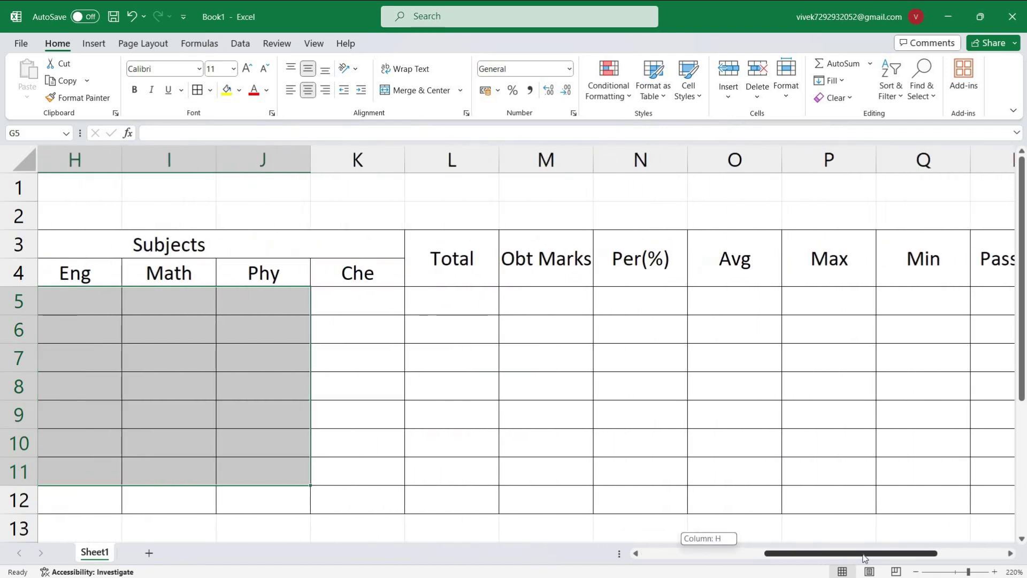
scroll(740, 460, right, 2)
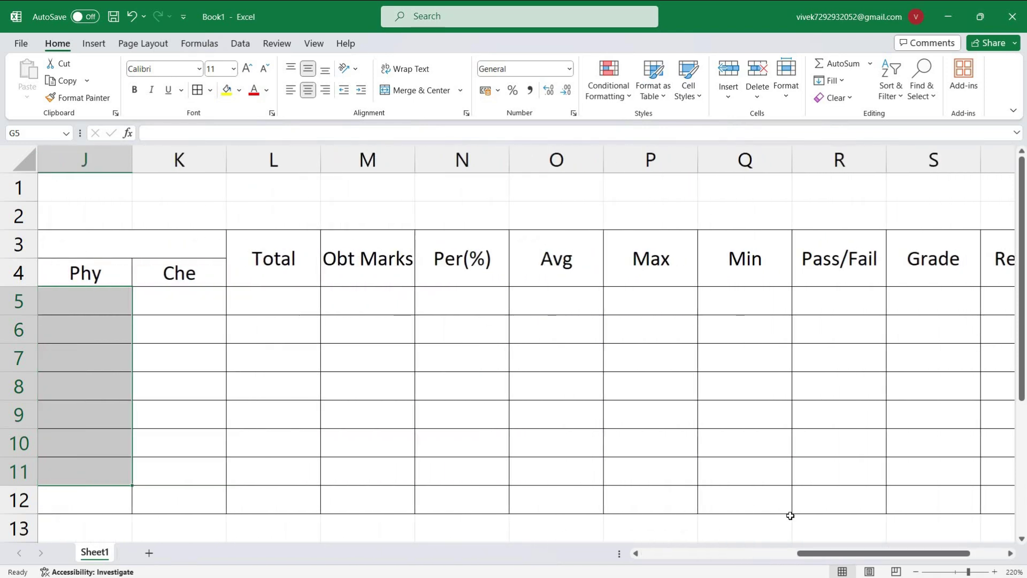
drag(823, 555, 647, 527)
Enter the formula =D5+1 in D6 to calculate the second student's roll number.
click(367, 342)
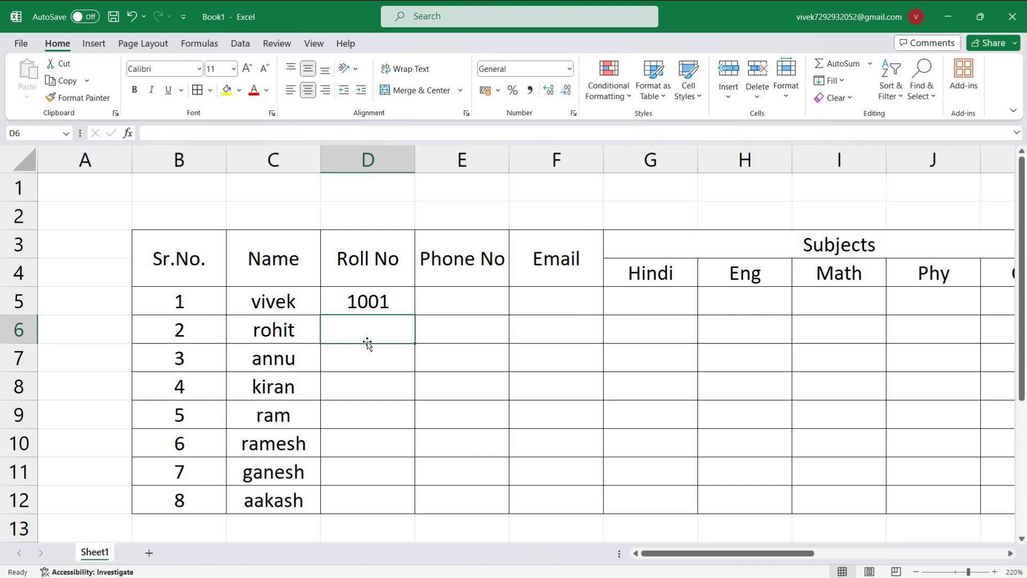
text(=)
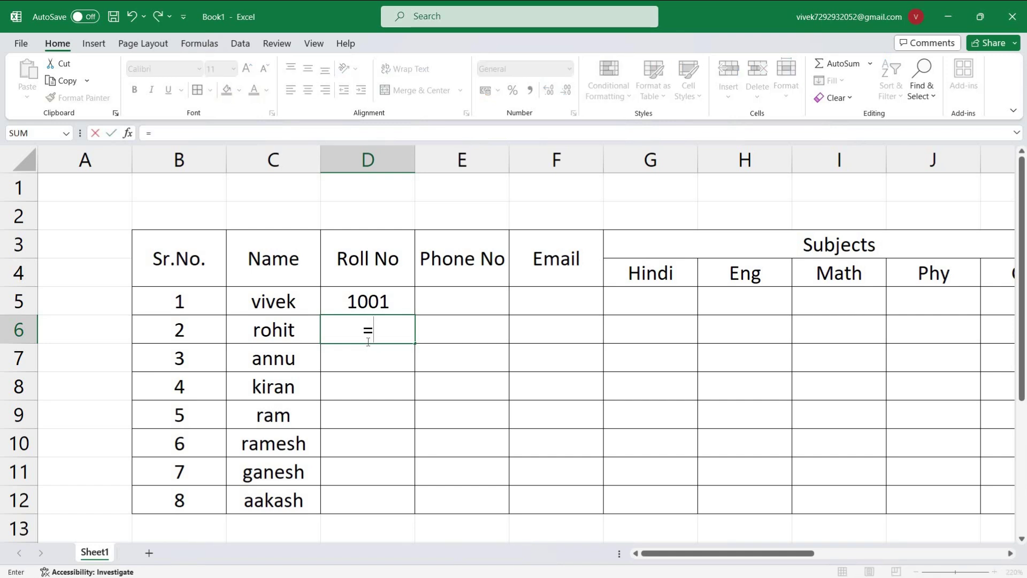
key(Up)
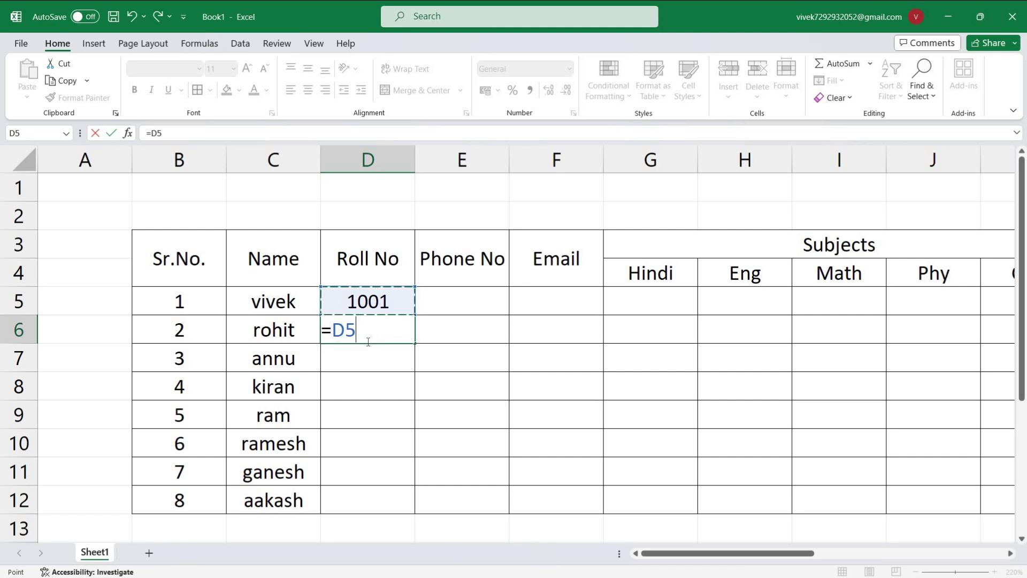
text(+1)
key(Return)
click(367, 342)
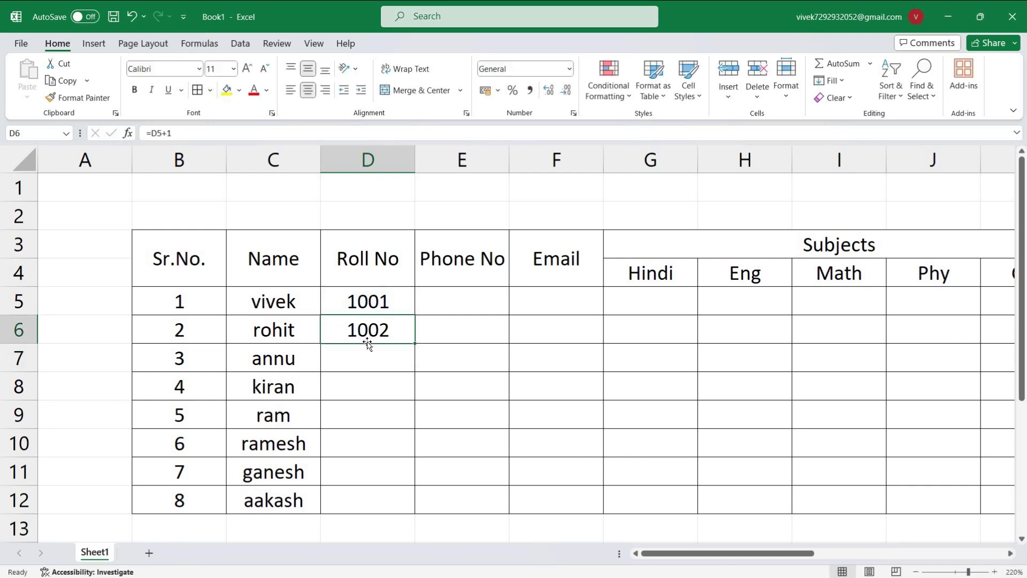
Fill the roll number formula from D6 down through D12 for the remaining students.
key(shift+Down)
key(shift+Down)
key(shift+Down)
key(shift+Down)
key(shift+Down)
key(shift+Down)
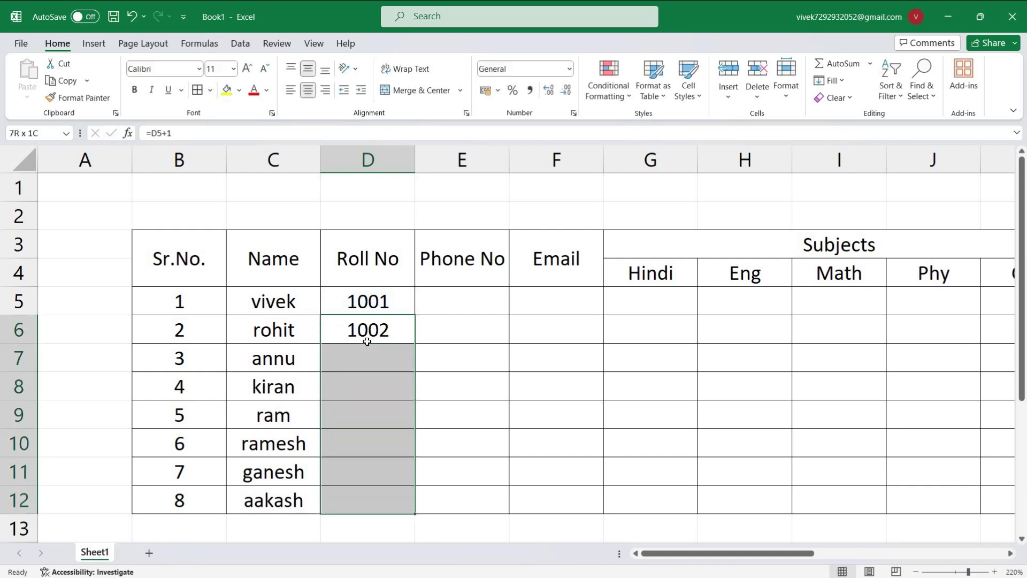
key(ctrl+d)
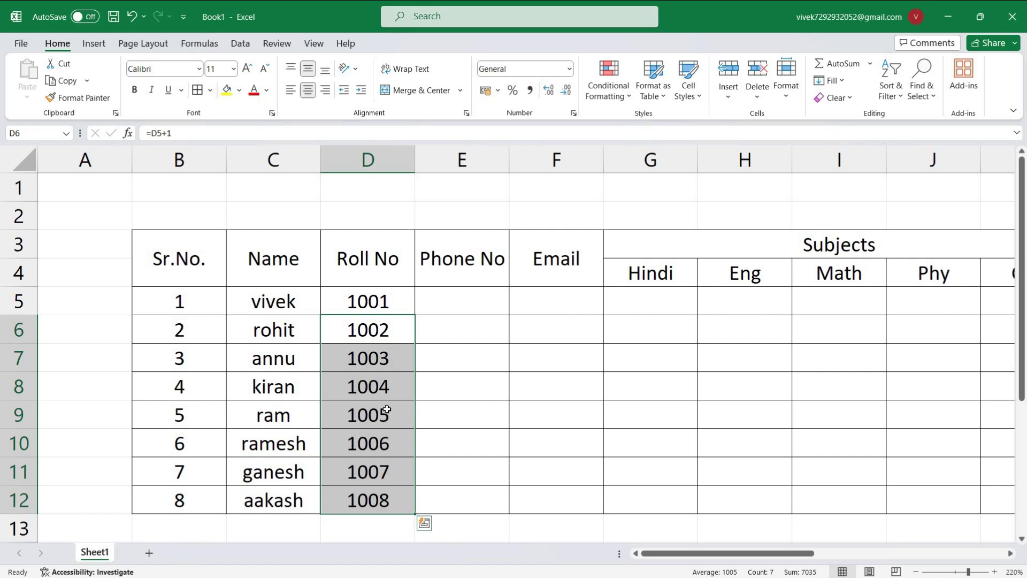
click(393, 368)
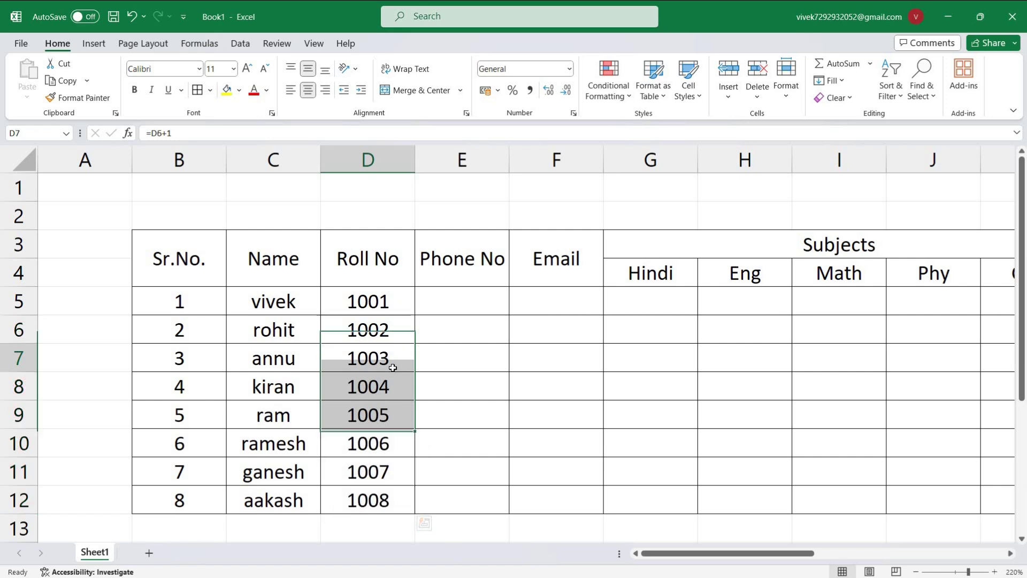
Enter the first student's phone number in E5 and fill it down through E12.
click(450, 303)
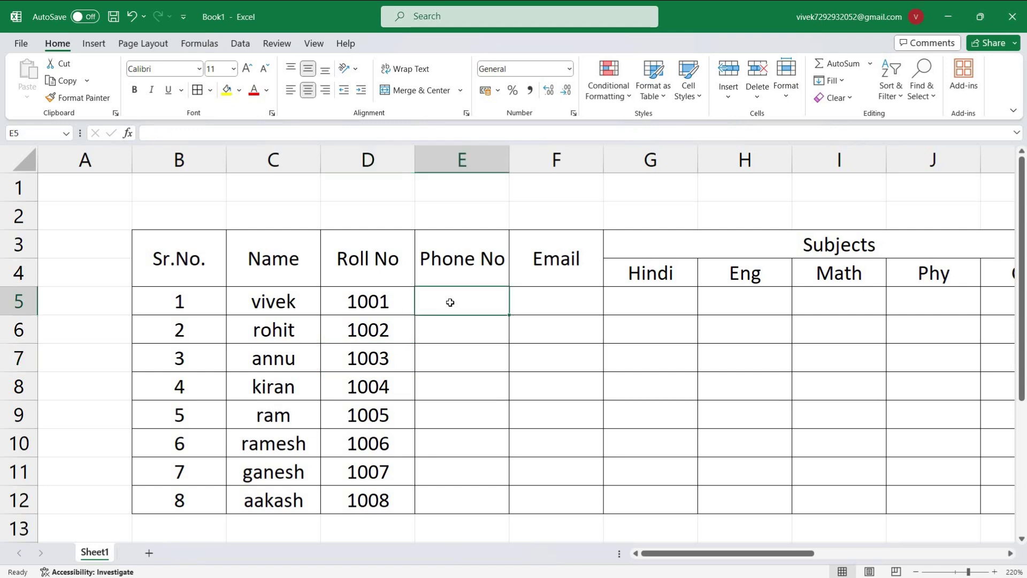
text(1234585)
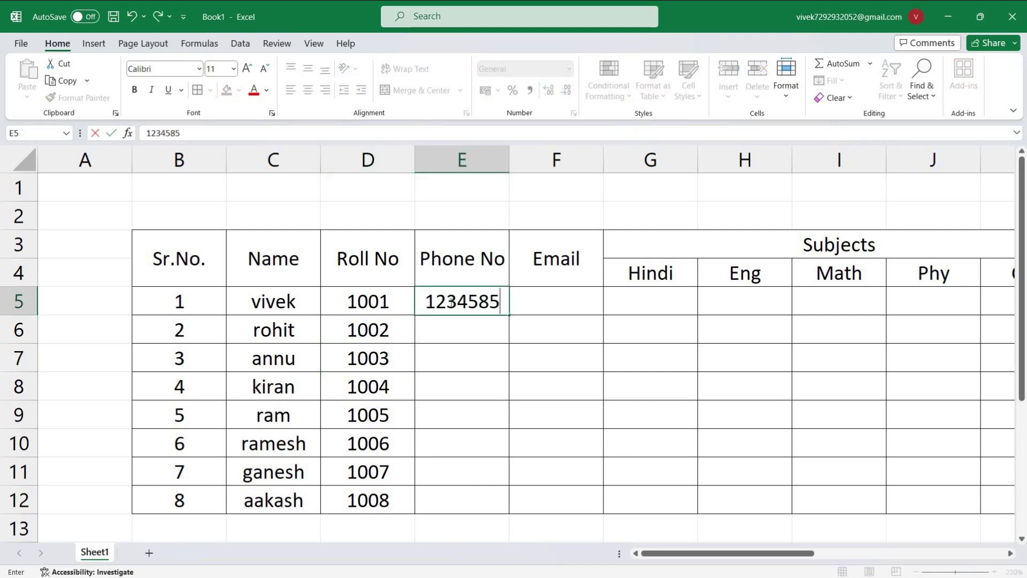
text(74)
key(Return)
click(451, 303)
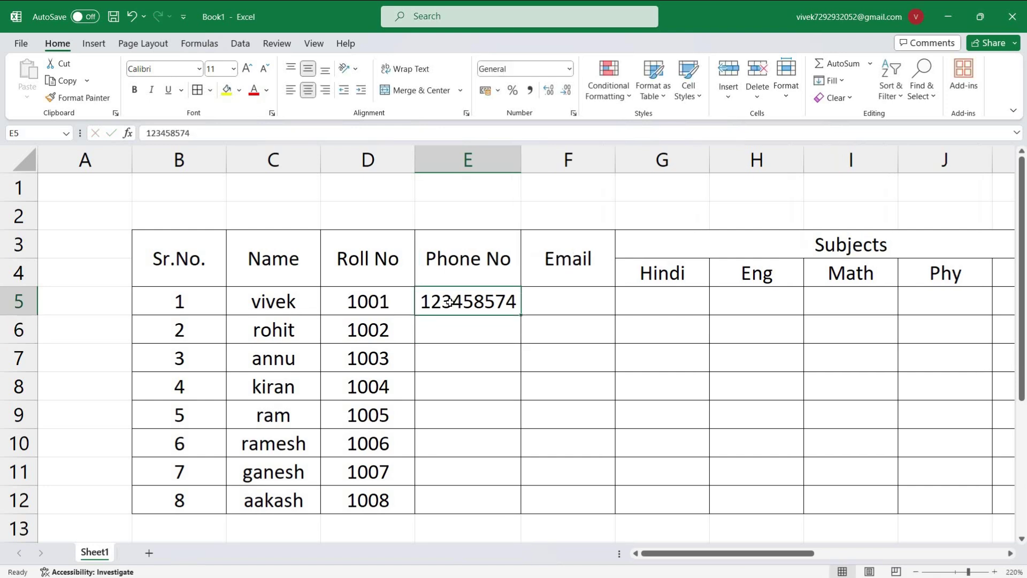
mouse_move(451, 302)
mouse_down()
mouse_move(450, 329)
mouse_move(450, 303)
mouse_up()
key(ctrl+d)
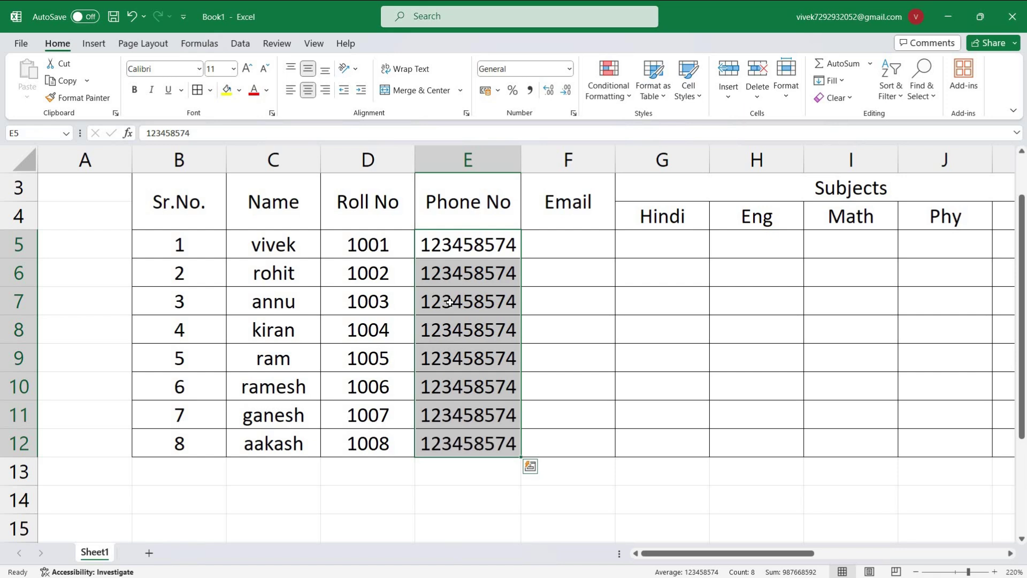
key(Right)
scroll(535, 364, up, 1)
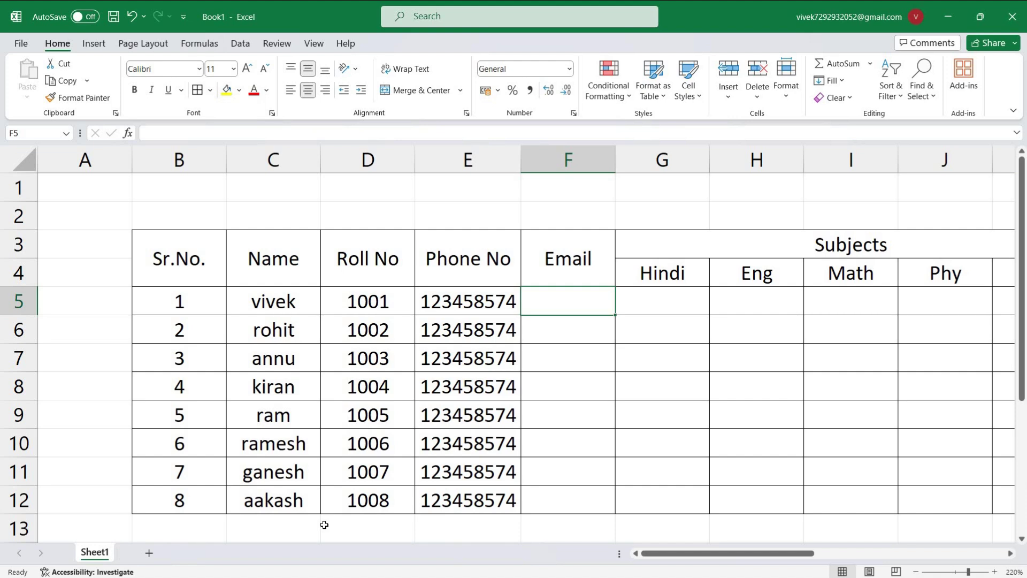
text(=)
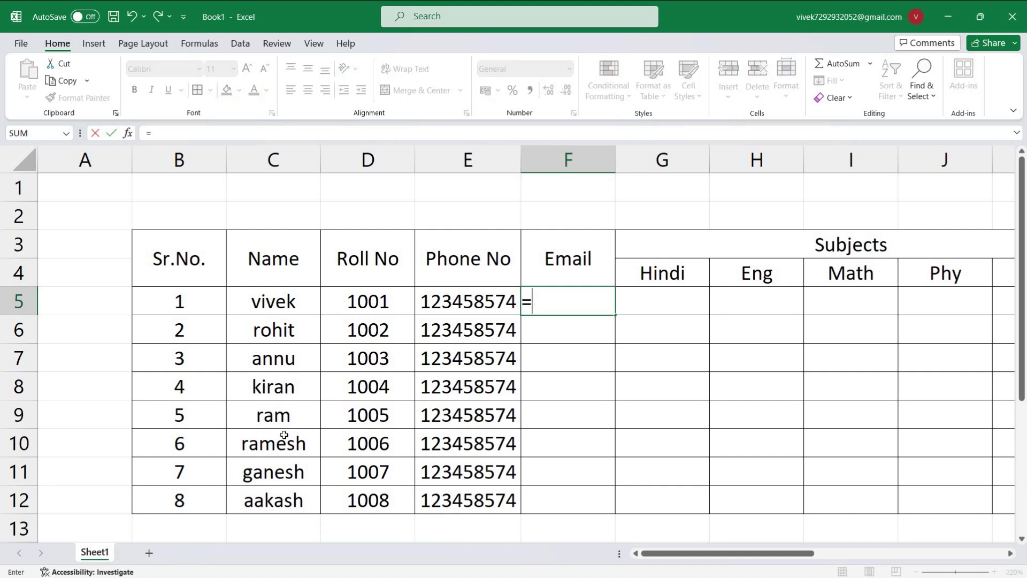
click(278, 303)
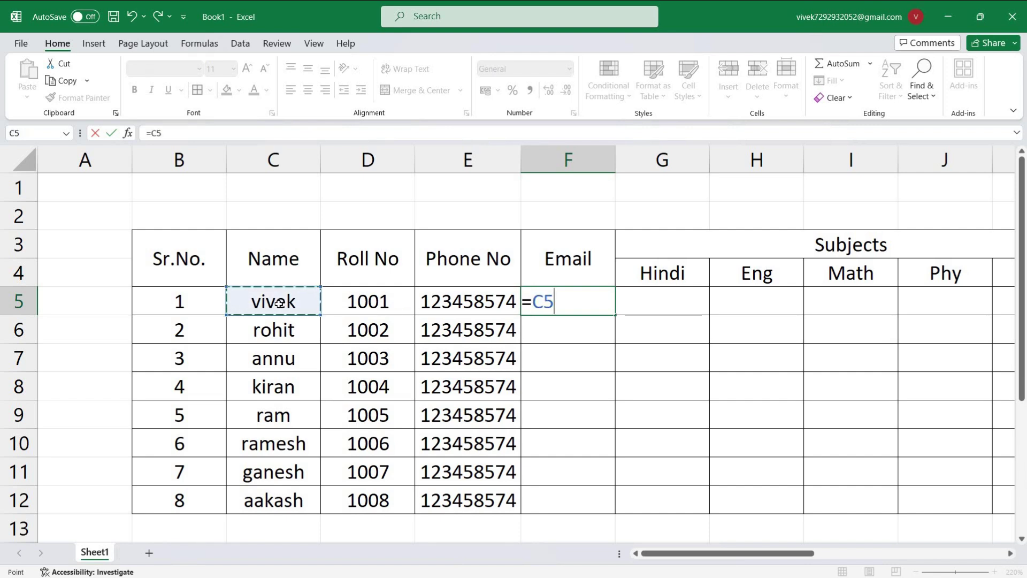
text(&)
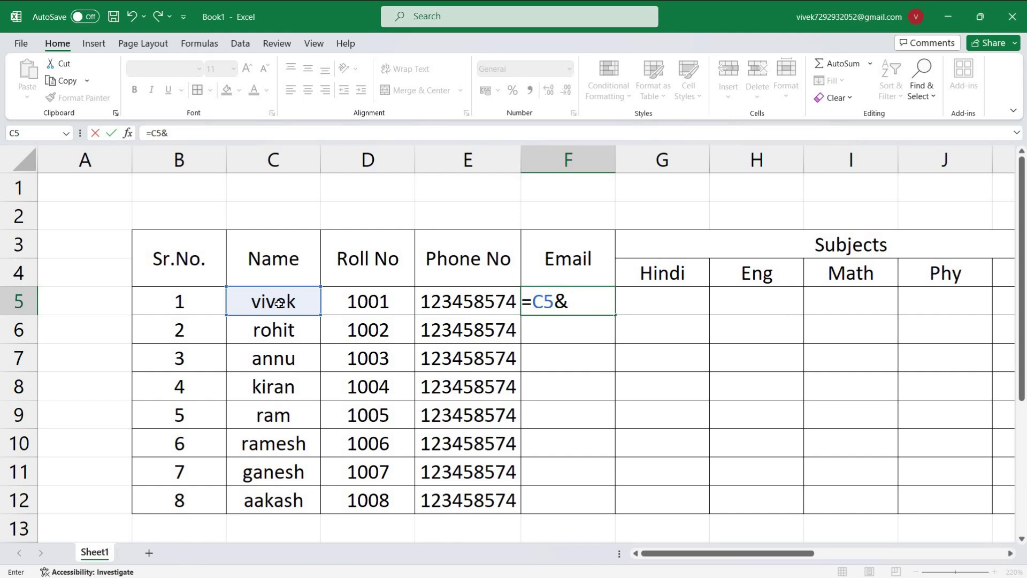
text("@gmail.com")
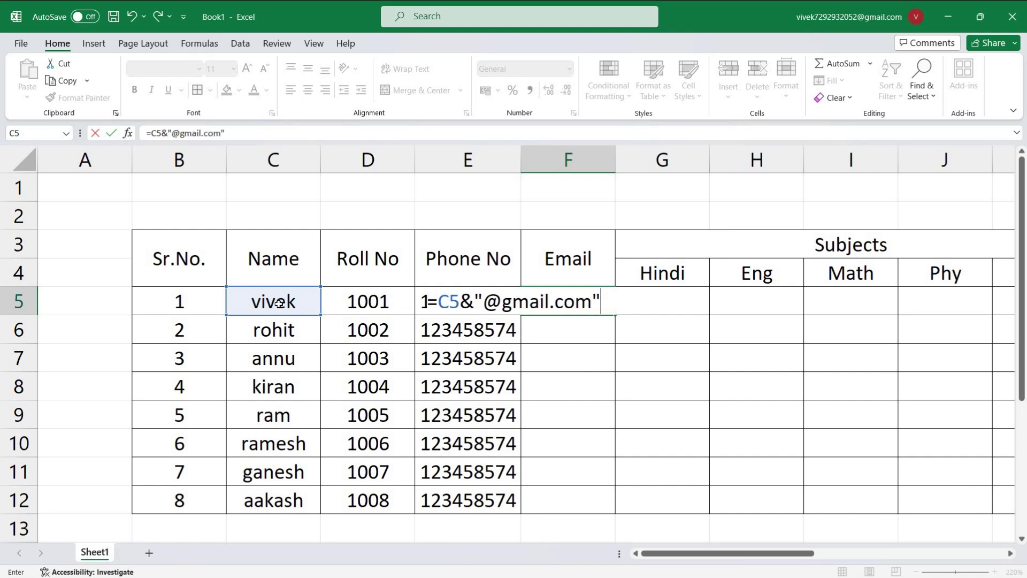
key(Return)
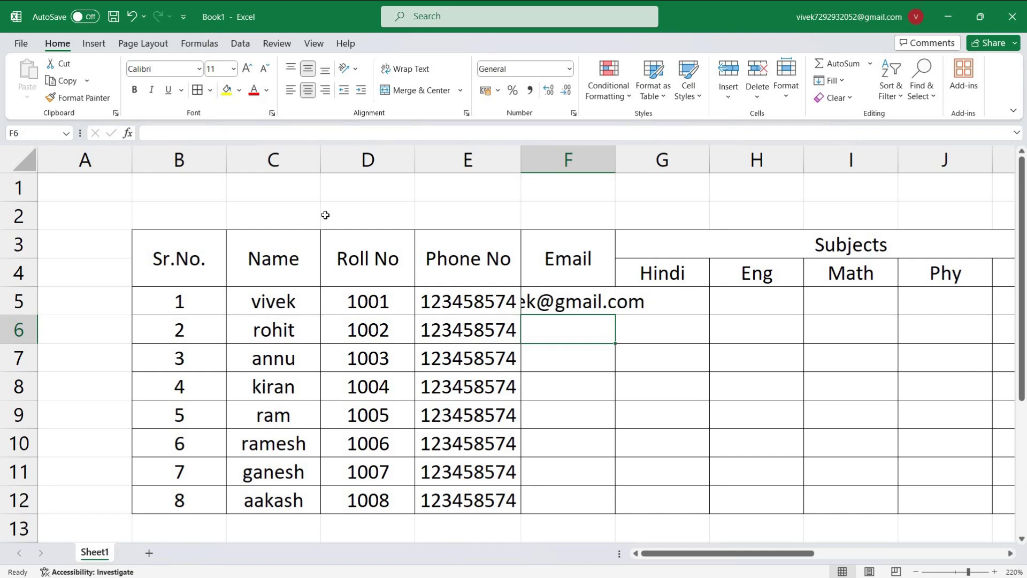
double_click(616, 159)
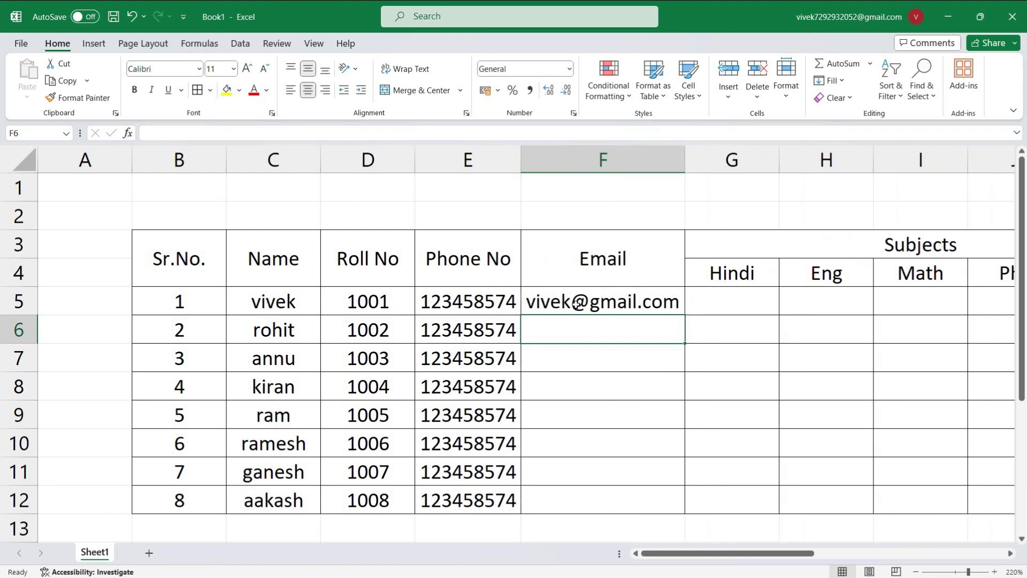
Fill the email formula from F5 down through F12 and autofit column F to the longest address.
key(Up)
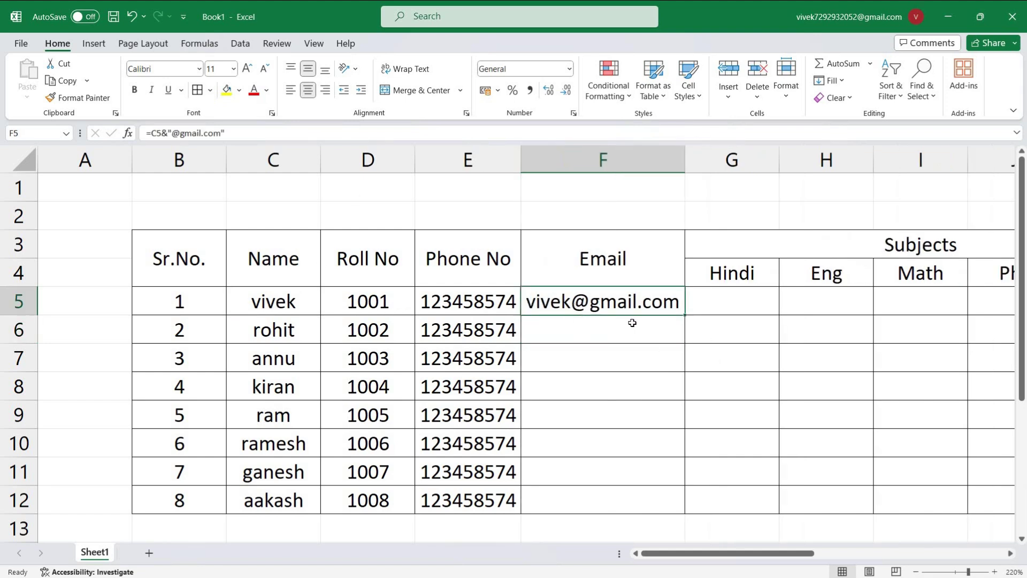
key(shift+Down)
key(shift+Down)
key(shift+Down)
key(shift+Down)
key(shift+Down)
key(shift+Down)
key(shift+Down)
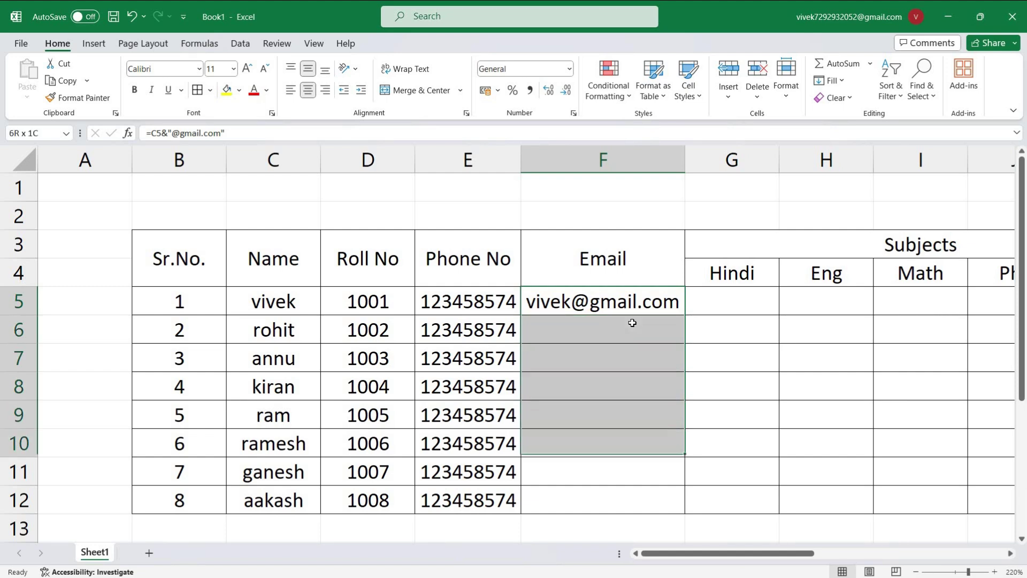
key(ctrl+d)
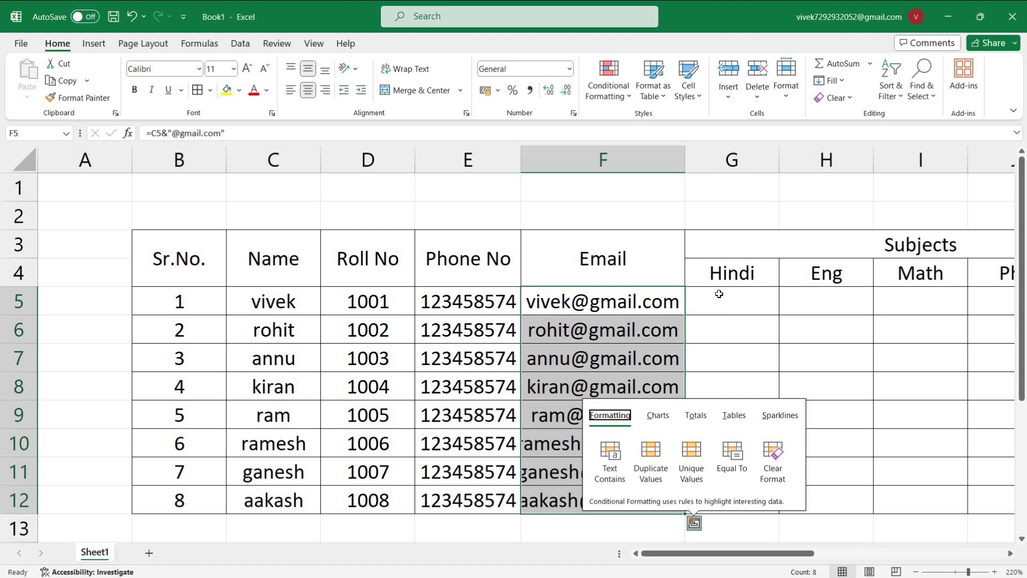
click(662, 299)
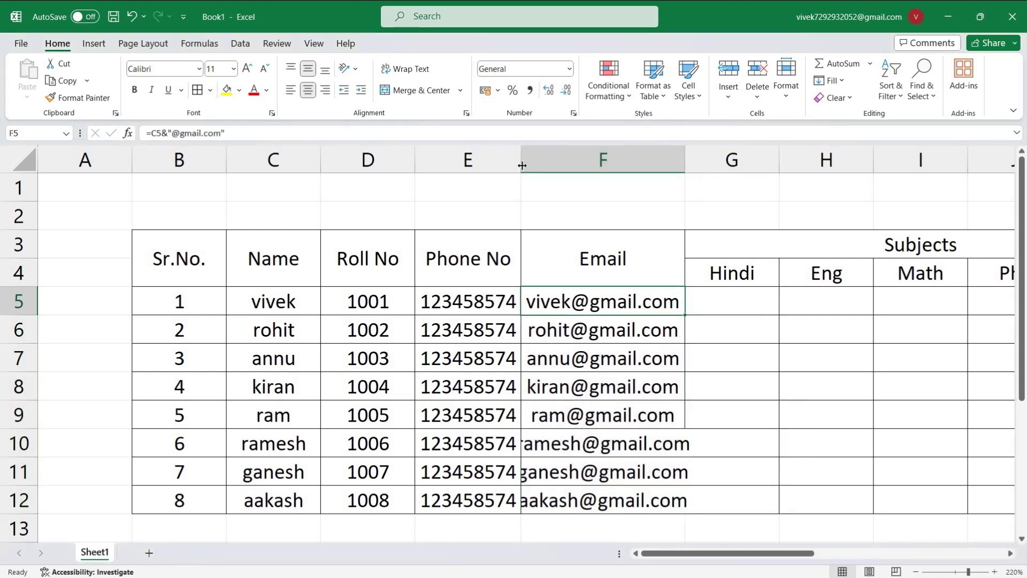
double_click(684, 160)
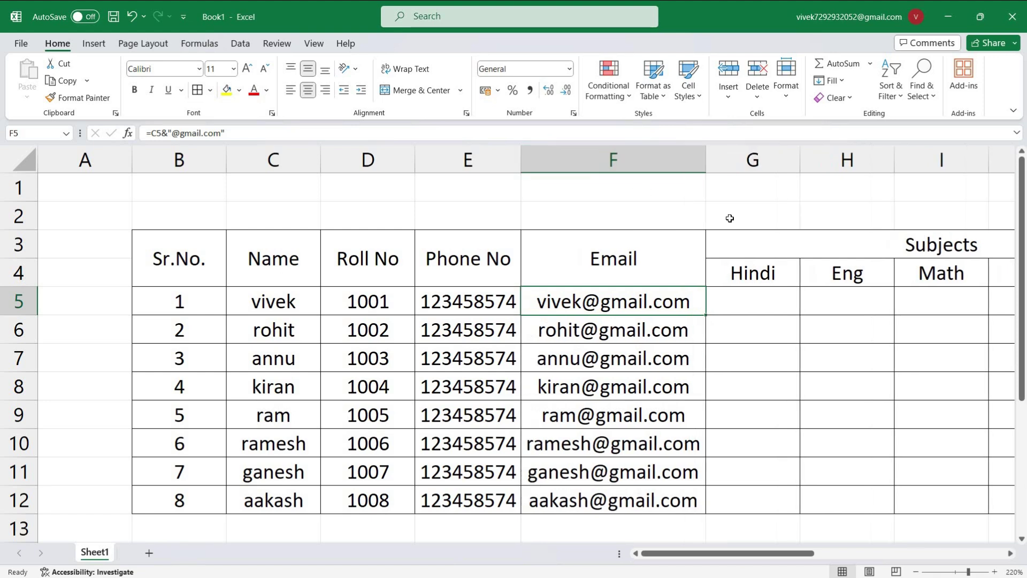
Enter the formula =RANDBETWEEN(18,90) in G5 to generate the first student's Hindi mark.
click(730, 298)
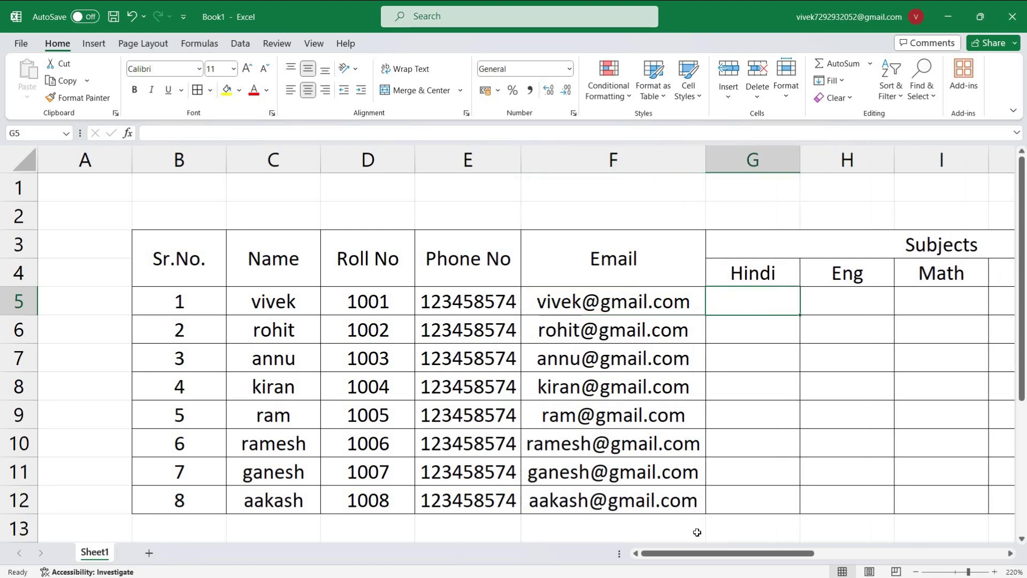
drag(686, 555, 728, 554)
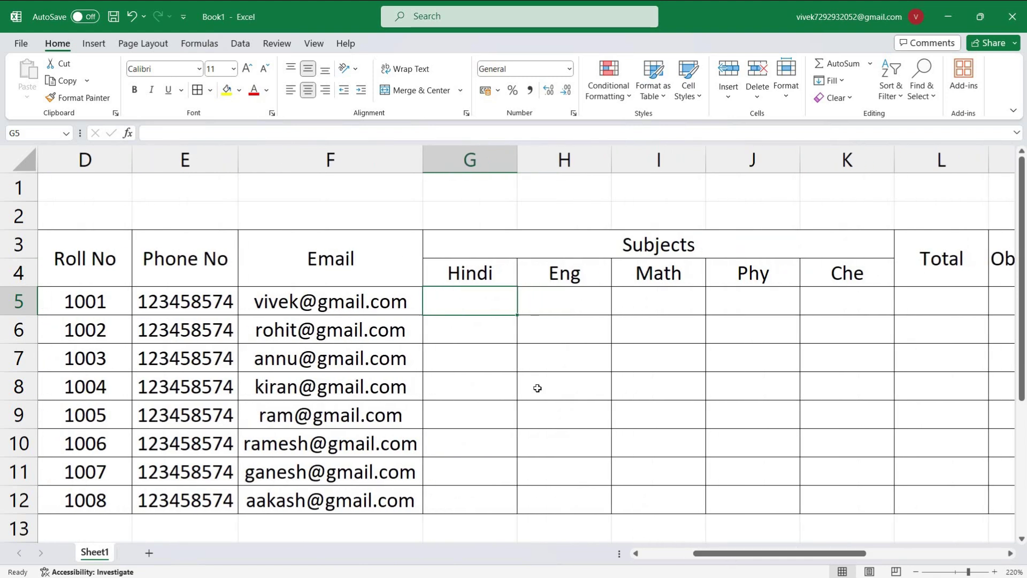
text(=)
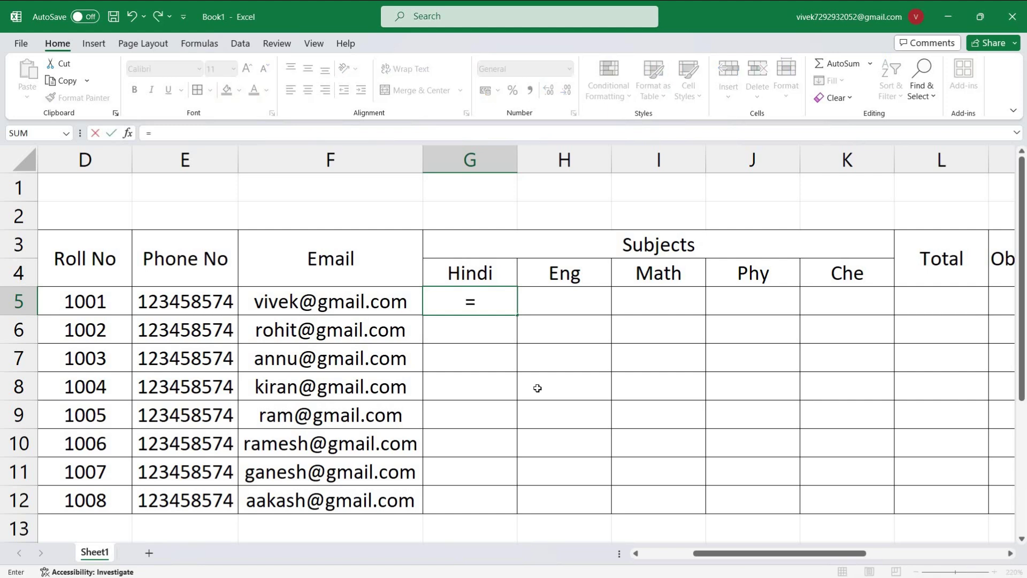
text(rand)
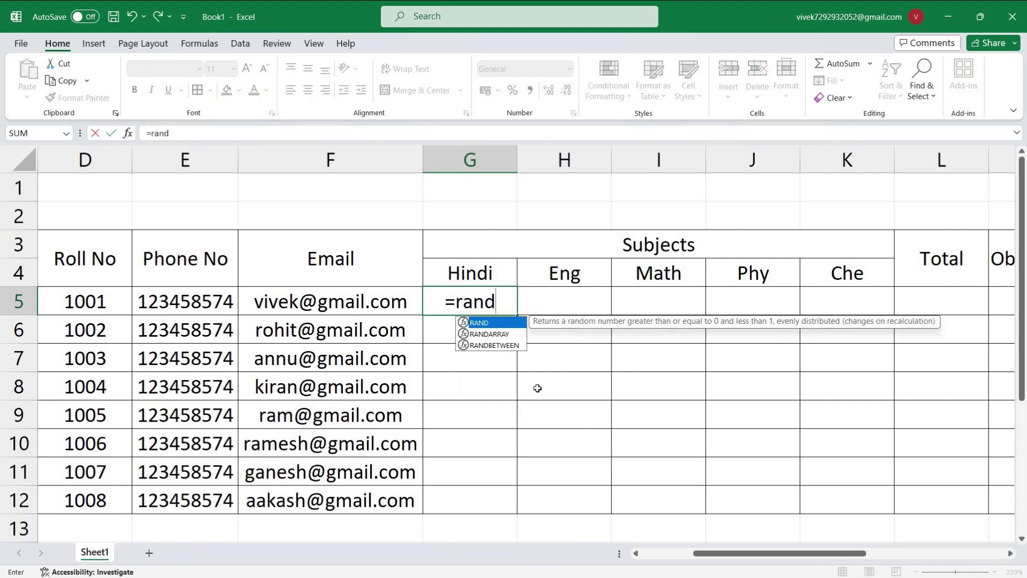
click(498, 345)
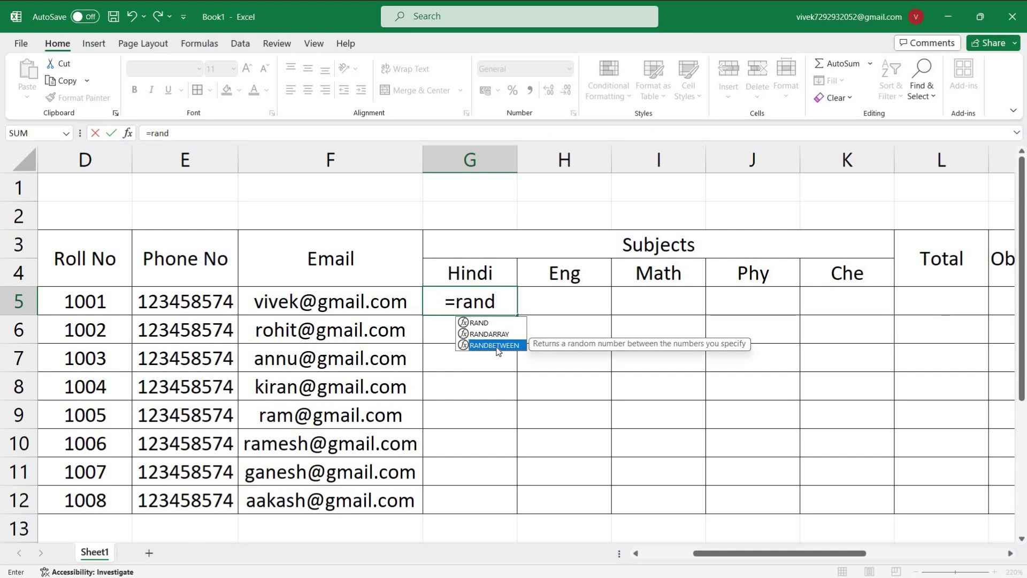
double_click(497, 345)
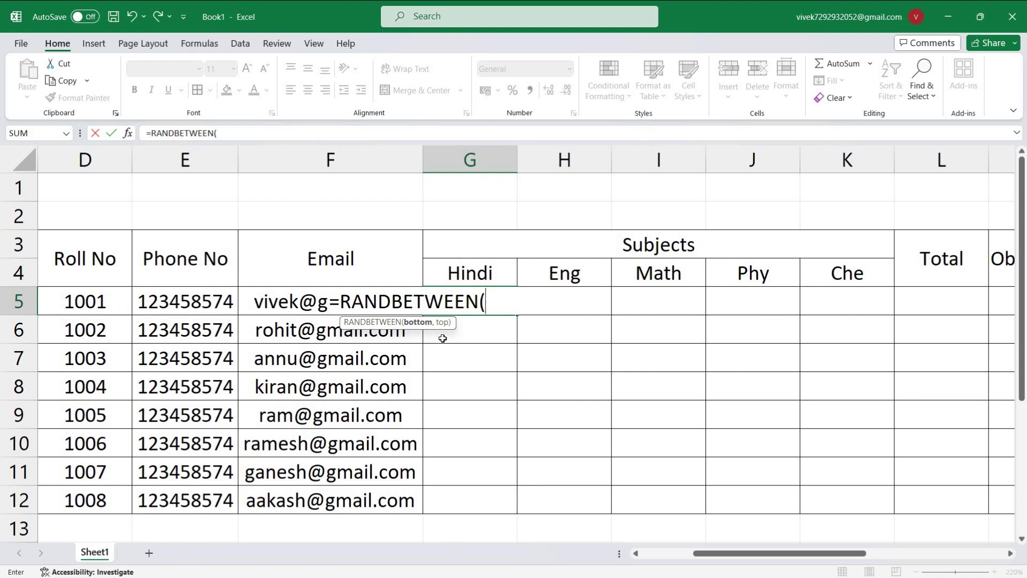
text(18,)
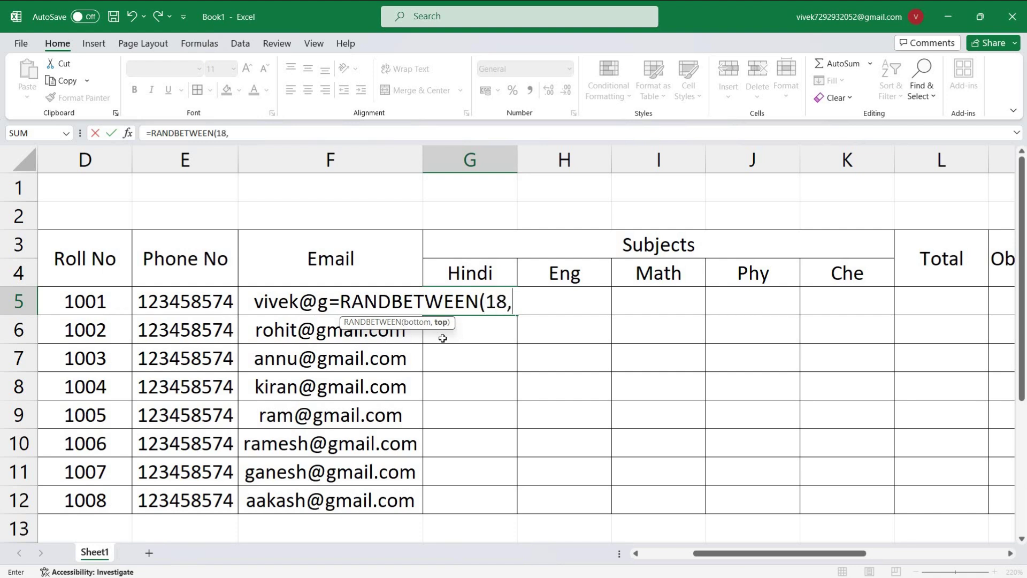
text(90))
key(Return)
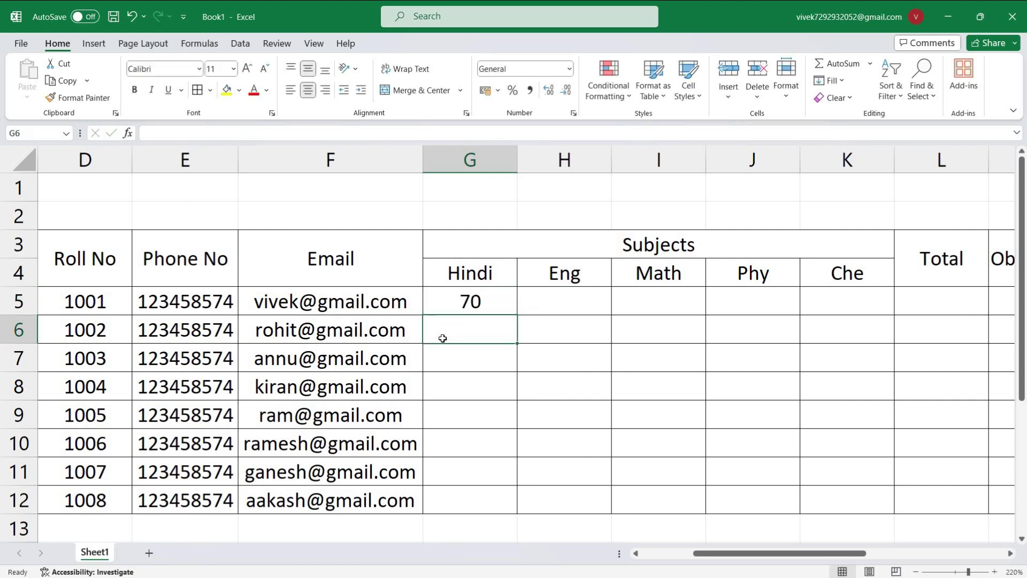
Fill the random mark formula from G5 down through G12.
key(Up)
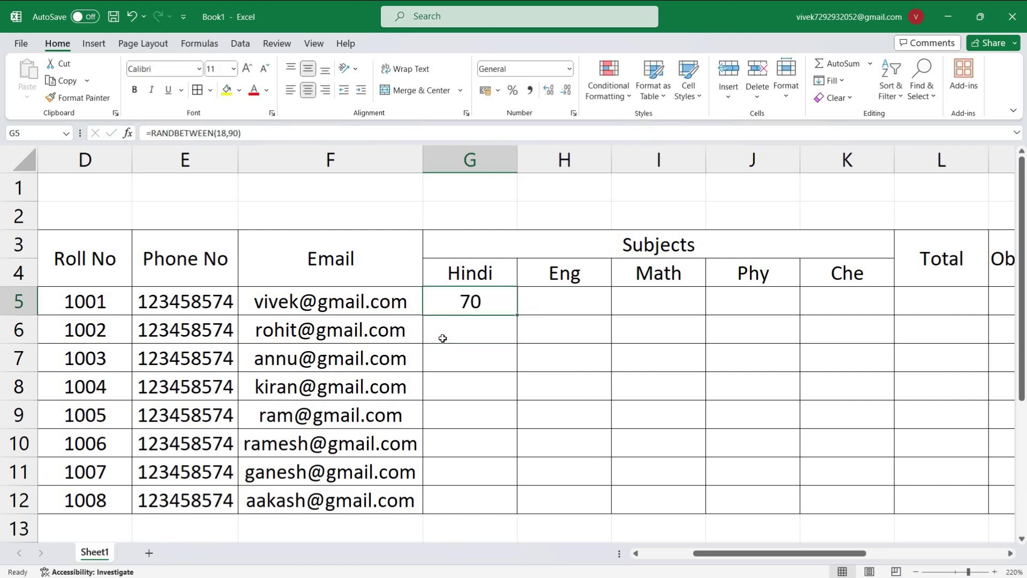
key(shift+Down)
key(shift+Down)
key(shift+Down)
key(shift+Down)
key(shift+Down)
key(shift+Down)
key(shift+Down)
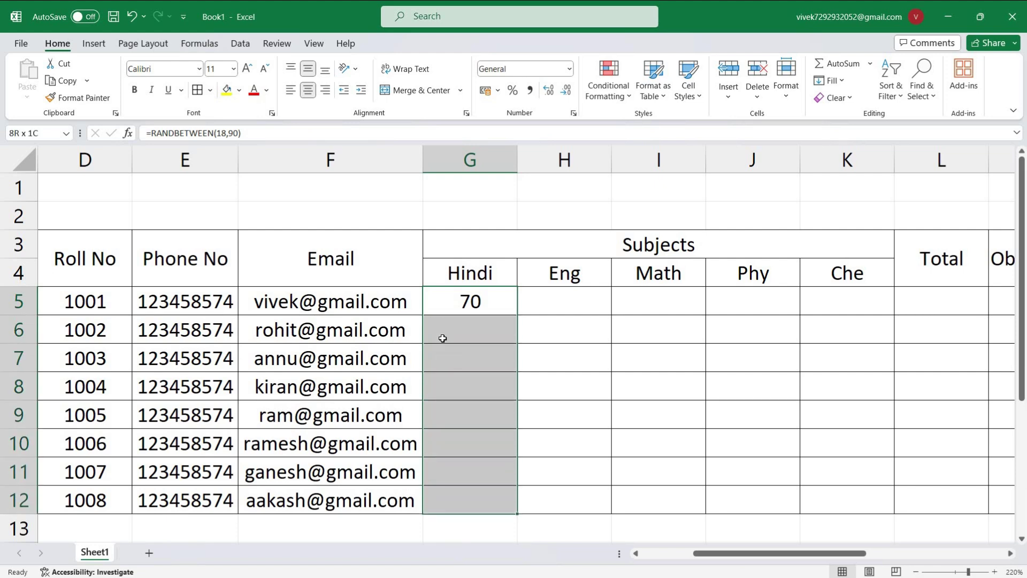
key(ctrl+d)
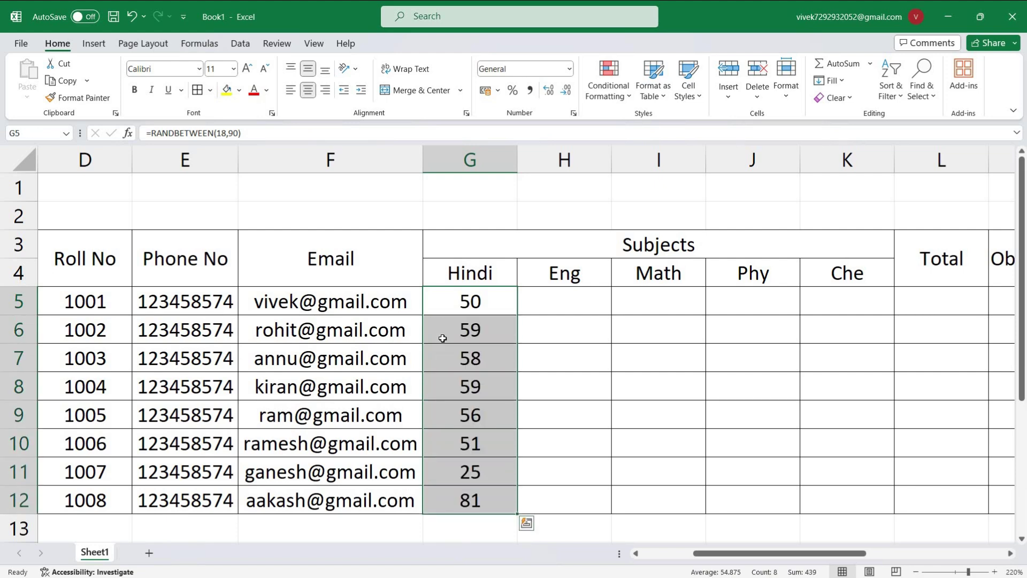
Fill the Hindi random mark formulas right across the Eng, Math, Phy and Che columns, through K12.
key(shift+Right)
key(shift+Right)
key(shift+Right)
key(shift+Right)
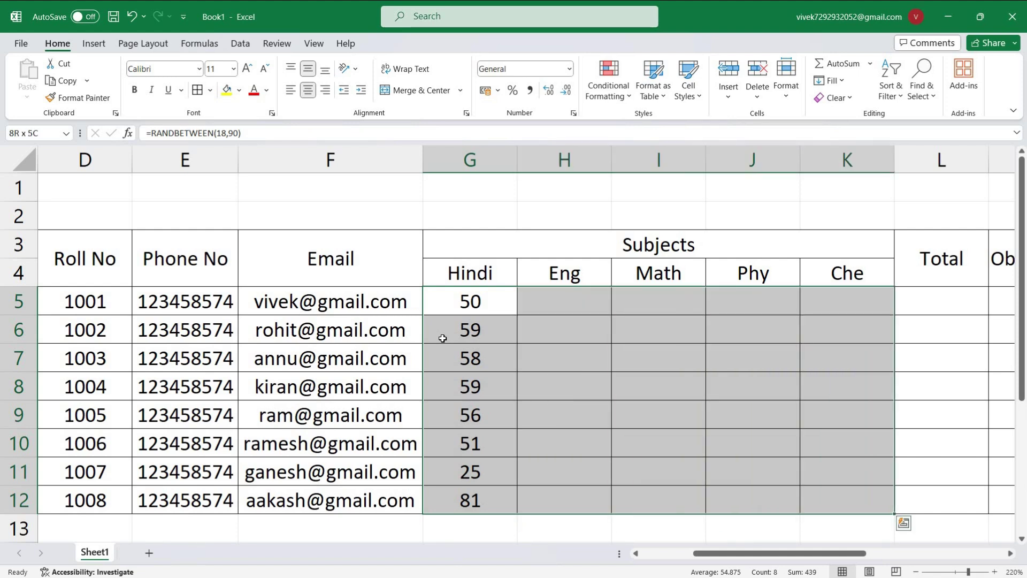
key(ctrl+r)
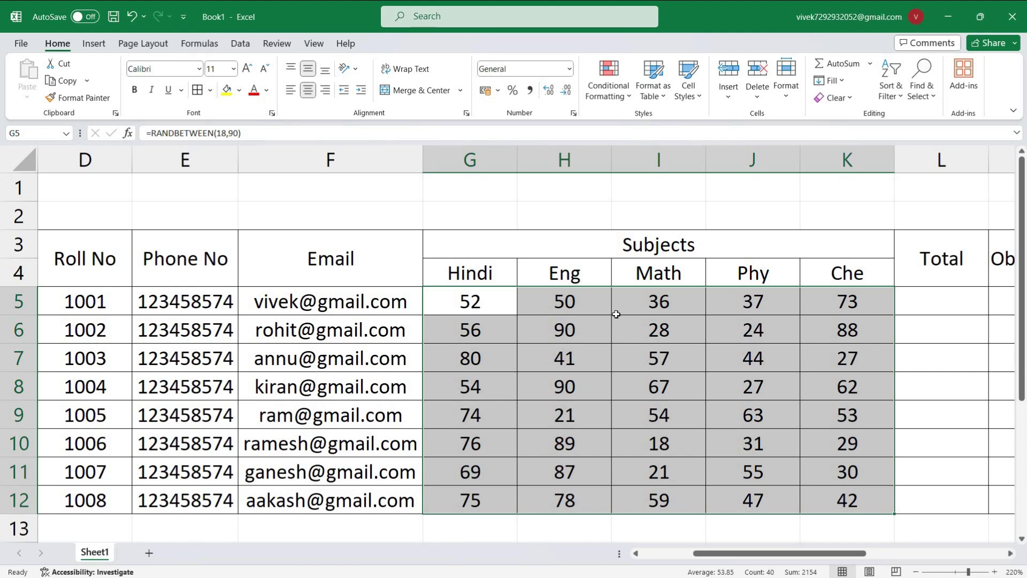
Enter a trial value of 4 in L5 to test whether the random marks recalculate.
click(925, 302)
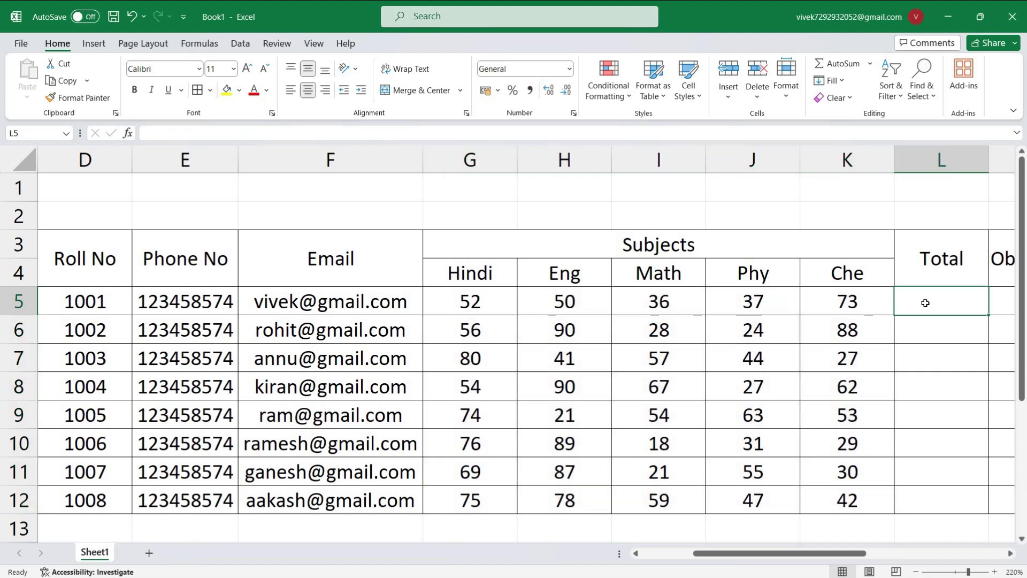
text(4)
key(Return)
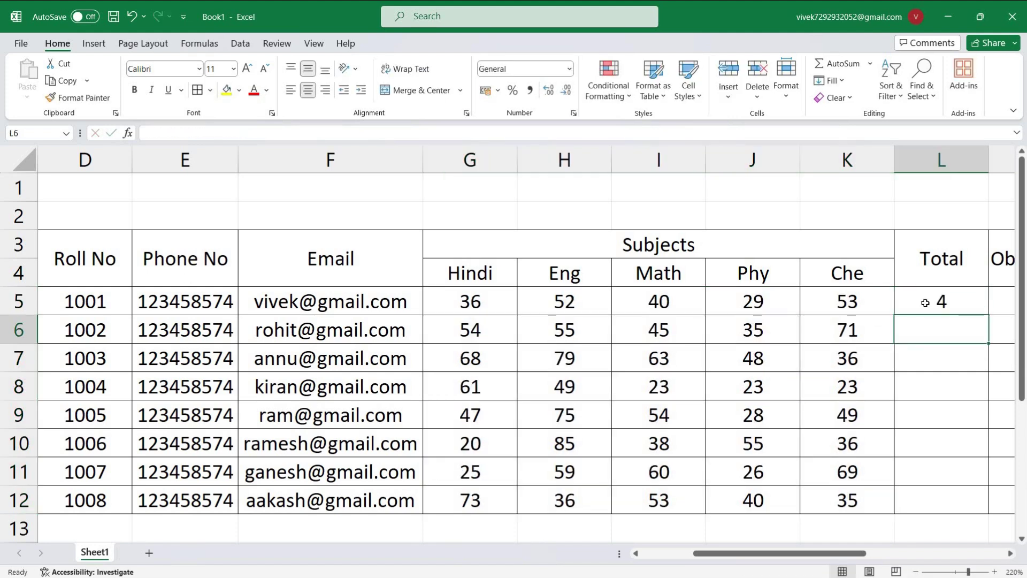
Copy the subject marks in G5:K12 and paste them back in place as values only.
drag(471, 303, 811, 497)
click(944, 299)
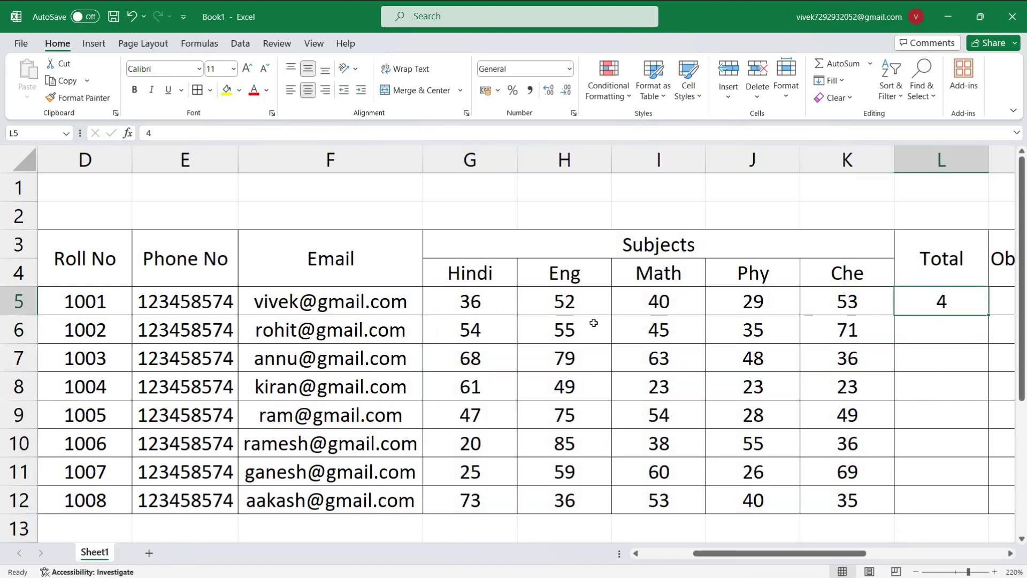
drag(452, 298, 814, 496)
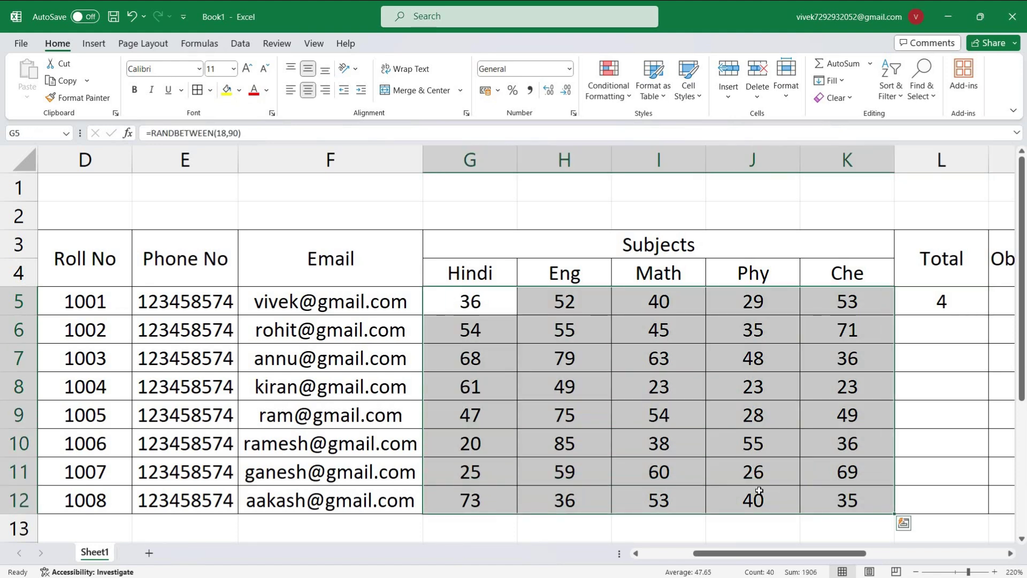
key(ctrl+c)
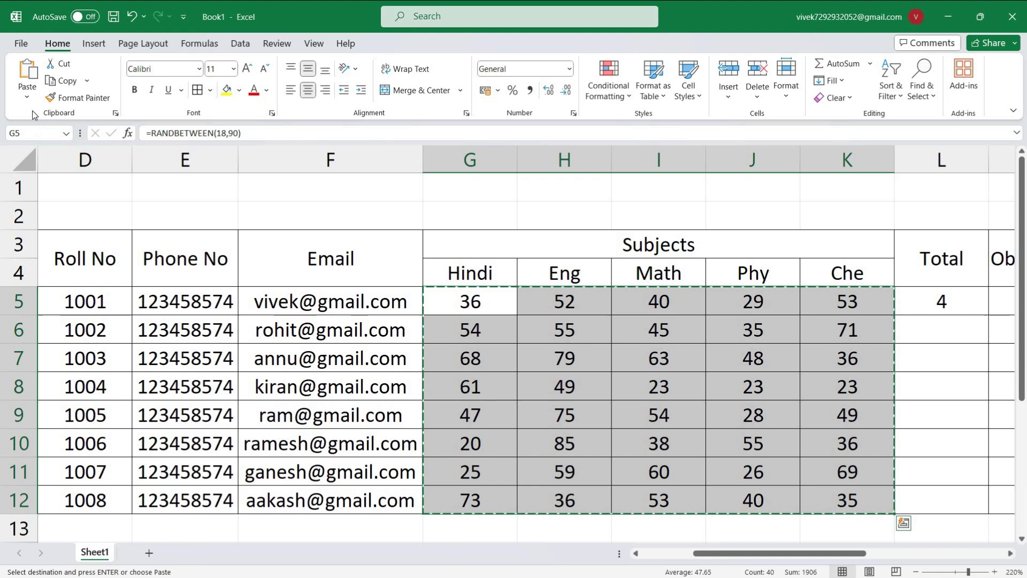
click(27, 98)
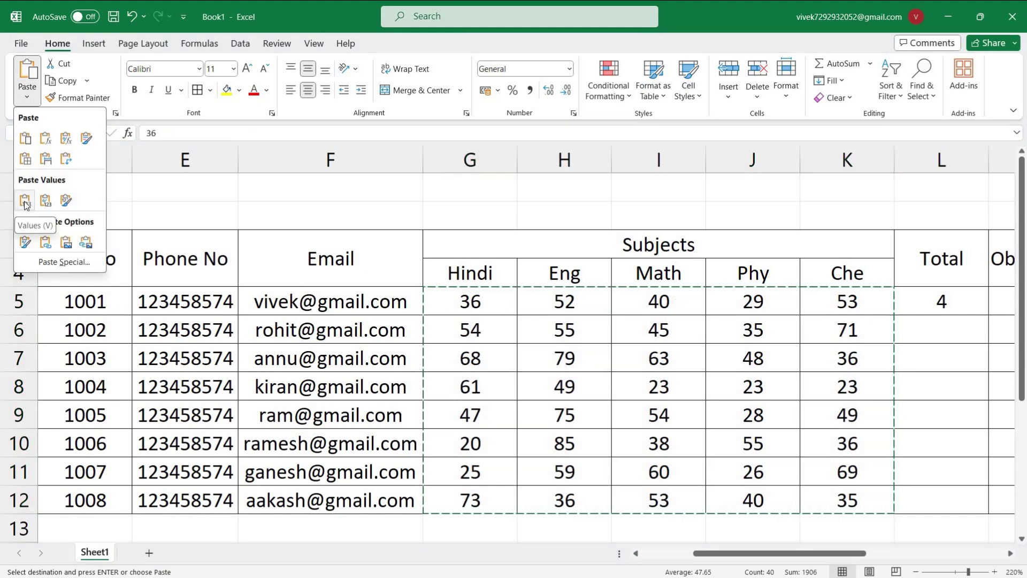
click(25, 201)
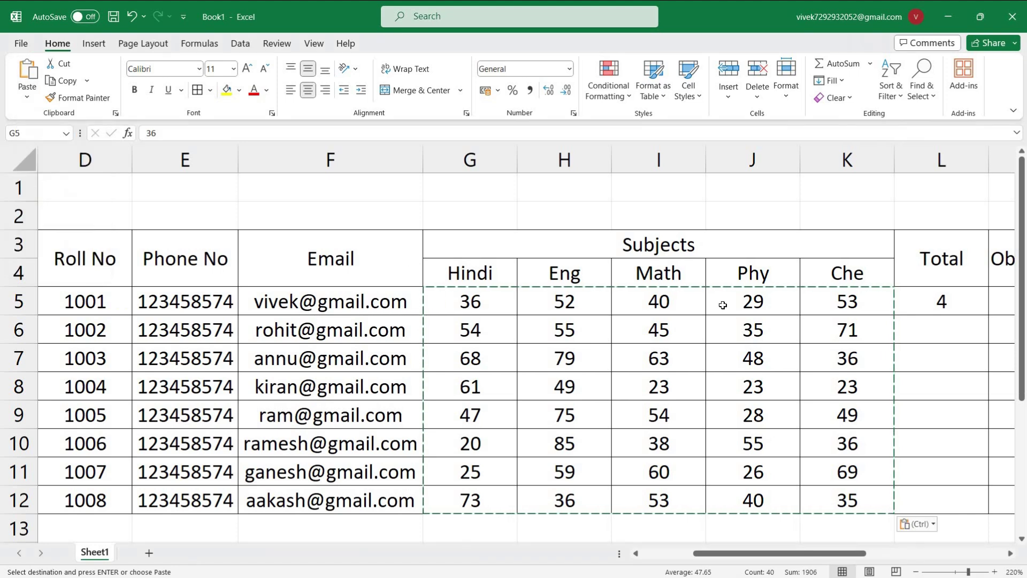
Enter a trial value of 5 in L6 to test that the marks stay fixed, and clear L5:L6.
click(618, 328)
click(936, 332)
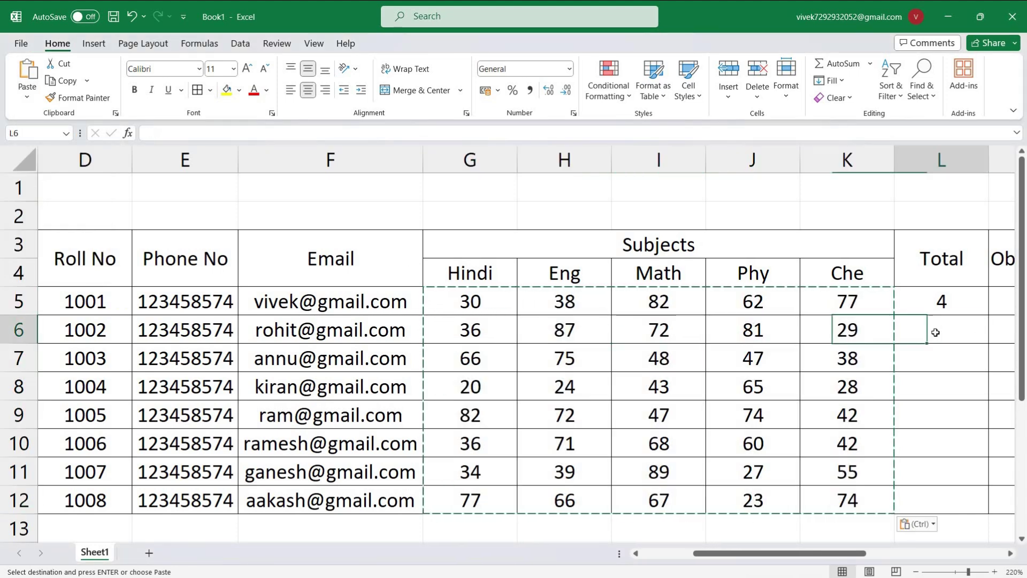
text(5)
key(Return)
click(935, 332)
key(Up)
key(Down)
key(Up)
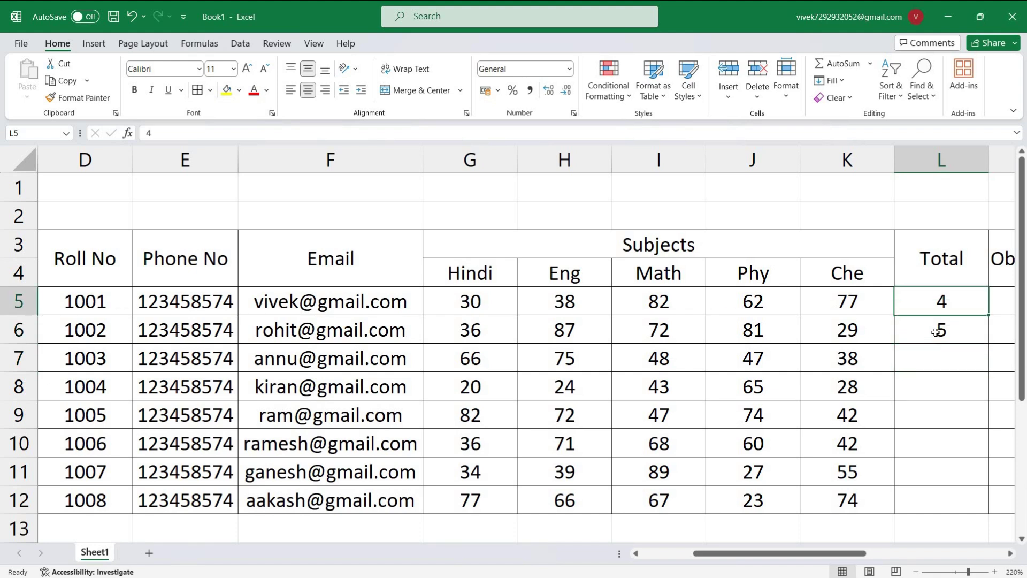
key(shift+Down)
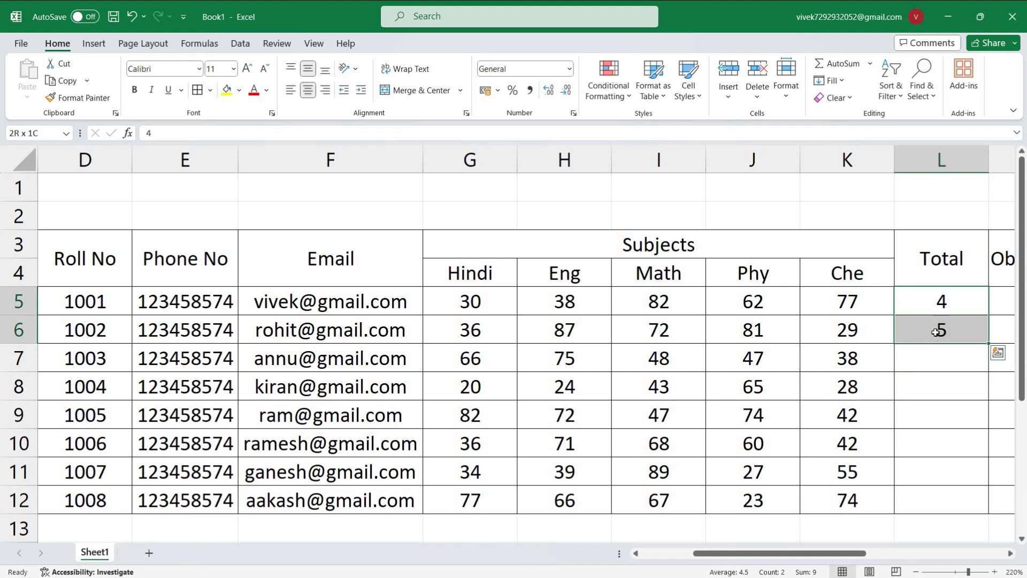
key(Delete)
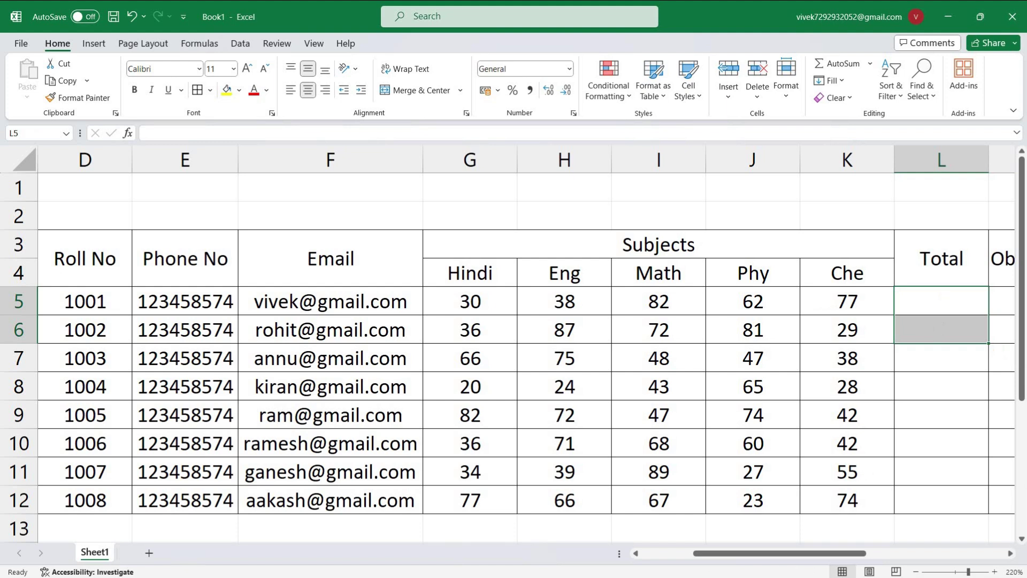
drag(740, 554, 792, 557)
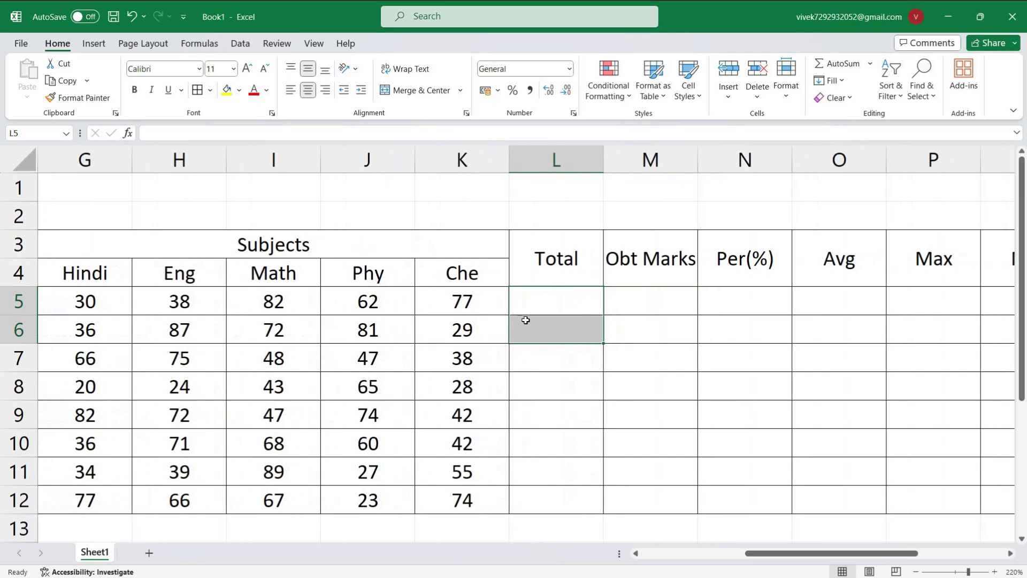
click(557, 292)
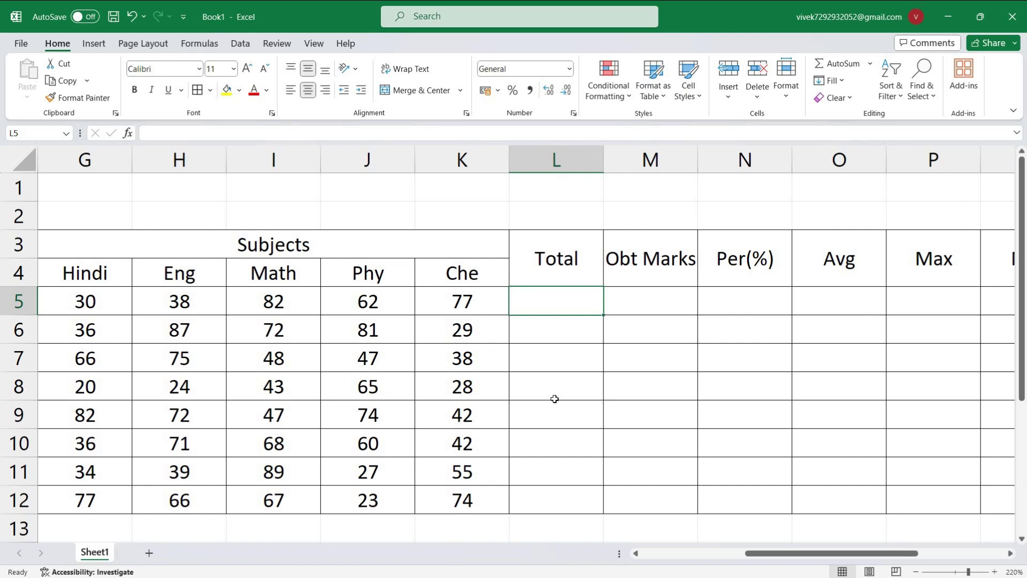
text(=sum)
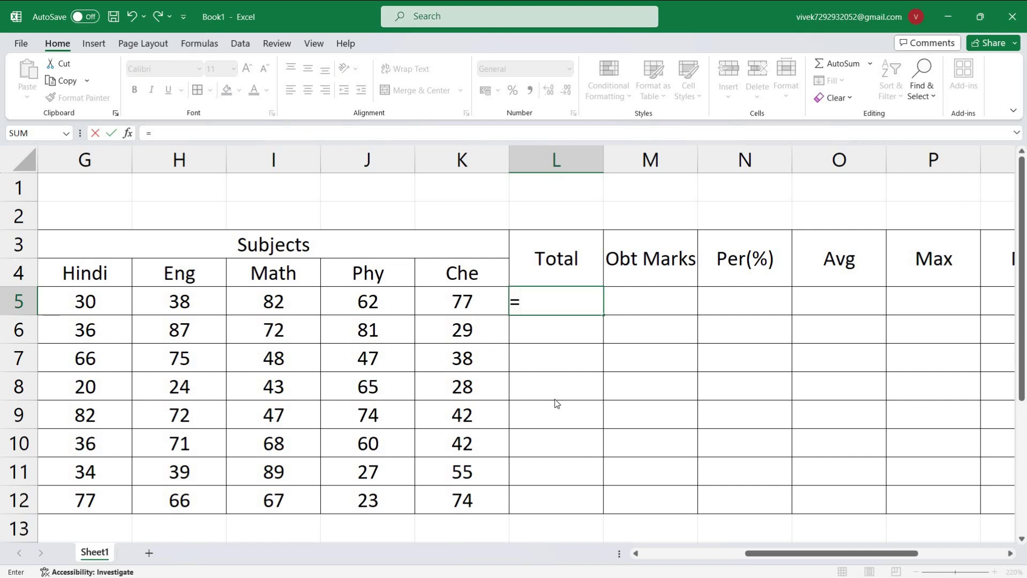
key(Tab)
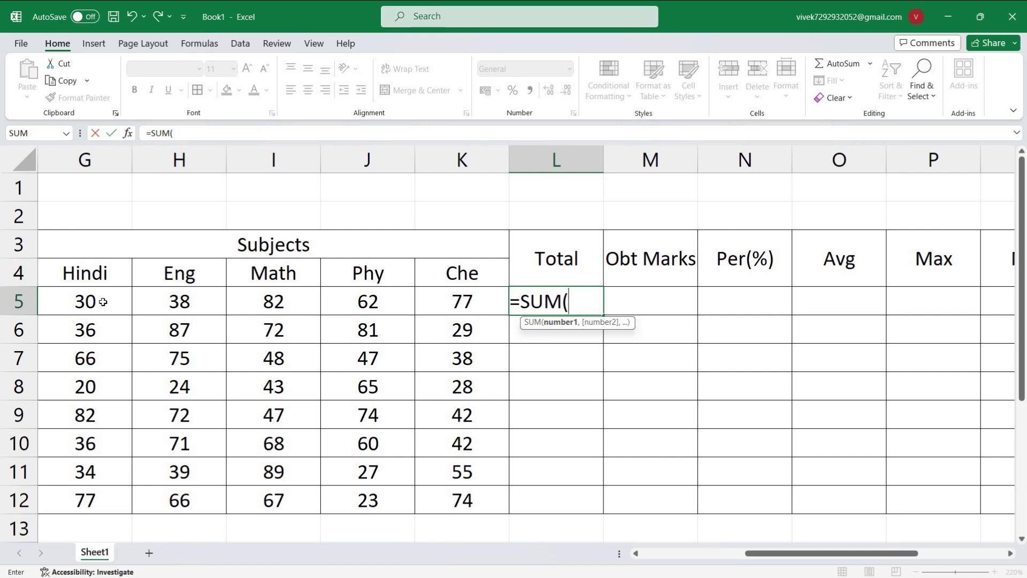
key(BackSpace)
key(BackSpace)
key(BackSpace)
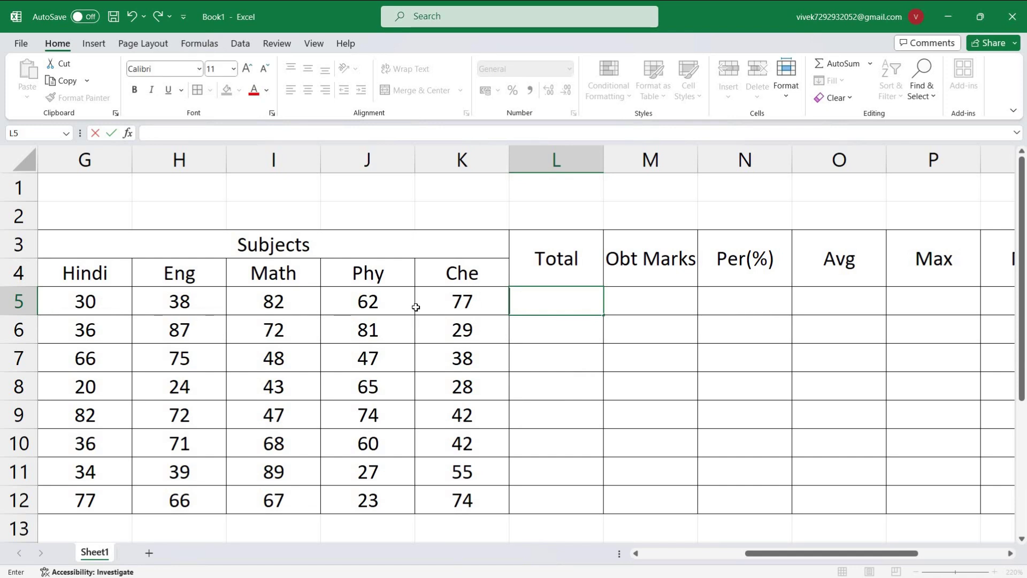
click(672, 296)
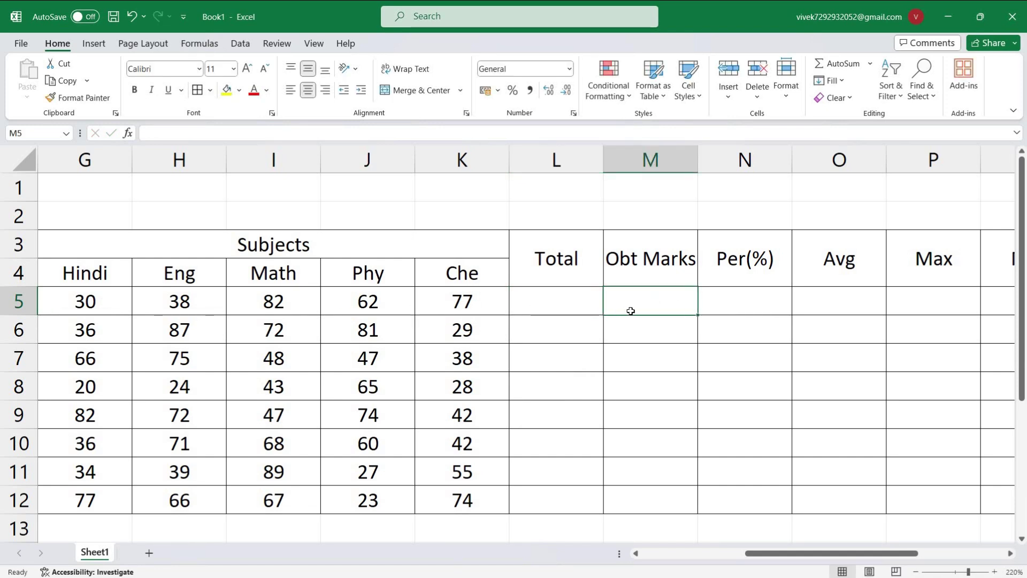
Enter 500 as the first student's total in L5 and fill it down through L12.
key(Left)
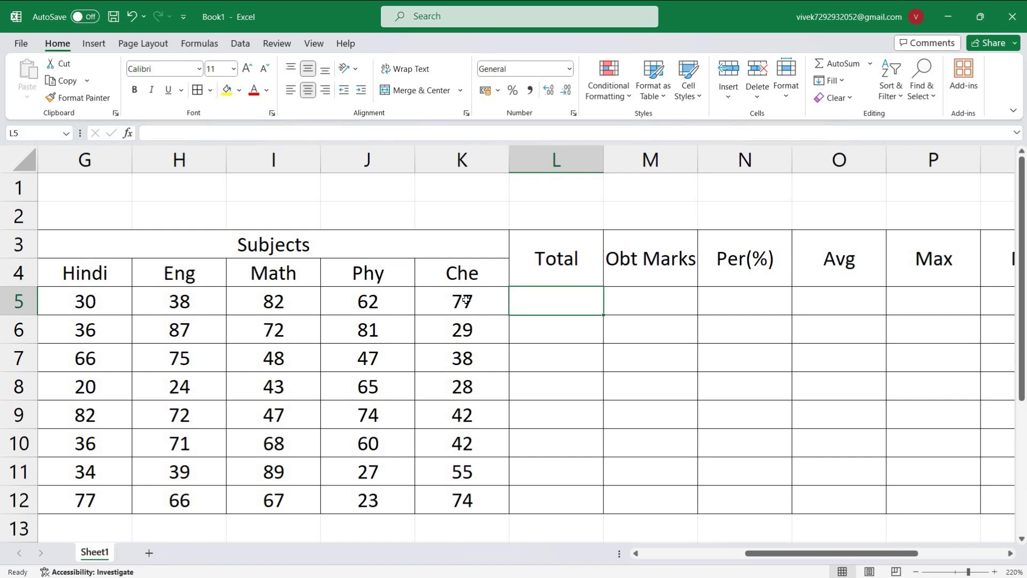
text(500)
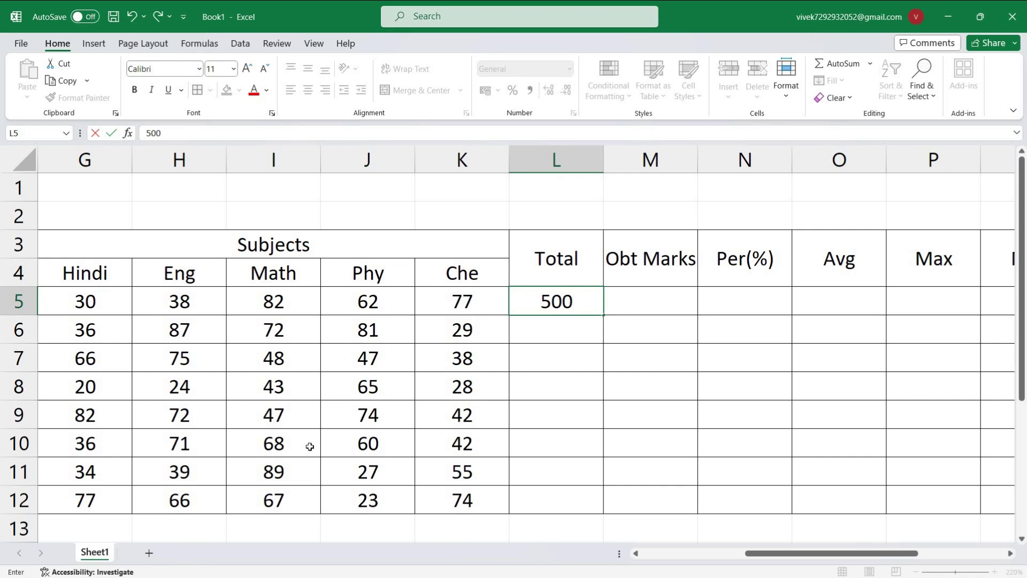
click(541, 335)
click(551, 303)
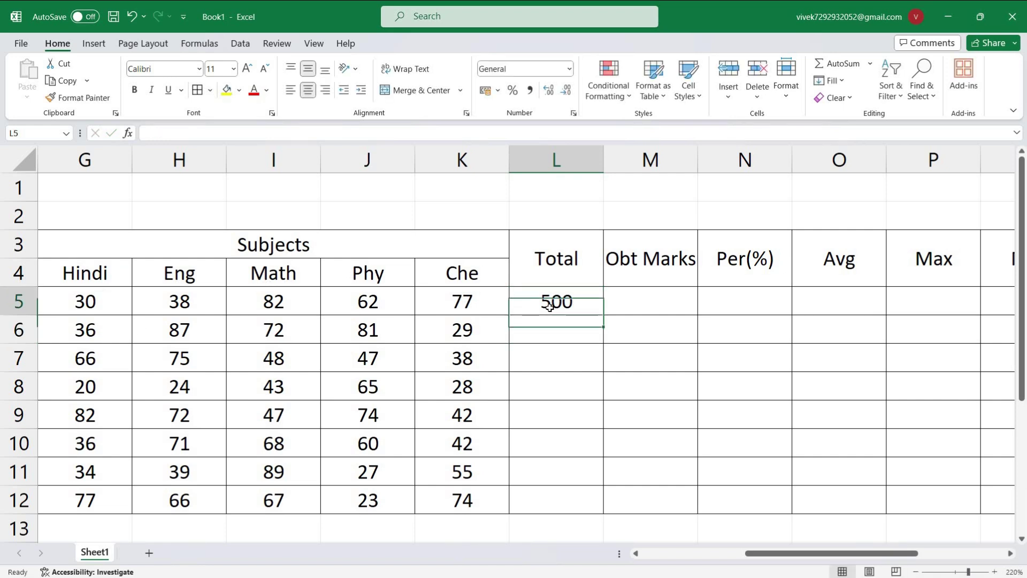
key(shift+Down)
key(shift+Down)
key(shift+Down)
key(shift+Down)
key(shift+Down)
key(shift+Down)
key(shift+Down)
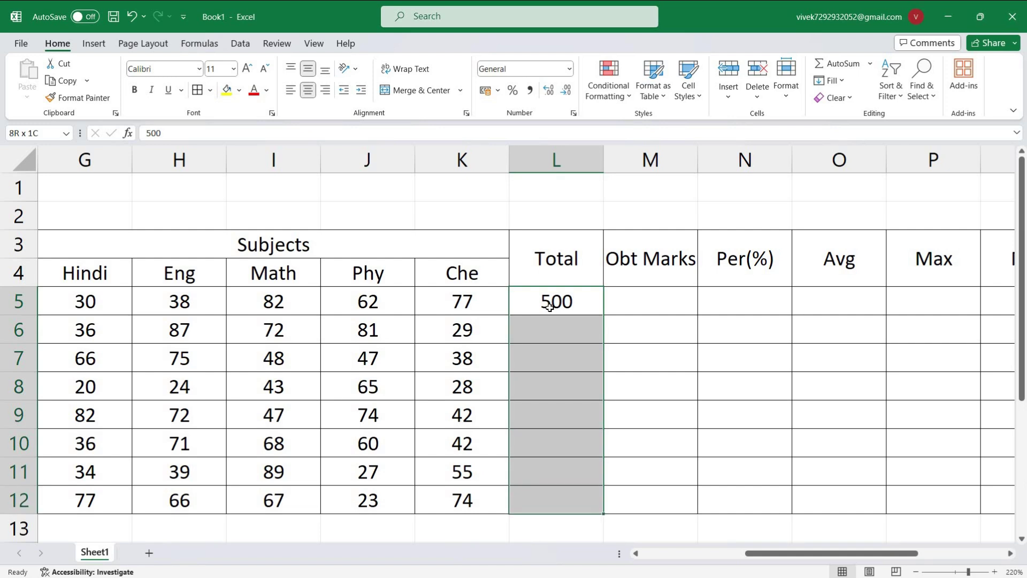
key(ctrl+d)
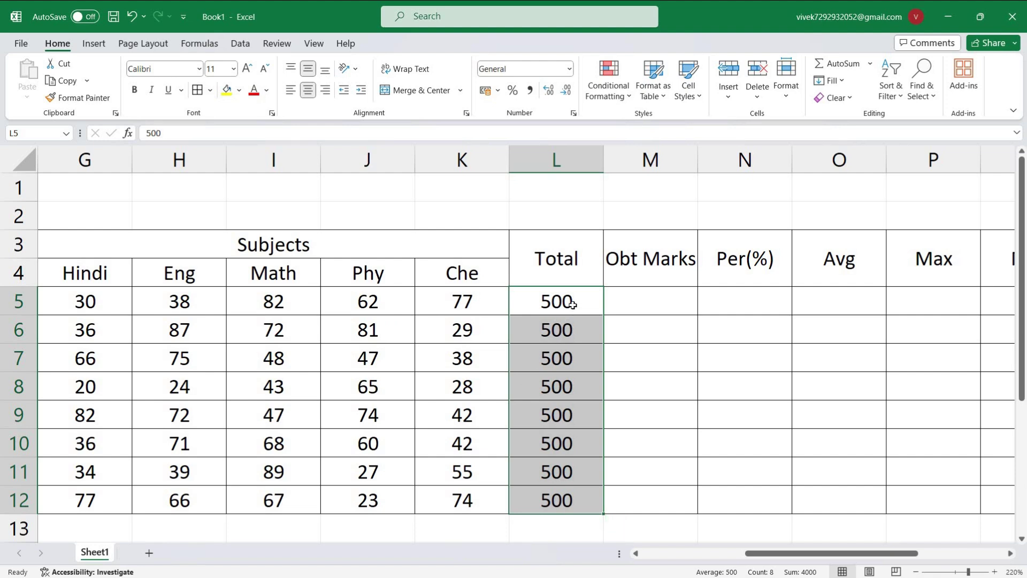
Calculate the first student's obtained marks in M5 with the formula =SUM(G5:K5).
click(622, 299)
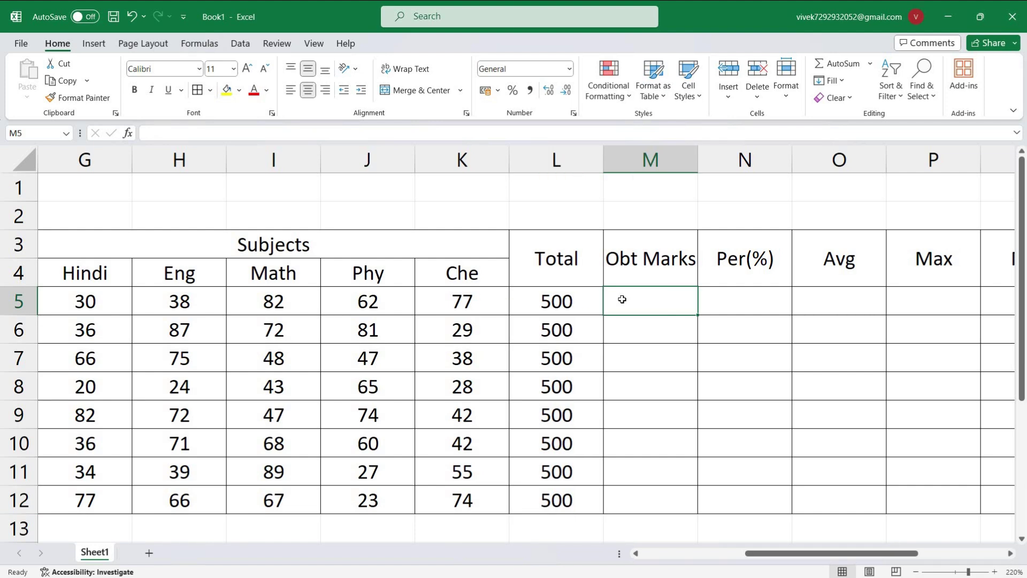
text(=)
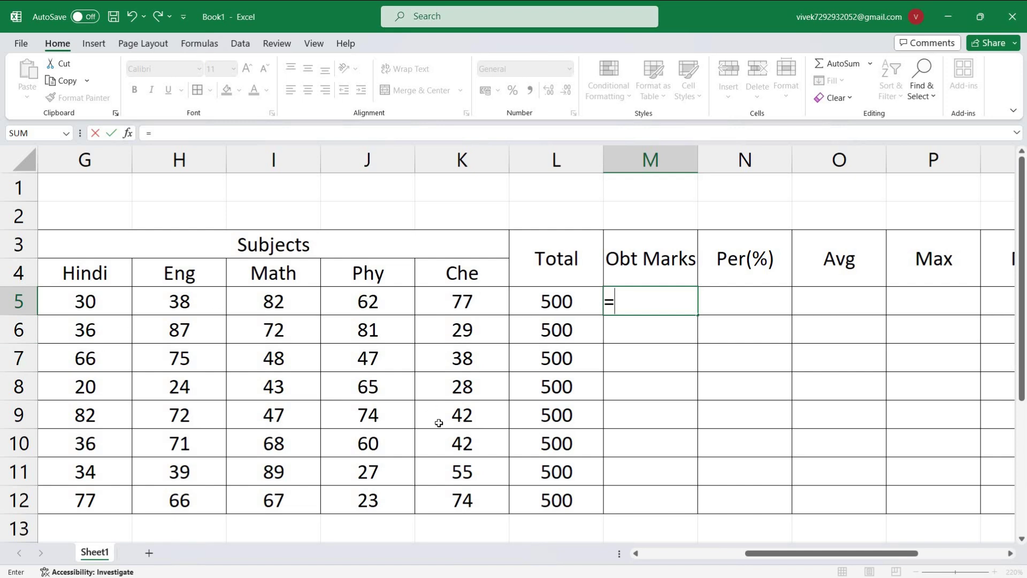
text(su)
key(Tab)
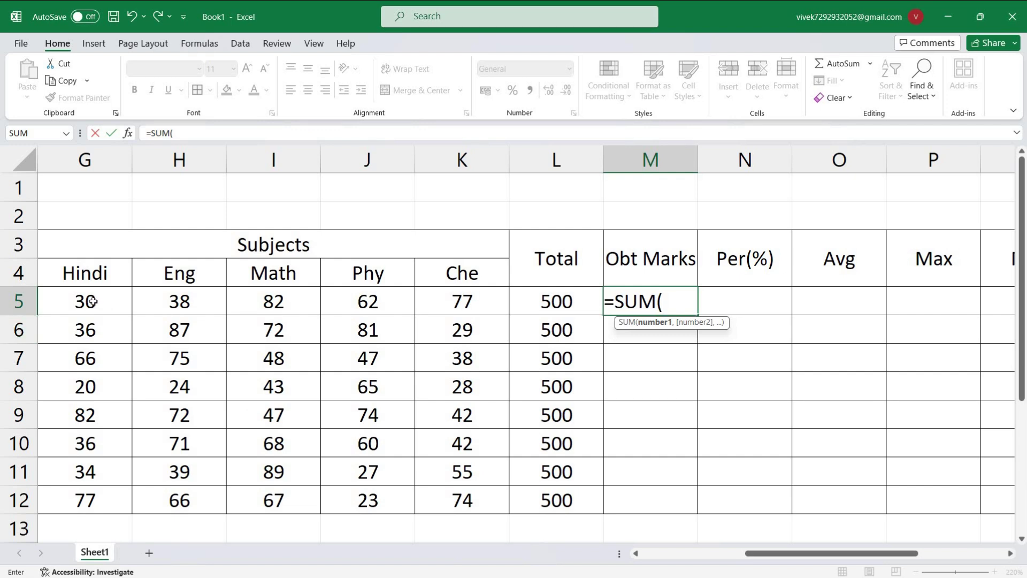
drag(109, 307, 446, 300)
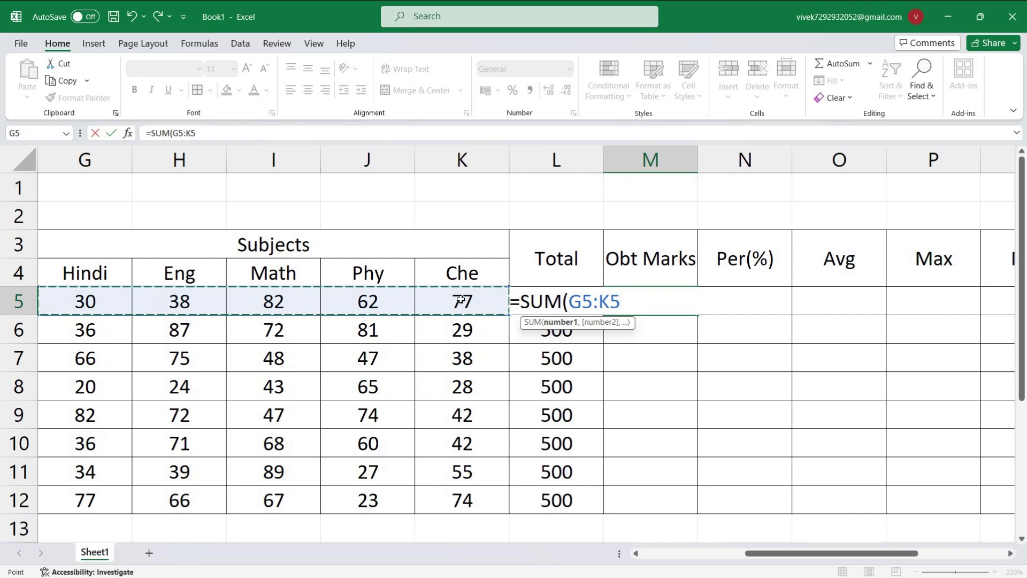
text())
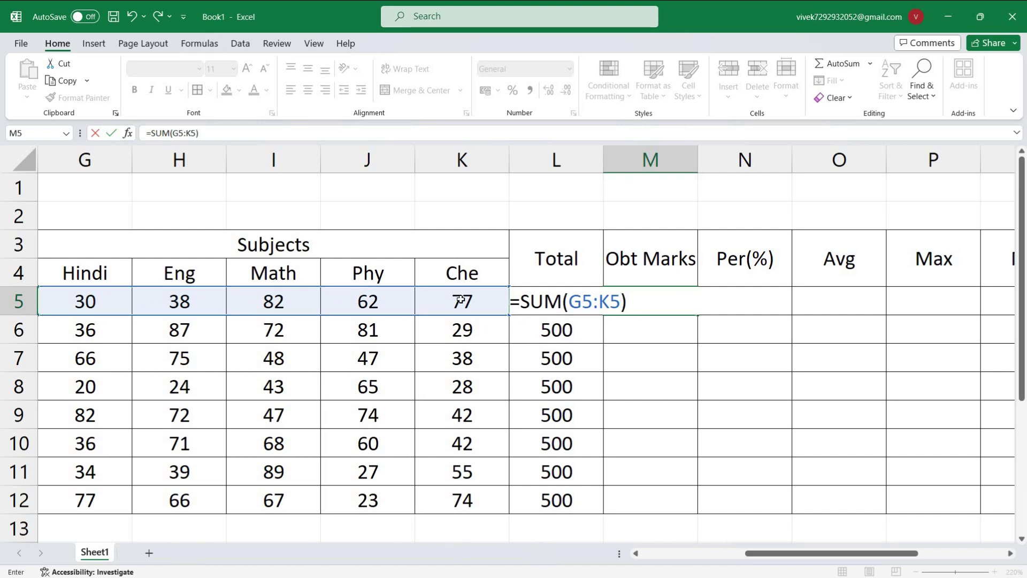
key(Return)
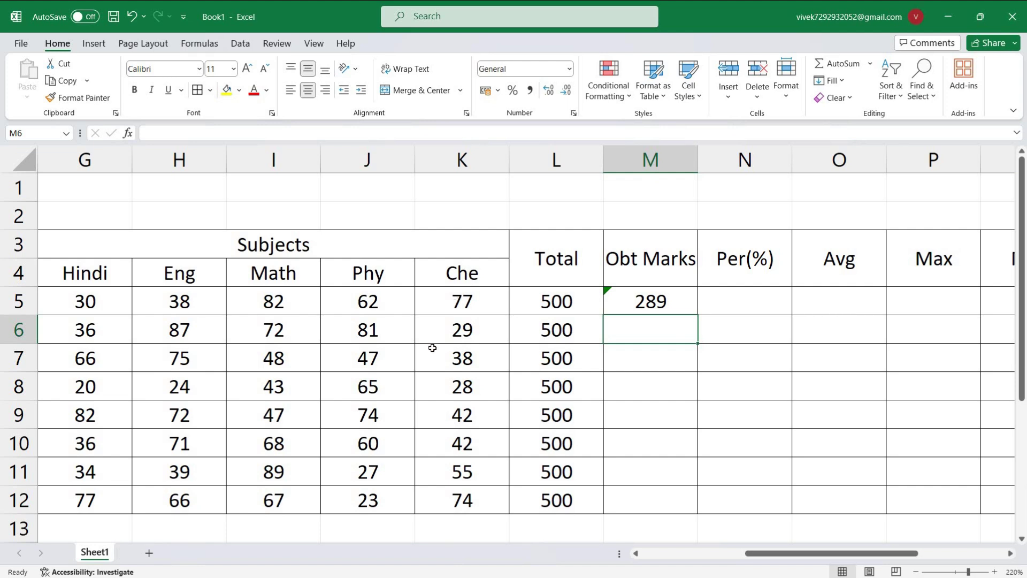
Fill the obtained marks formula from M5 down through M12 and check the copied formula in M6.
click(647, 303)
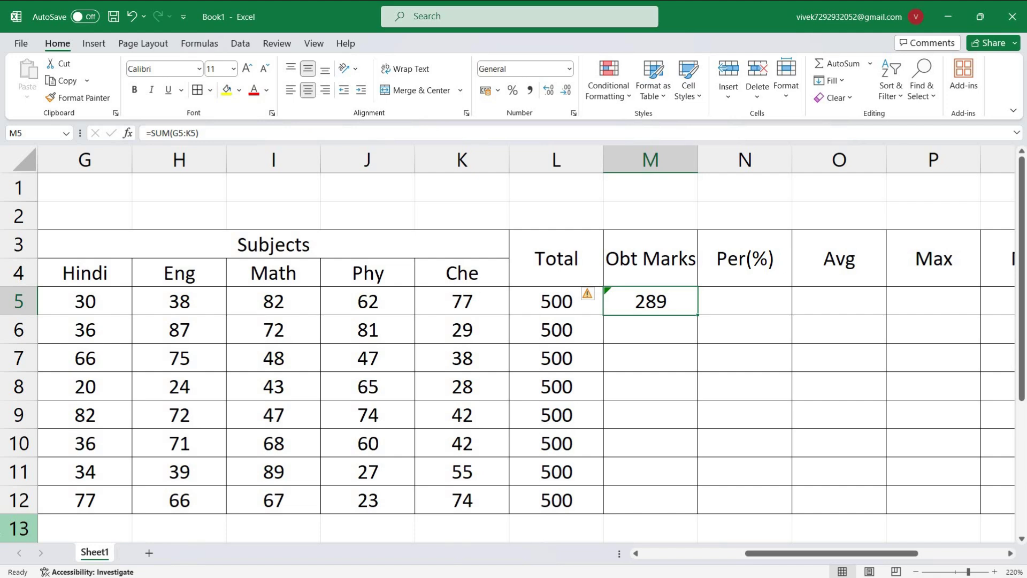
key(shift+Down)
key(shift+Down)
key(shift+Down)
key(shift+Down)
key(shift+Down)
key(shift+Down)
key(shift+Down)
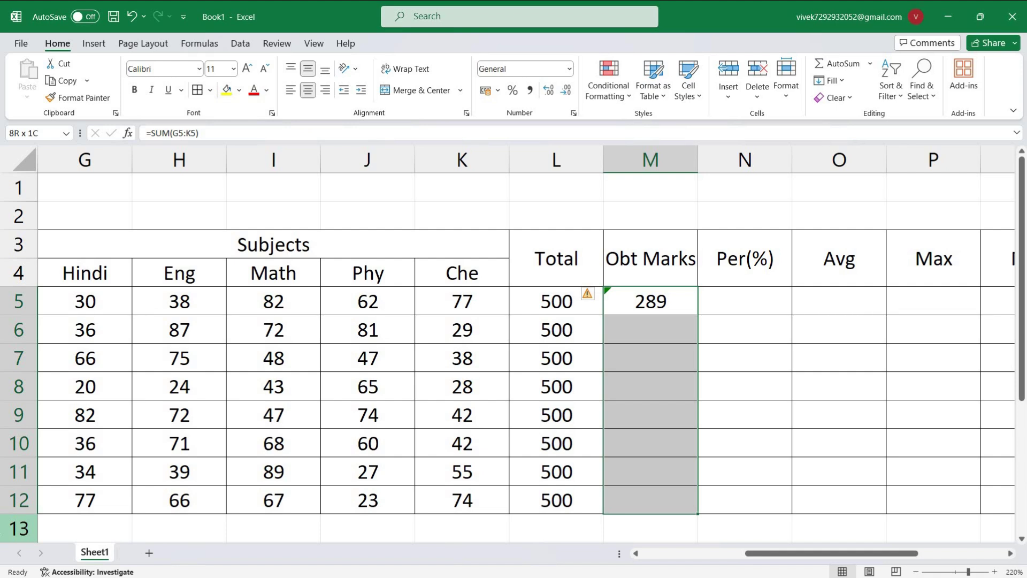
key(ctrl+d)
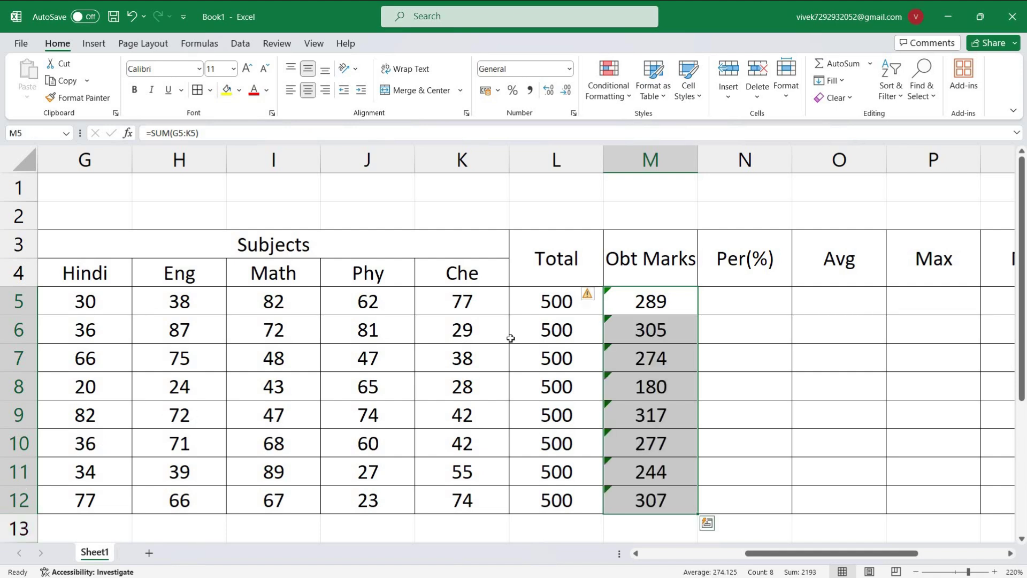
click(660, 331)
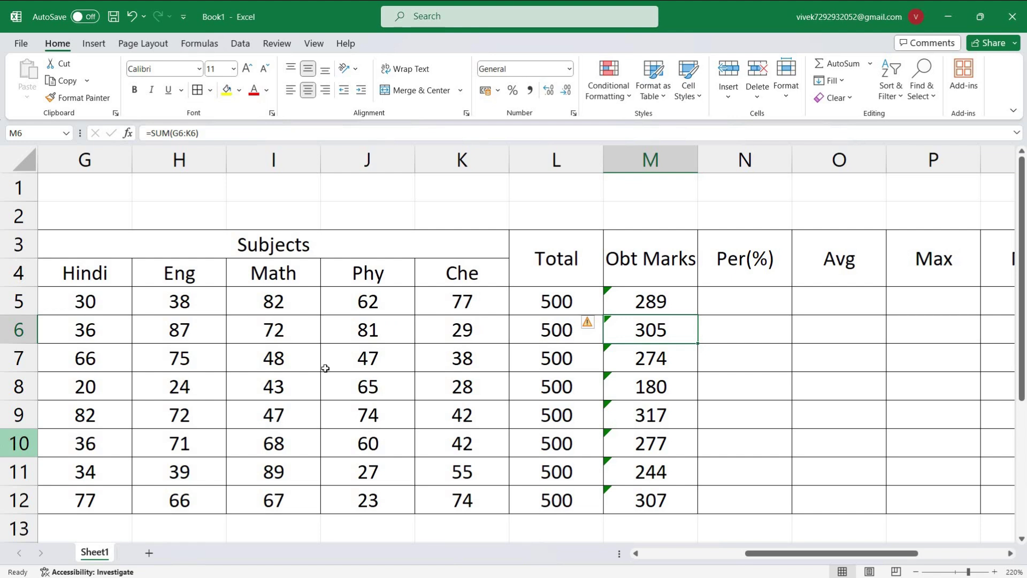
Calculate the first student's percentage in N5 with the formula =M5/L5*100.
click(749, 303)
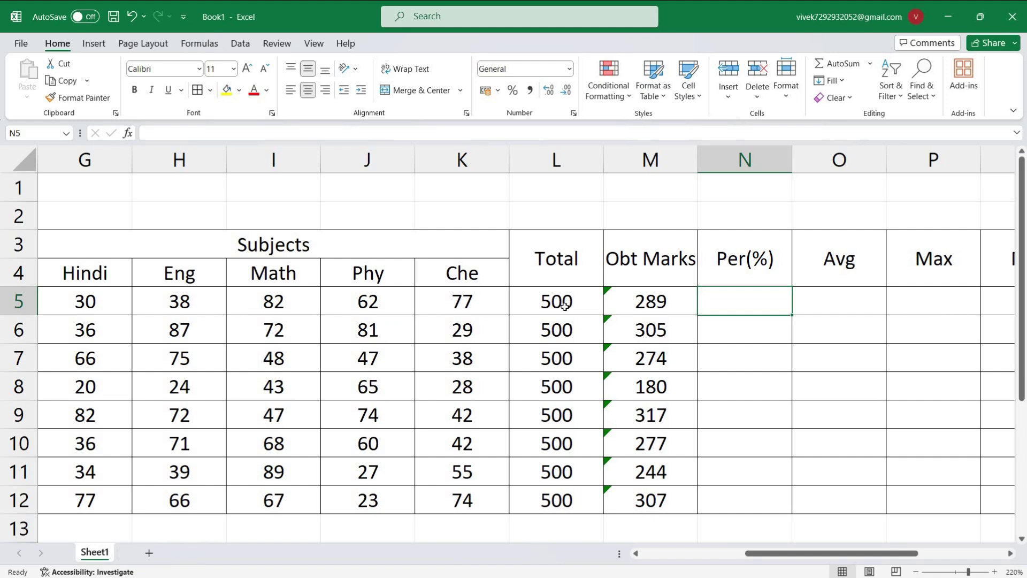
text(=)
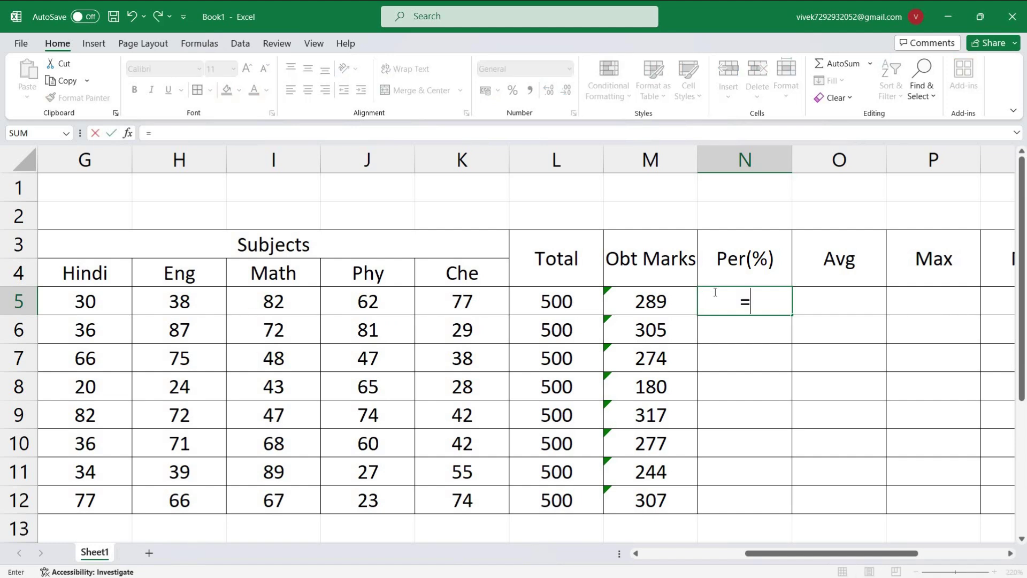
click(636, 301)
text(/)
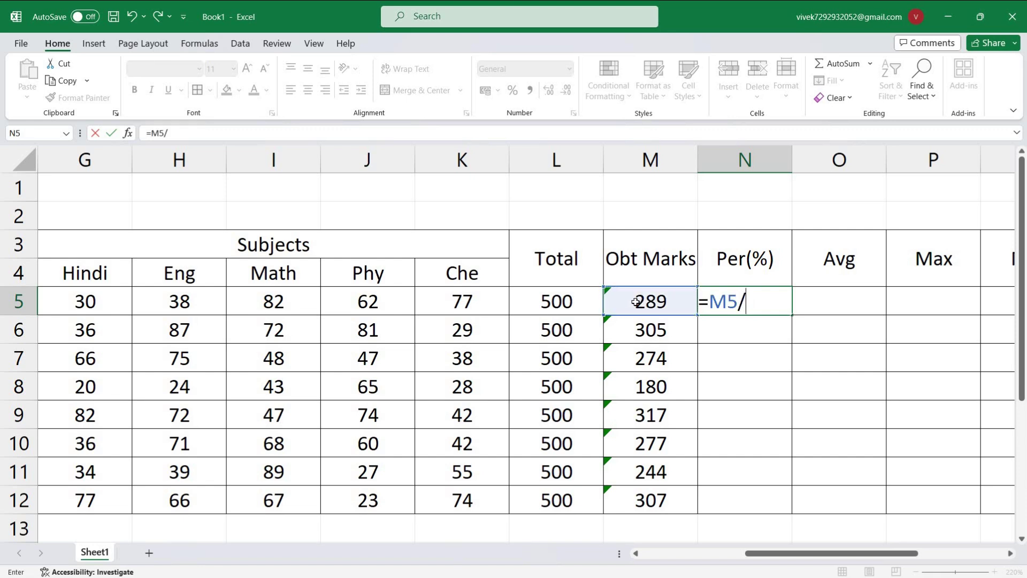
click(569, 306)
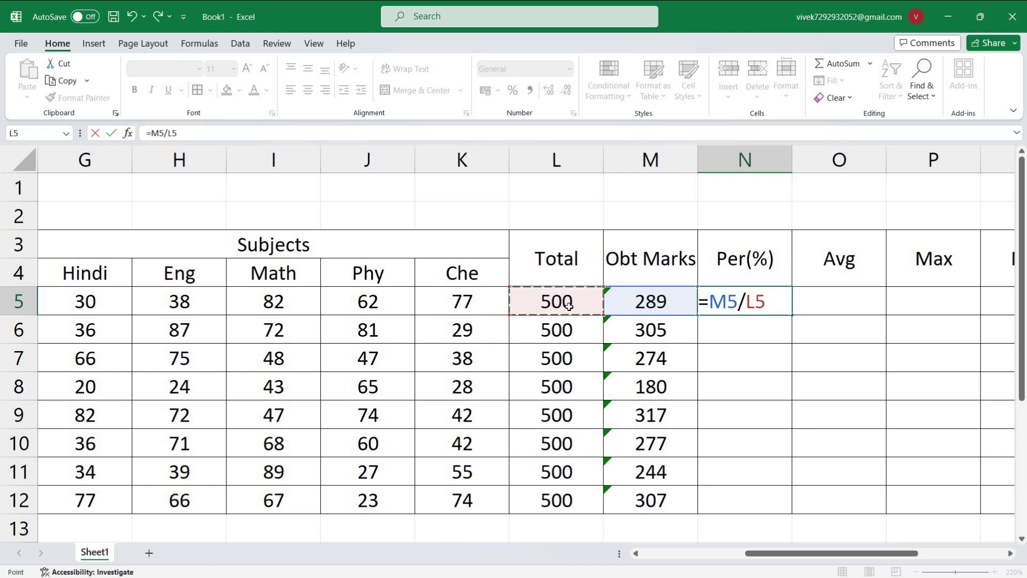
text(*100)
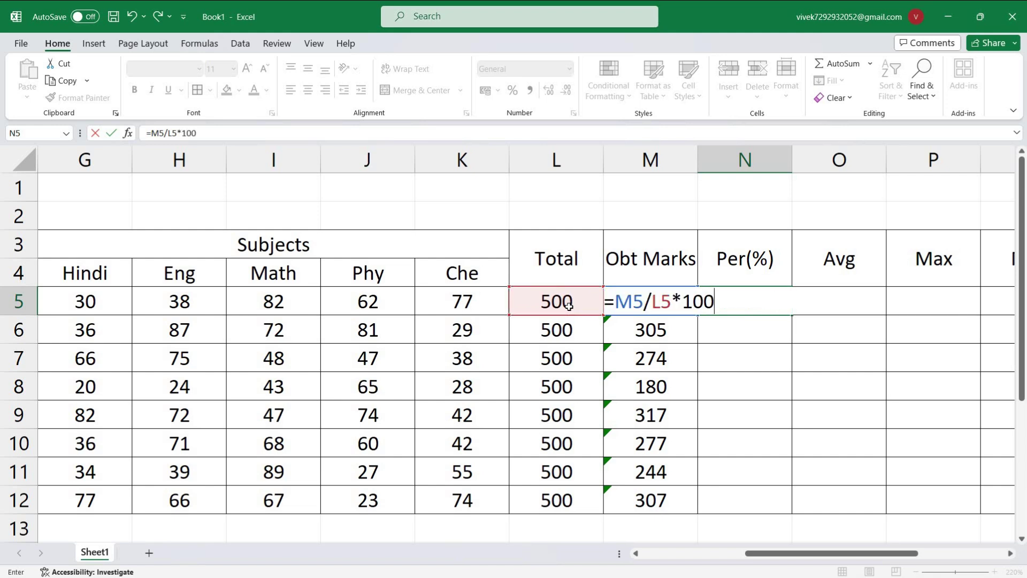
key(Return)
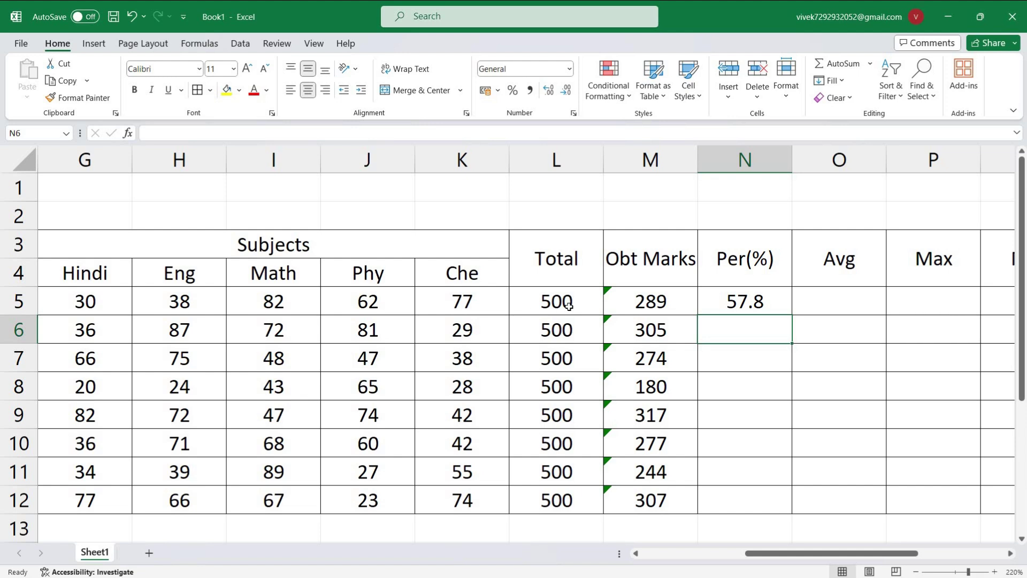
Fill the percentage formula from N5 down through N12 for all students.
key(Up)
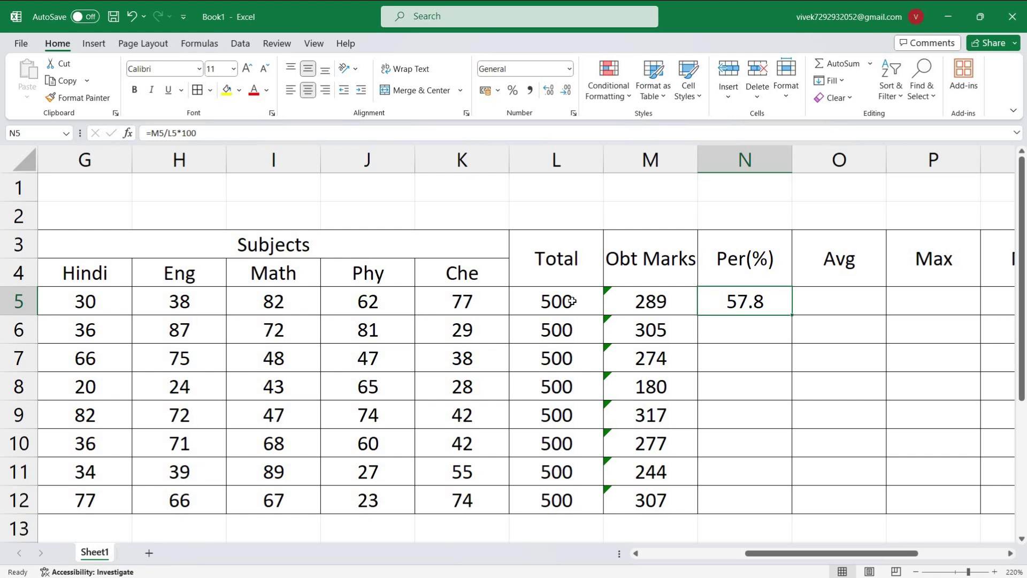
key(shift+Down)
key(shift+Down)
key(shift+Down)
key(shift+Down)
key(shift+Down)
key(shift+Down)
key(shift+Down)
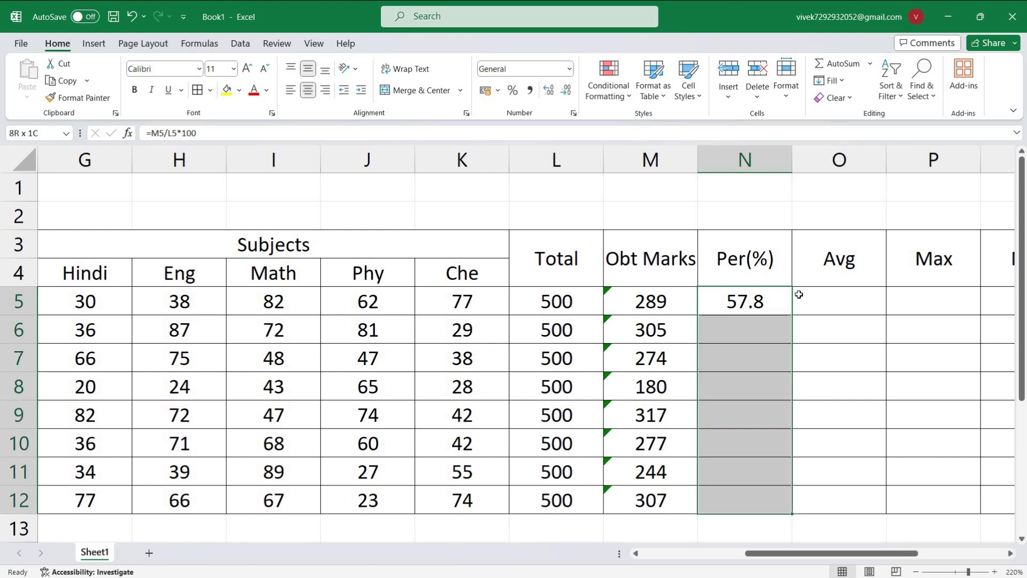
key(ctrl+d)
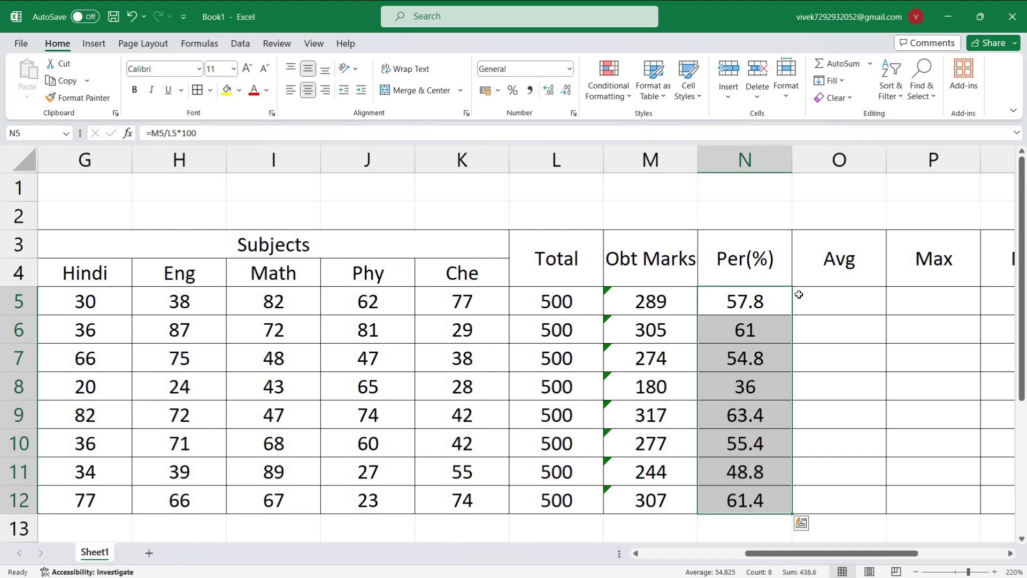
Try the formula =M5/5 in O5 for the first student's average, and clear the cell.
click(842, 292)
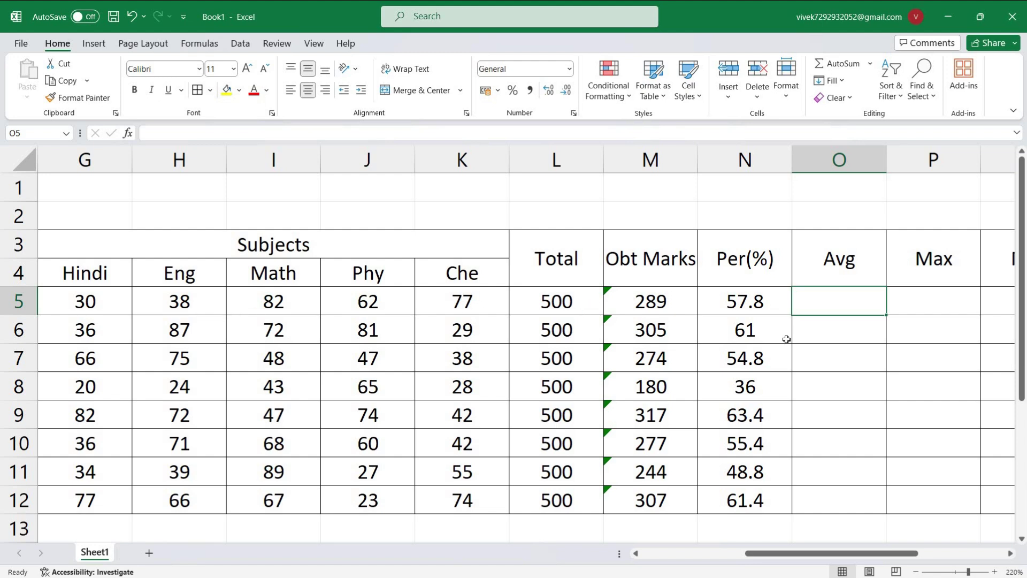
text(=)
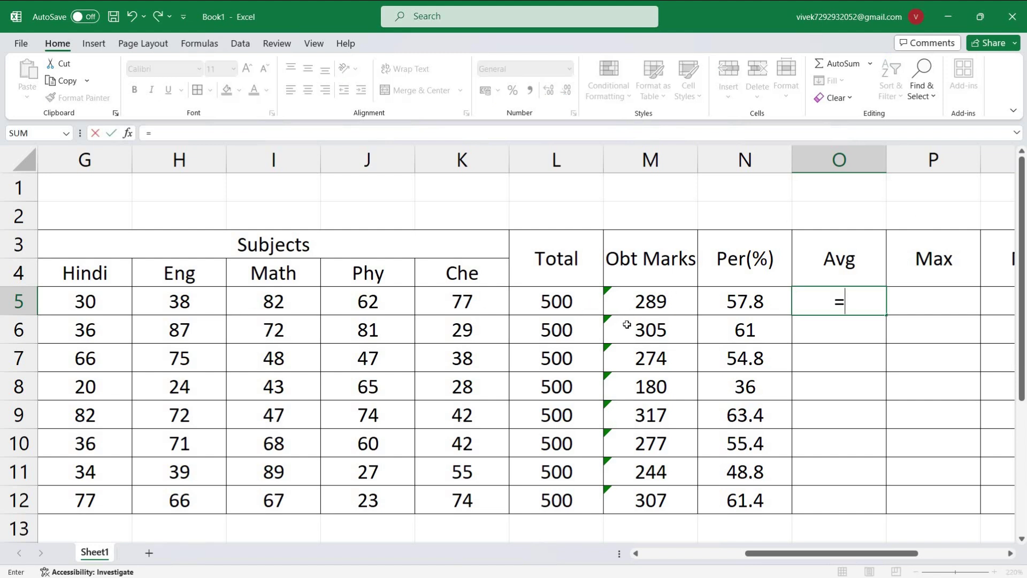
click(639, 300)
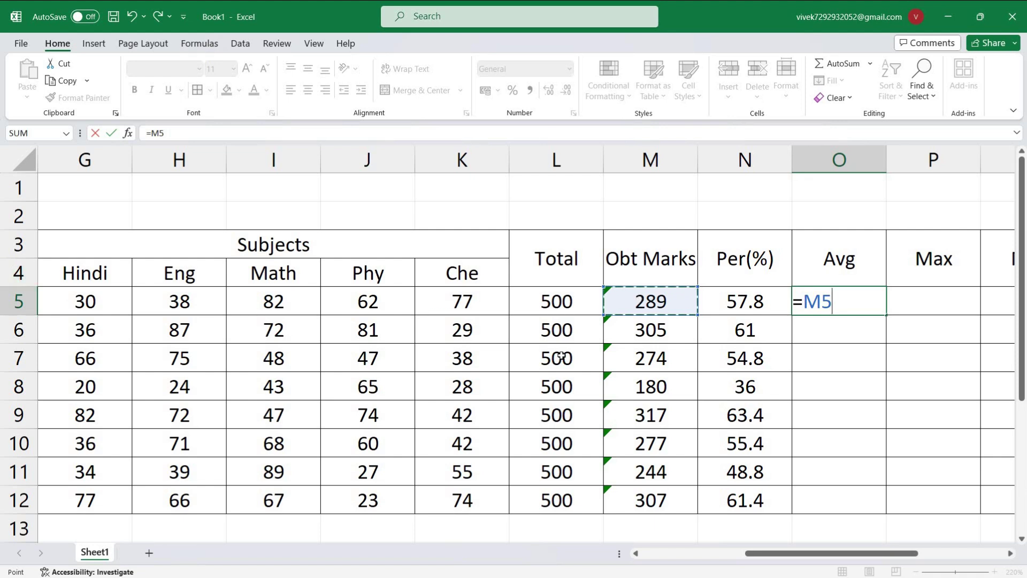
text(/5)
key(Return)
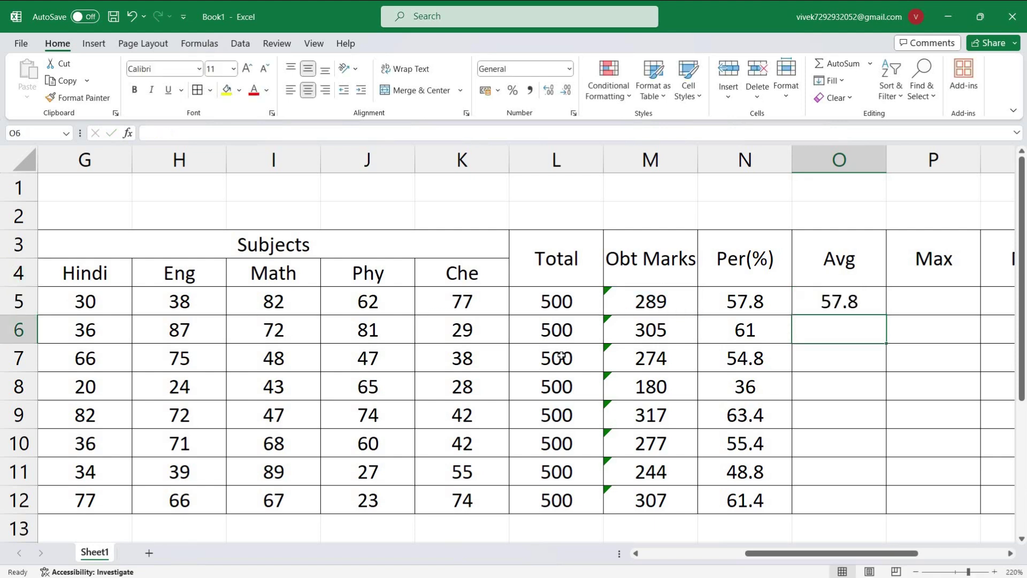
key(Up)
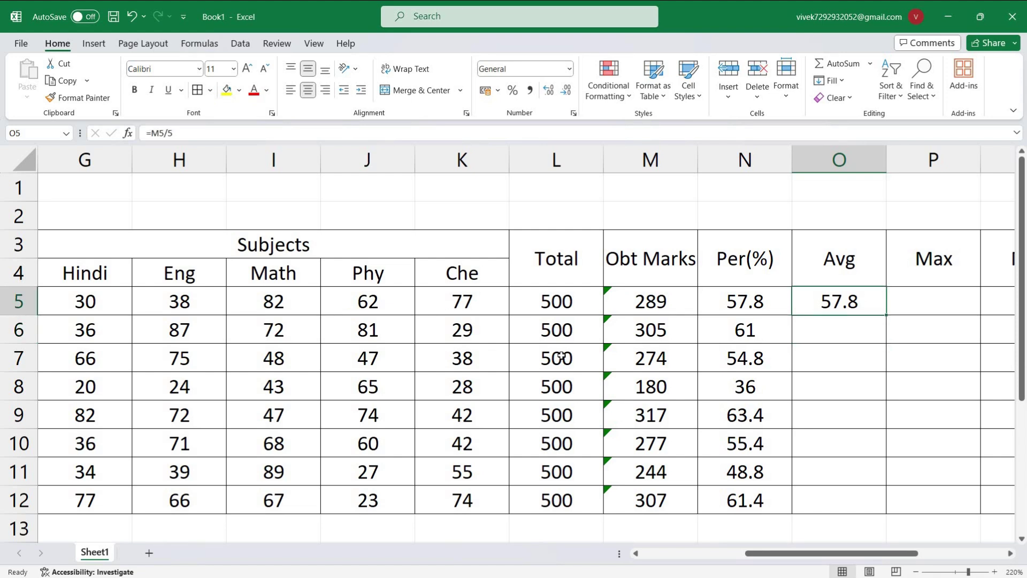
key(Delete)
key(Down)
key(Up)
Calculate the first student's average in O5 with the formula =AVERAGE(G5:K5).
text(=)
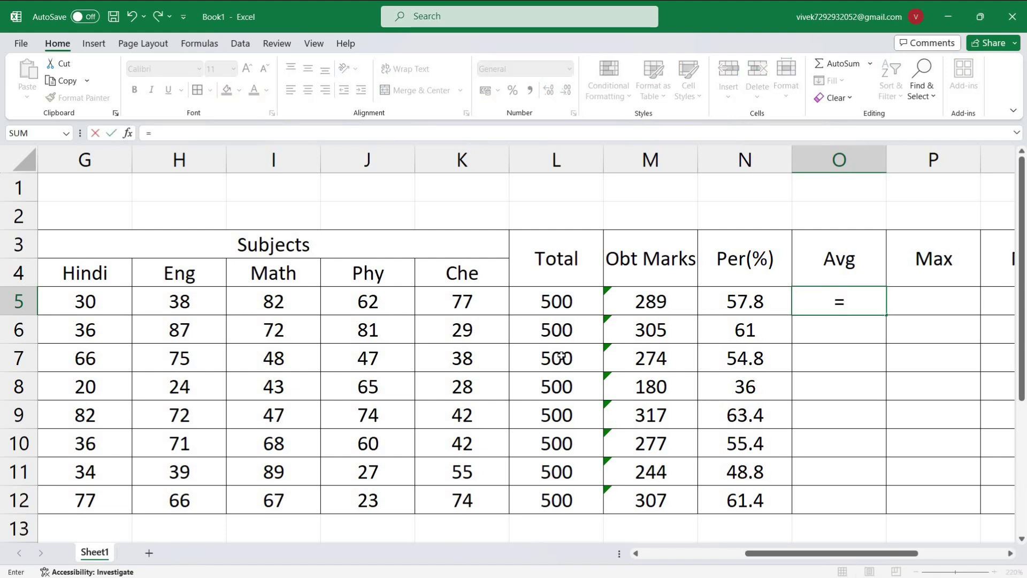
text(aver)
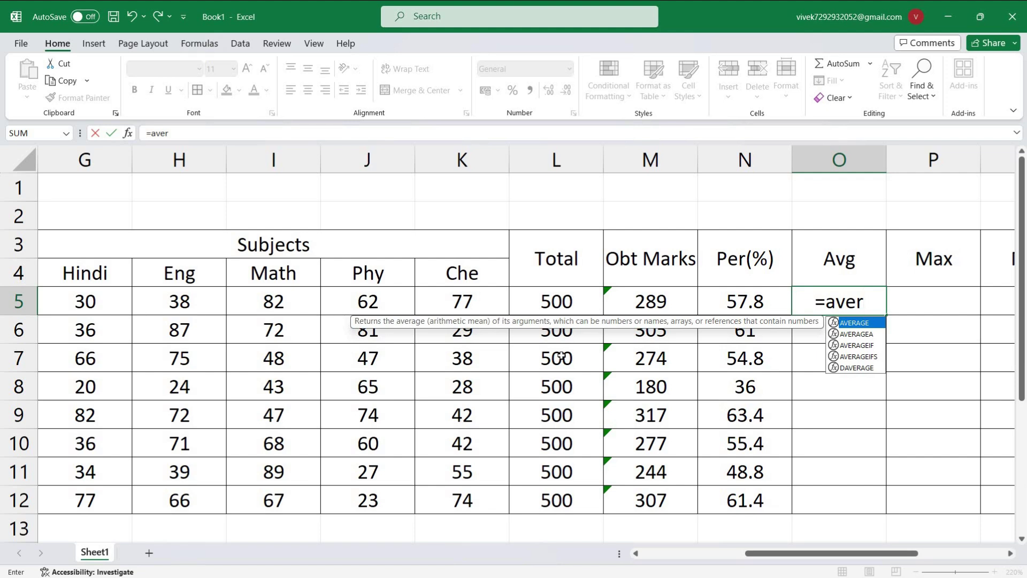
text(rag)
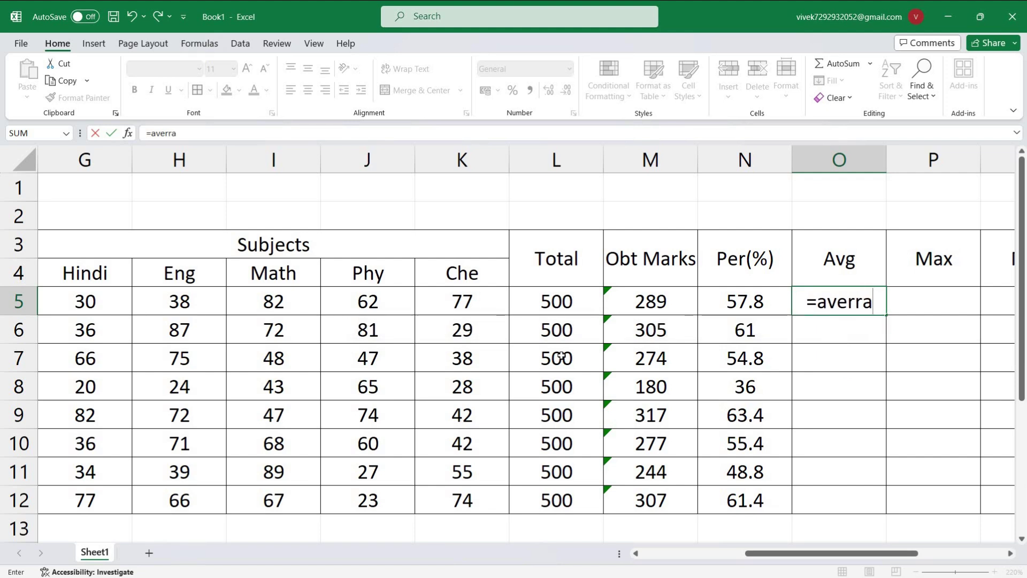
key(BackSpace)
key(BackSpace)
key(BackSpace)
text(ag)
key(Tab)
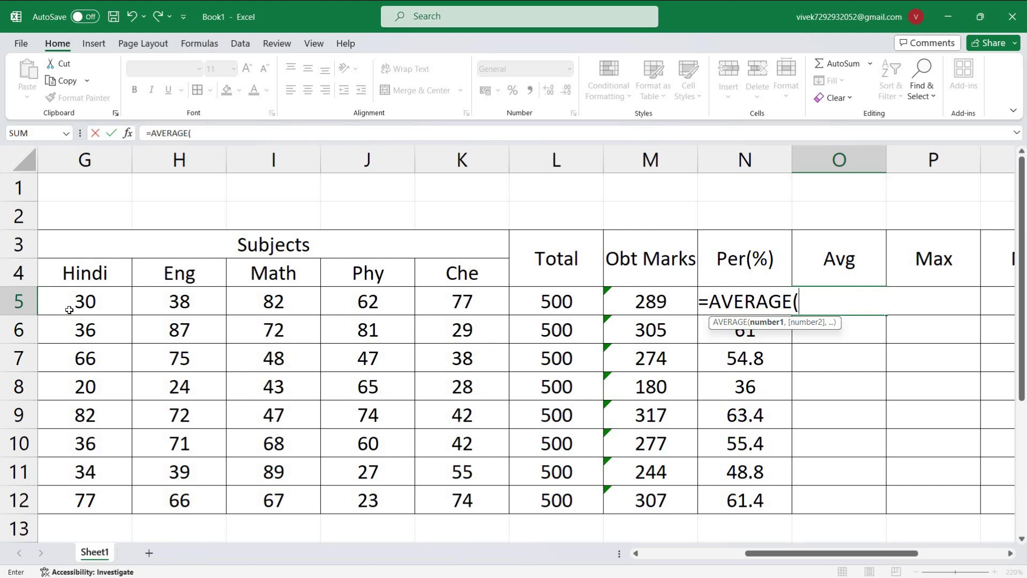
mouse_move(69, 302)
mouse_down()
mouse_move(386, 313)
mouse_move(454, 300)
mouse_up()
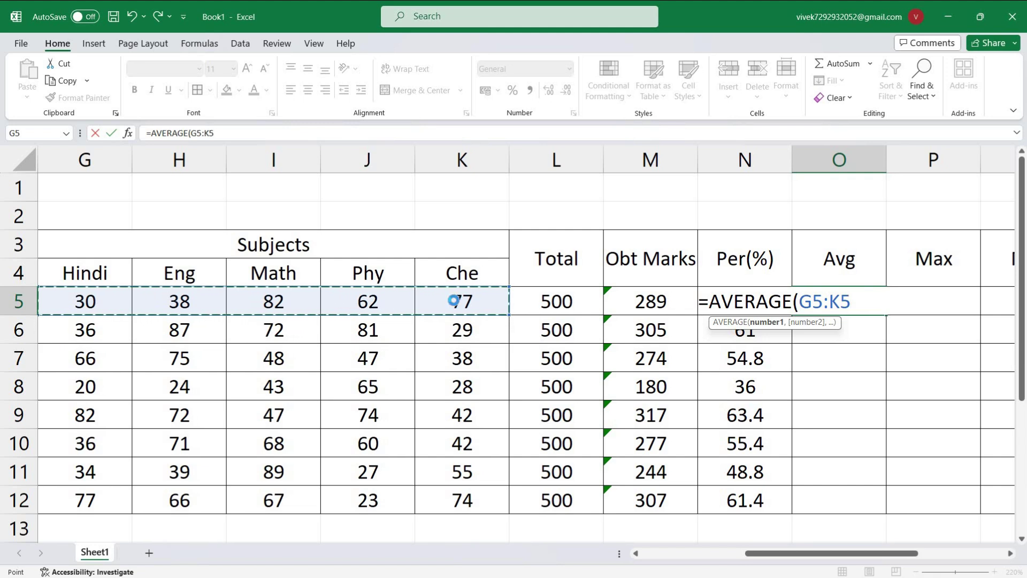
key(Return)
Fill the average formula from O5 down through O12 for all students.
key(Up)
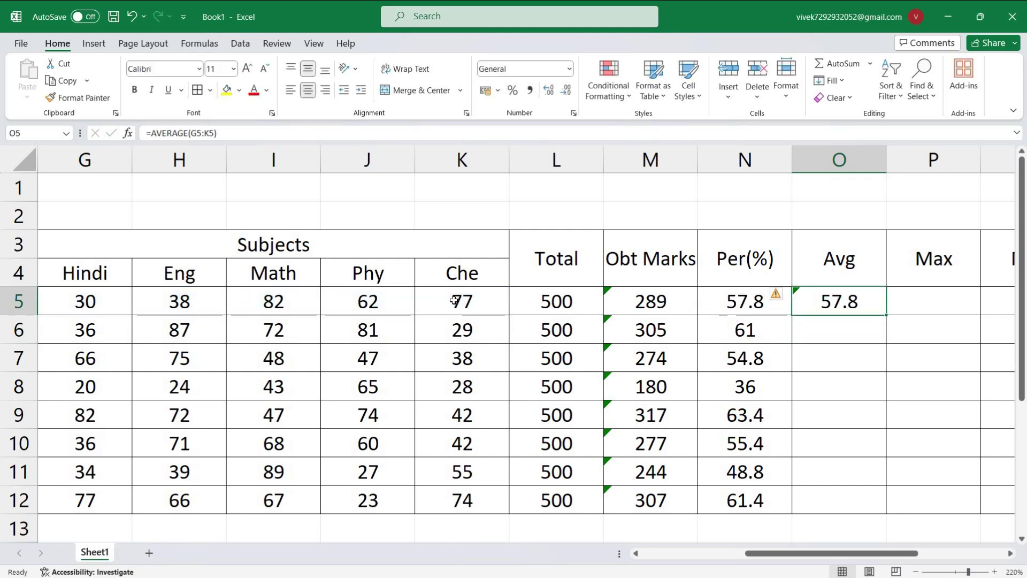
key(shift+Down)
key(shift+Down)
key(shift+Down)
key(shift+Down)
key(shift+Down)
key(shift+Down)
key(shift+Down)
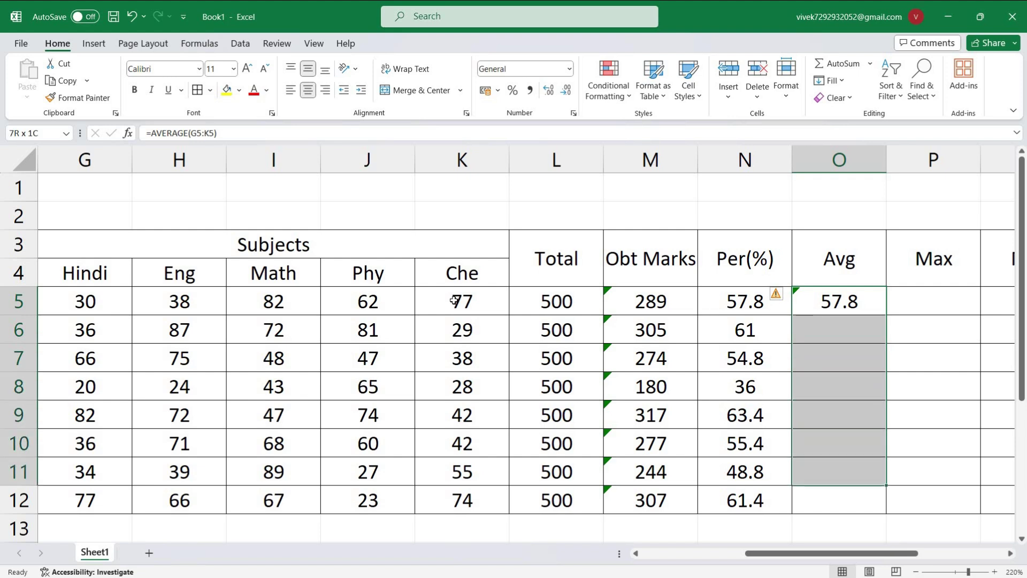
key(ctrl+d)
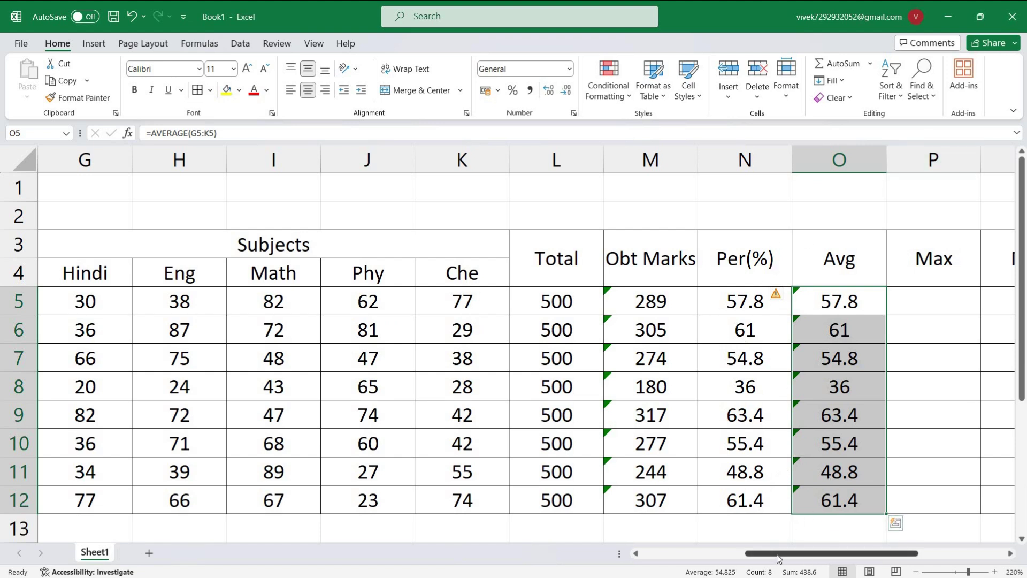
Calculate the first student's highest subject mark in P5 with the formula =MAX(G5:K5).
drag(792, 557, 799, 556)
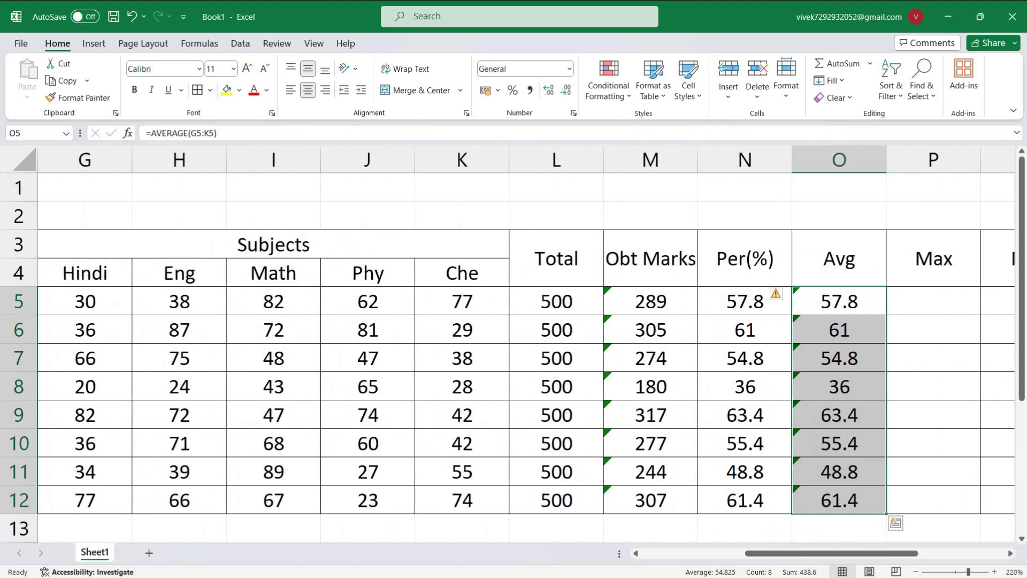
click(924, 301)
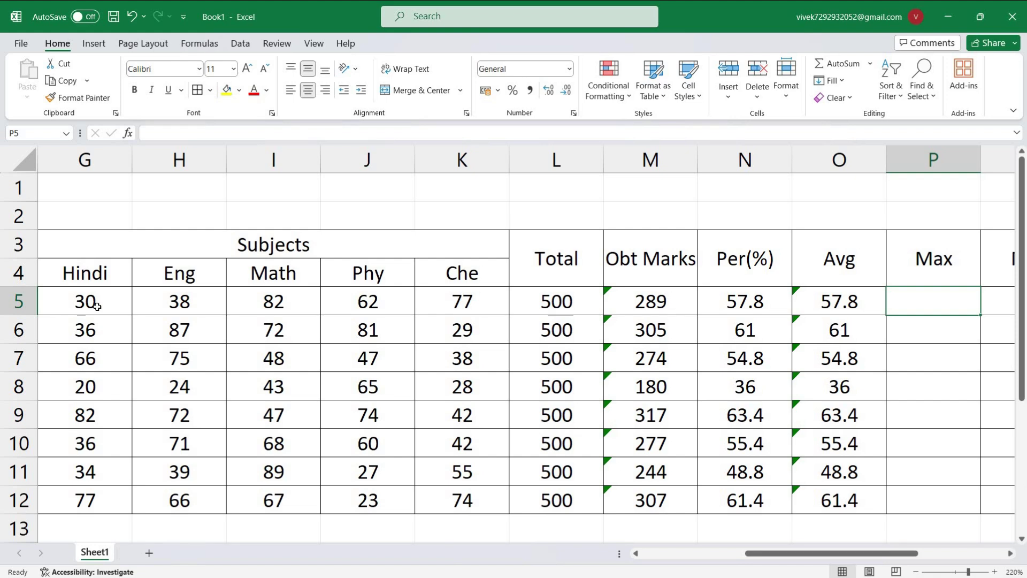
drag(72, 299, 498, 305)
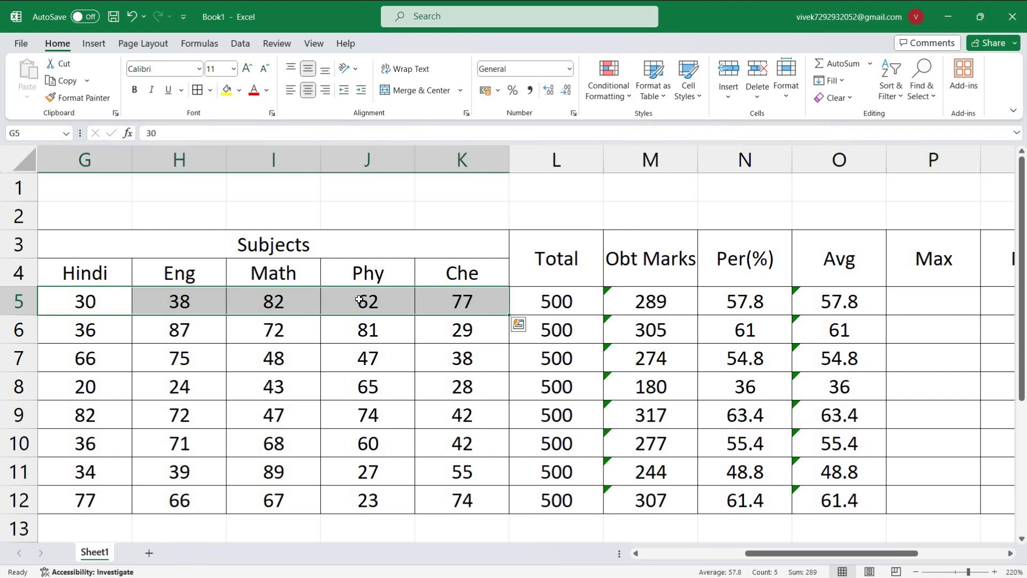
click(244, 302)
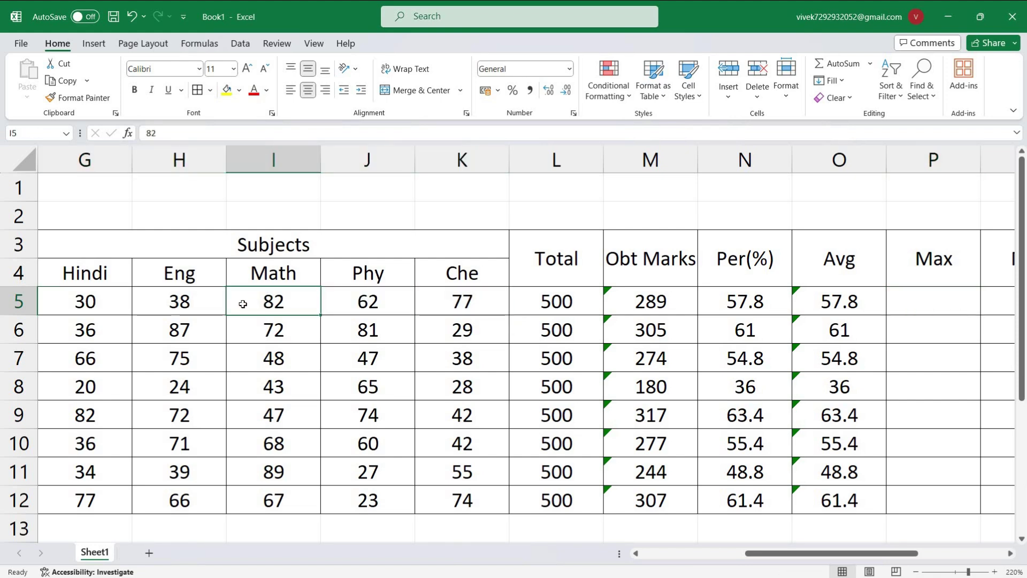
click(913, 309)
text(=)
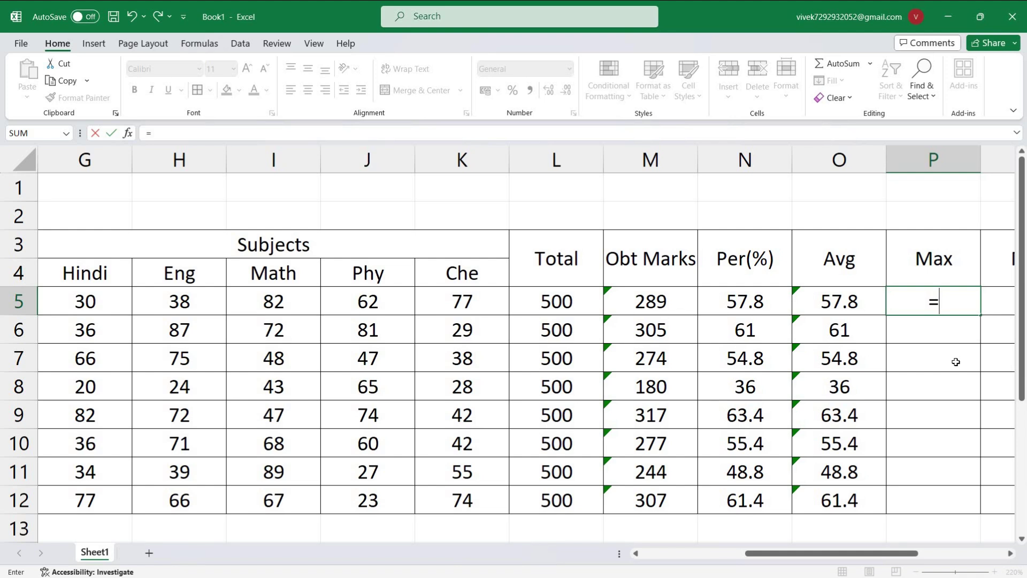
text(max)
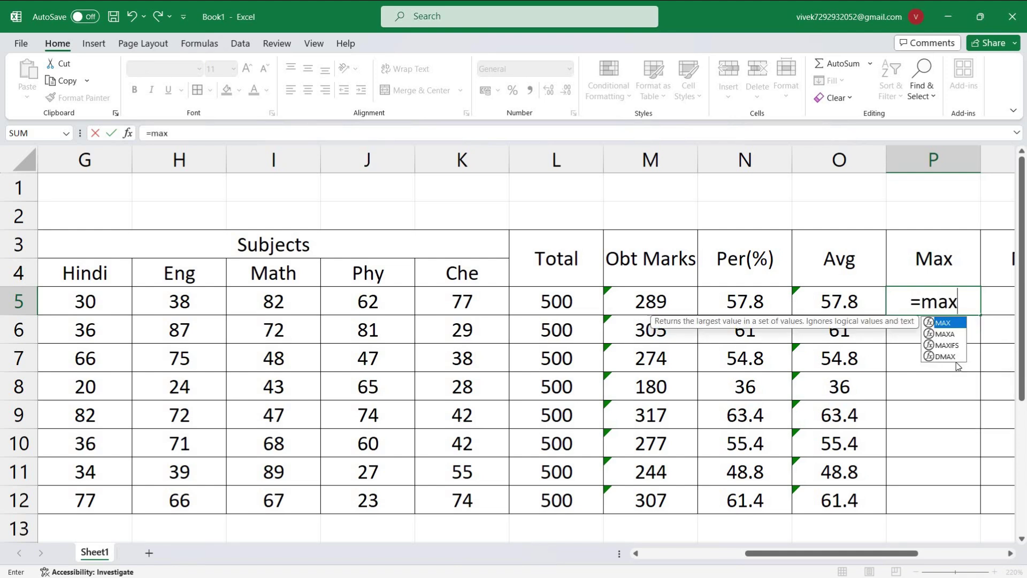
key(Tab)
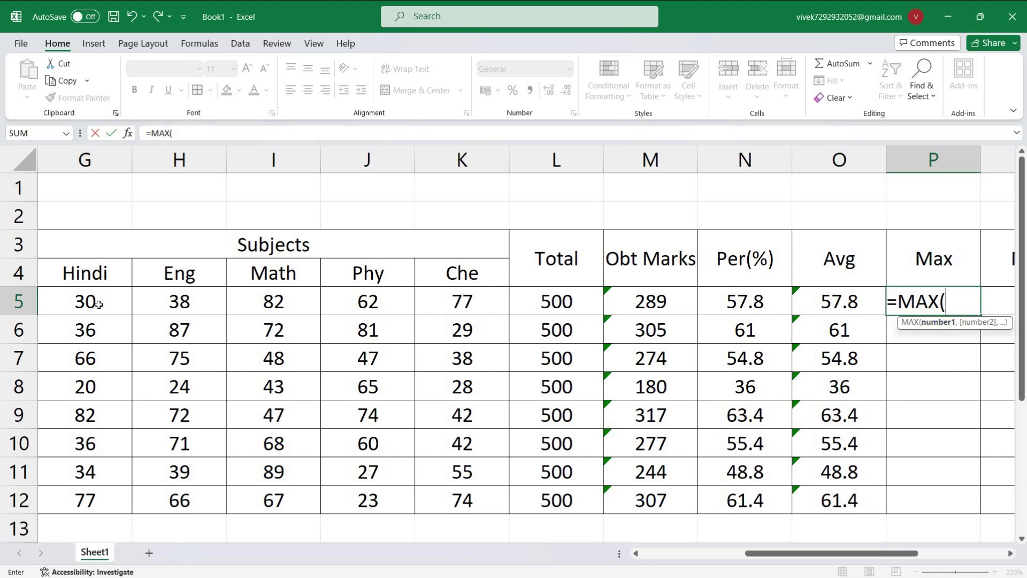
click(75, 297)
drag(160, 297, 522, 316)
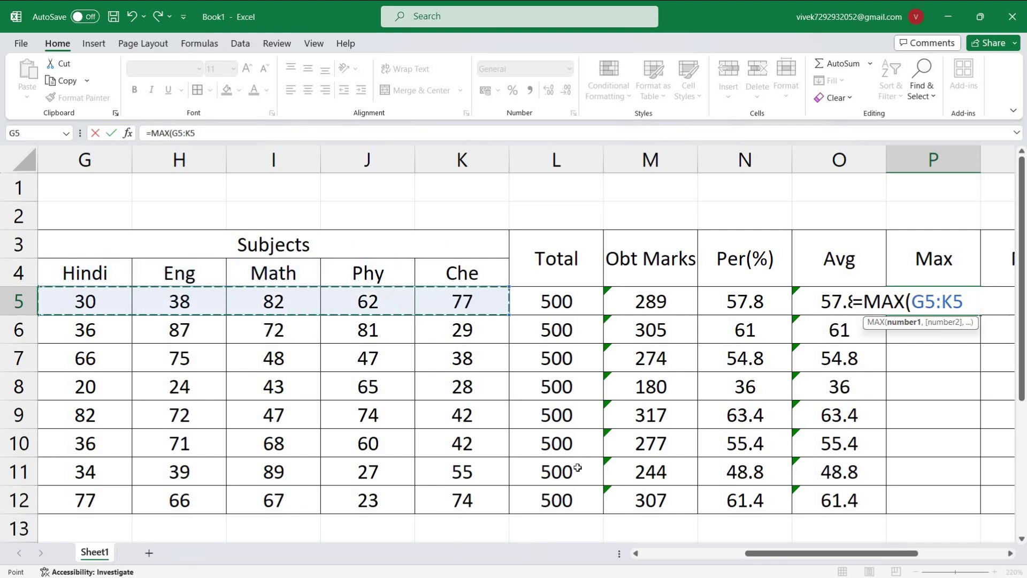
text())
key(Return)
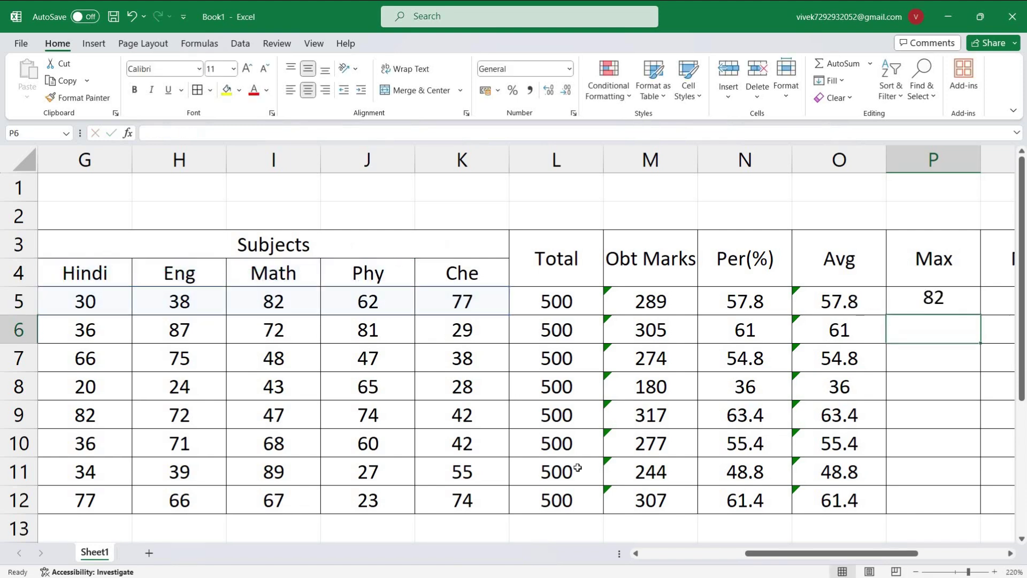
Fill the maximum formula from P5 down through P12 for all students.
key(Up)
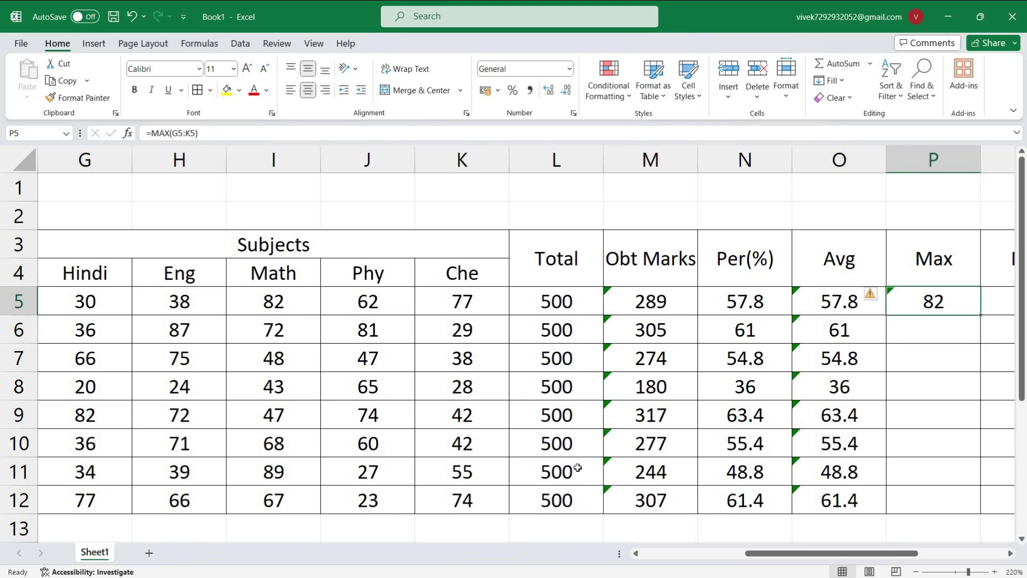
key(shift+Down)
key(shift+Down)
key(shift+Down)
key(shift+Down)
key(shift+Down)
key(shift+Down)
key(shift+Down)
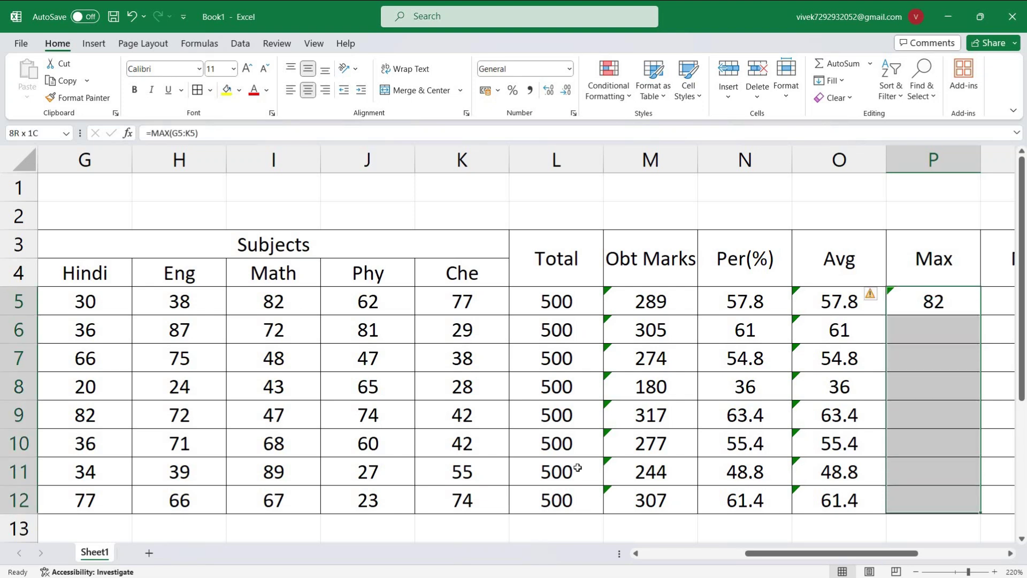
key(ctrl+d)
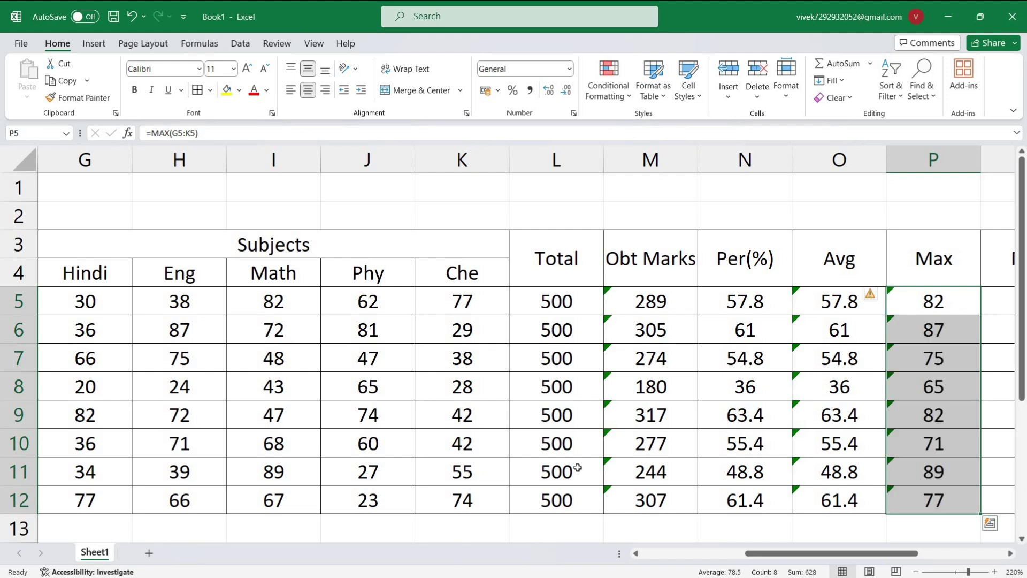
Calculate the first student's lowest subject mark in Q5 with the formula =MIN(G5:K5).
key(Right)
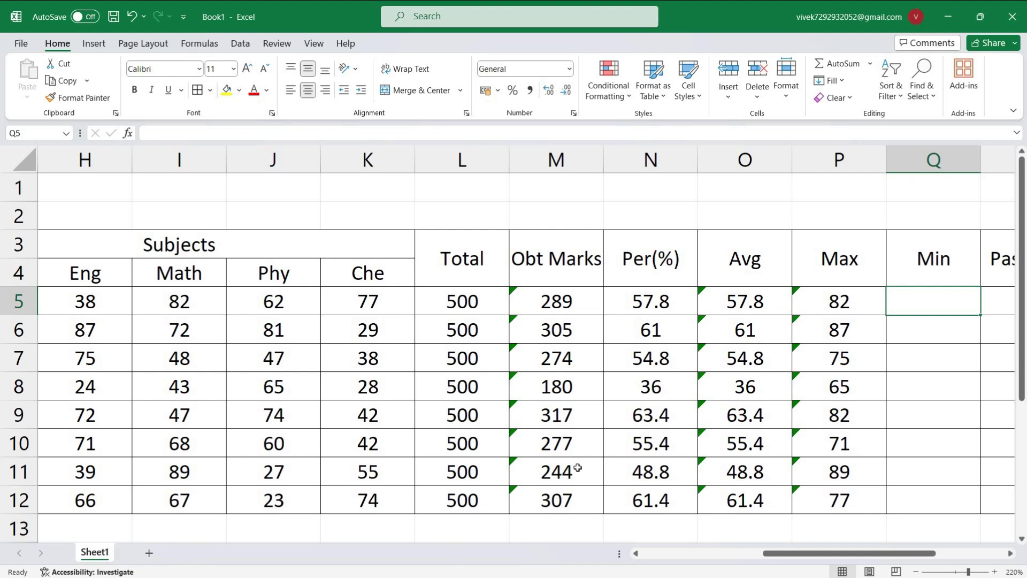
text(=min)
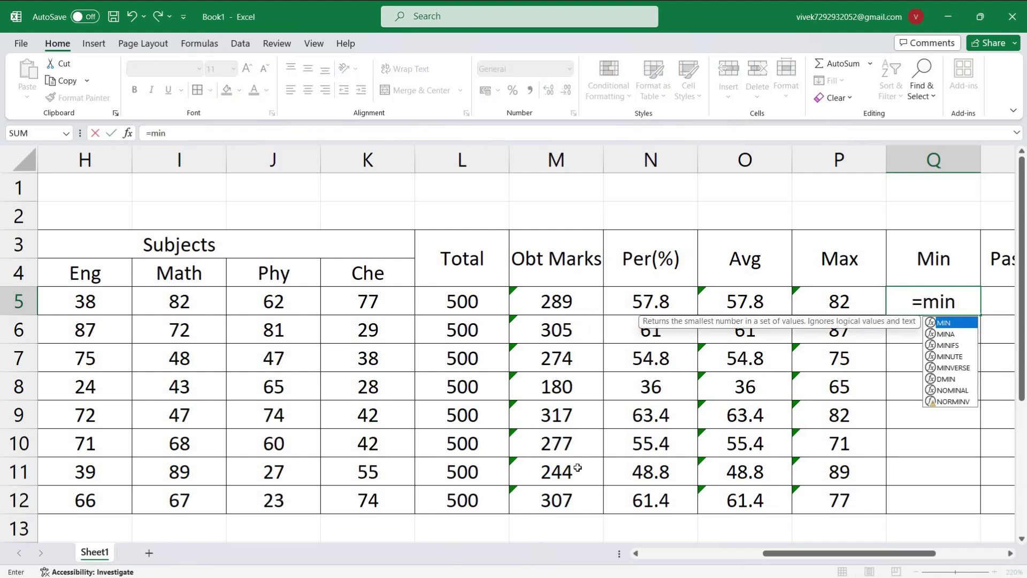
key(Tab)
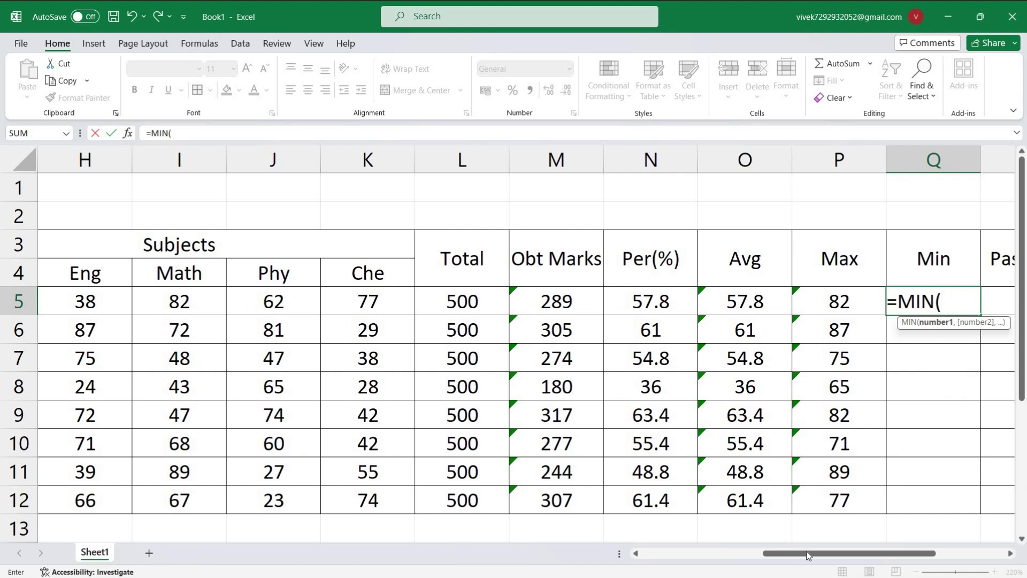
mouse_move(808, 556)
mouse_down()
mouse_move(733, 553)
mouse_move(792, 557)
mouse_up()
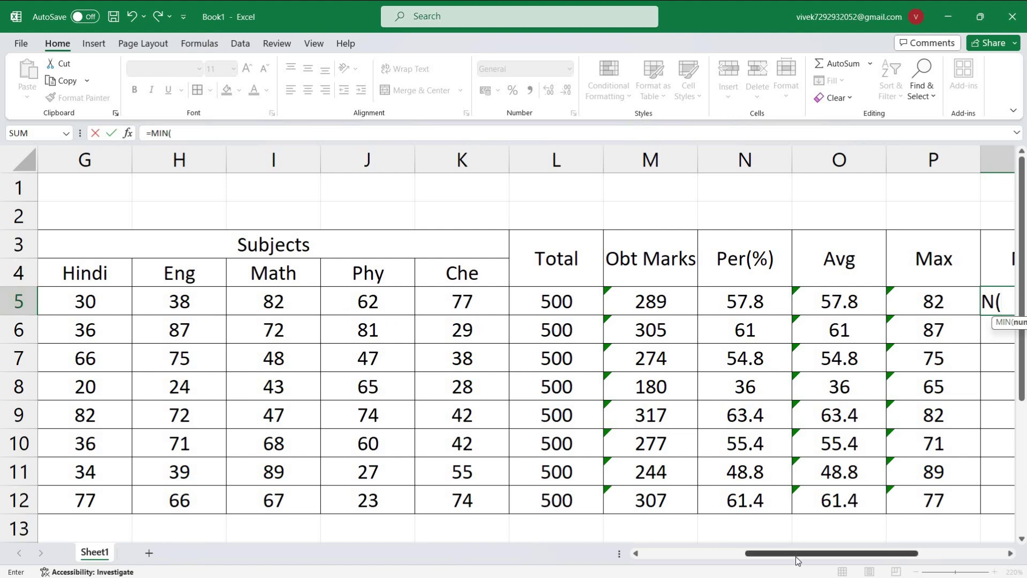
scroll(798, 560, right, 1)
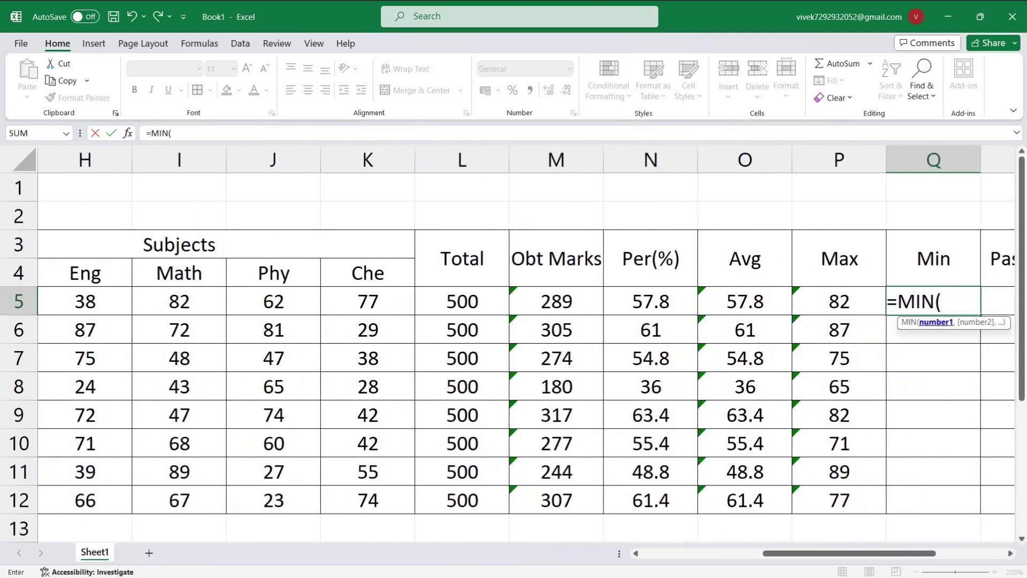
text(G)
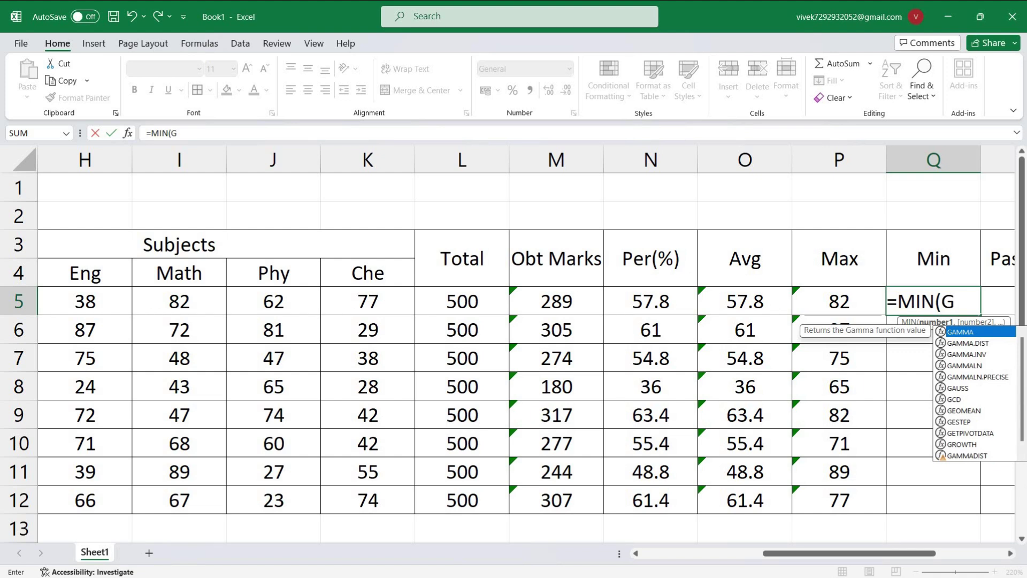
text(5:)
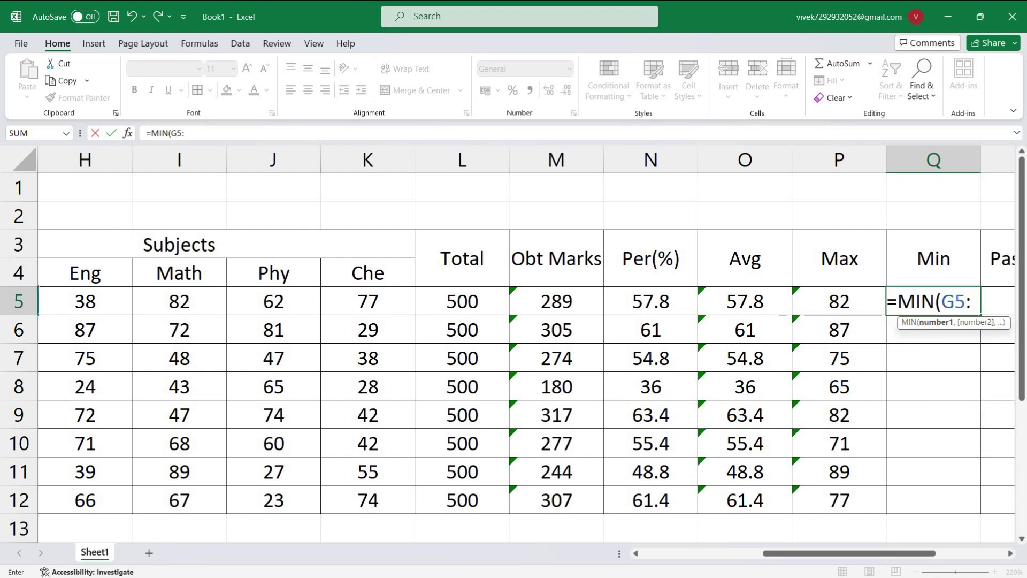
drag(804, 553, 752, 553)
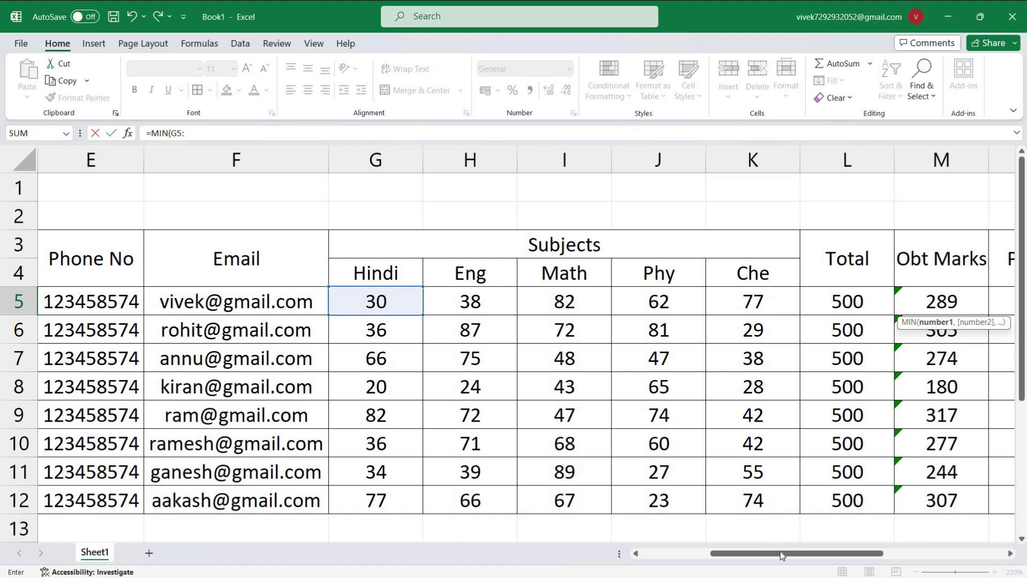
drag(794, 552, 818, 557)
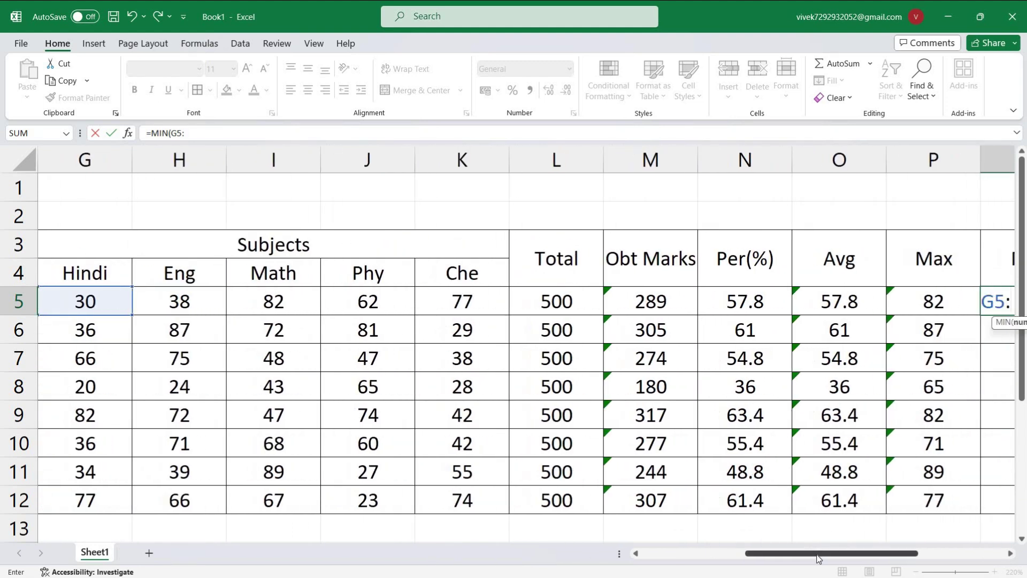
text(K5)
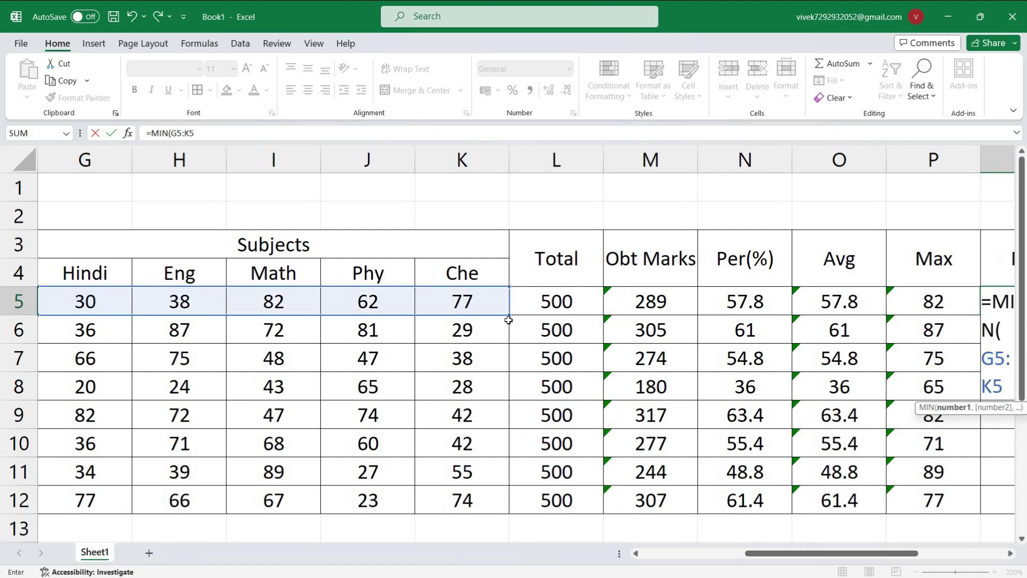
key(Return)
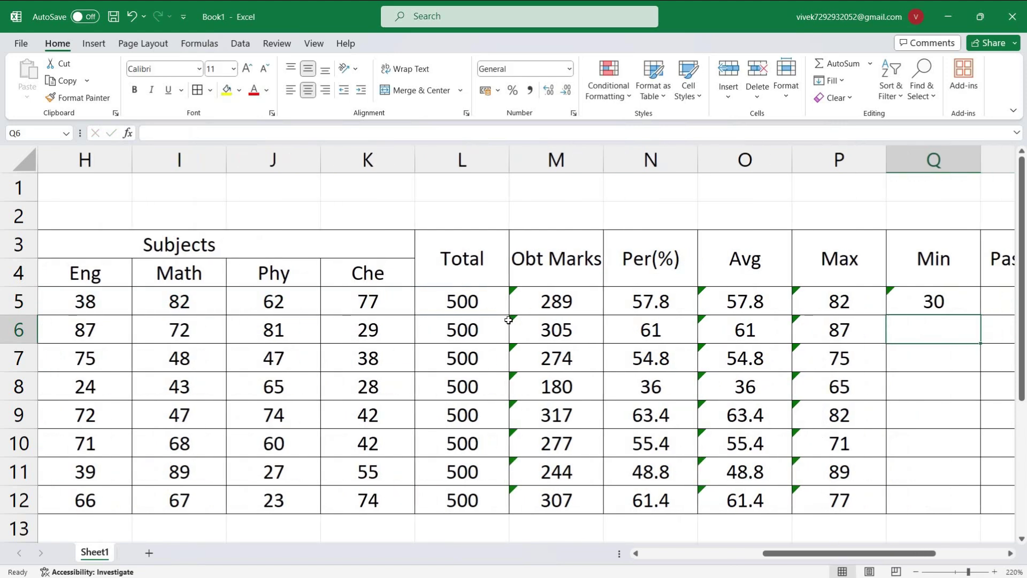
Fill the minimum formula from Q5 down through Q12 for all students.
key(Up)
key(shift+Down)
key(shift+Down)
key(shift+Down)
key(shift+Down)
key(shift+Down)
key(shift+Down)
key(shift+Down)
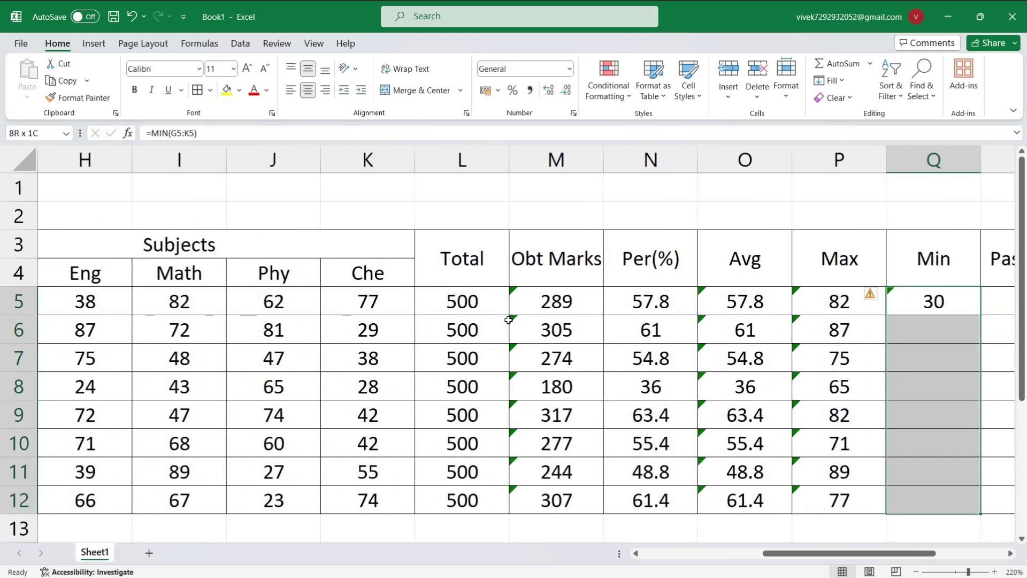
click(988, 301)
click(946, 303)
drag(982, 314, 972, 505)
Examine the obtained marks in M5:M12 and the first student's subject marks in G5:K5 as the basis for the Pass/Fail column.
drag(880, 558, 943, 554)
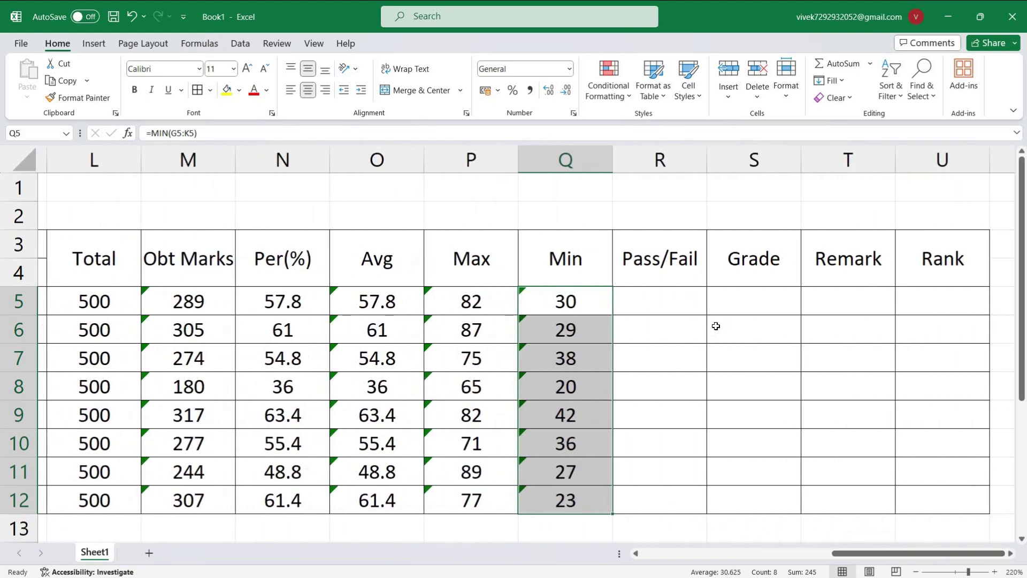
click(647, 314)
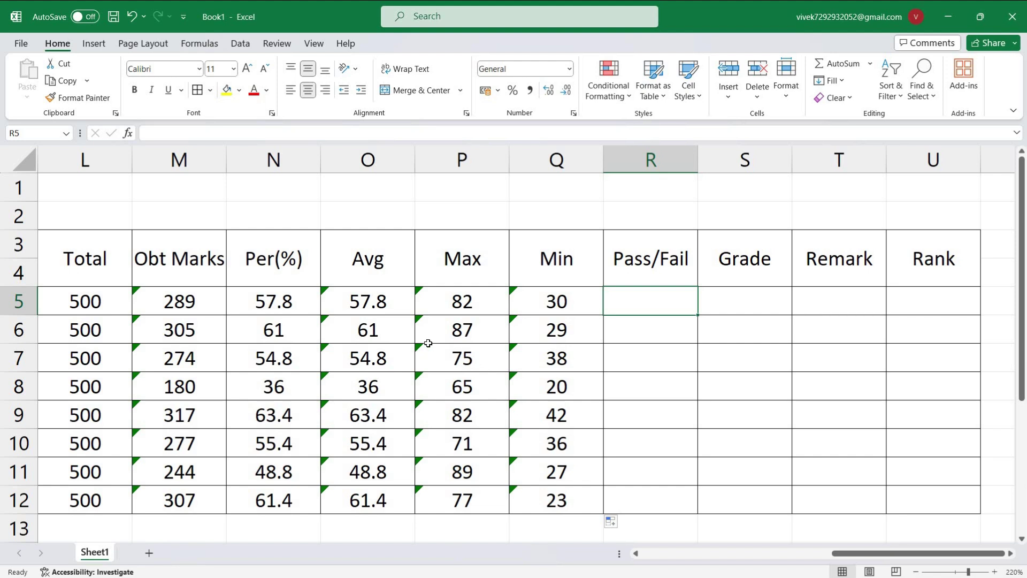
drag(184, 296, 187, 502)
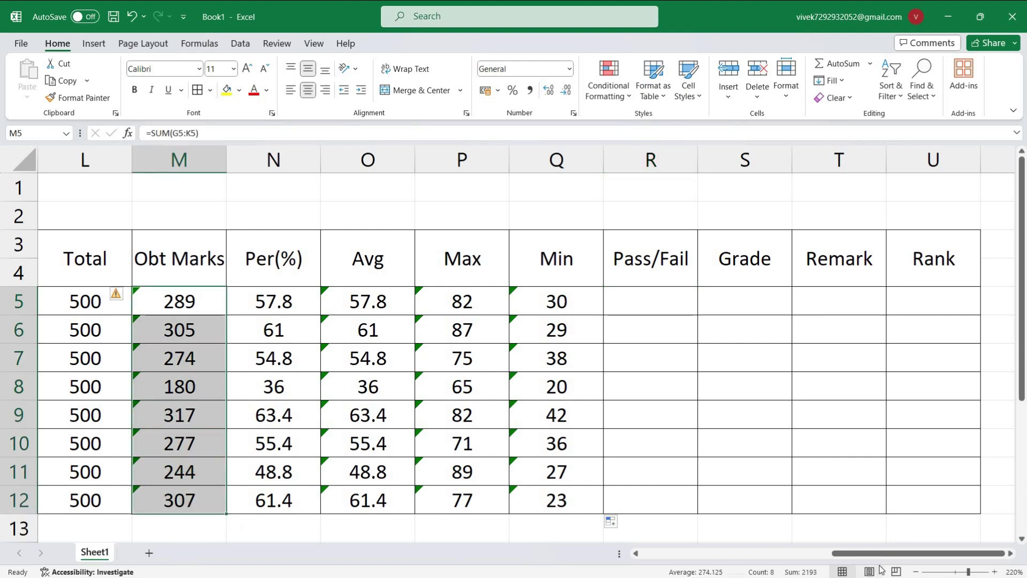
drag(888, 559, 806, 554)
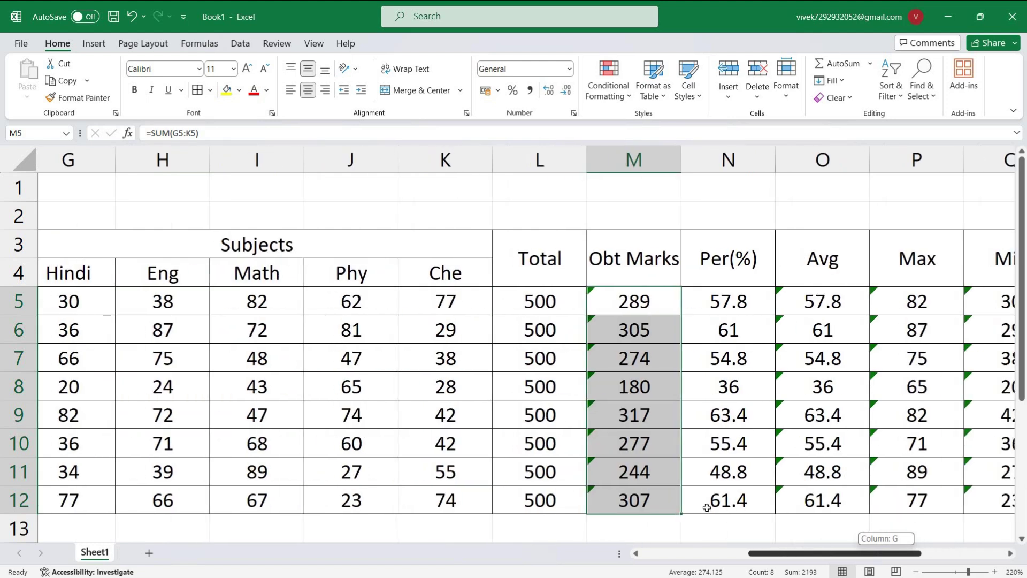
click(641, 298)
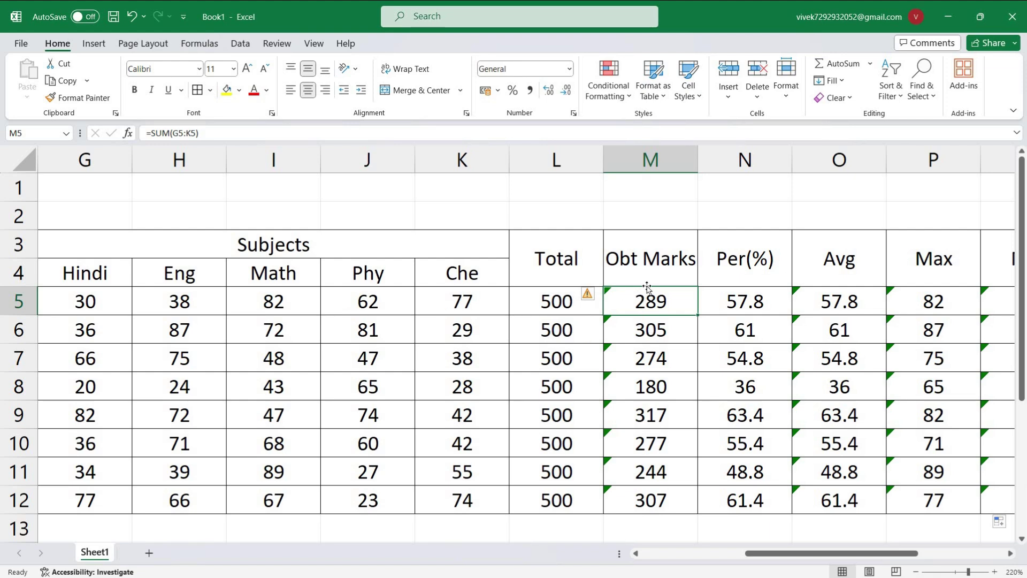
mouse_move(259, 297)
mouse_down()
mouse_move(512, 308)
mouse_move(274, 300)
mouse_up()
drag(85, 299, 445, 307)
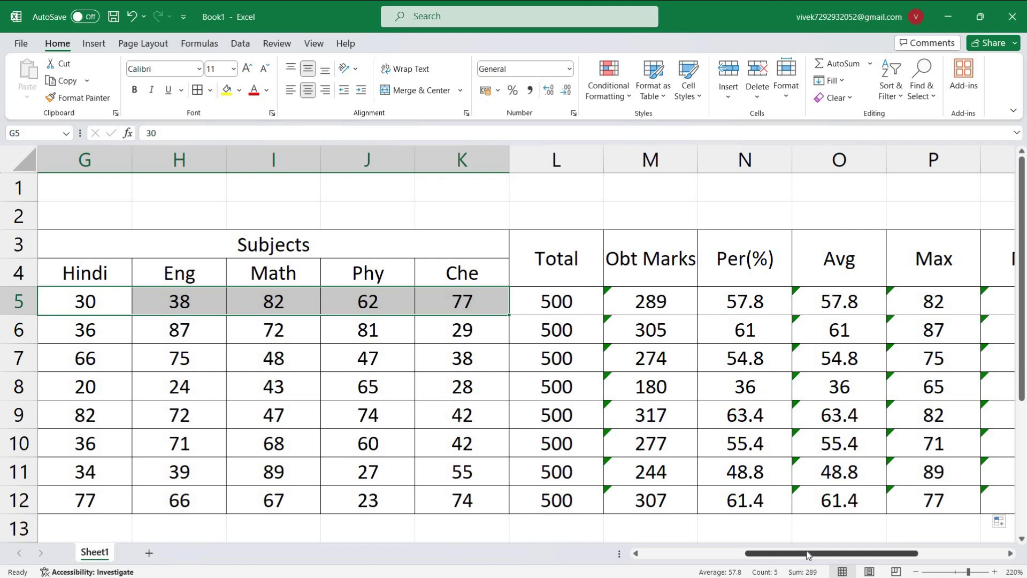
drag(802, 554, 849, 554)
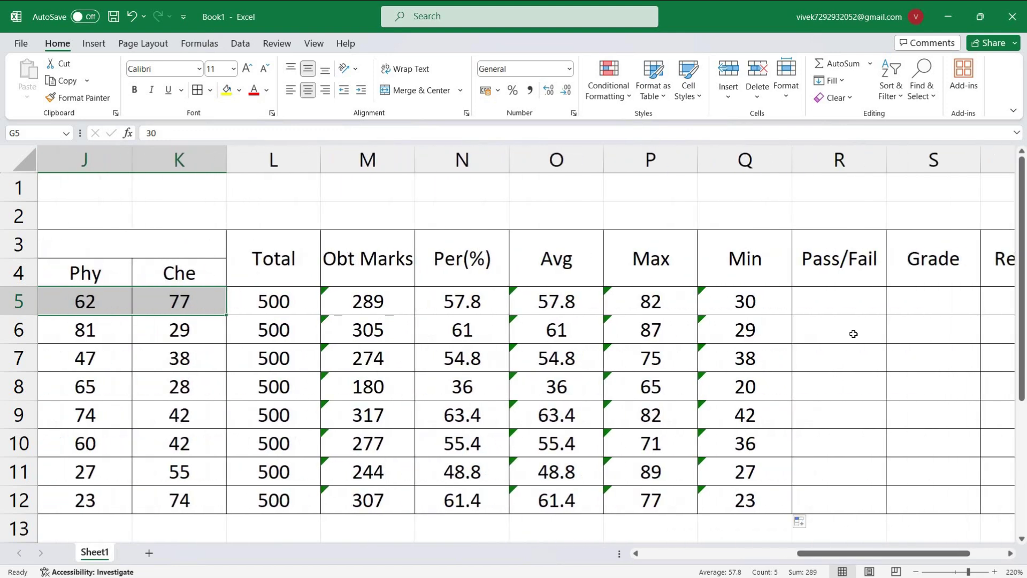
click(822, 296)
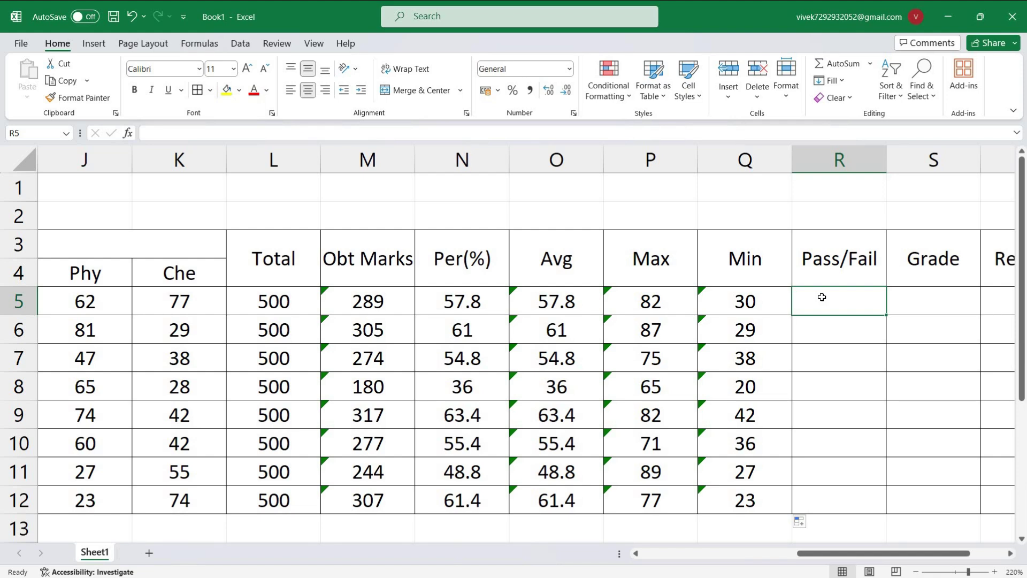
click(372, 290)
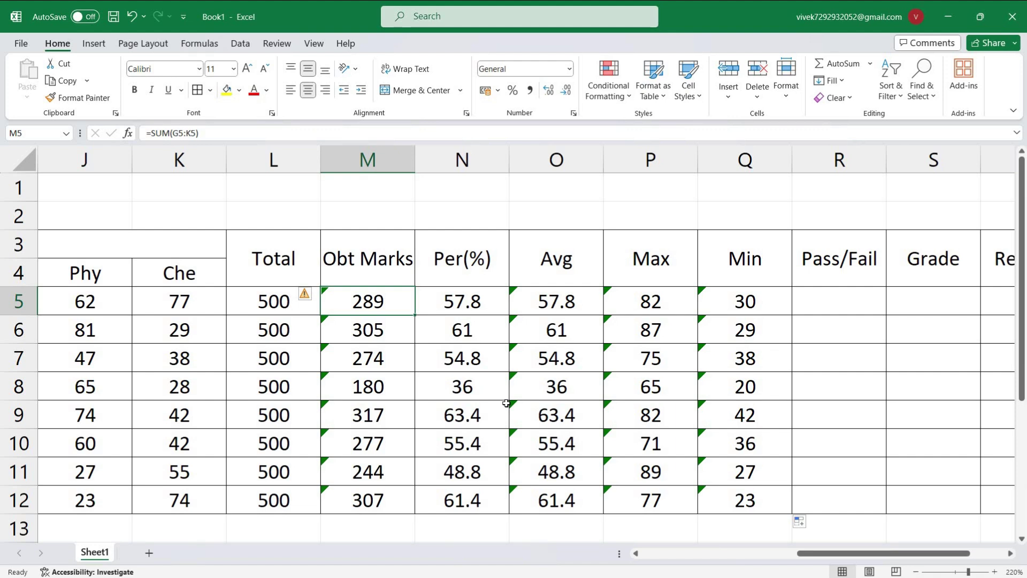
Determine the first student's result in R5 with the formula =IF(M5>=200, "Pass", "Fail").
click(804, 311)
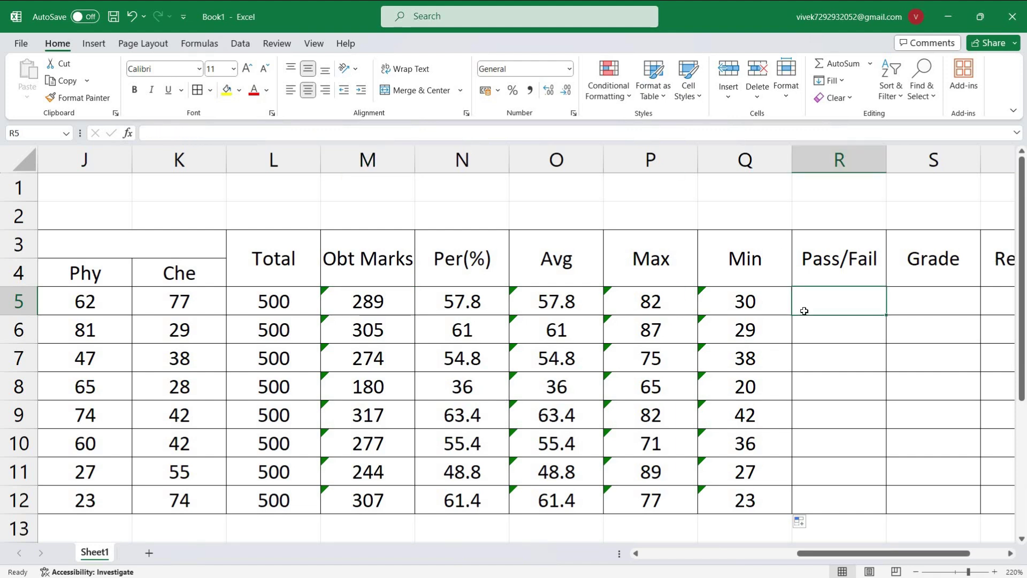
text(=)
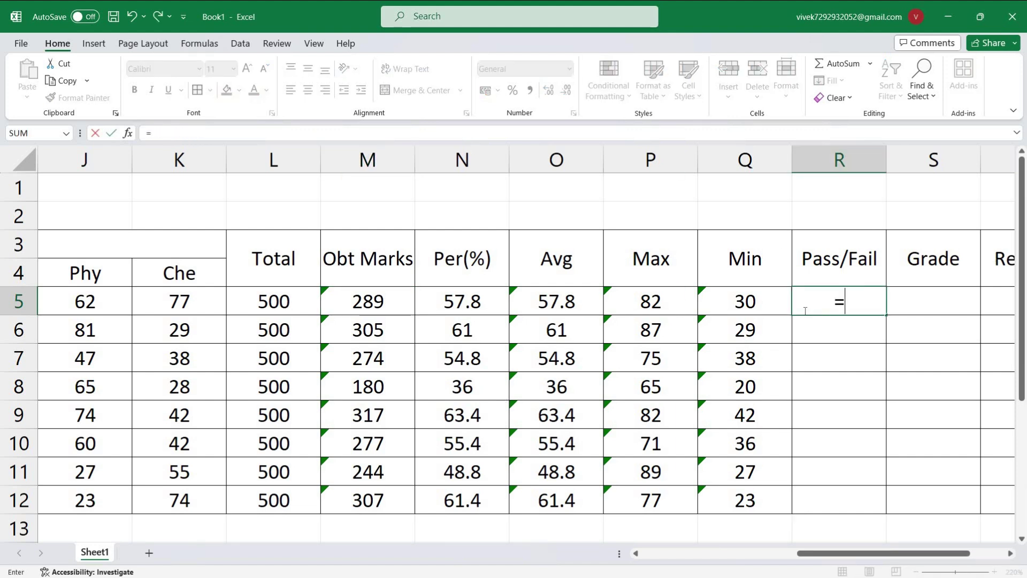
text(if)
key(Tab)
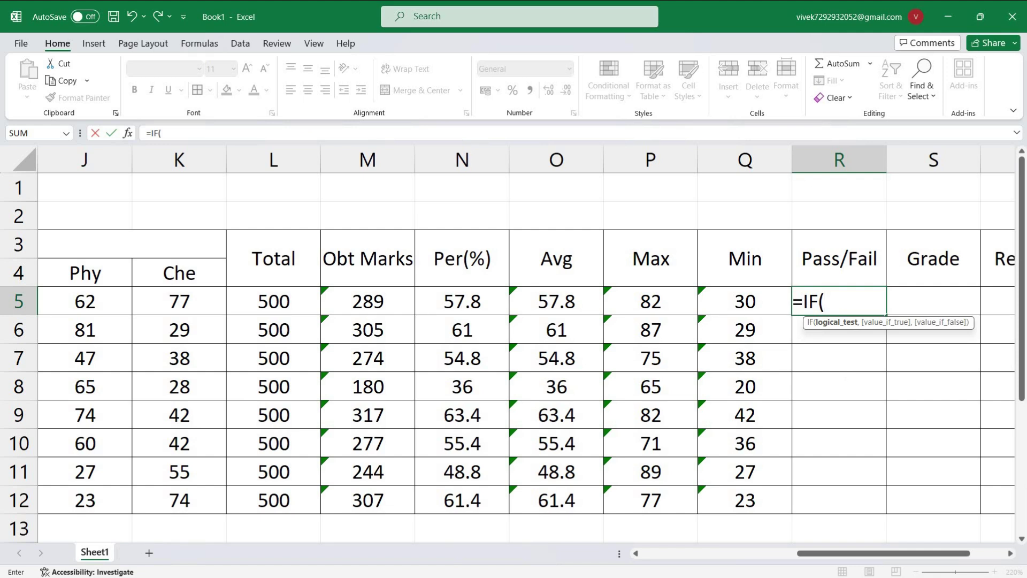
click(353, 308)
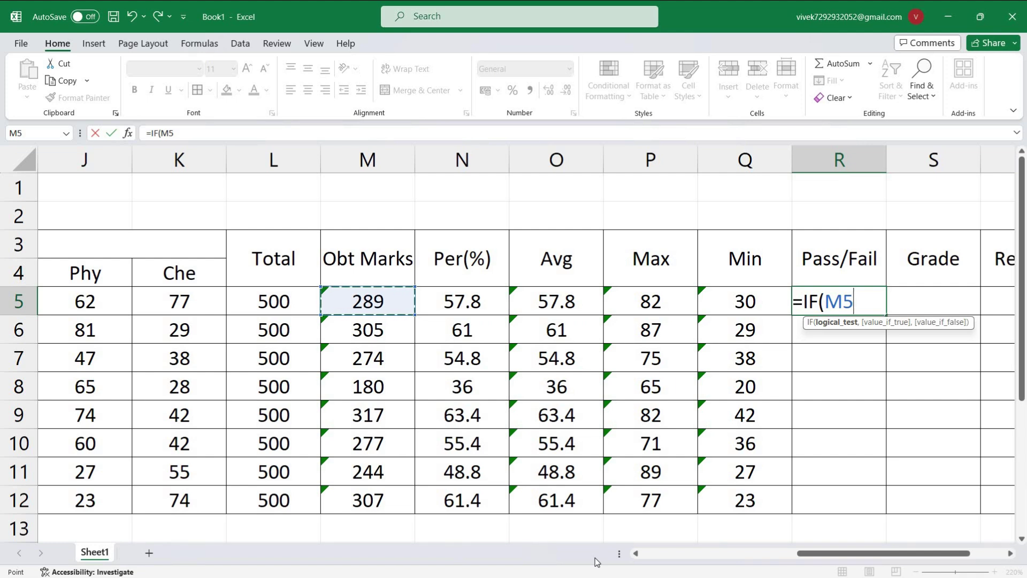
text(>=200)
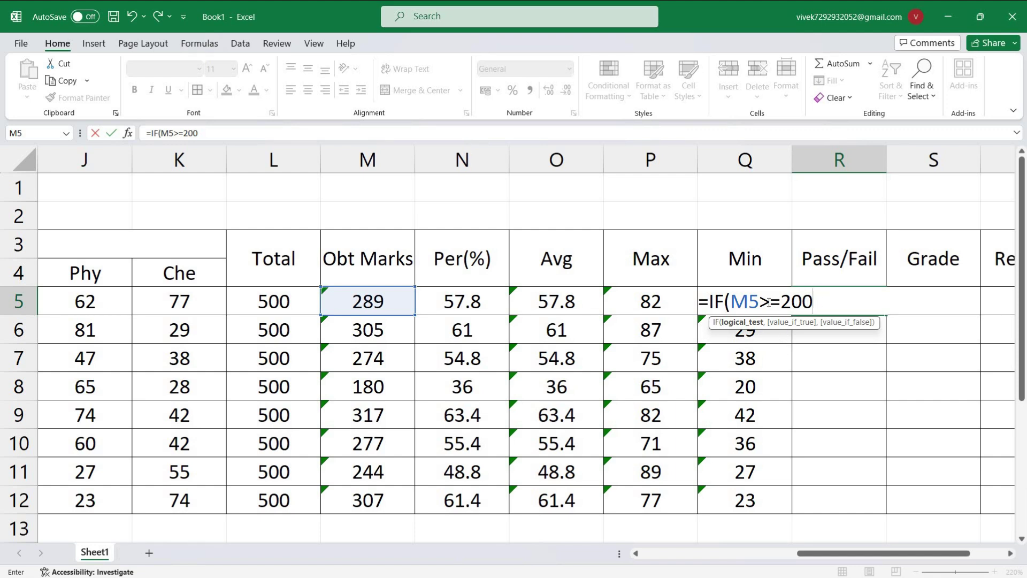
drag(819, 302, 726, 302)
click(816, 302)
text(,)
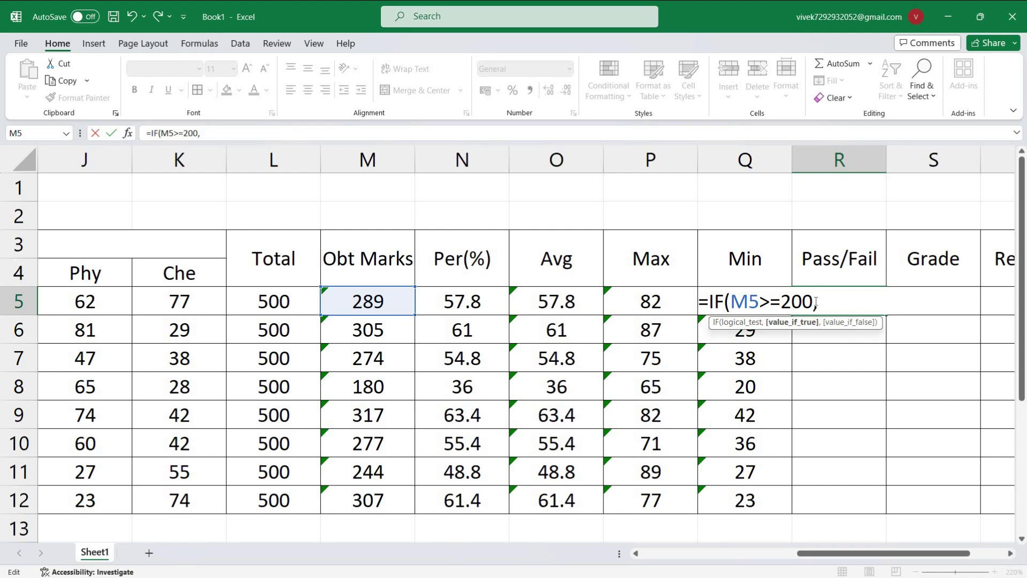
text( "Pass)
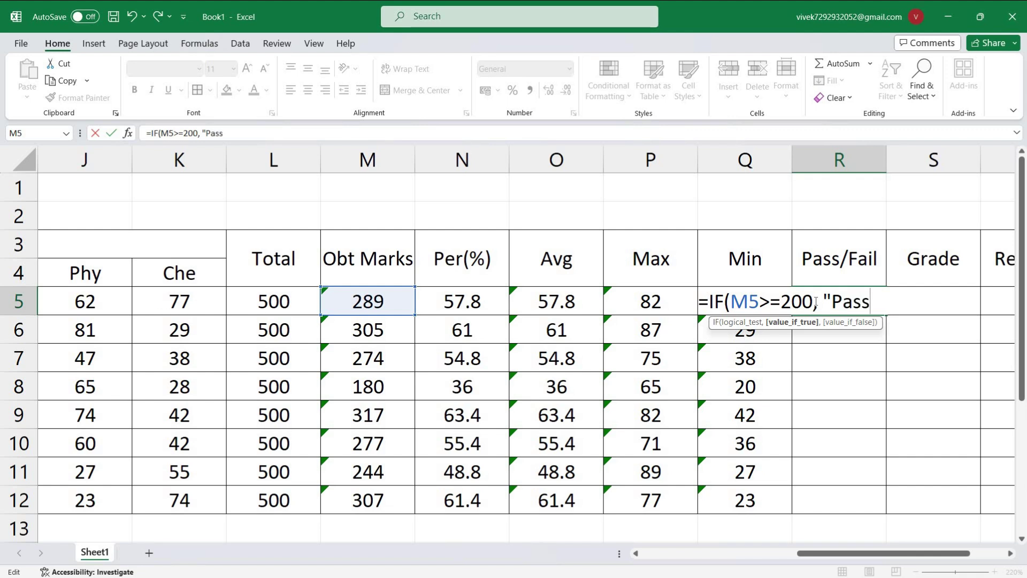
text(",)
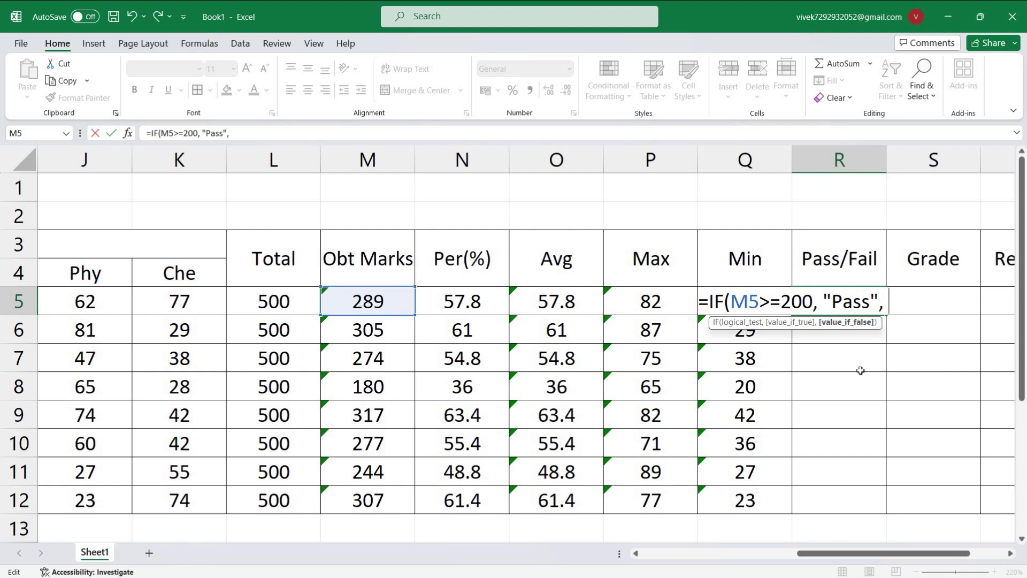
text( "Fai)
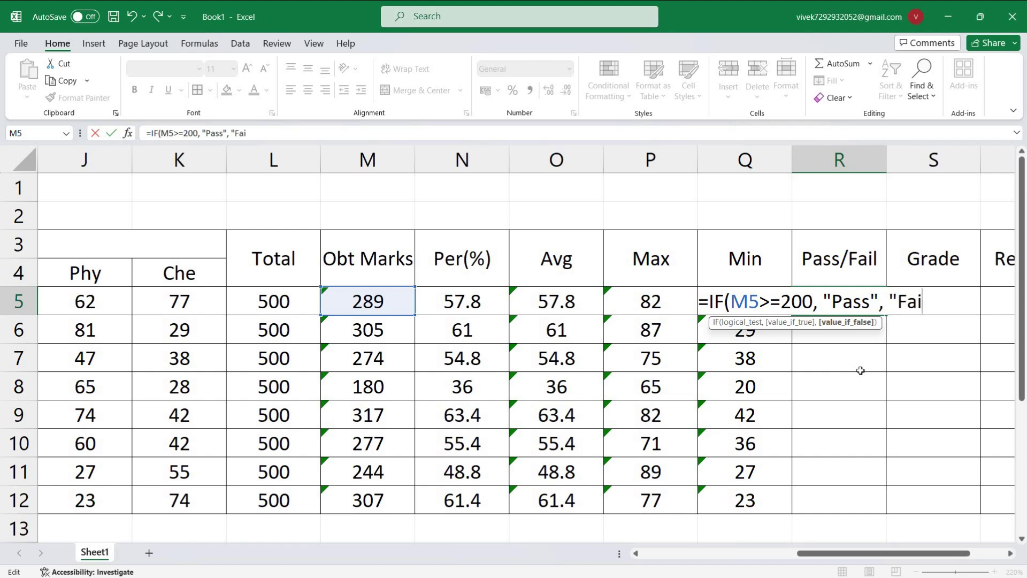
text(l")
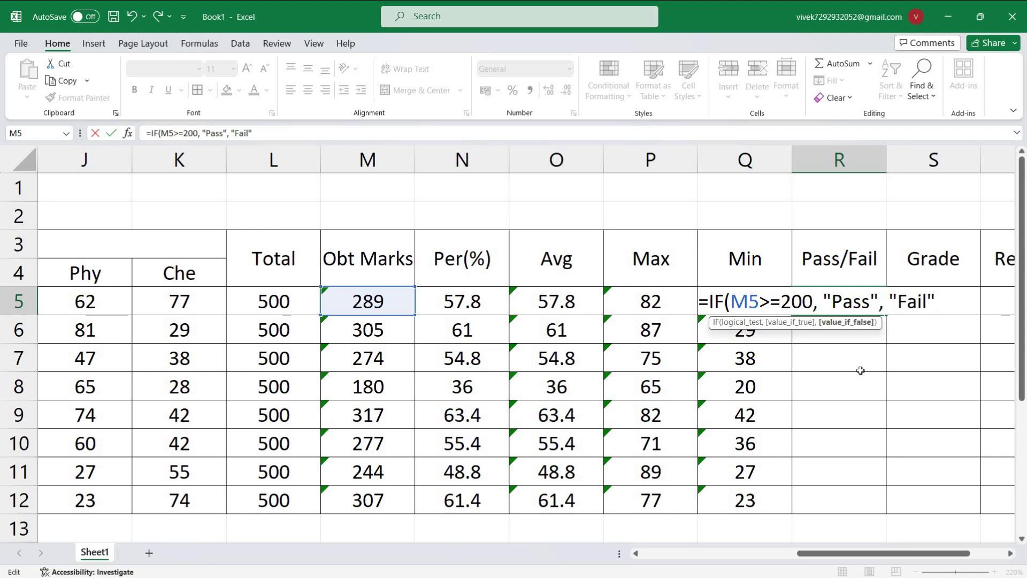
text())
key(Return)
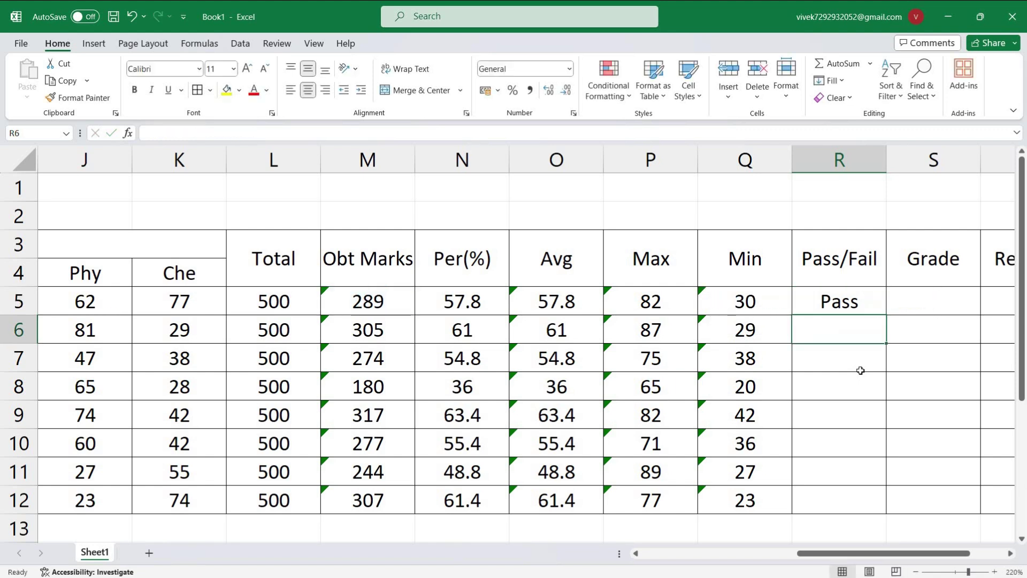
Fill the Pass/Fail formula from R5 down through R12 for all students.
key(Up)
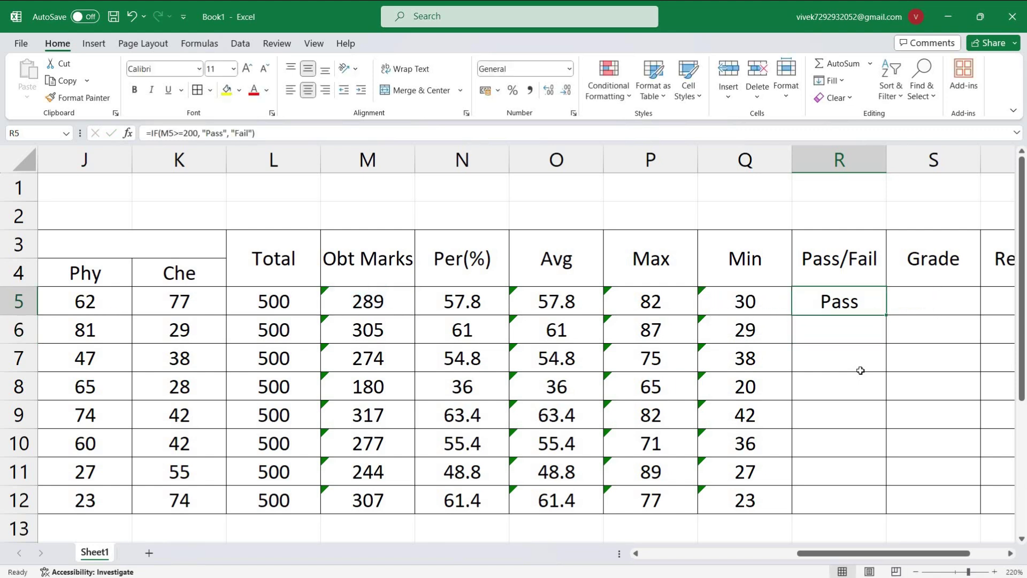
key(shift+Down)
key(shift+Down)
key(shift+Down)
key(shift+Down)
key(shift+Down)
key(shift+Down)
key(shift+Down)
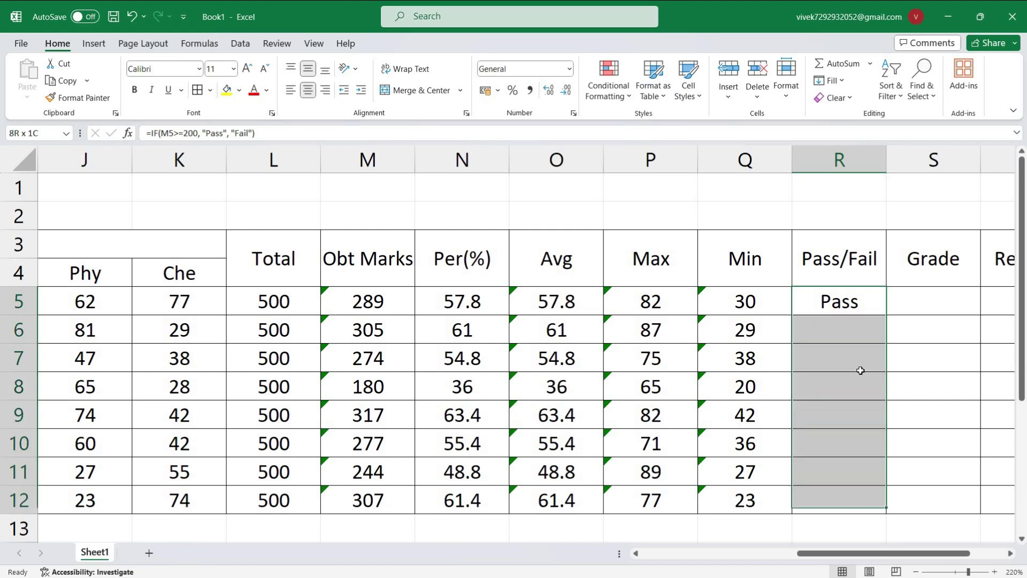
key(ctrl+d)
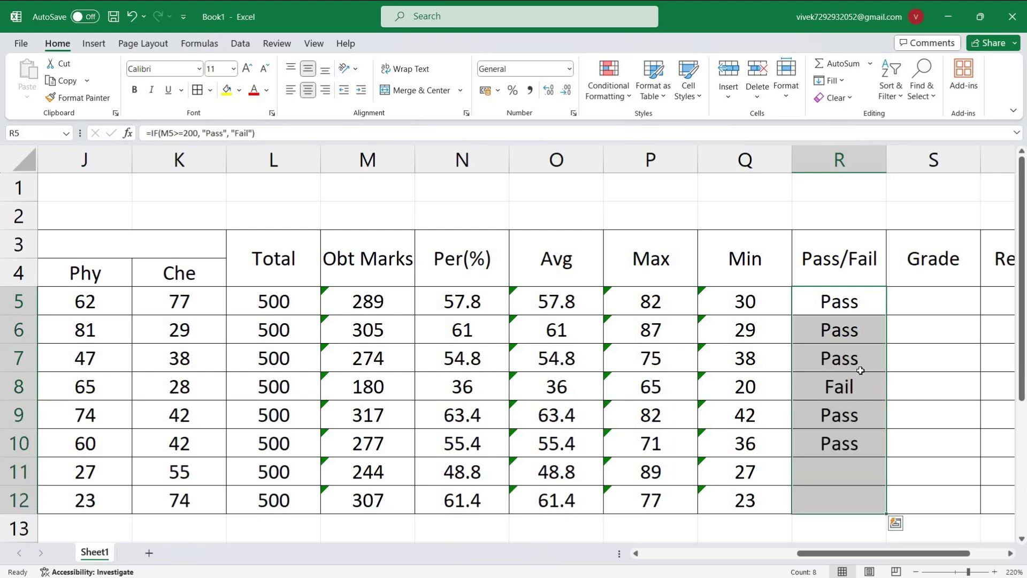
Check the Pass/Fail results and the R5 formula against the obtained marks in M5:M12, and review the marks and percentage columns.
click(841, 397)
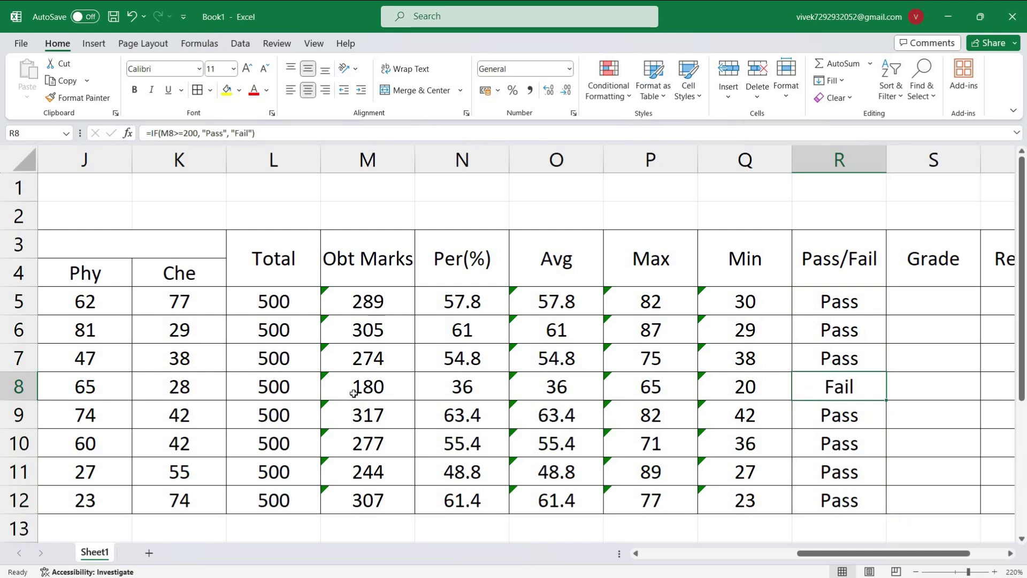
click(374, 386)
drag(380, 299, 410, 496)
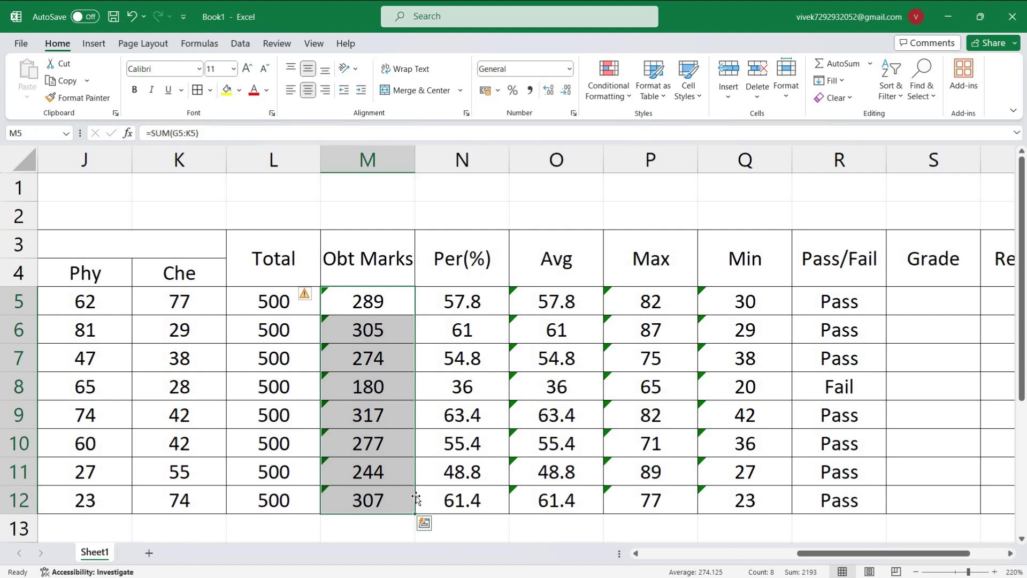
click(815, 305)
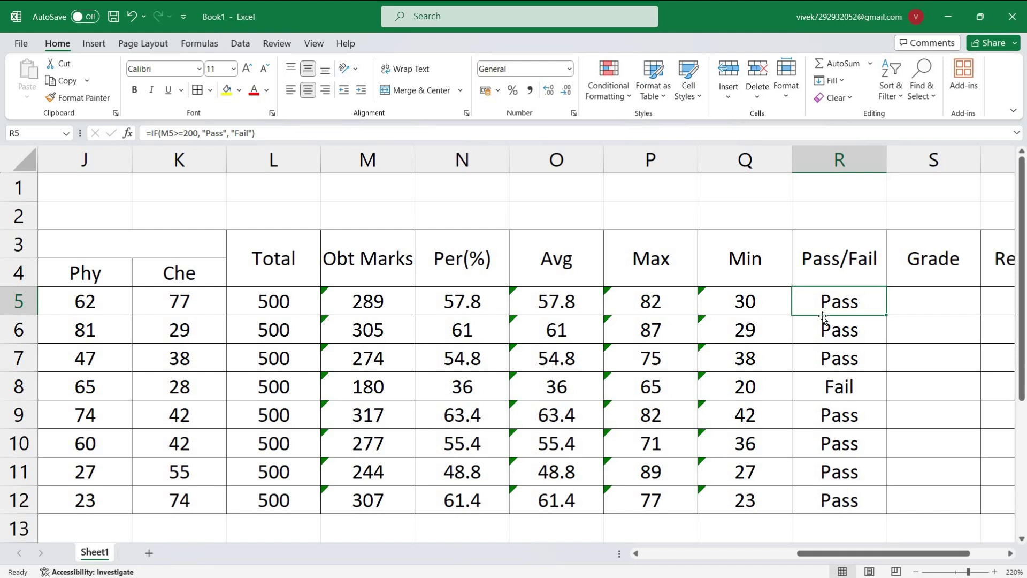
double_click(834, 304)
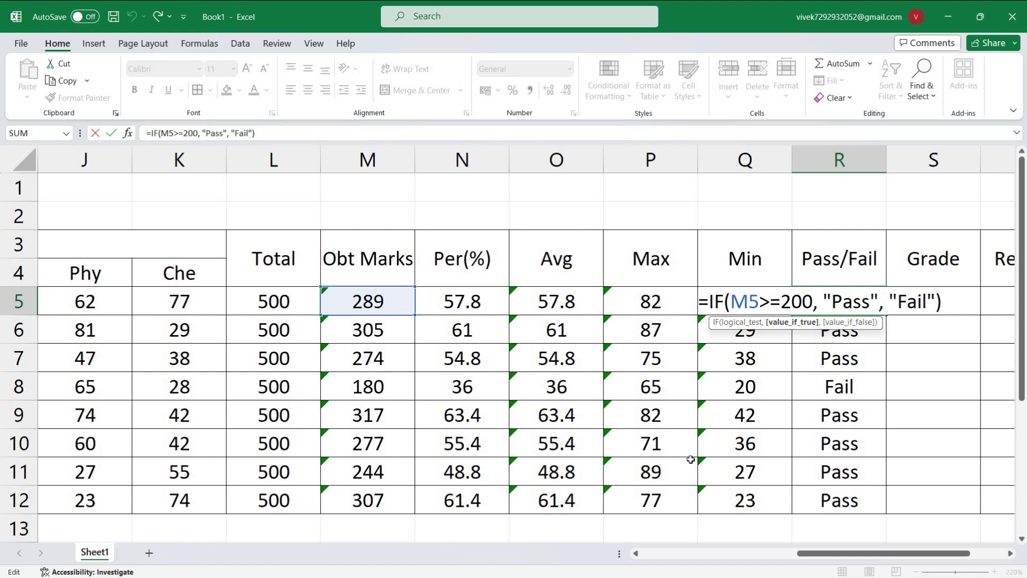
key(Tab)
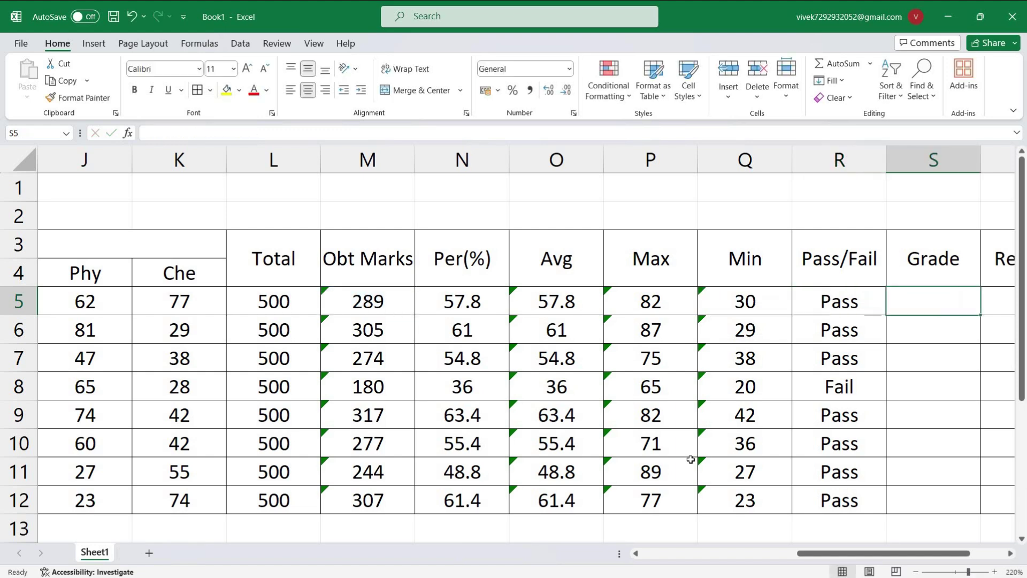
key(Left)
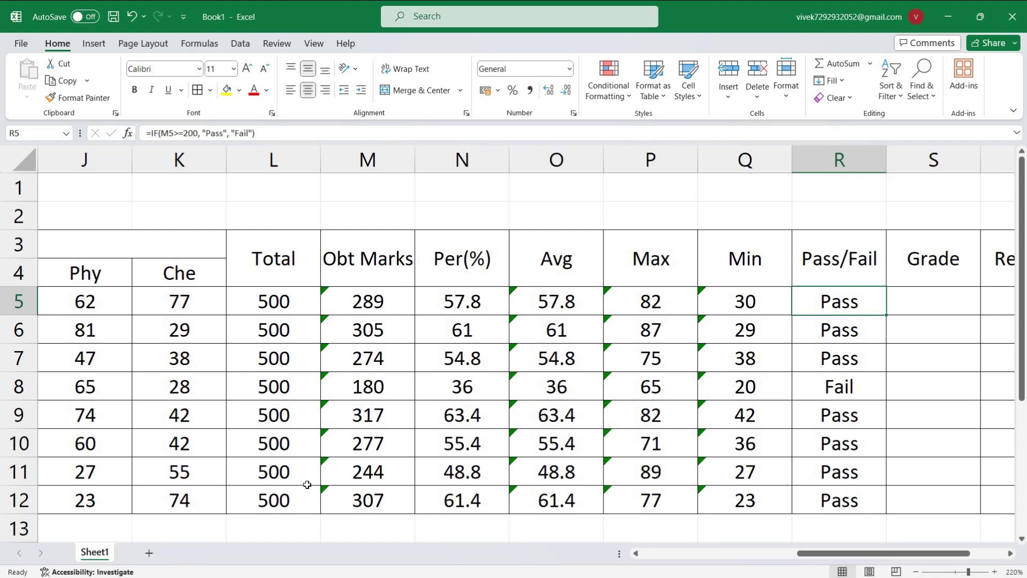
key(Right)
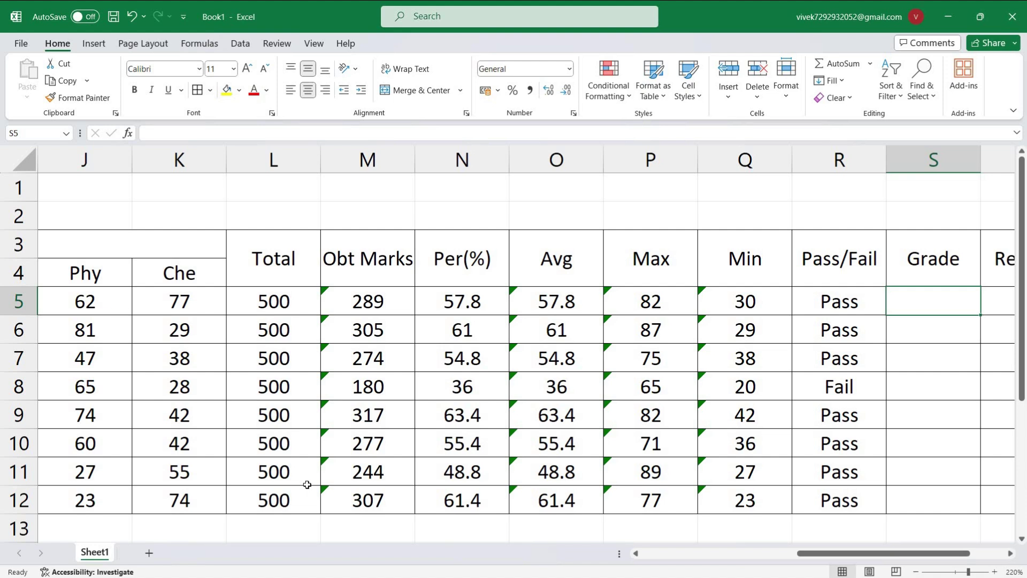
click(551, 310)
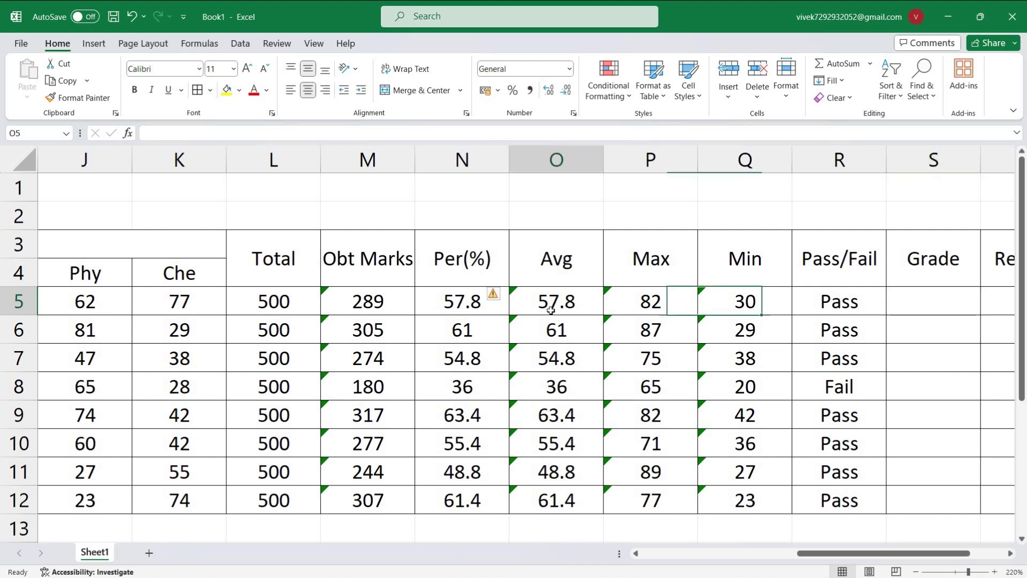
click(351, 246)
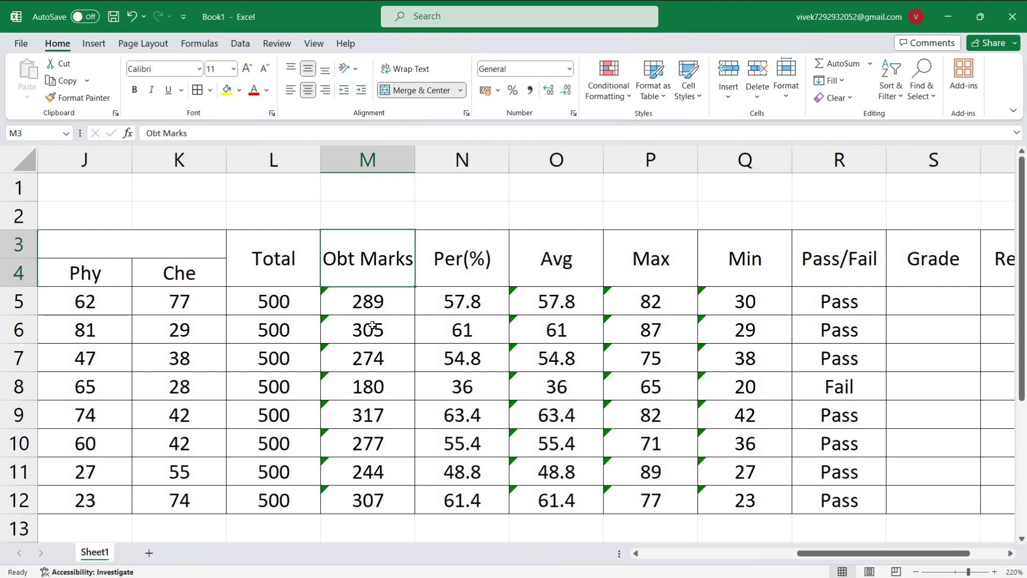
click(462, 300)
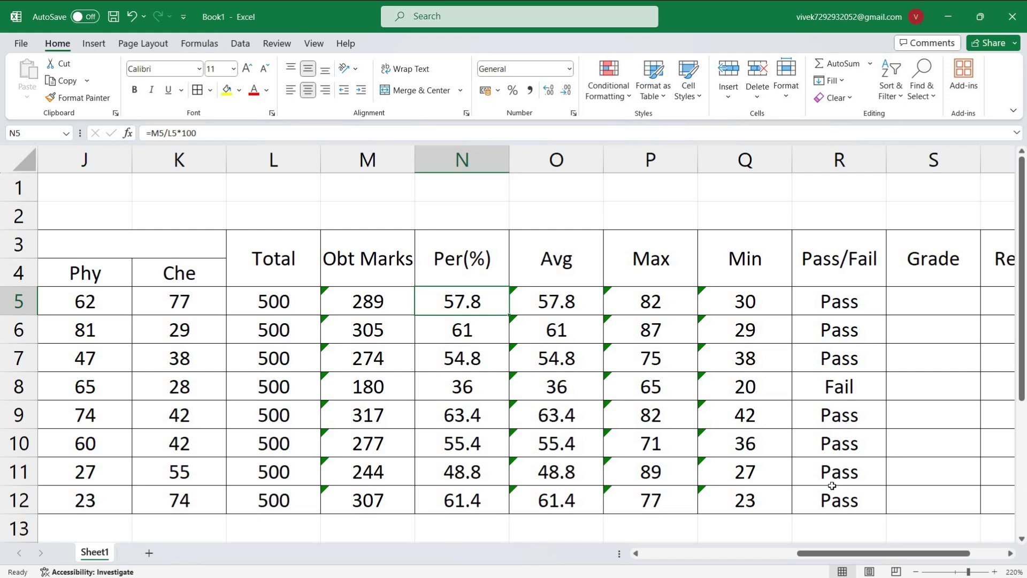
Begin the first student's grade formula in S5 with an IF test returning "A" when M5>300.
drag(852, 550, 867, 560)
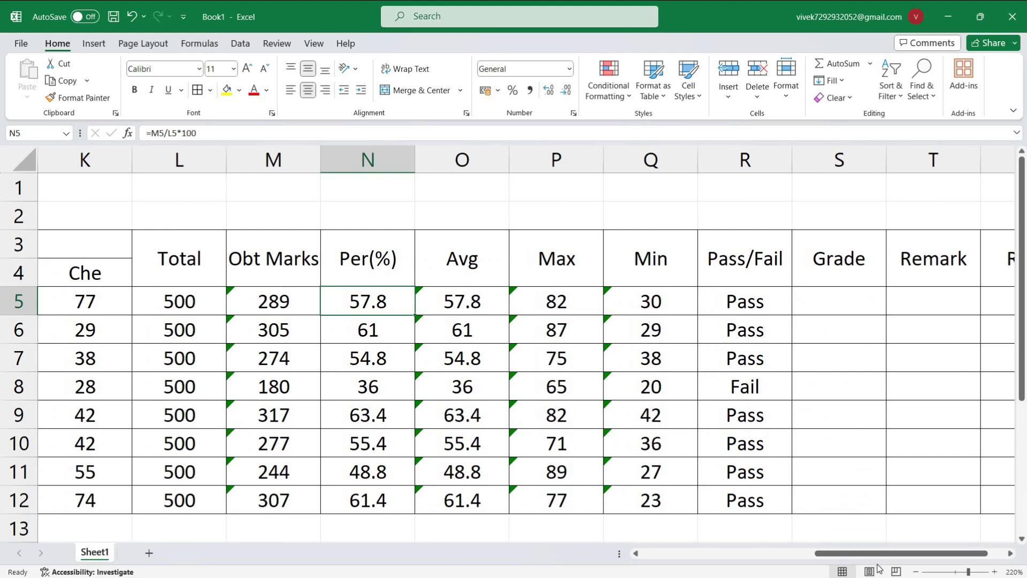
drag(898, 557, 917, 559)
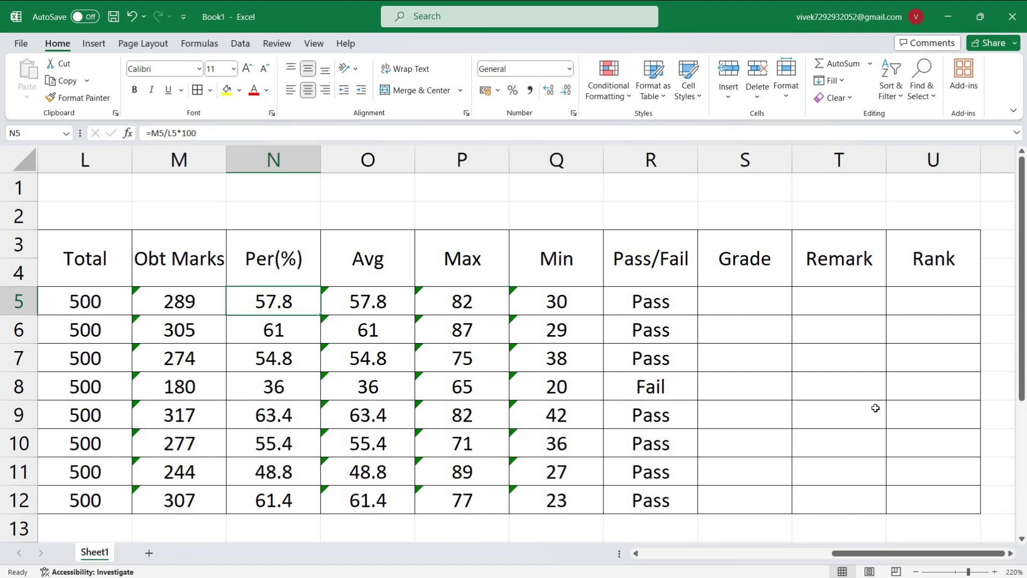
click(714, 297)
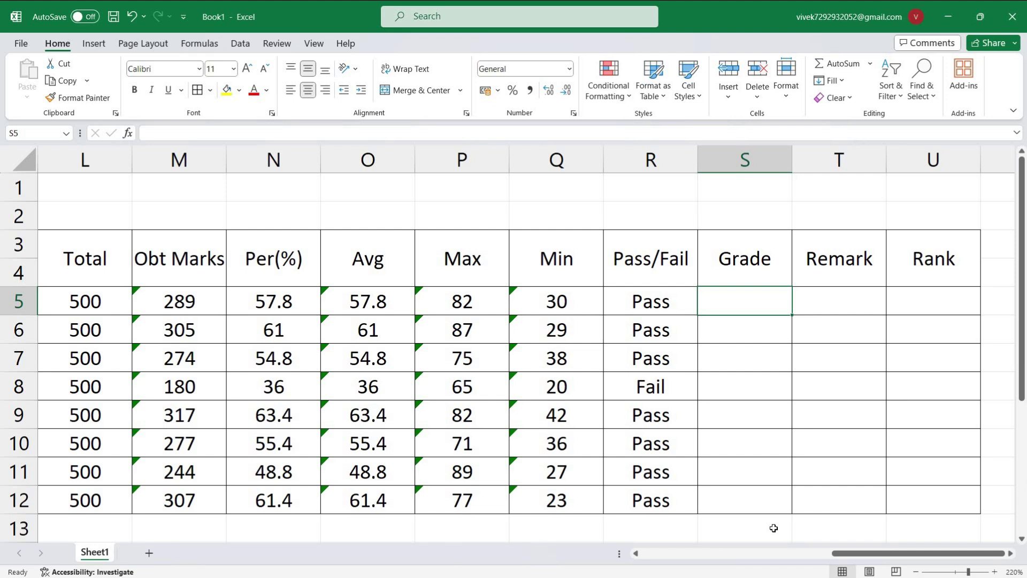
text(=)
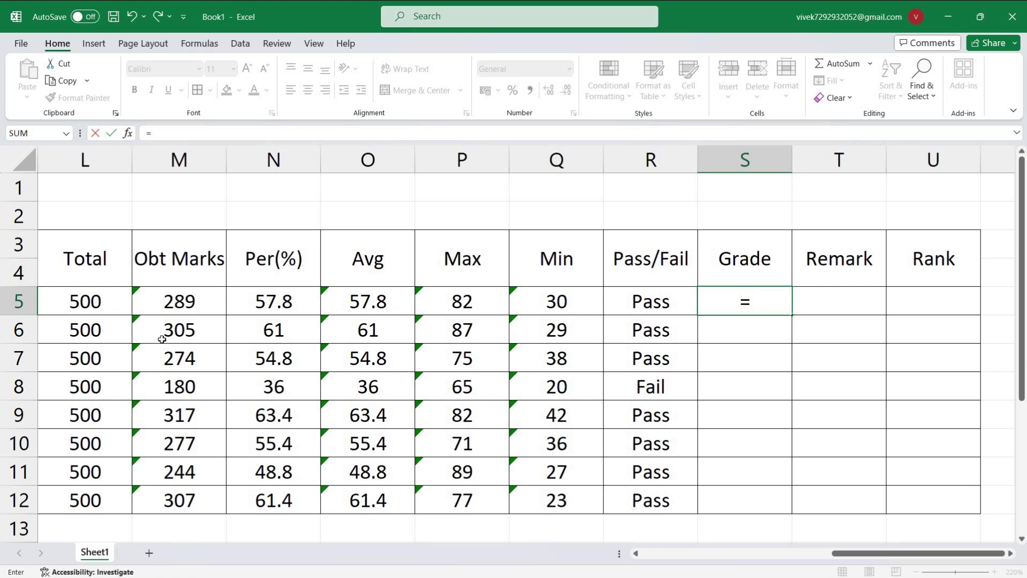
text(if)
key(Tab)
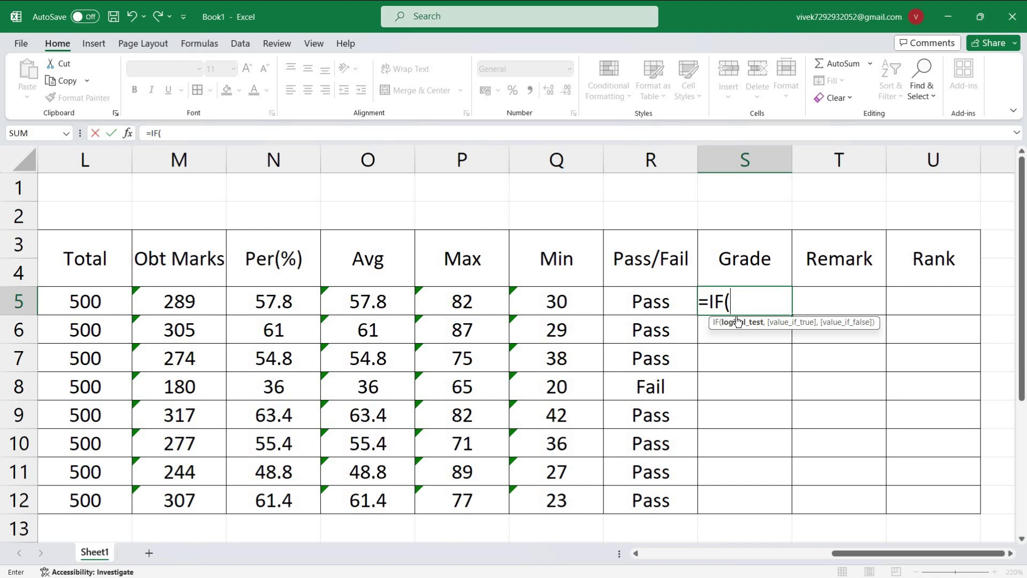
click(171, 302)
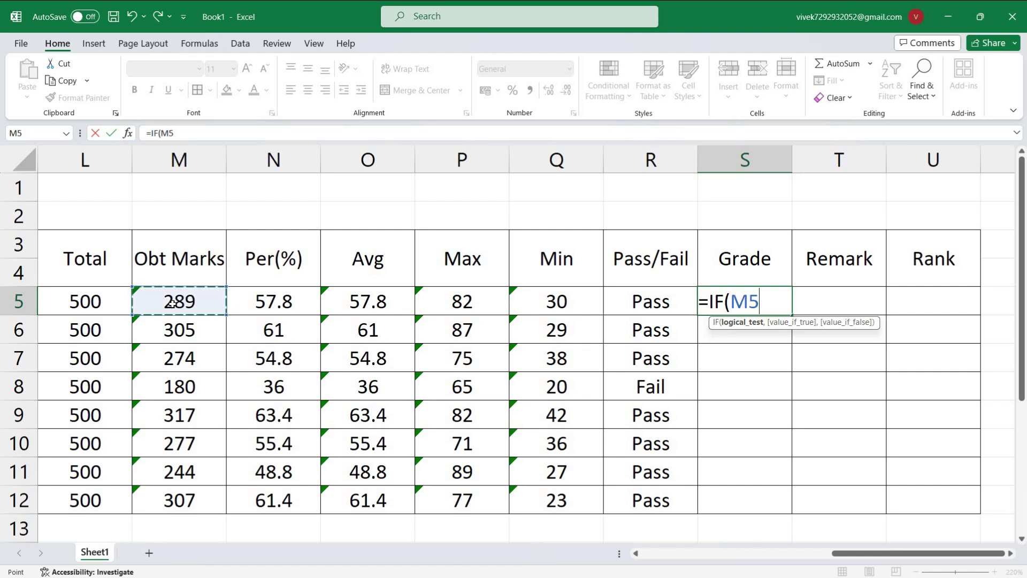
text(>300)
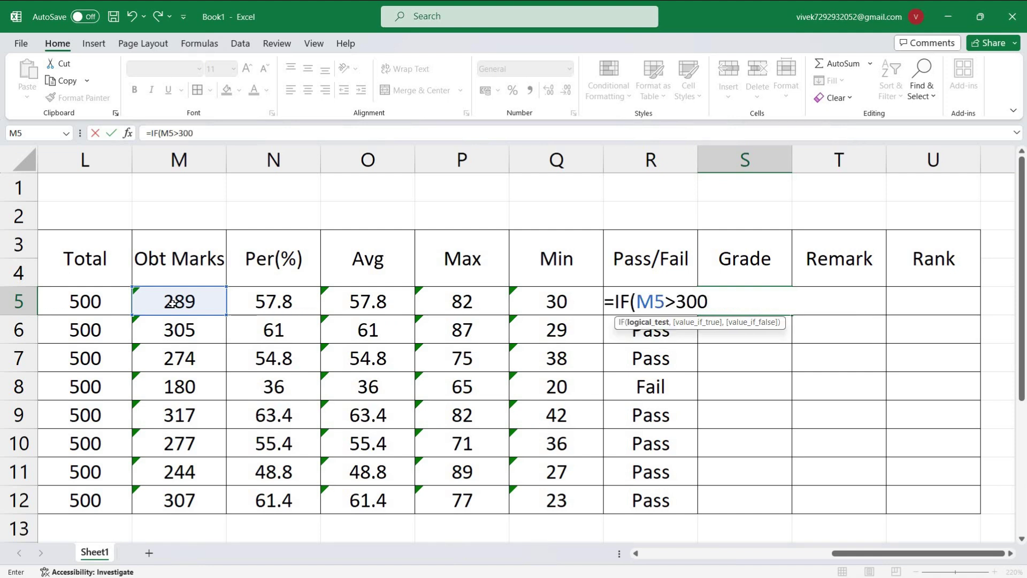
text(,)
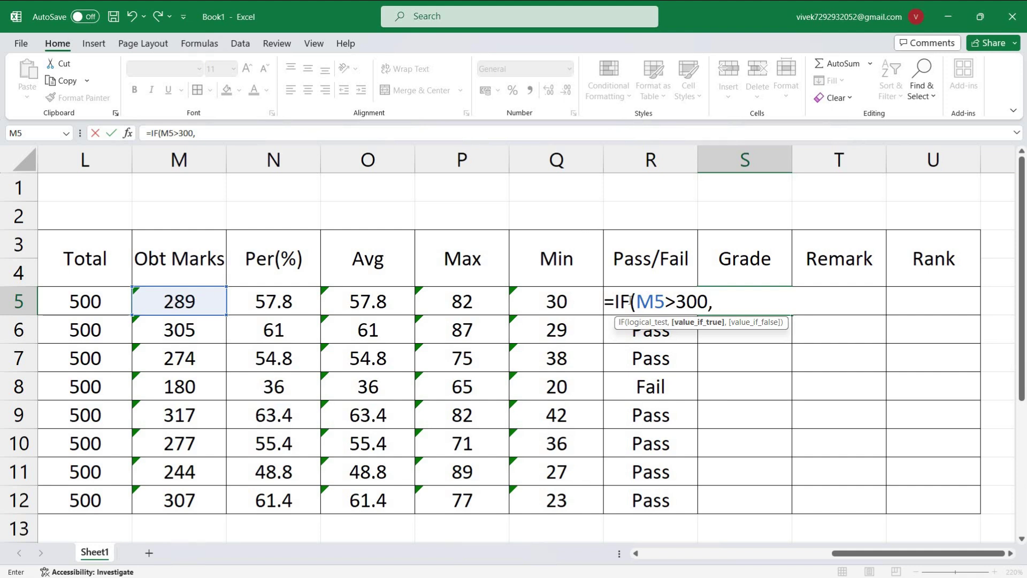
text( "A",)
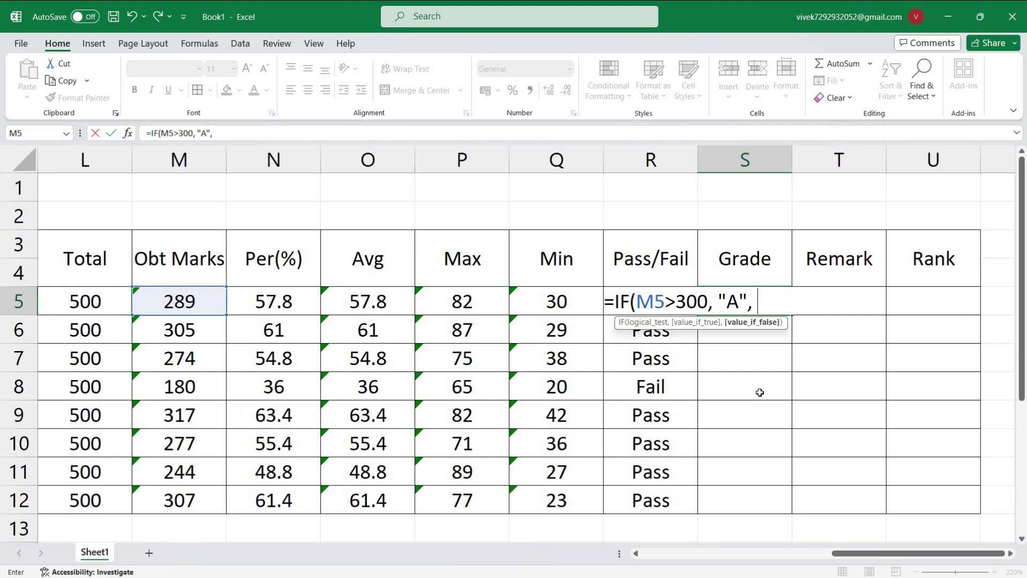
Nest a second IF in the S5 grade formula that returns "B" when M5>=250.
text(if)
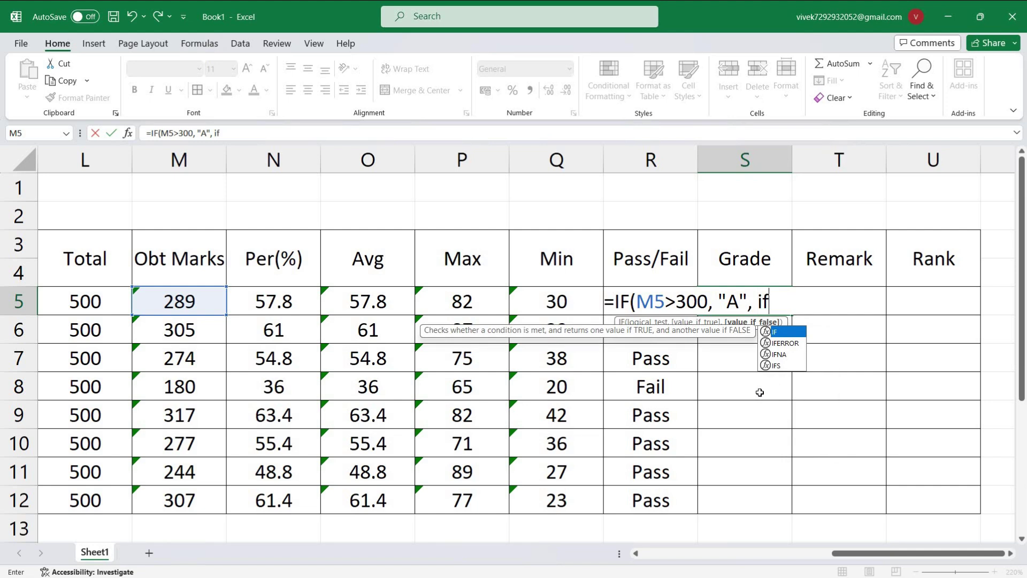
key(Tab)
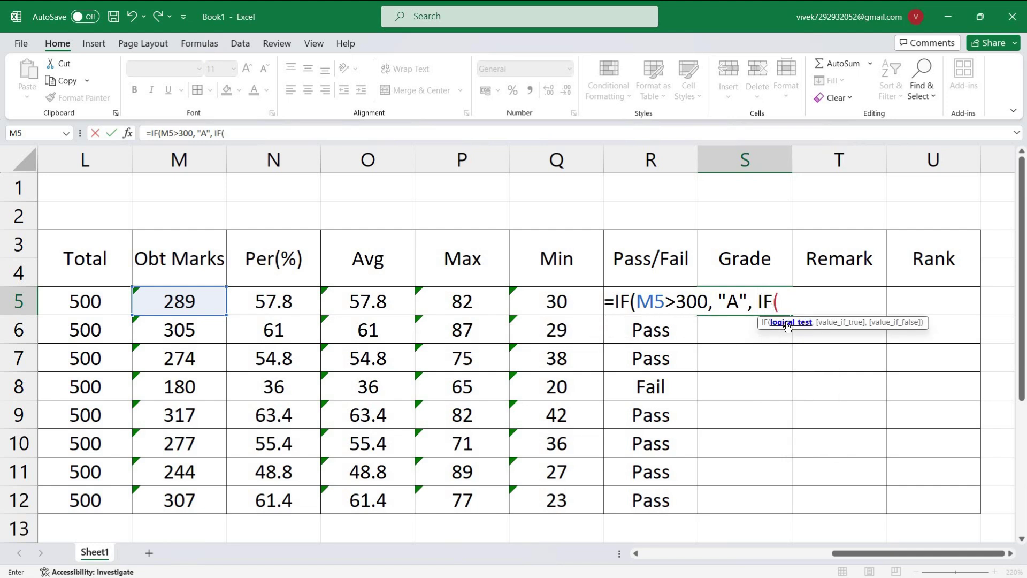
click(153, 300)
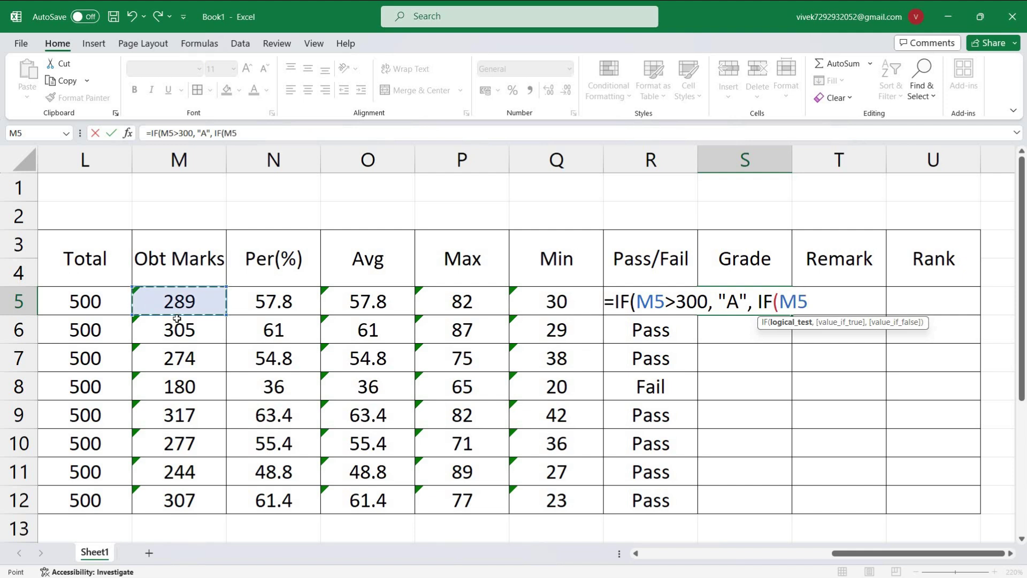
text(>=250)
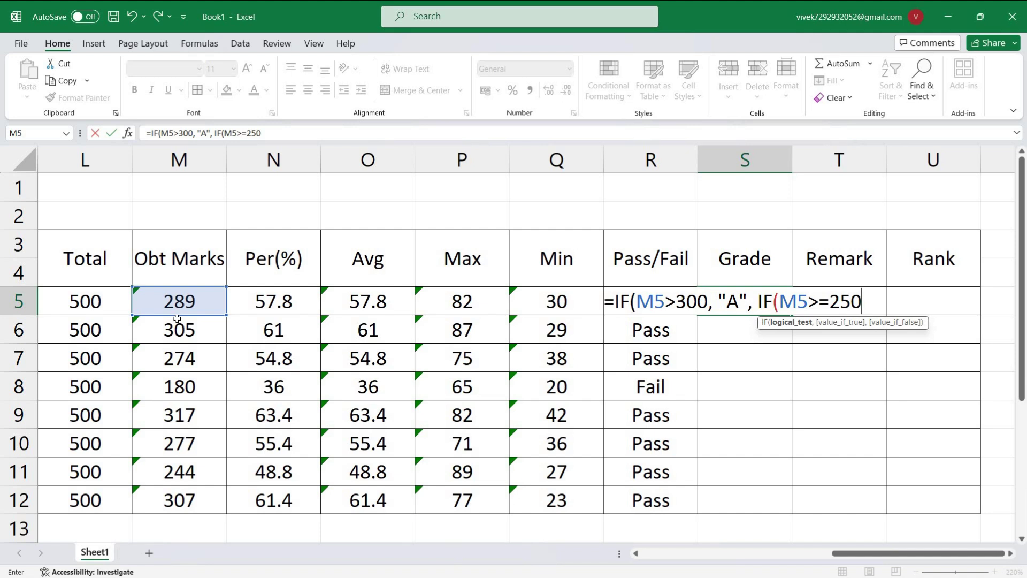
text(, "B")
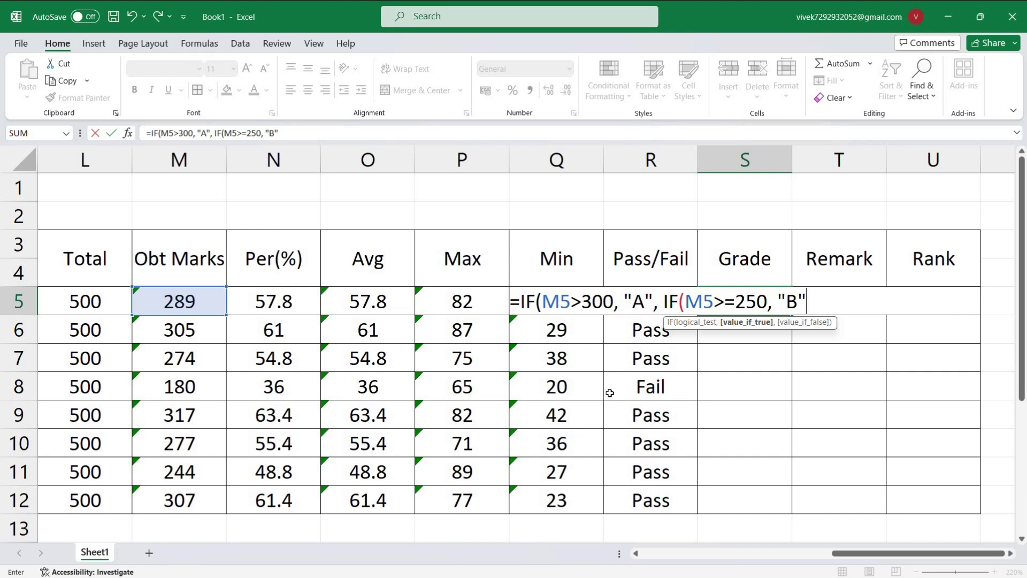
Nest a third IF in the S5 grade formula that returns "C" when M5>=200.
text(, if)
key(Tab)
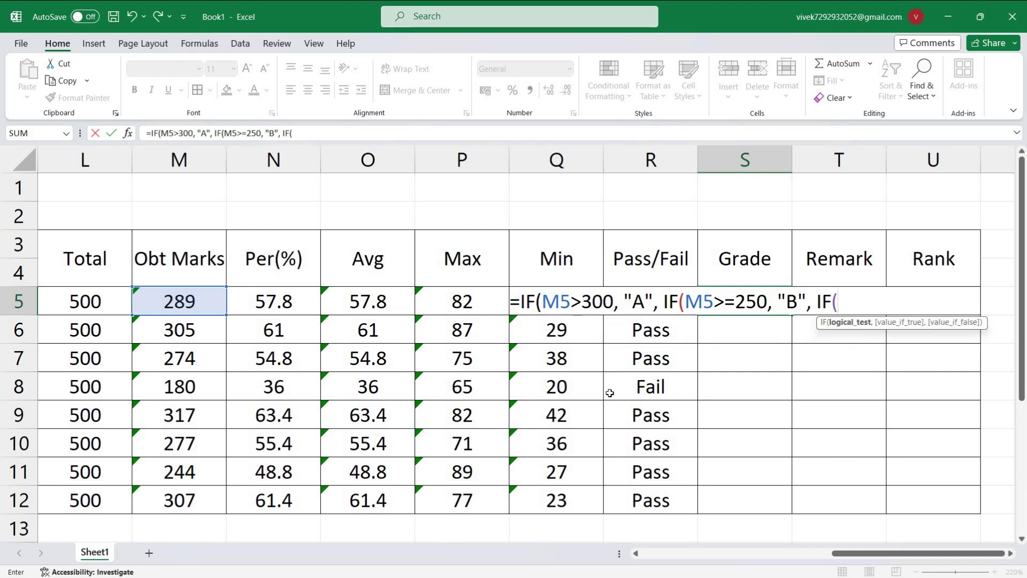
click(205, 296)
text(>)
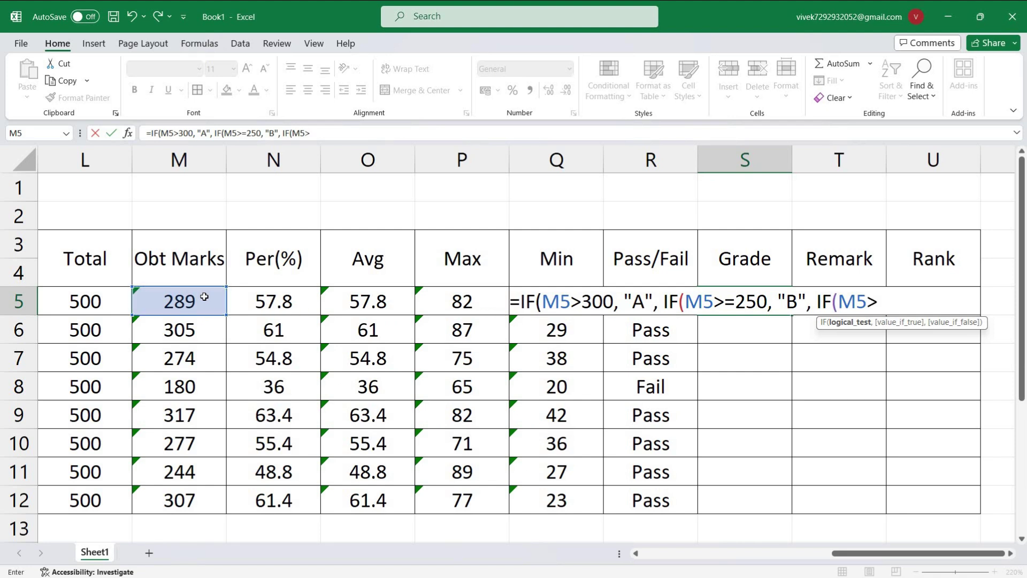
text(=200)
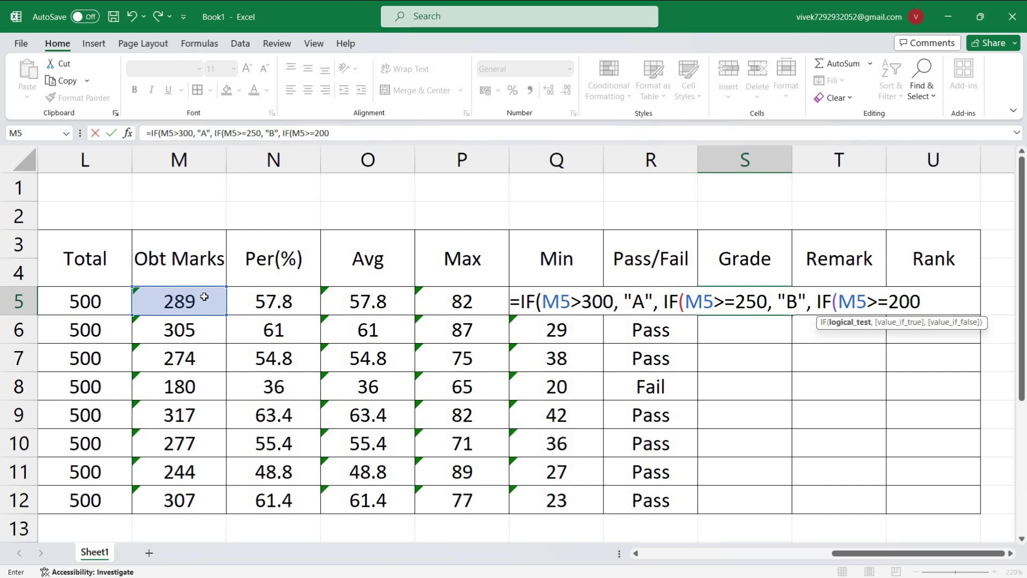
text(, ")
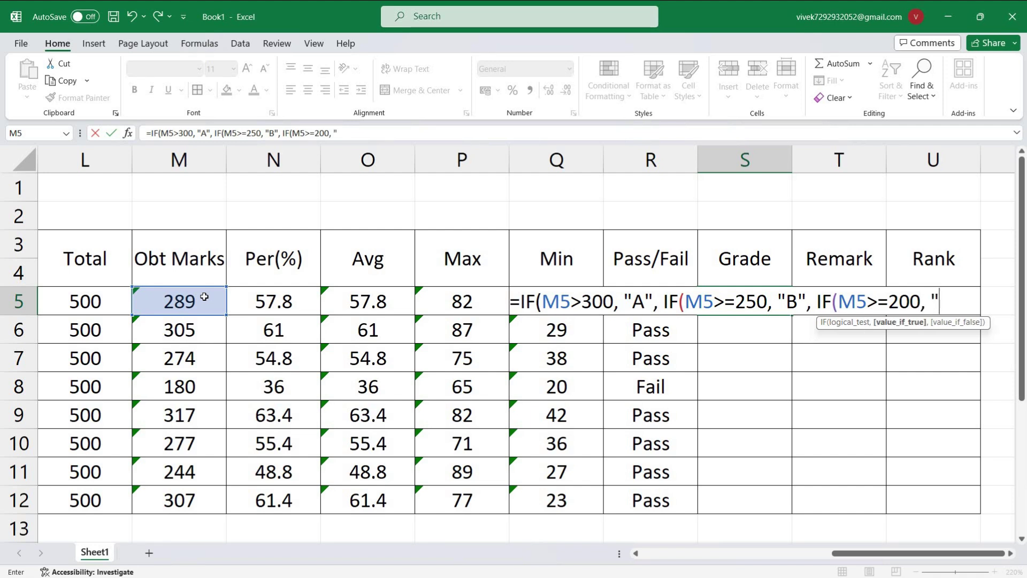
text(C")
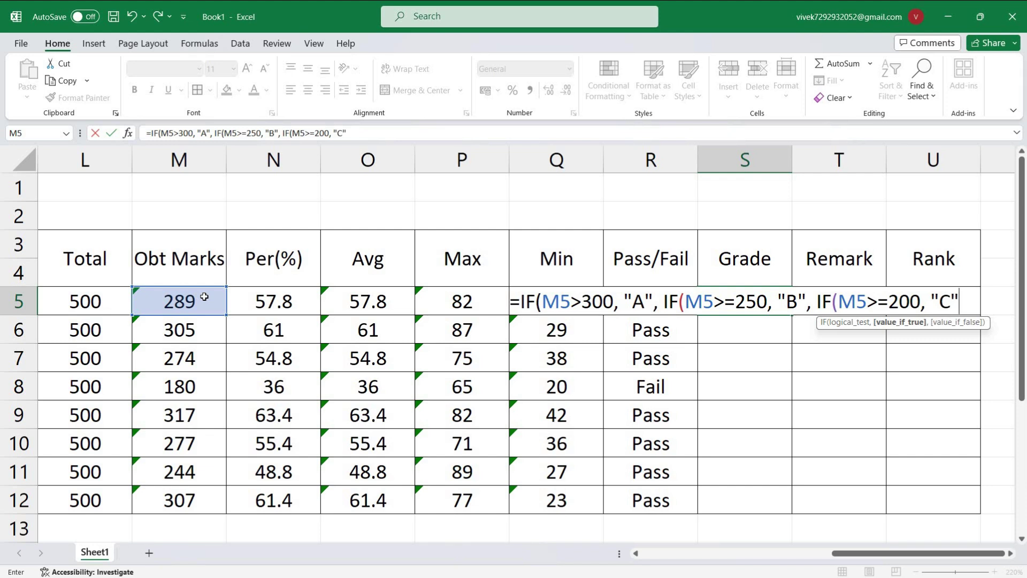
text(, )
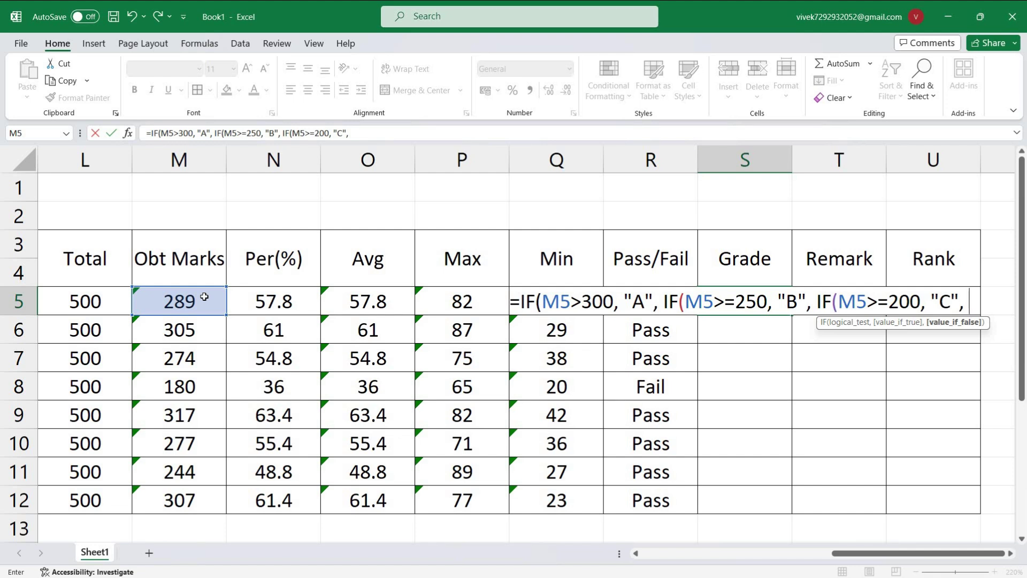
Complete the S5 grade formula with "F" as the fallback grade and close all three nested IFs with parentheses.
text("F"))
key(Return)
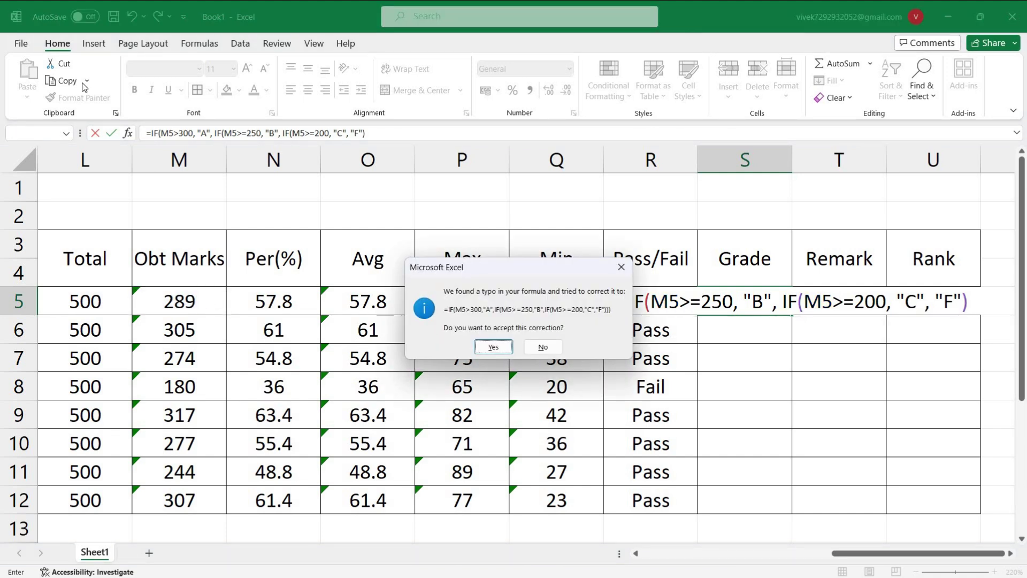
click(619, 270)
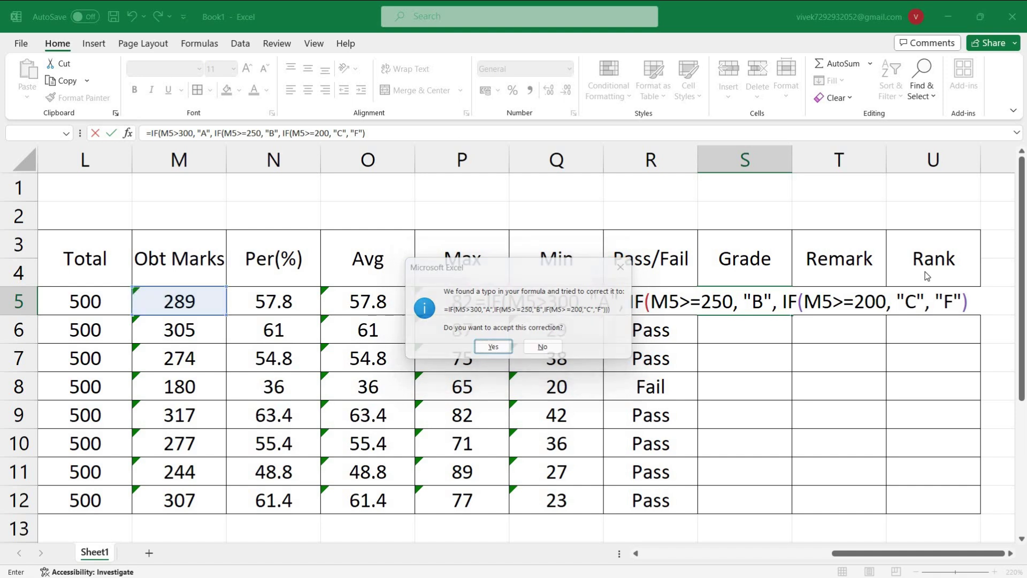
click(620, 278)
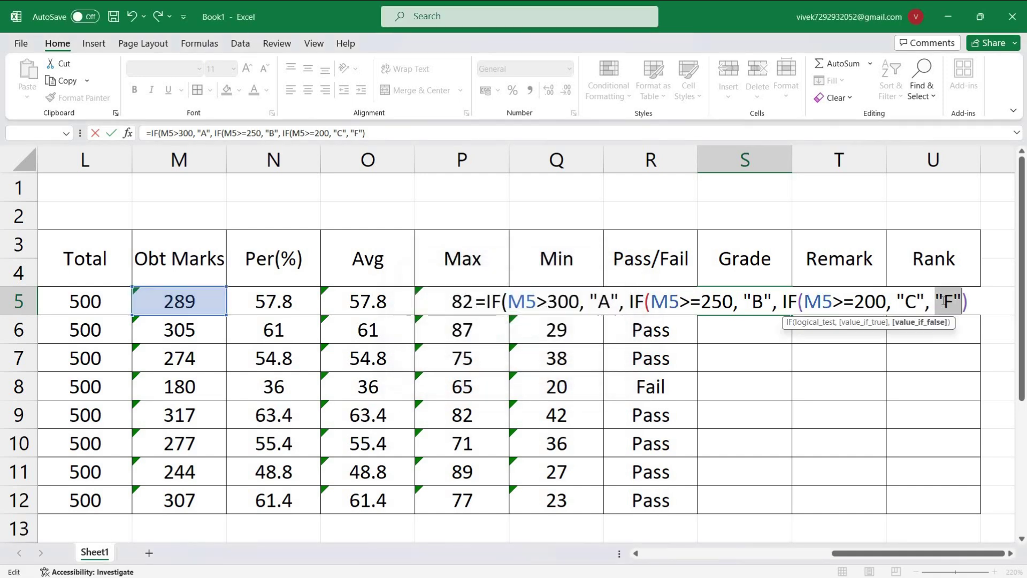
click(975, 302)
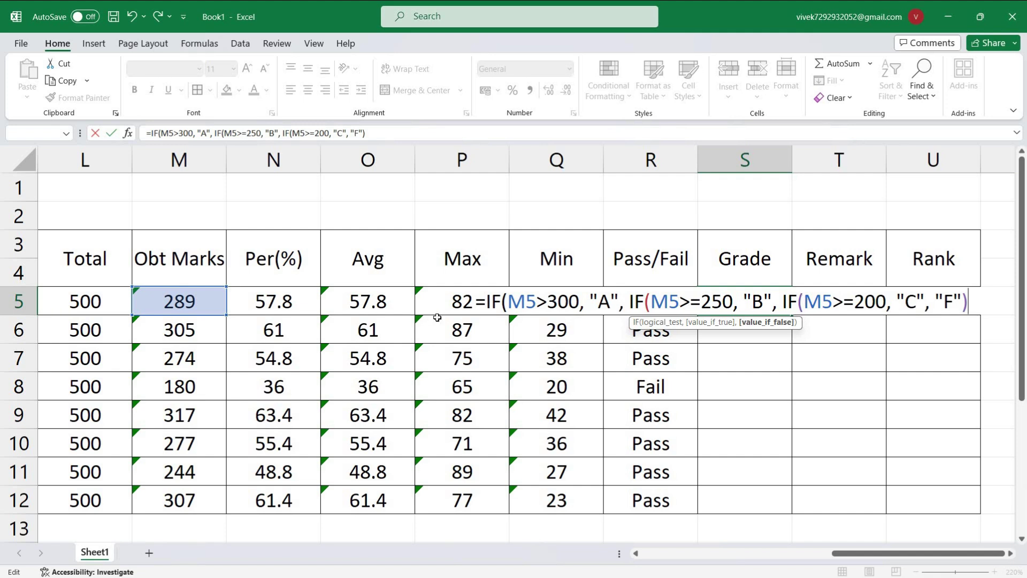
text()))
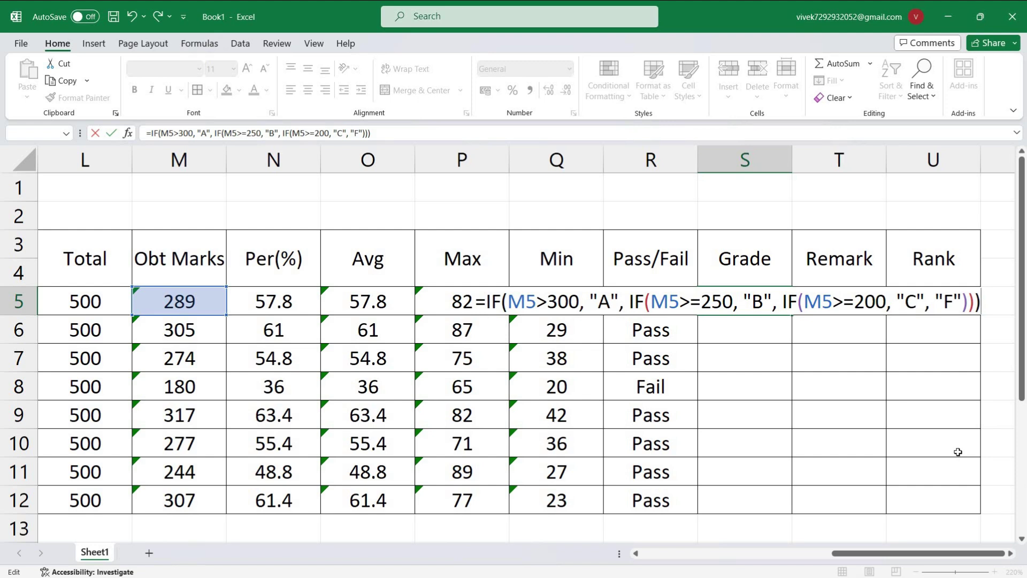
key(Return)
Fill the grade formula from S5 down through S12 for all students and check the formula in S8.
key(Up)
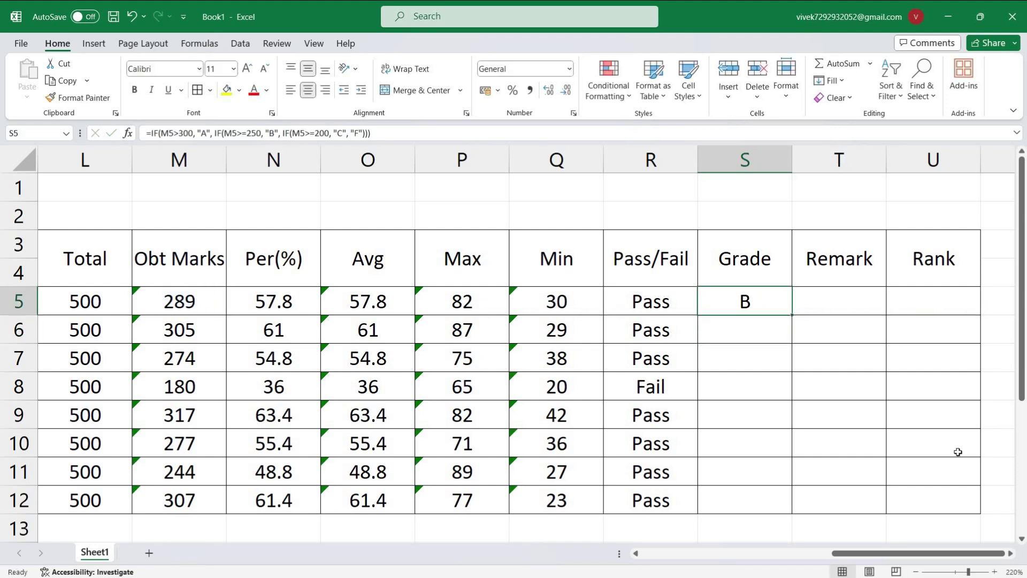
key(shift+Down)
key(shift+Down)
key(shift+Down)
key(shift+Down)
key(shift+Down)
key(shift+Down)
key(shift+Down)
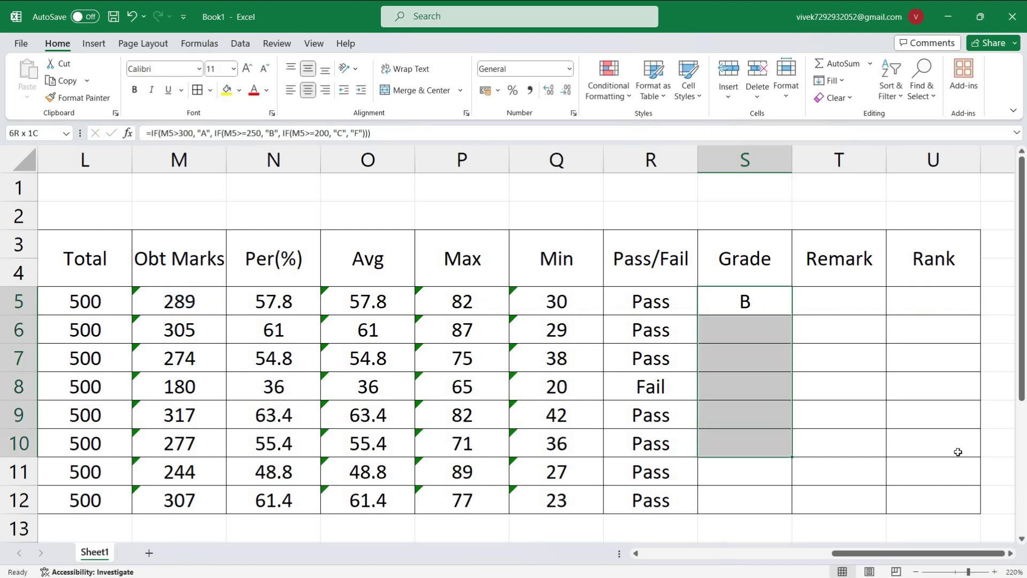
key(ctrl+d)
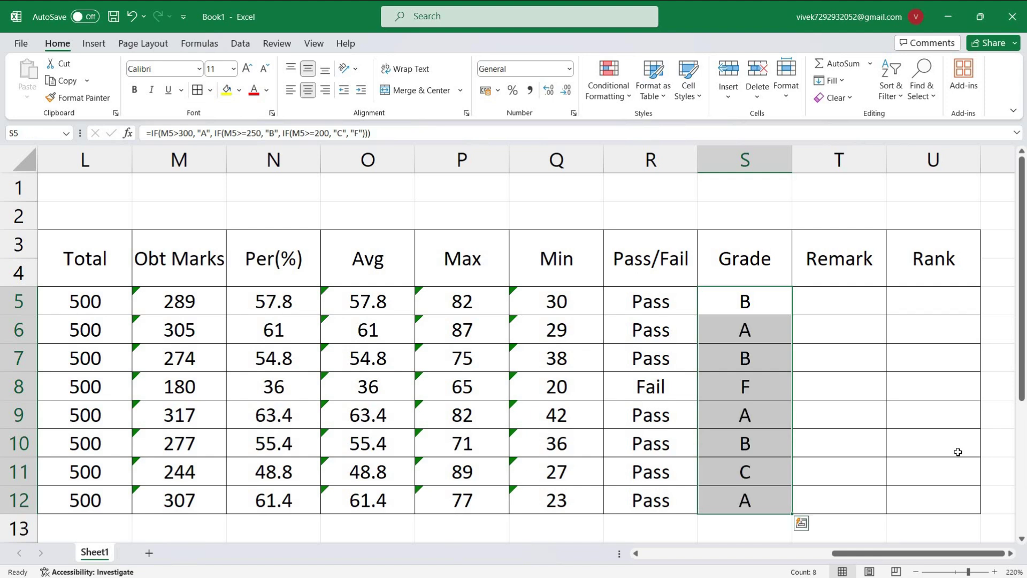
click(834, 388)
click(732, 390)
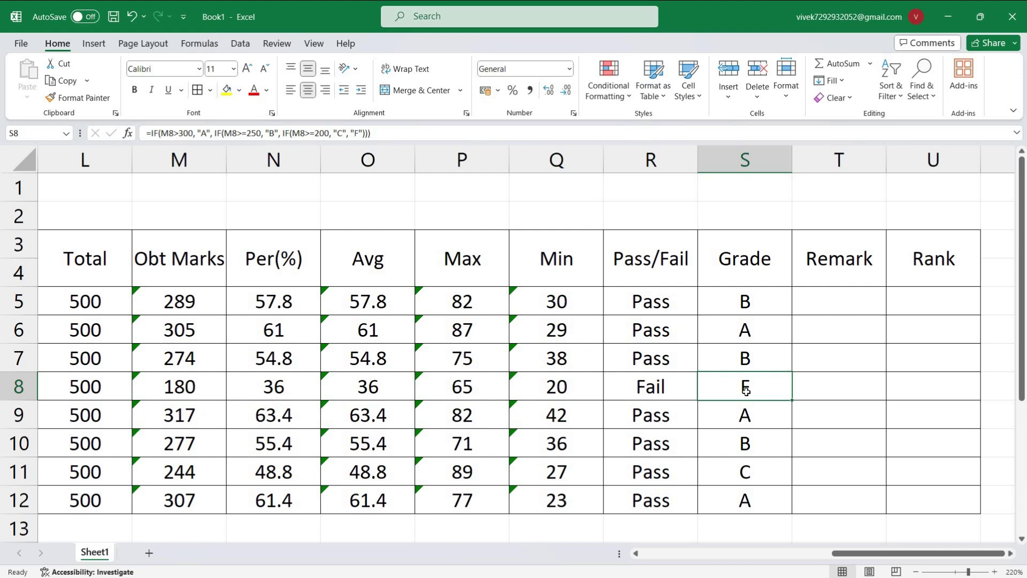
Test the Pass/Fail and grade formulas by setting M9 to 150, undo that change, and inspect the grades in S9 and S5.
click(177, 415)
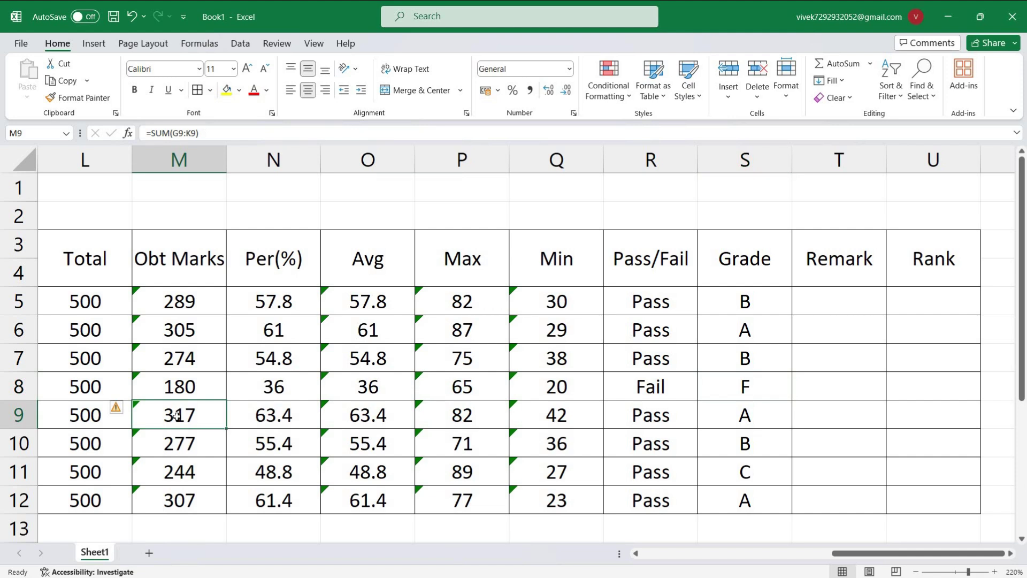
text(150)
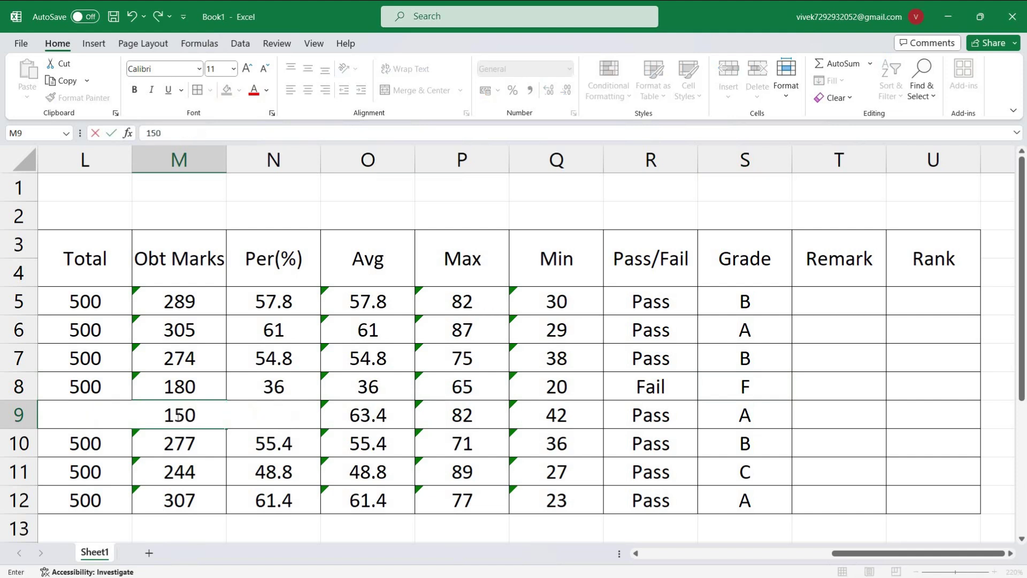
key(Return)
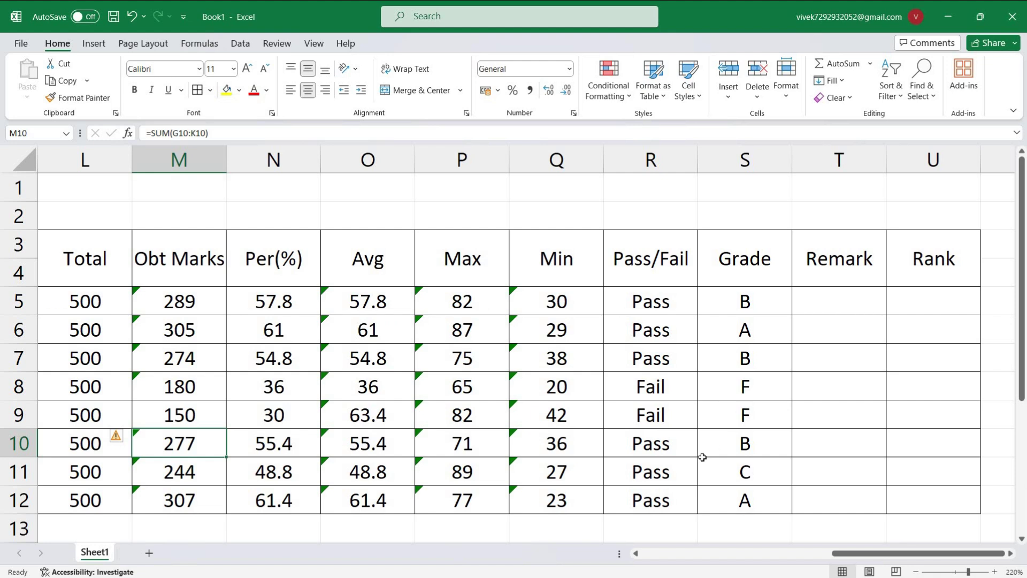
key(ctrl+z)
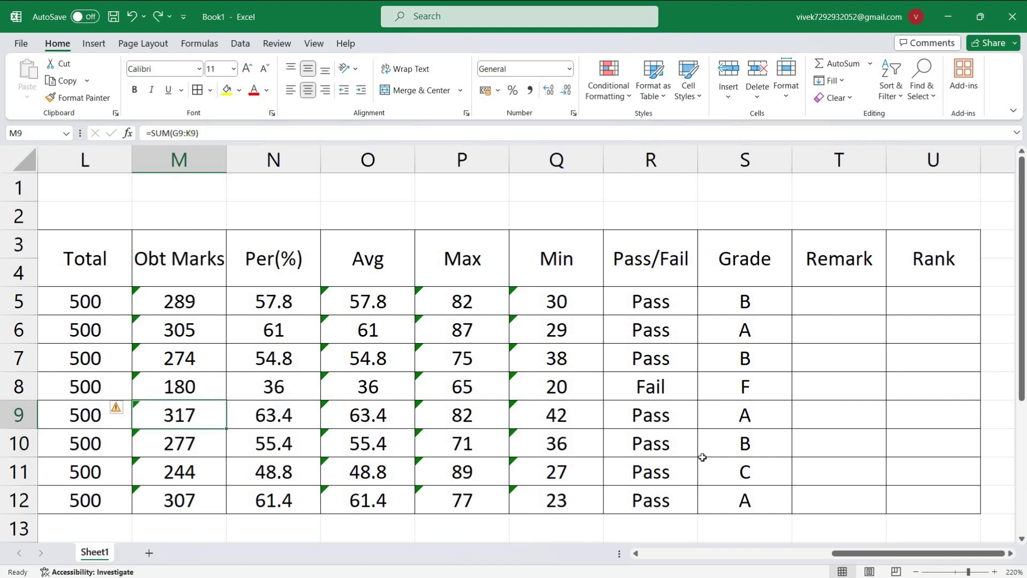
click(766, 426)
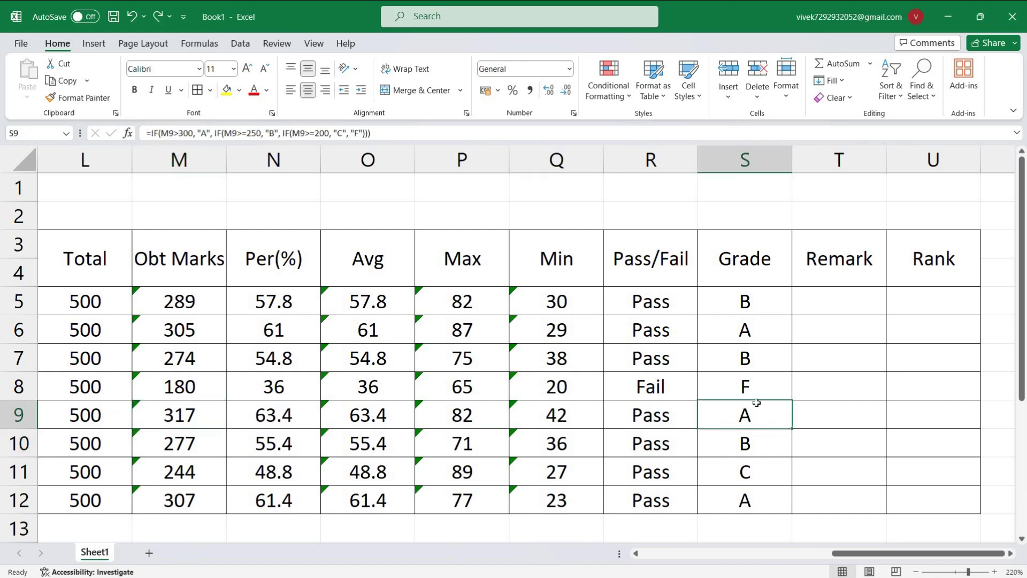
click(738, 301)
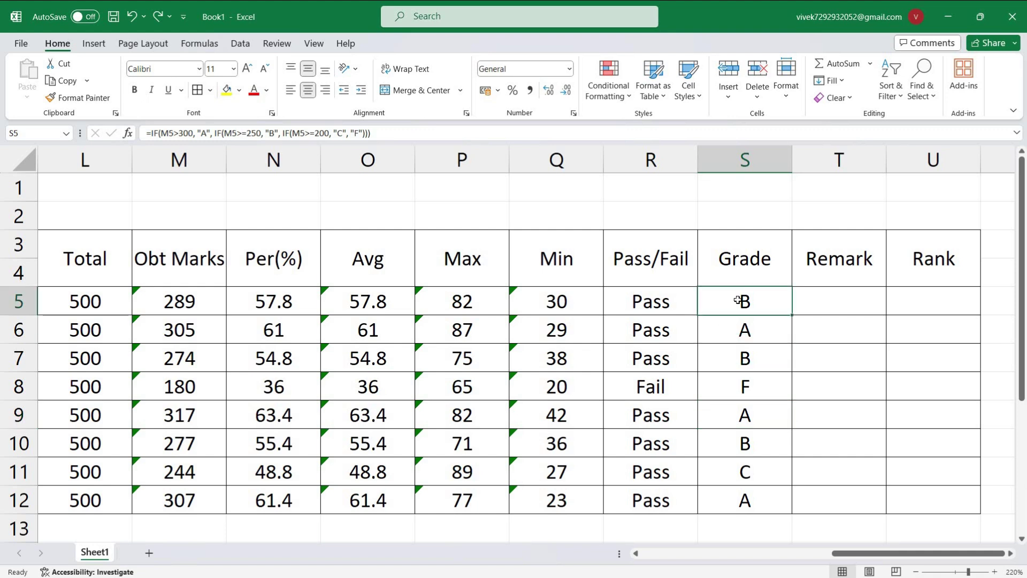
double_click(742, 303)
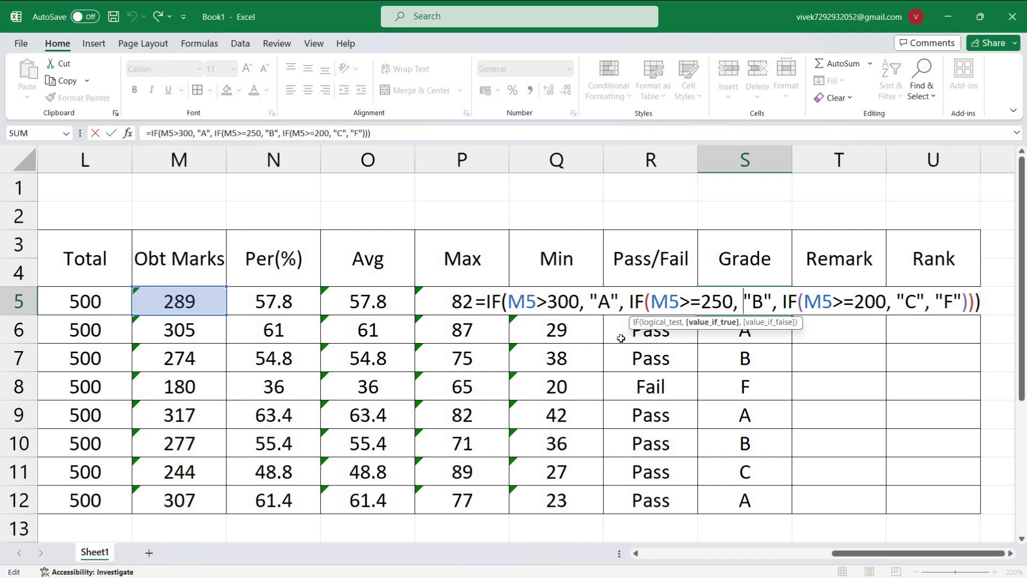
click(789, 349)
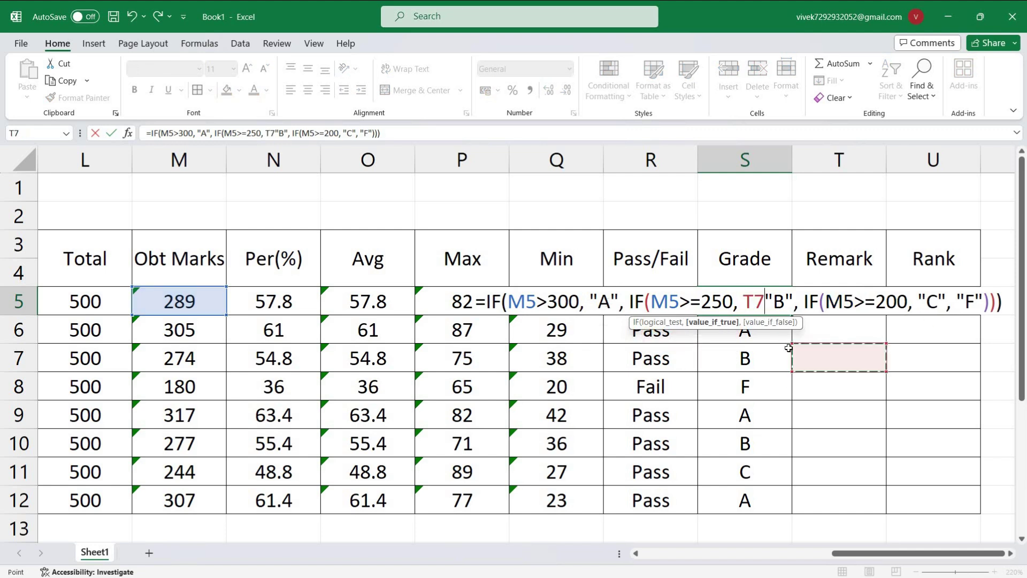
key(Escape)
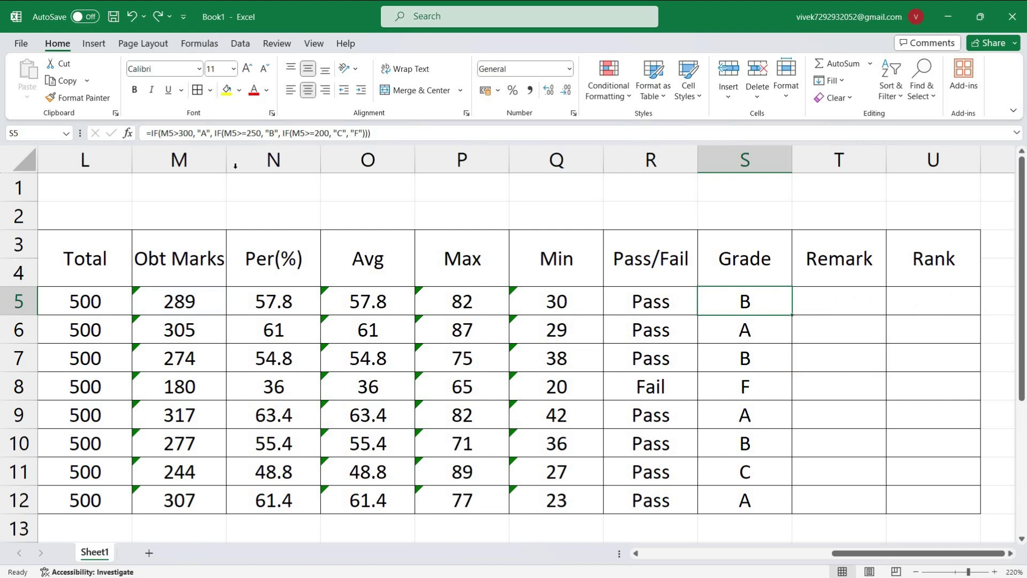
Examine the first IF in the S5 grade formula, covering its M5>300 test and "A" result.
click(172, 126)
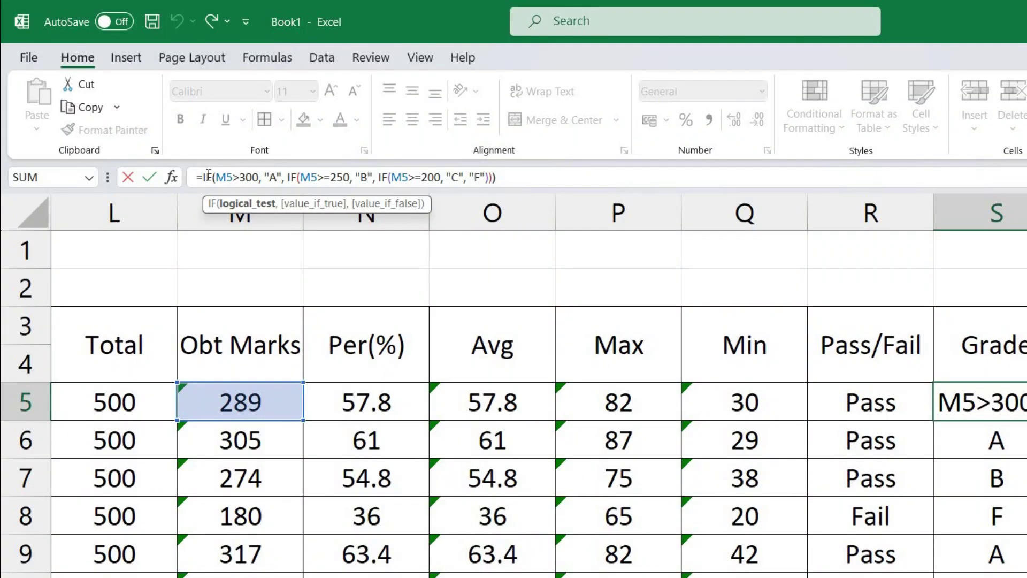
click(214, 179)
double_click(224, 177)
drag(239, 177, 259, 177)
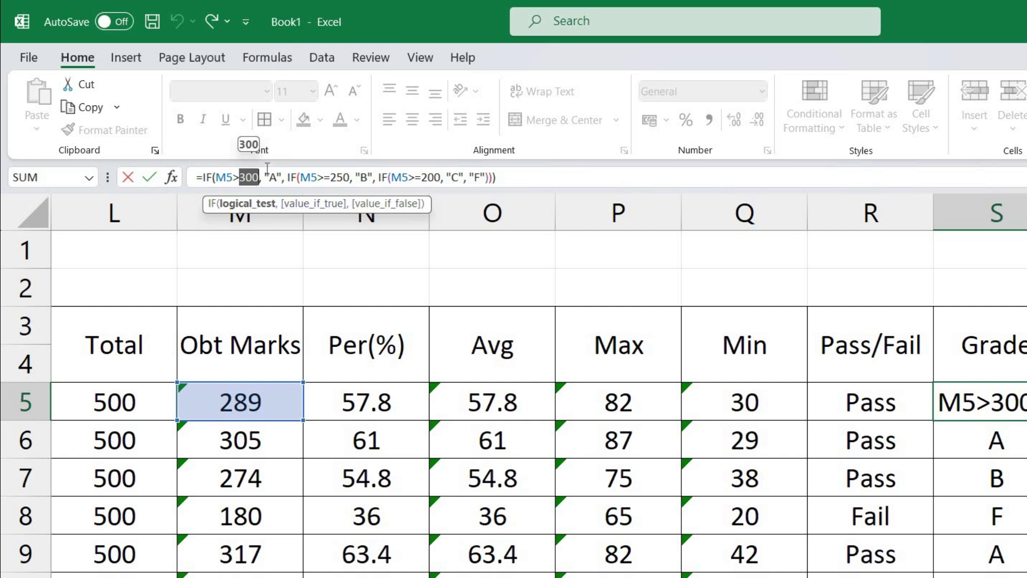
drag(266, 177, 276, 177)
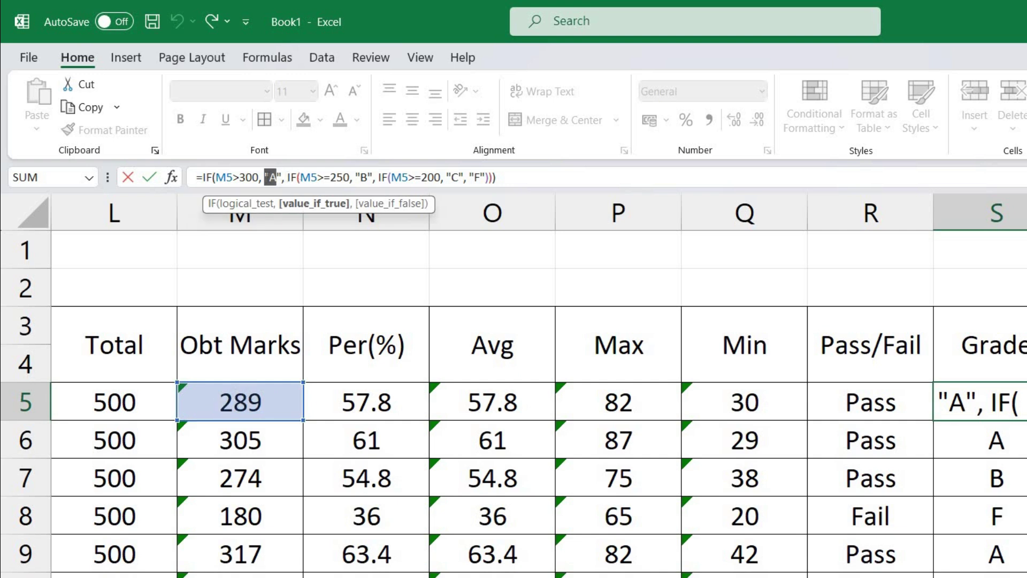
click(275, 176)
drag(283, 177, 219, 181)
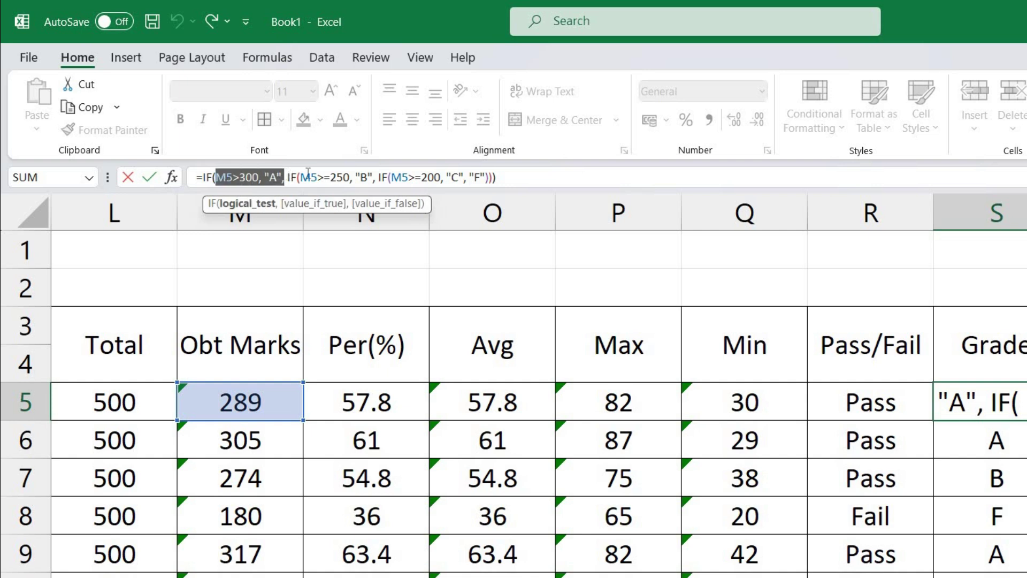
Examine the nested IF that serves as the first IF's false value in S5, including its M5>=250 test and "B" result.
drag(285, 177, 527, 180)
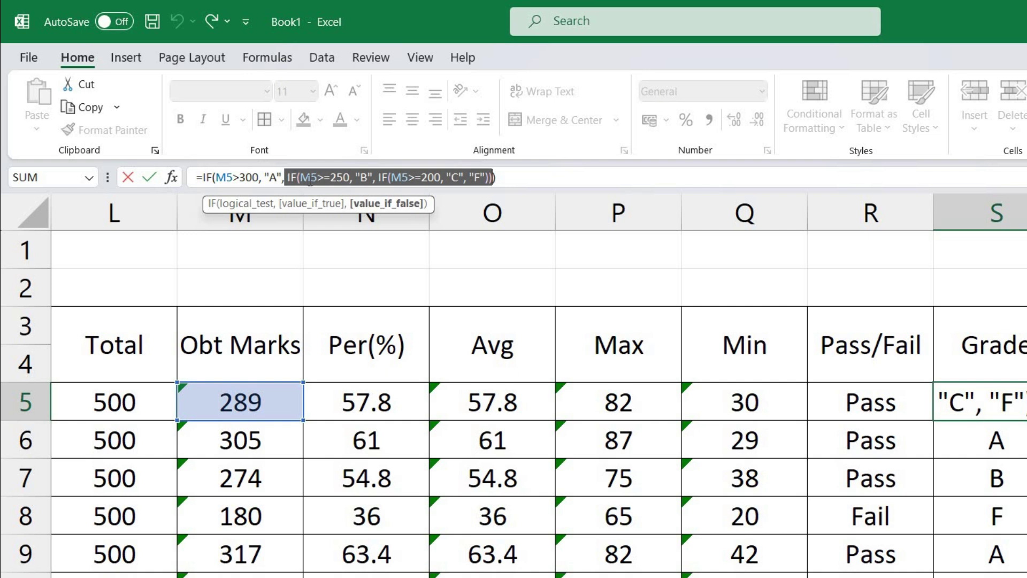
click(310, 179)
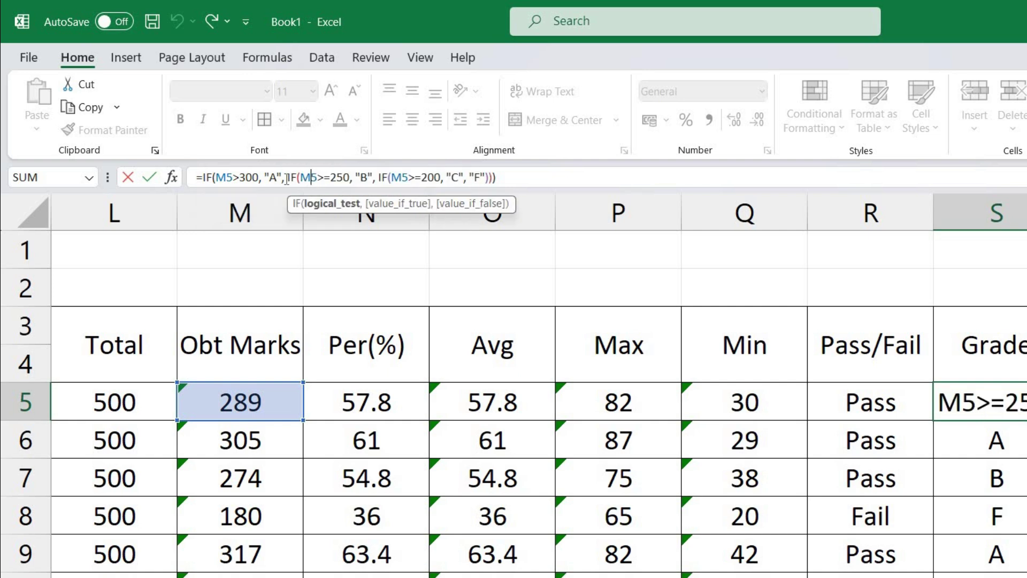
drag(286, 177, 317, 177)
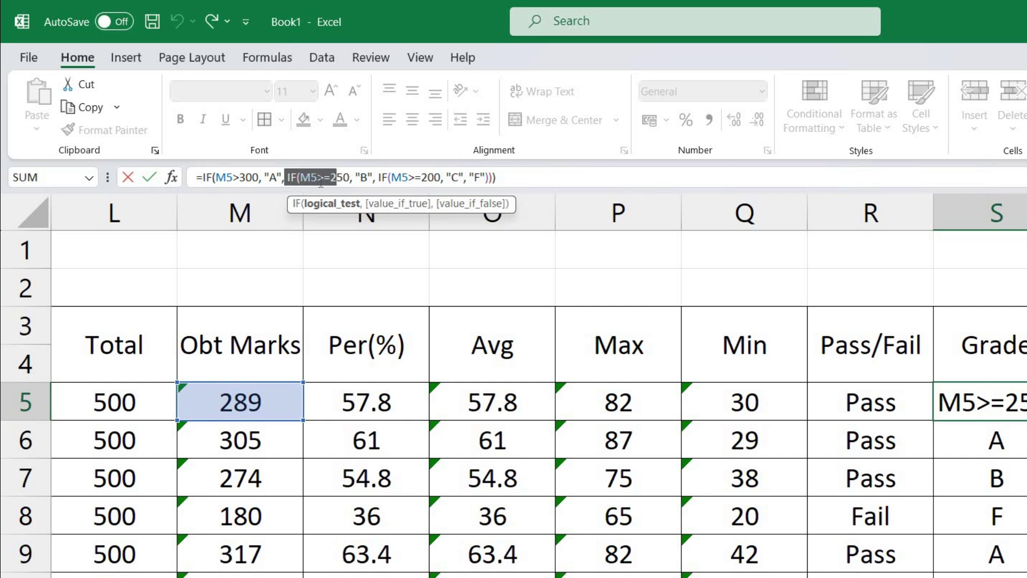
click(317, 177)
drag(300, 177, 351, 177)
click(360, 177)
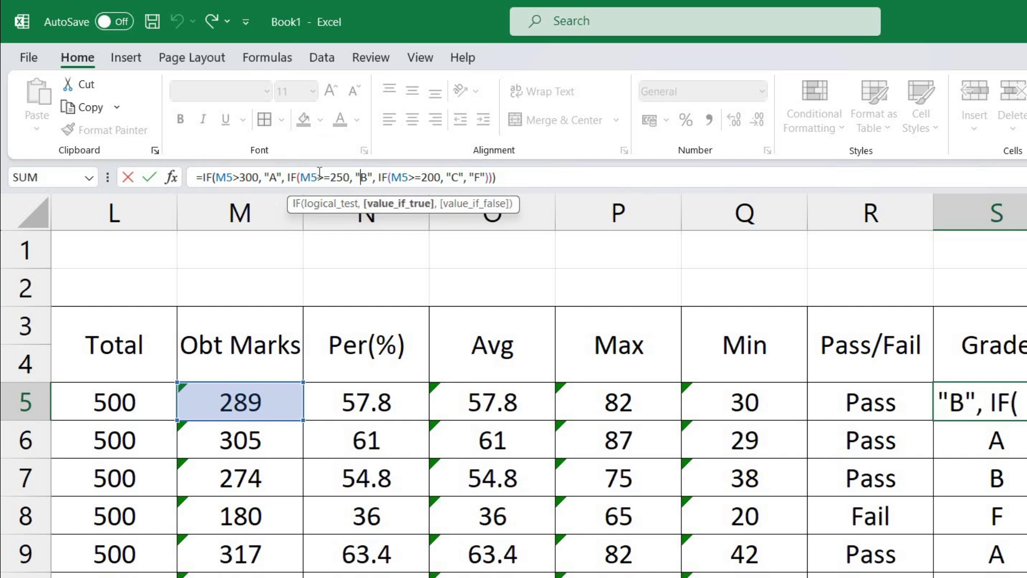
drag(355, 178, 373, 177)
Trace how the S5 formula passes from the M5>300 test to the nested M5>=250 IF when the first condition is false.
click(222, 177)
drag(216, 176, 259, 176)
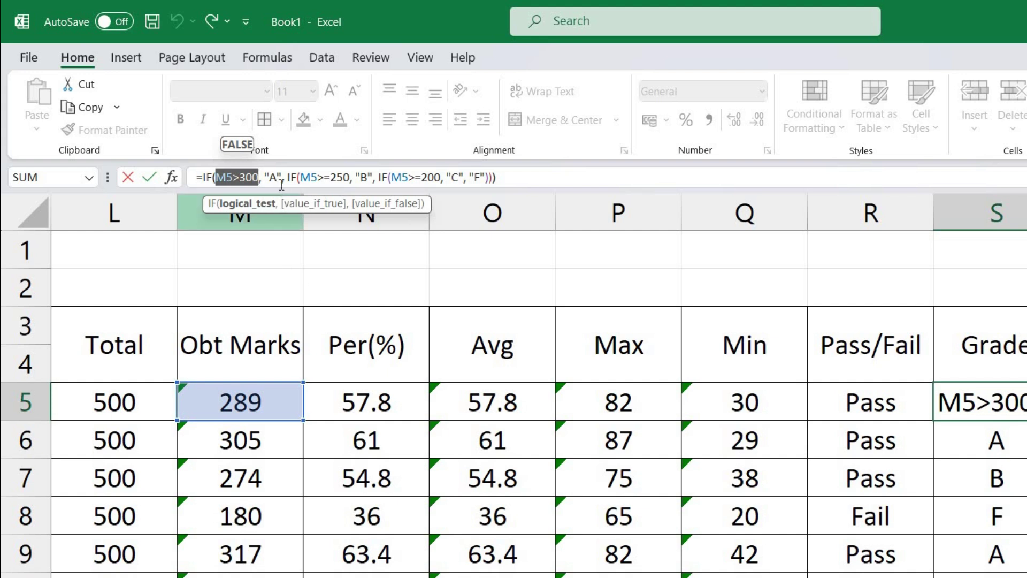
drag(282, 178, 487, 174)
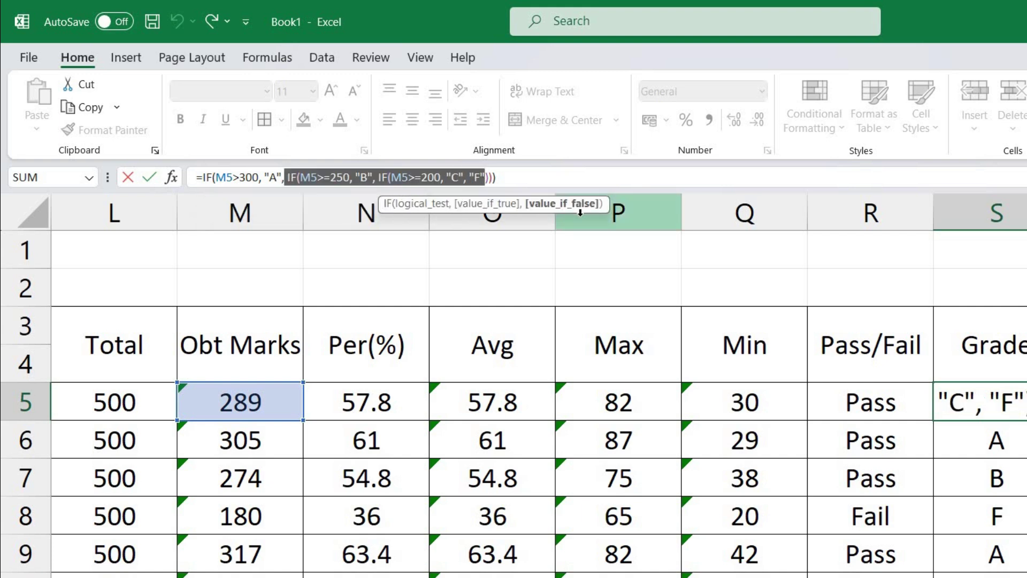
click(300, 171)
drag(287, 177, 350, 177)
click(308, 177)
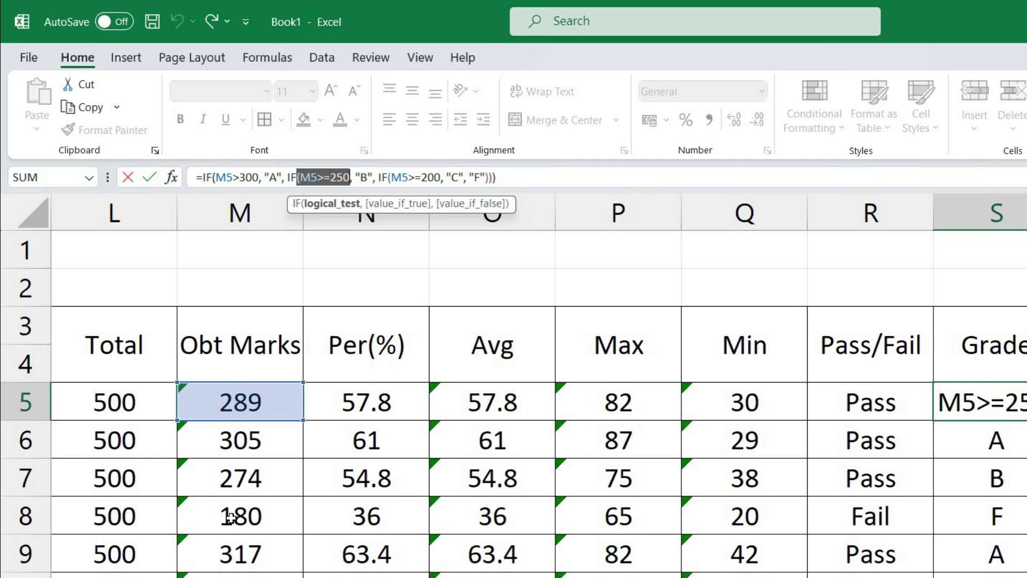
click(299, 178)
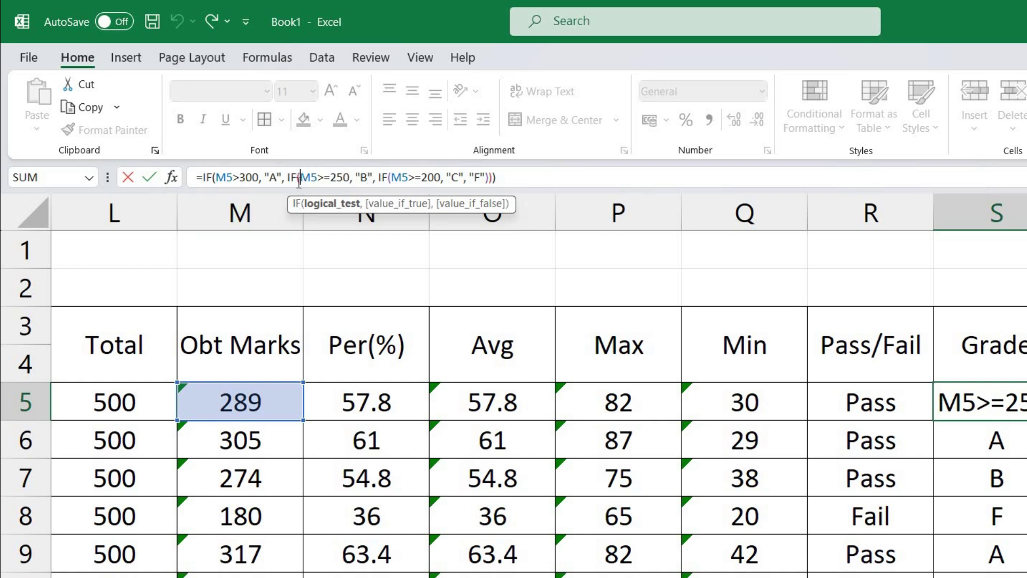
drag(295, 177, 492, 171)
click(373, 176)
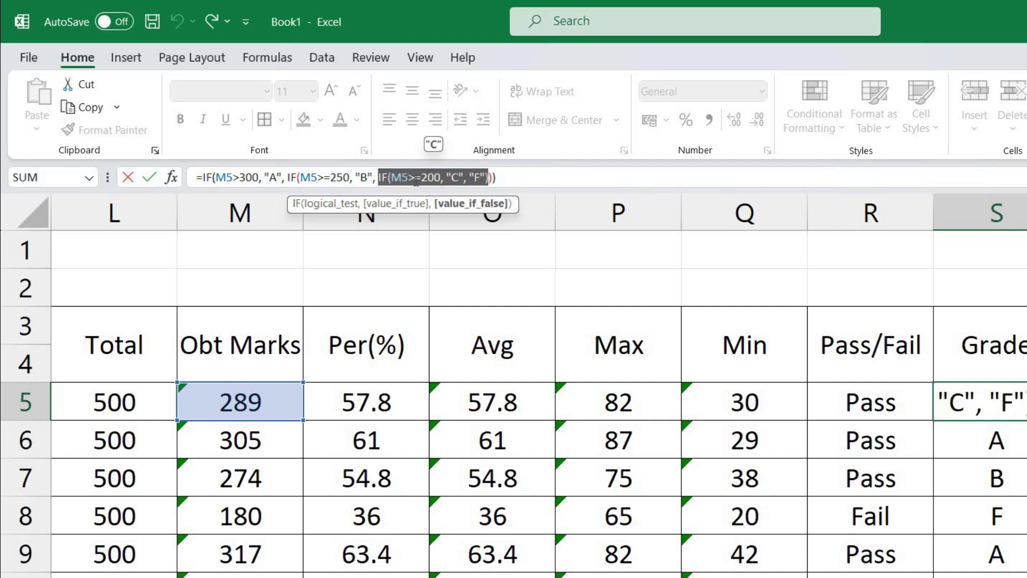
Review the second IF's M5>=250 and "B" arguments in S5, along with the third IF used as its fallback.
click(373, 177)
key(shift+Left)
key(shift+Left)
key(shift+Left)
key(shift+Left)
key(shift+Left)
key(shift+Left)
key(shift+Left)
key(shift+Left)
key(shift+Left)
key(shift+Left)
key(shift+Left)
key(shift+Left)
key(shift+Left)
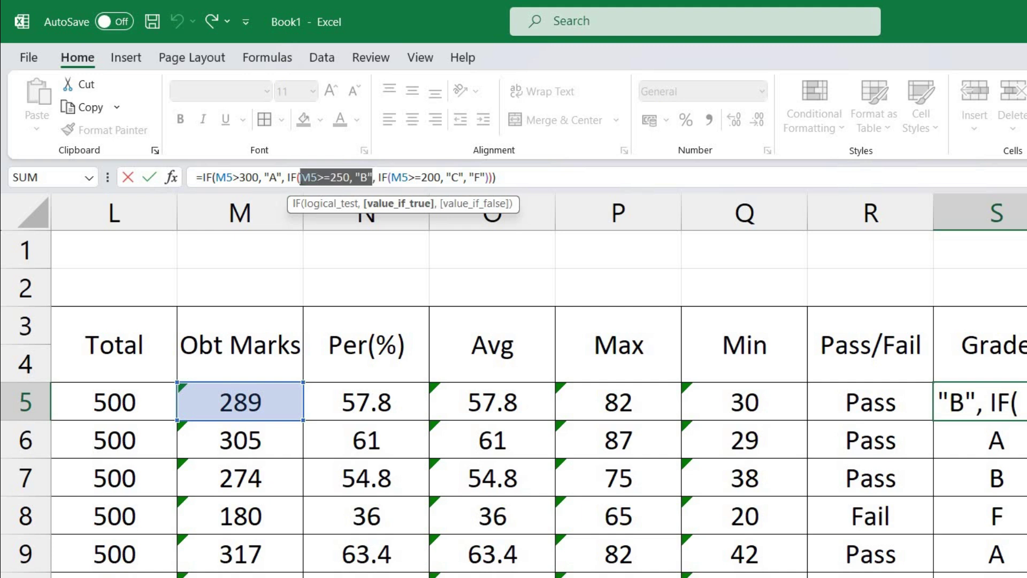
click(382, 177)
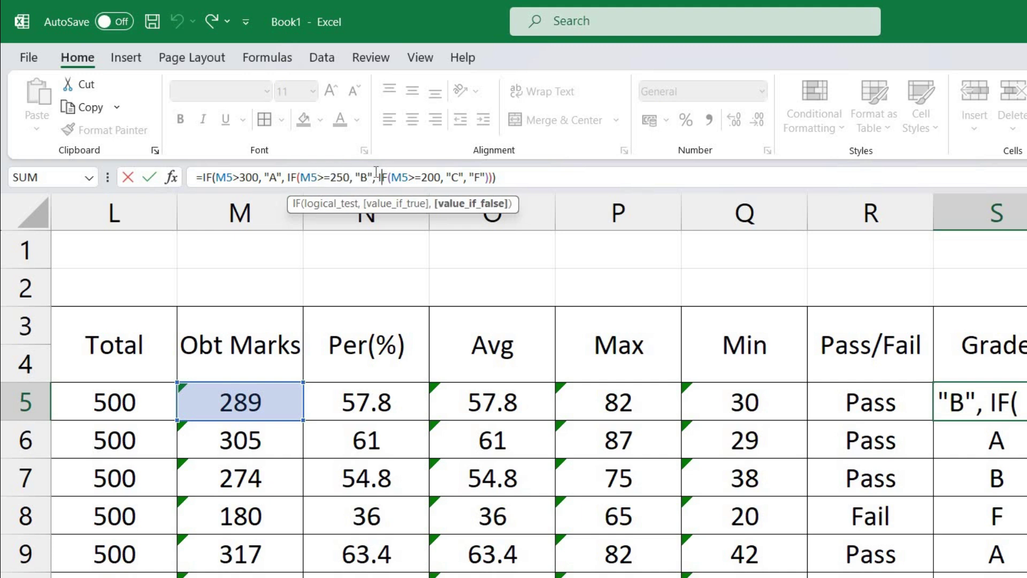
drag(378, 177, 492, 177)
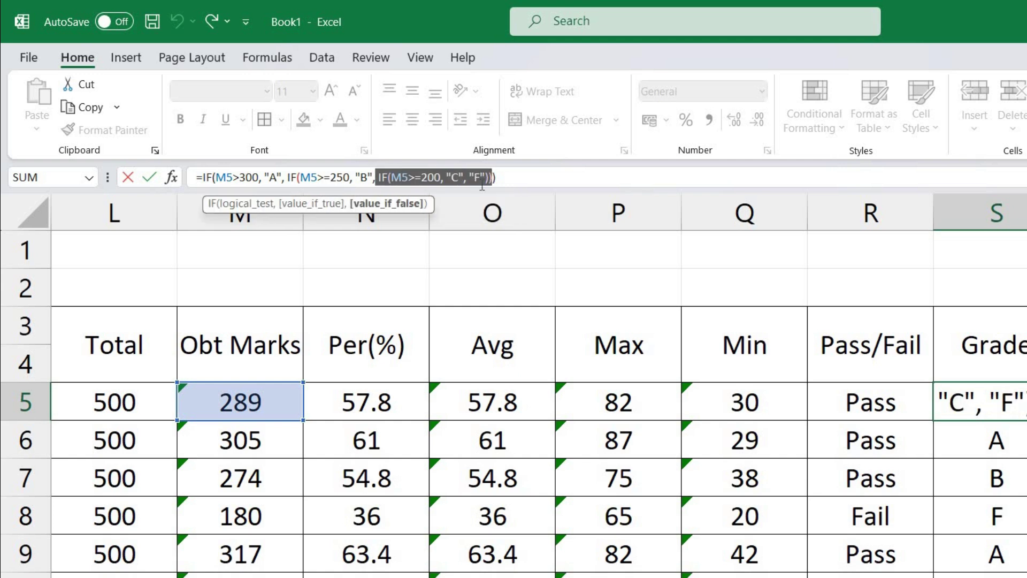
Examine the third IF's M5>=200 test with its "C" and "F" results, discard any accidental edit, and check the grade formula in S8.
click(393, 177)
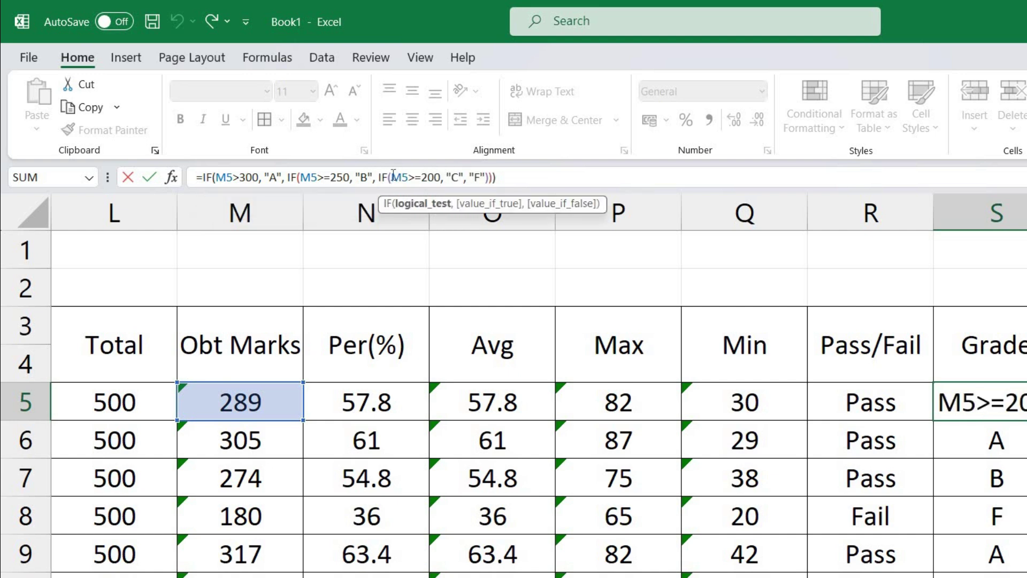
drag(393, 177, 442, 176)
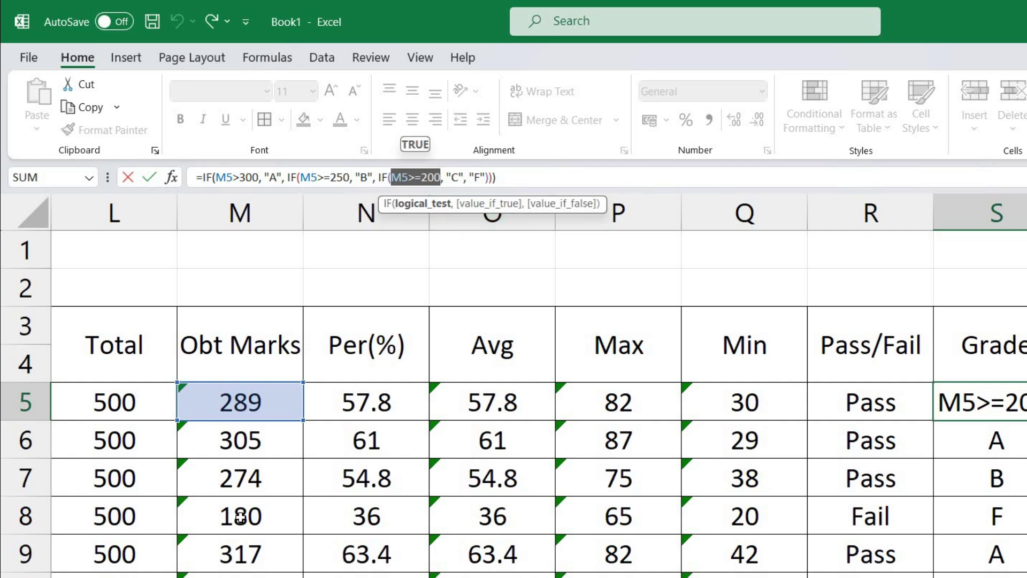
click(447, 178)
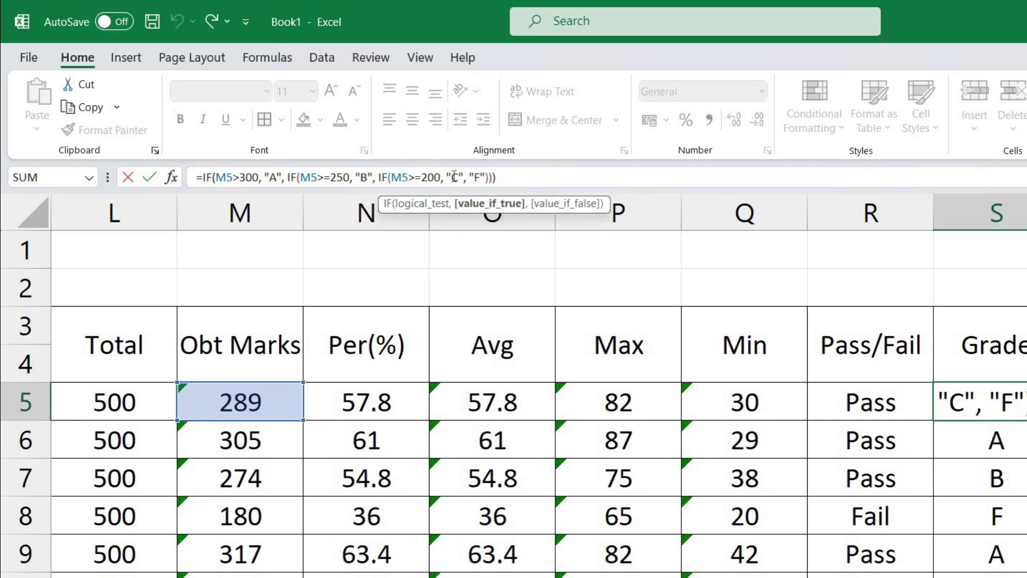
drag(447, 177, 380, 177)
click(472, 174)
click(470, 177)
drag(468, 177, 481, 179)
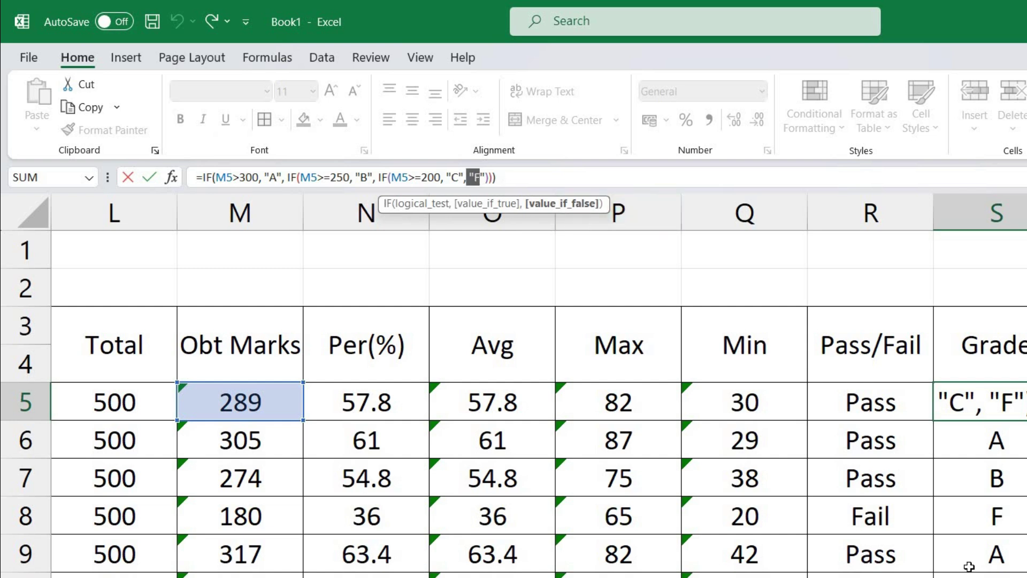
click(1026, 515)
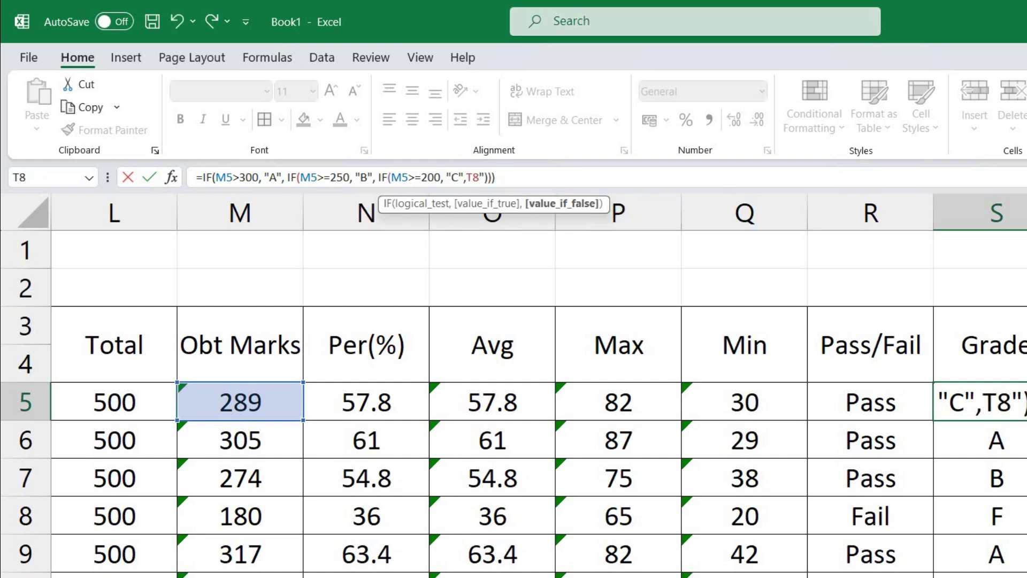
key(Escape)
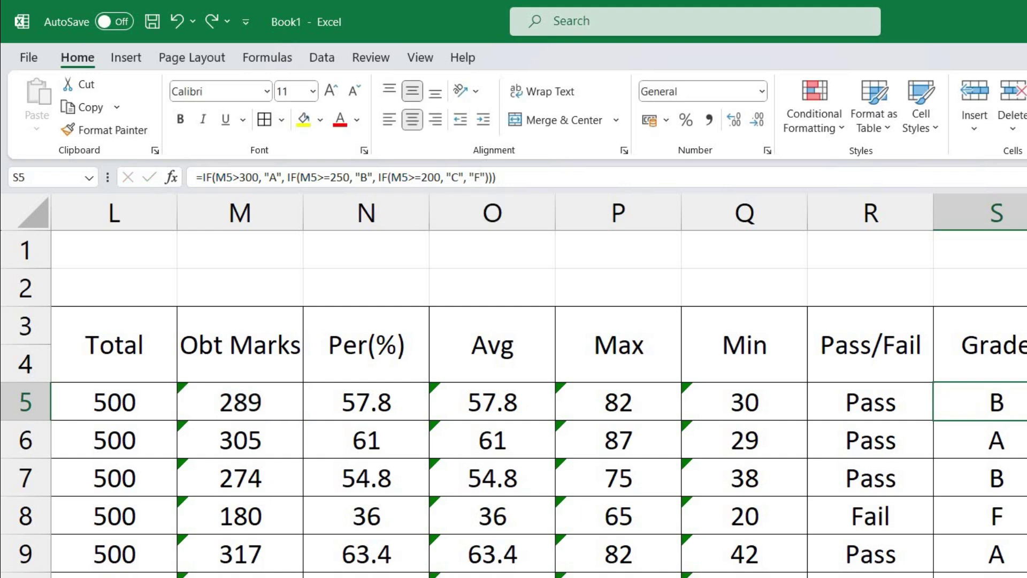
click(1006, 518)
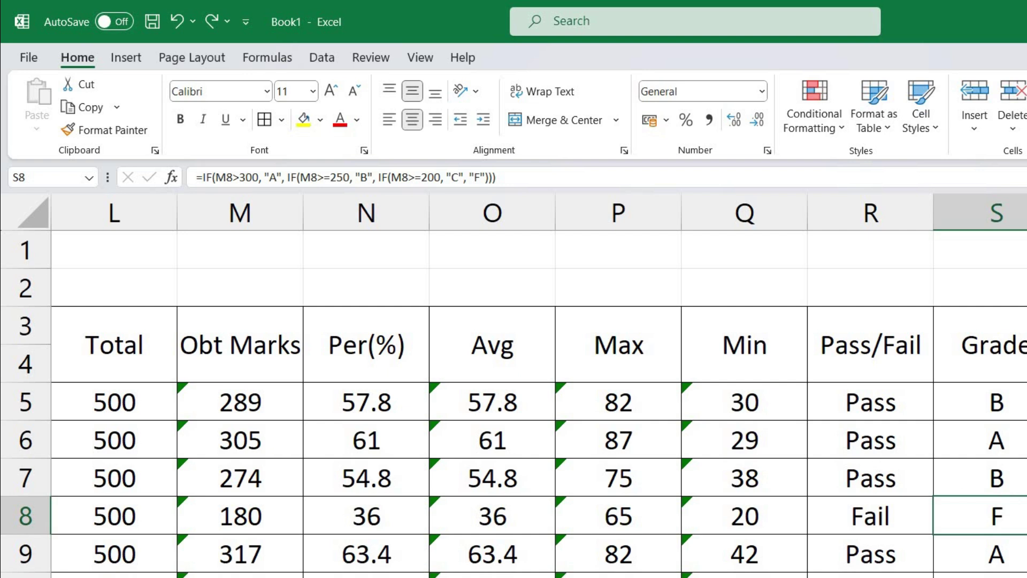
Start the Remark formula in T5 with an IF that tests M5>300.
click(1026, 401)
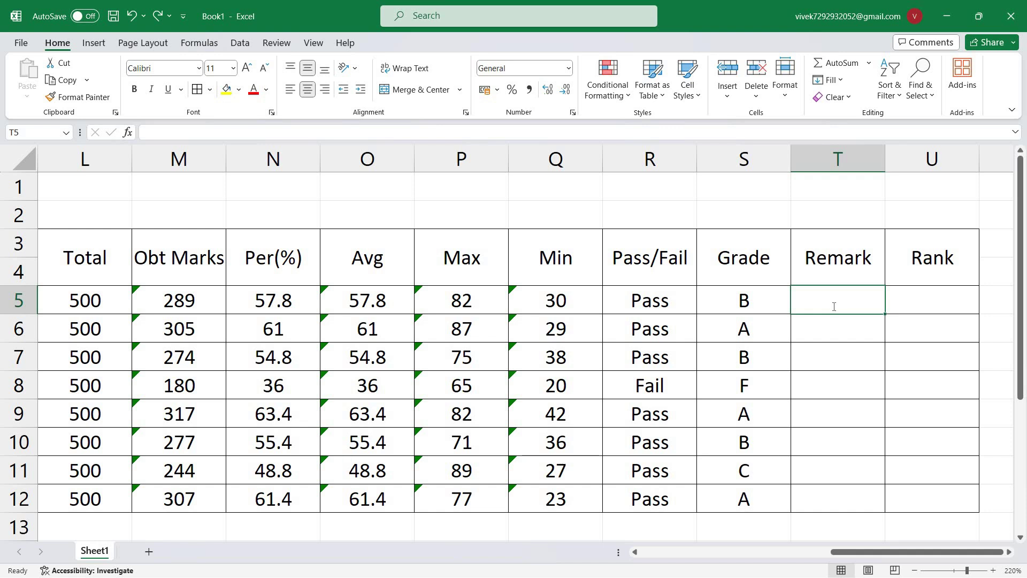
text(=if)
key(Tab)
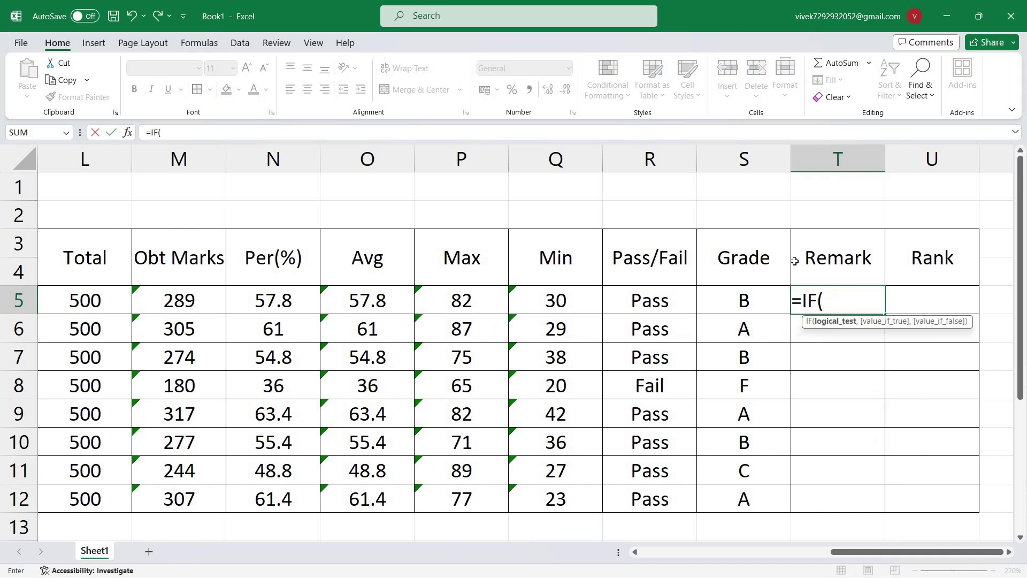
click(189, 301)
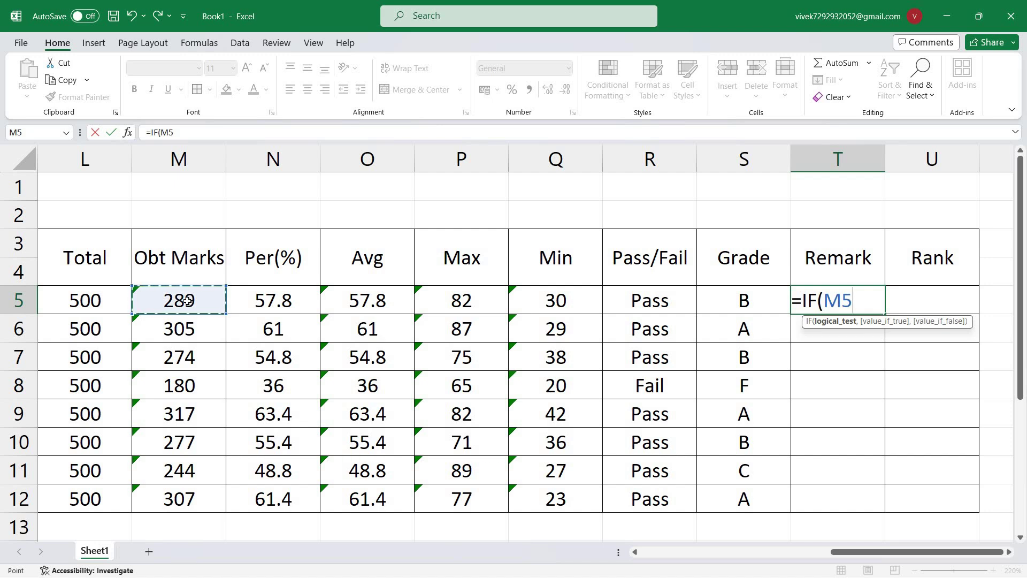
text(>300)
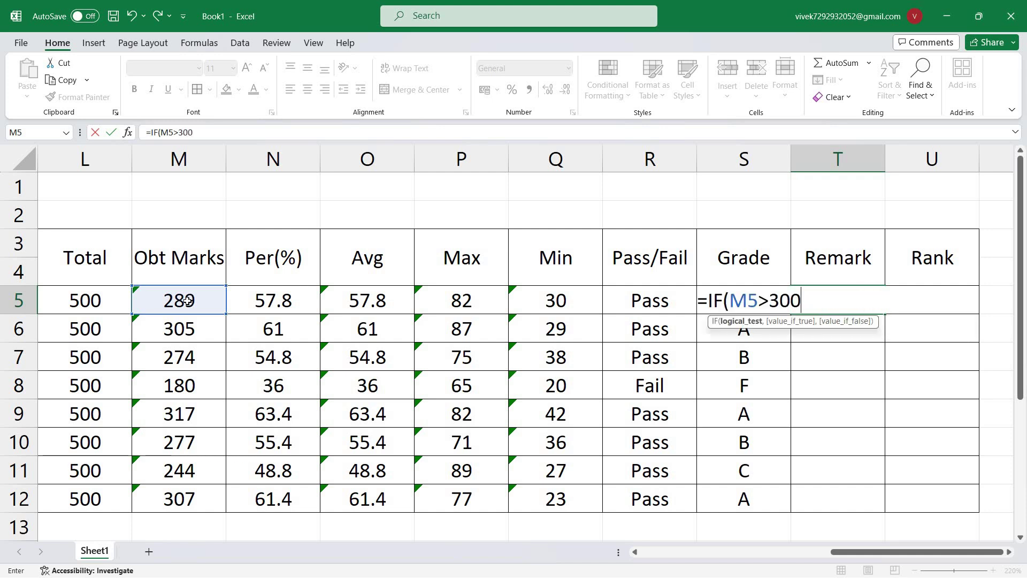
key(Return)
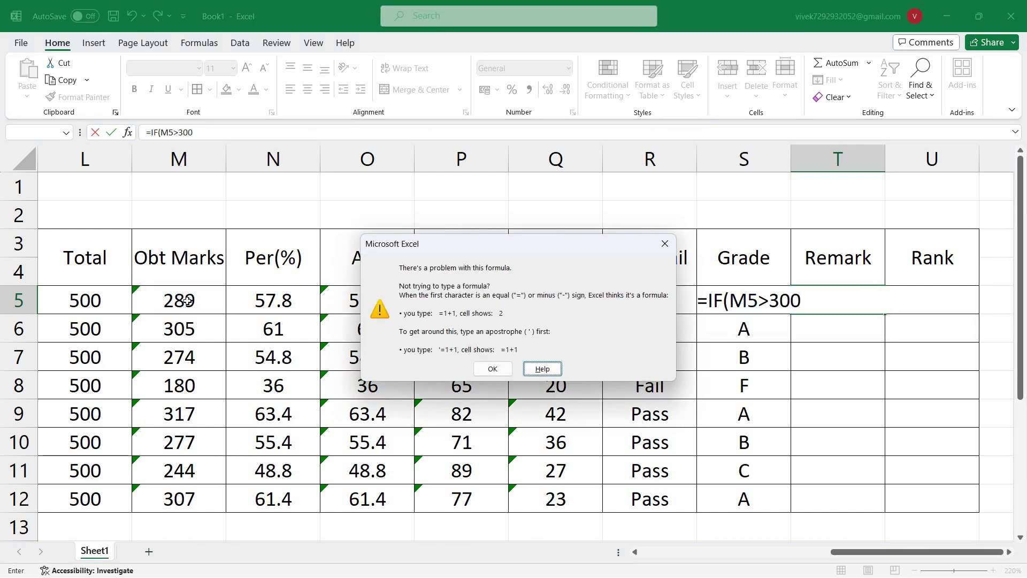
key(Escape)
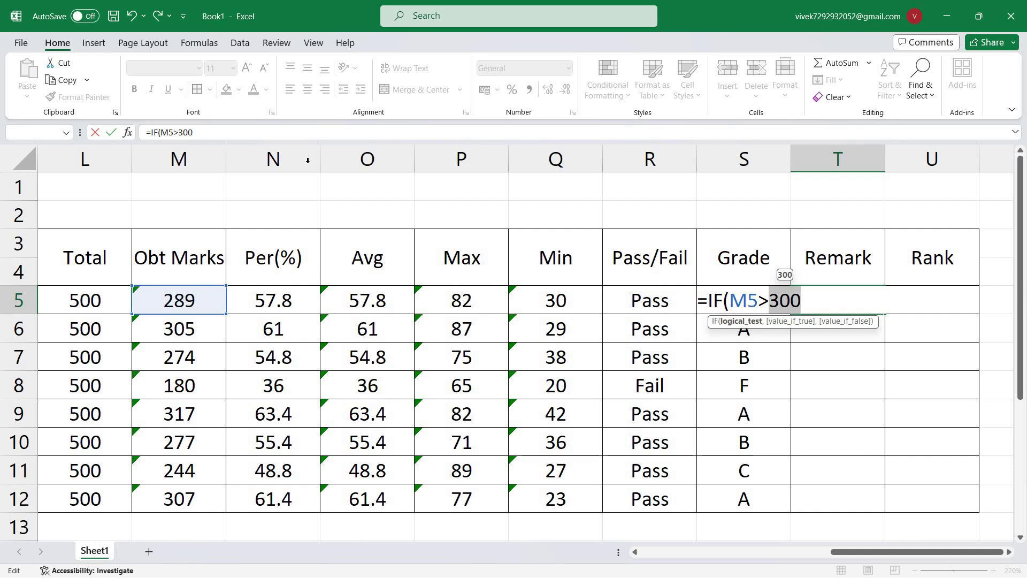
Change the condition of the T5 remark formula to M5>=300 and add "Excellent" as its true result.
key(Right)
click(769, 301)
text(=)
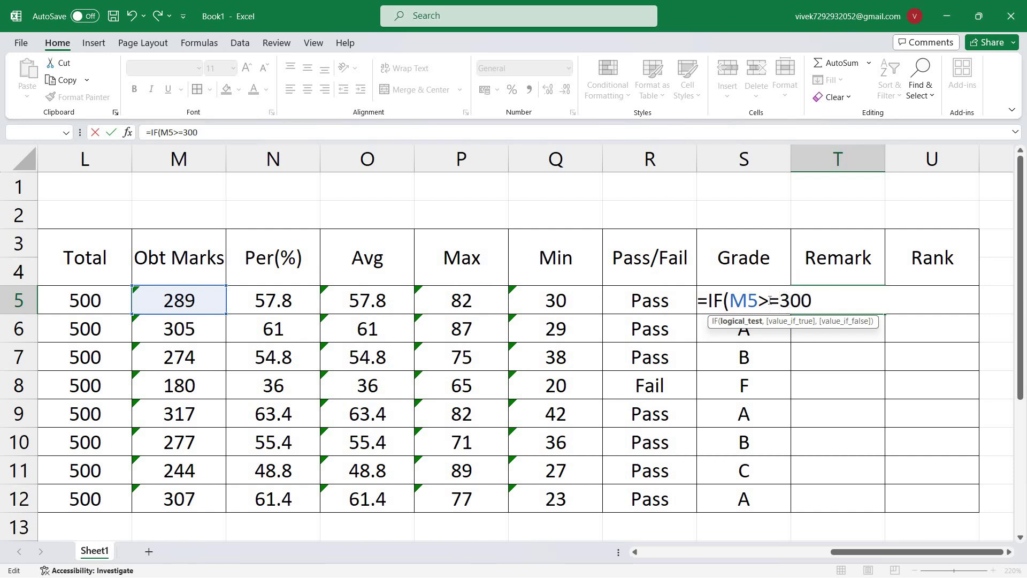
key(End)
text(,)
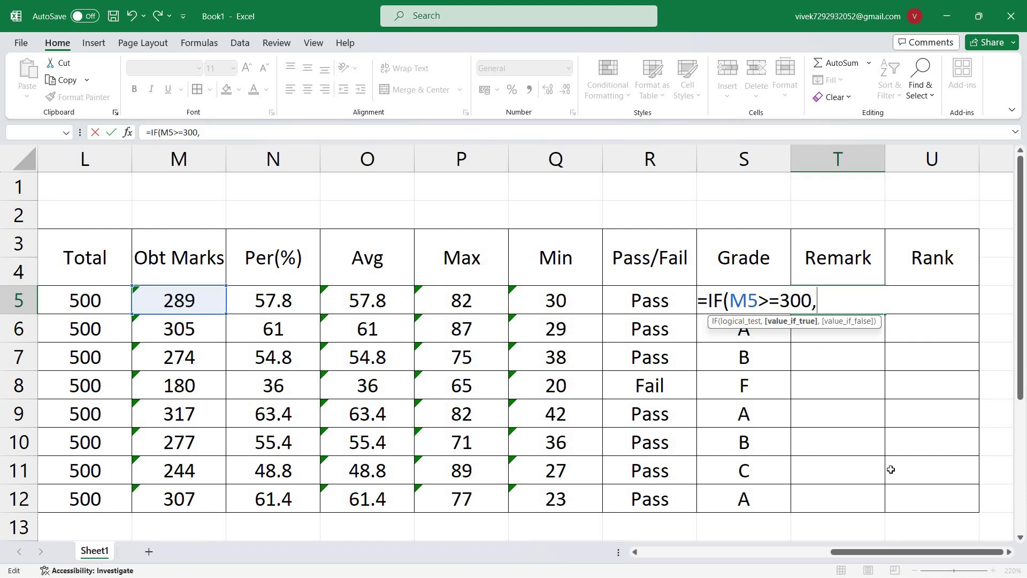
text( "Excellent)
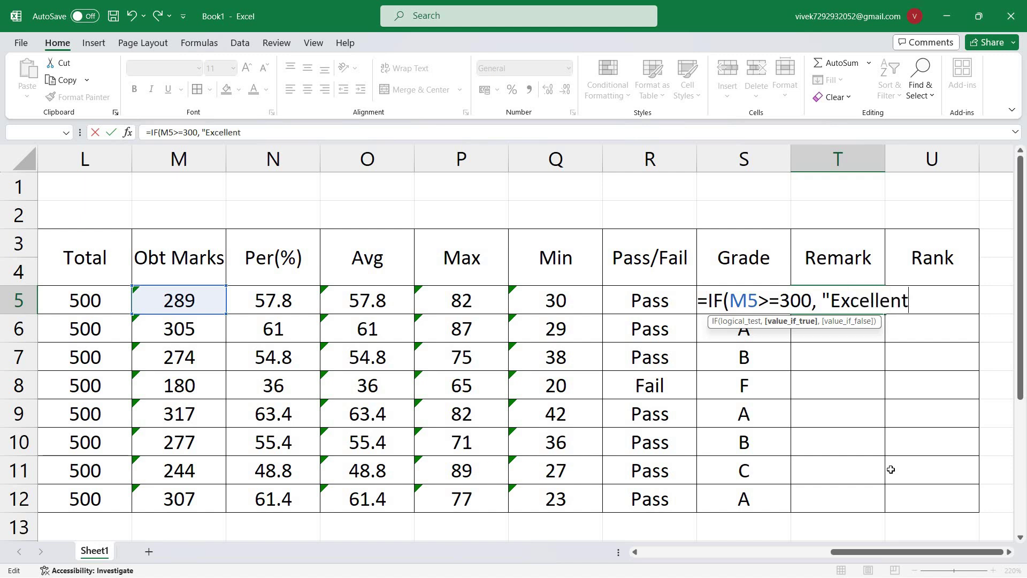
text(", )
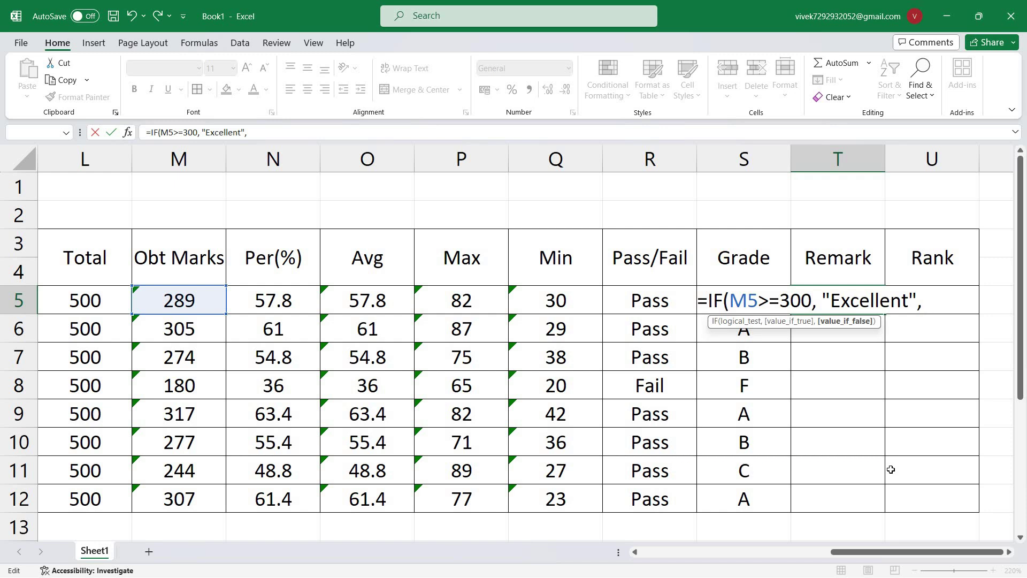
Complete the T5 formula with a nested IF giving "Good" for M5>=250 and "Poor" otherwise, accepting the proposed formula correction.
text(IF()
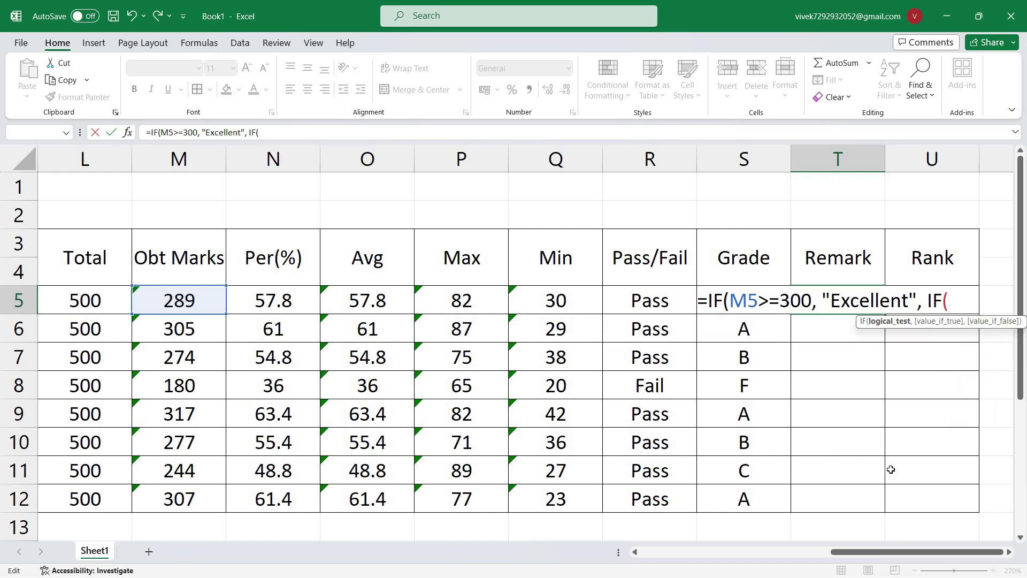
click(173, 295)
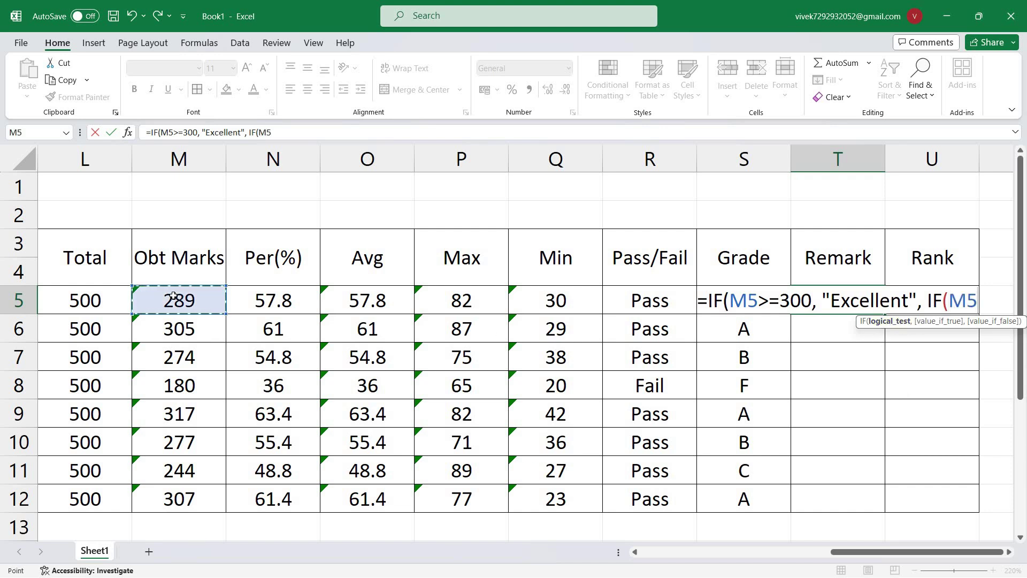
text(>=250,)
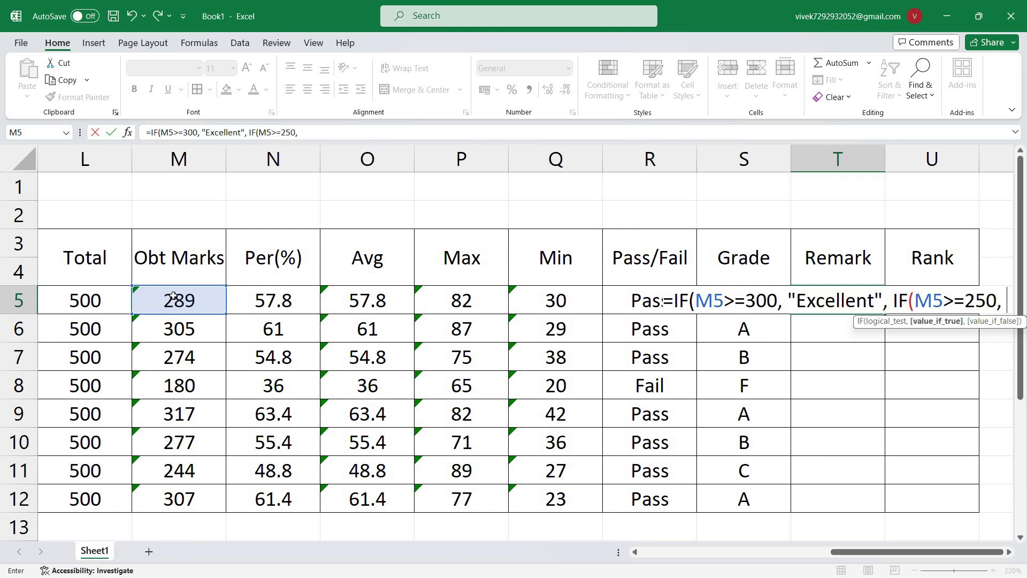
text( ")
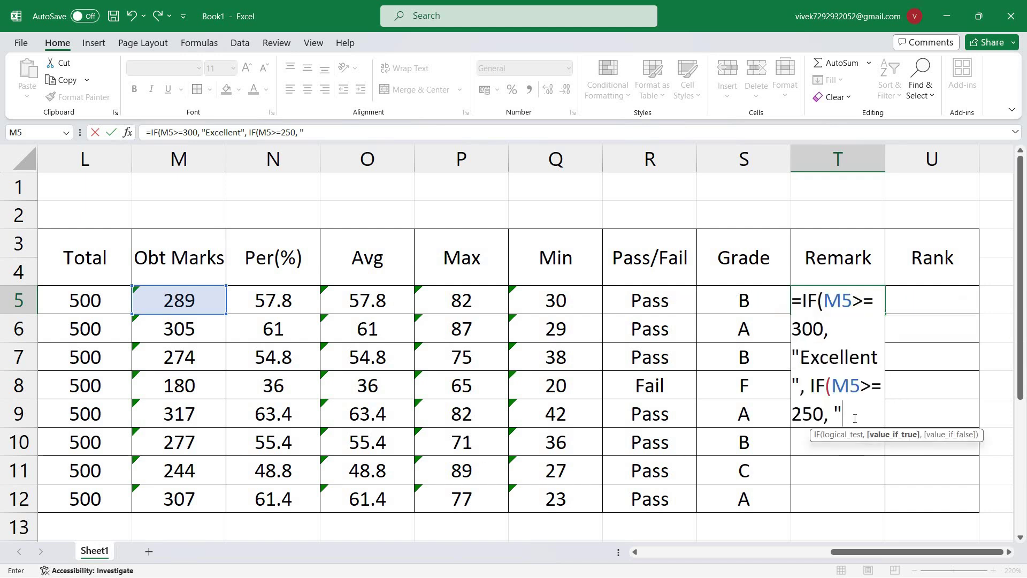
text(Good")
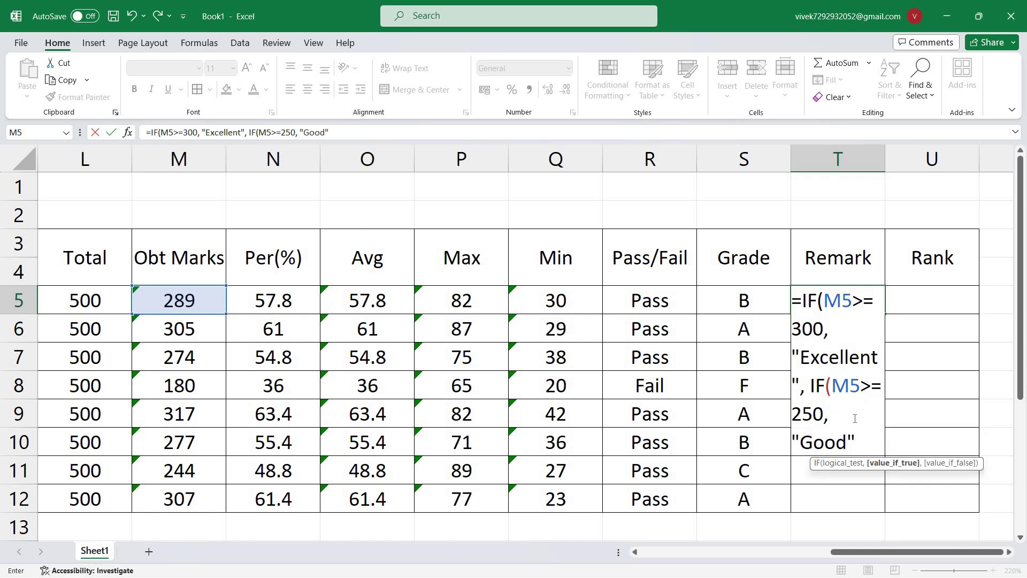
text(,)
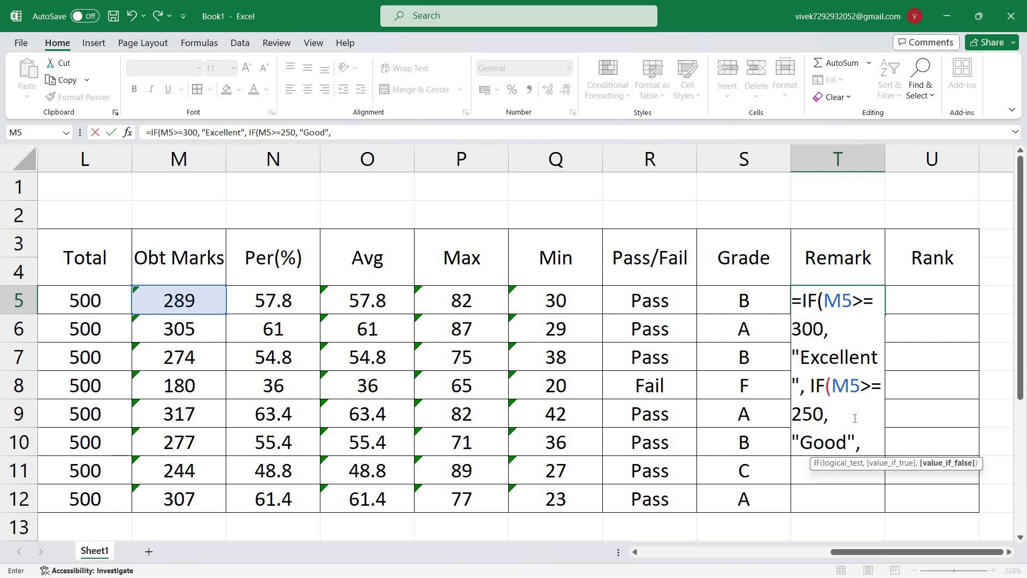
text( "Poor)
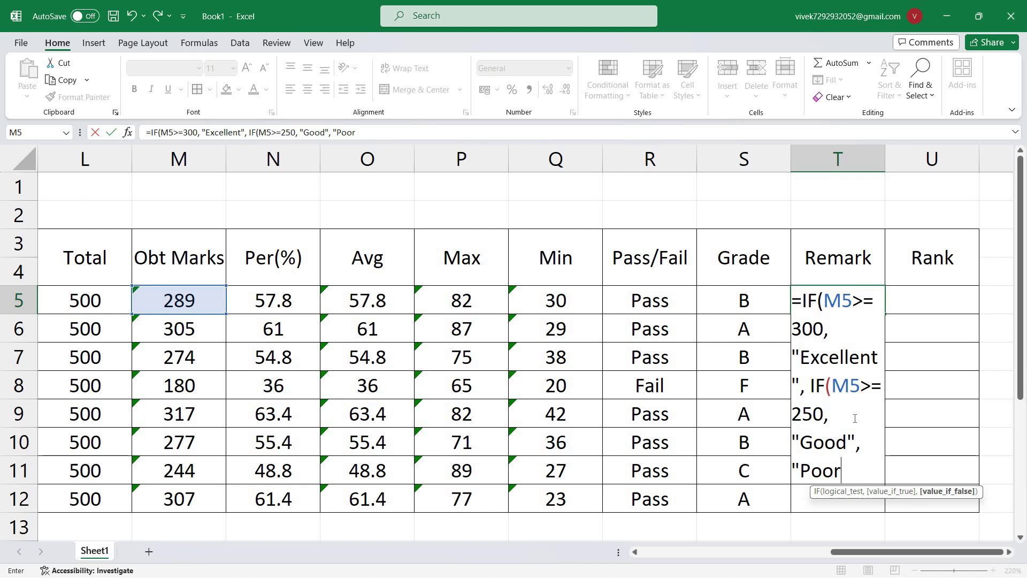
text(")))
key(Return)
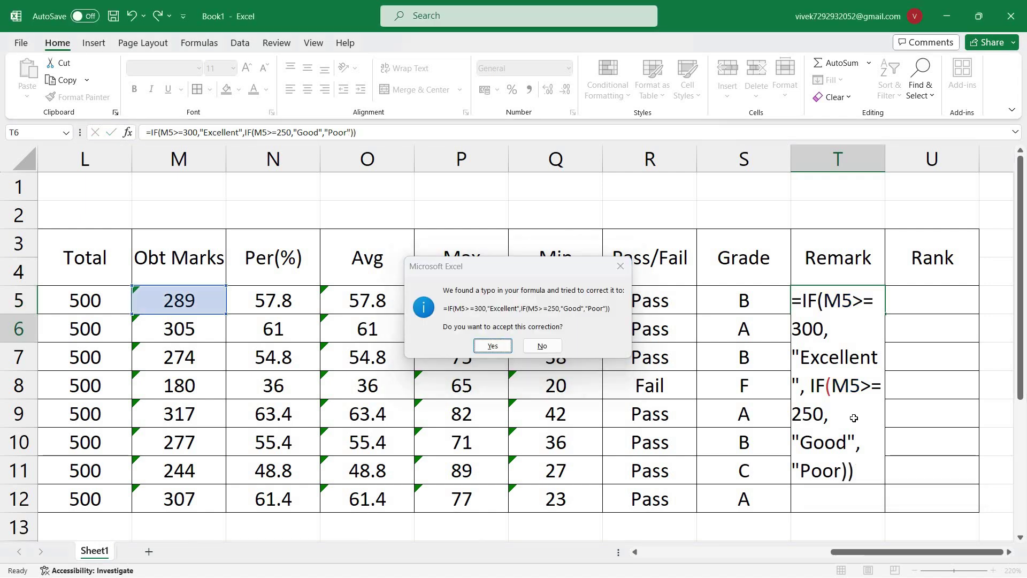
key(Return)
Fill the remark formula from T5 down through T12.
key(Up)
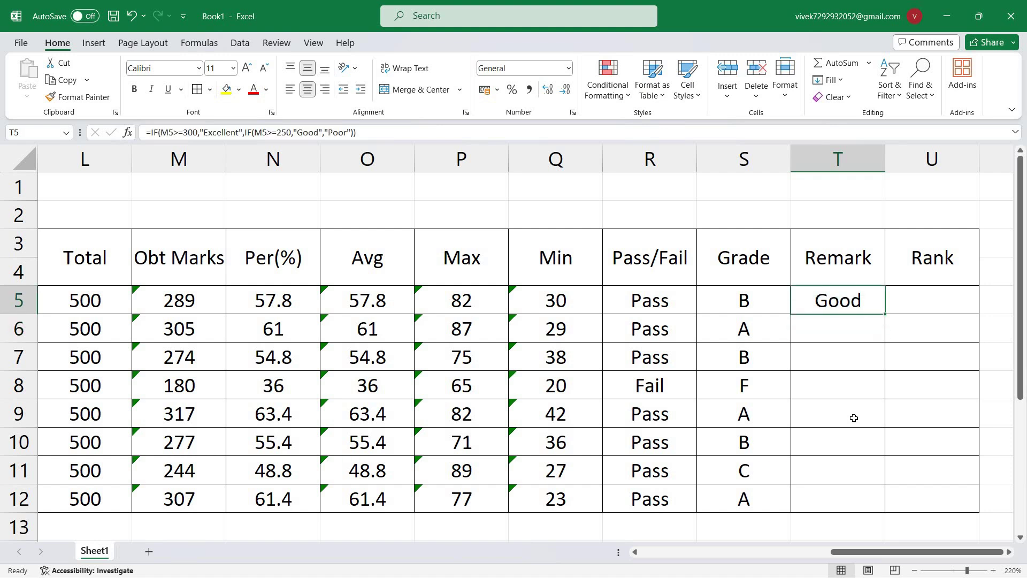
key(shift+Down)
key(shift+Down)
key(shift+Down)
key(shift+Down)
key(shift+Down)
key(shift+Down)
key(shift+Down)
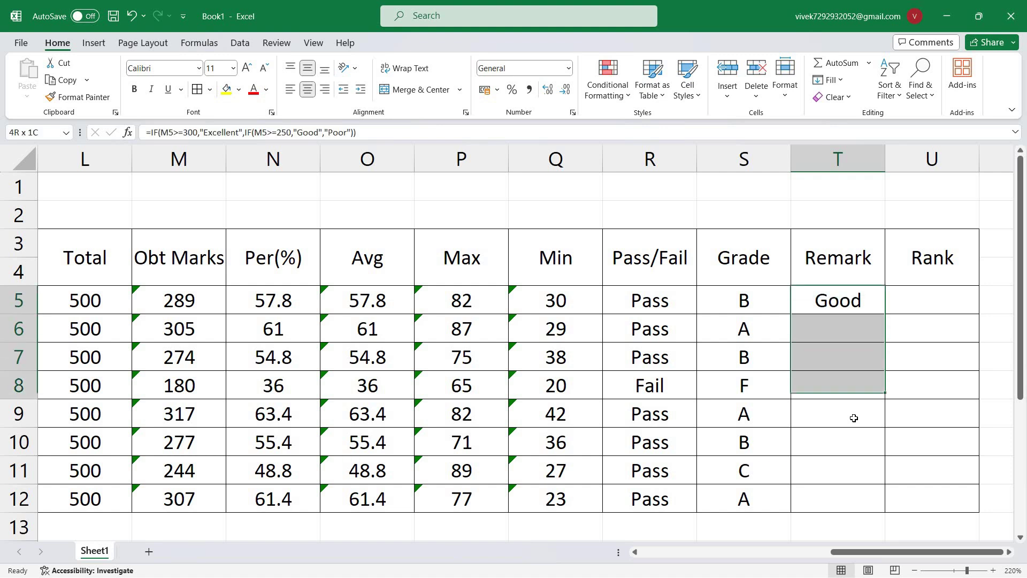
key(ctrl+d)
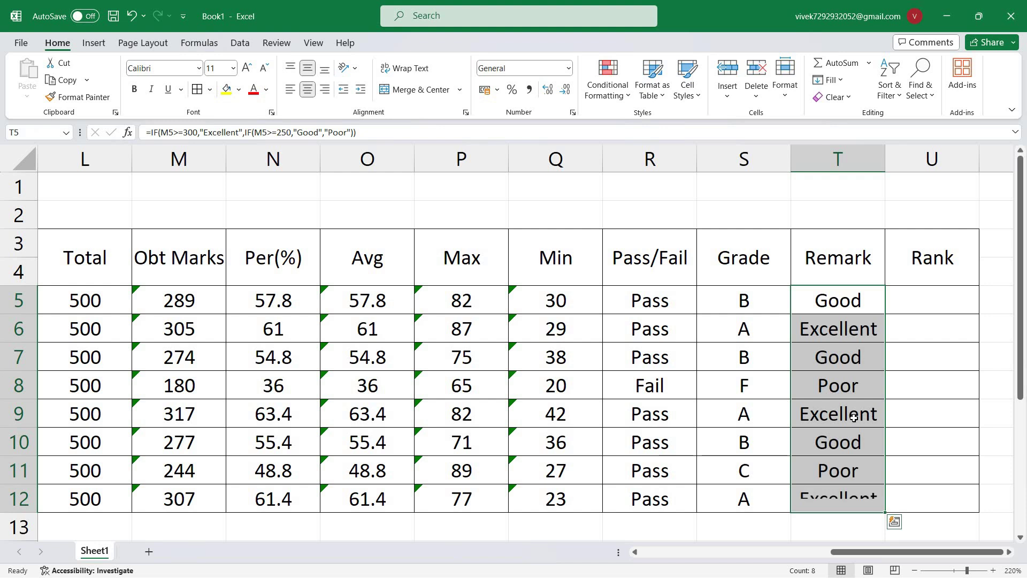
Check the filled remark formulas in T6, T8 and T11 against the students' obtained marks.
click(819, 328)
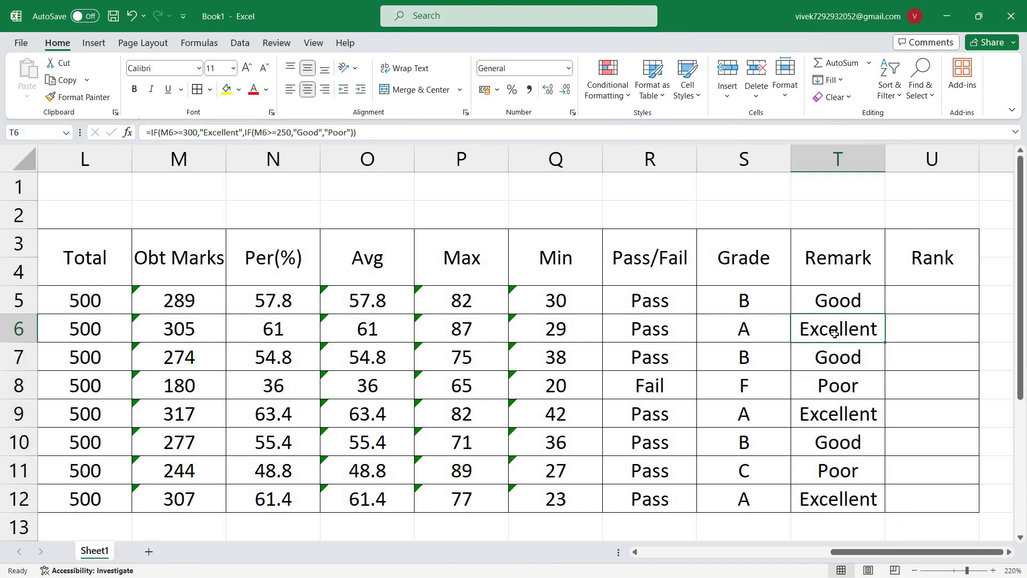
click(826, 387)
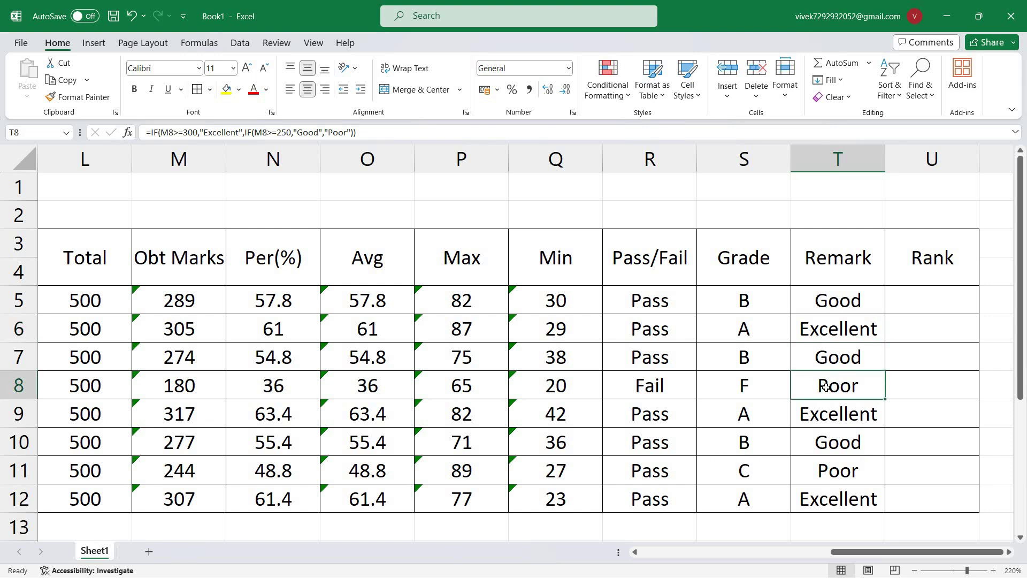
click(828, 469)
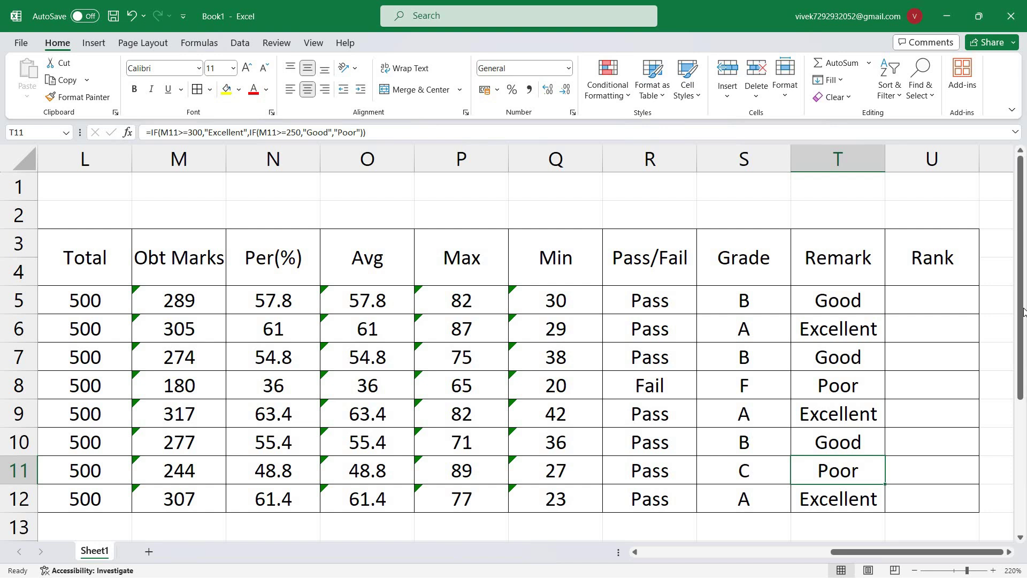
click(923, 301)
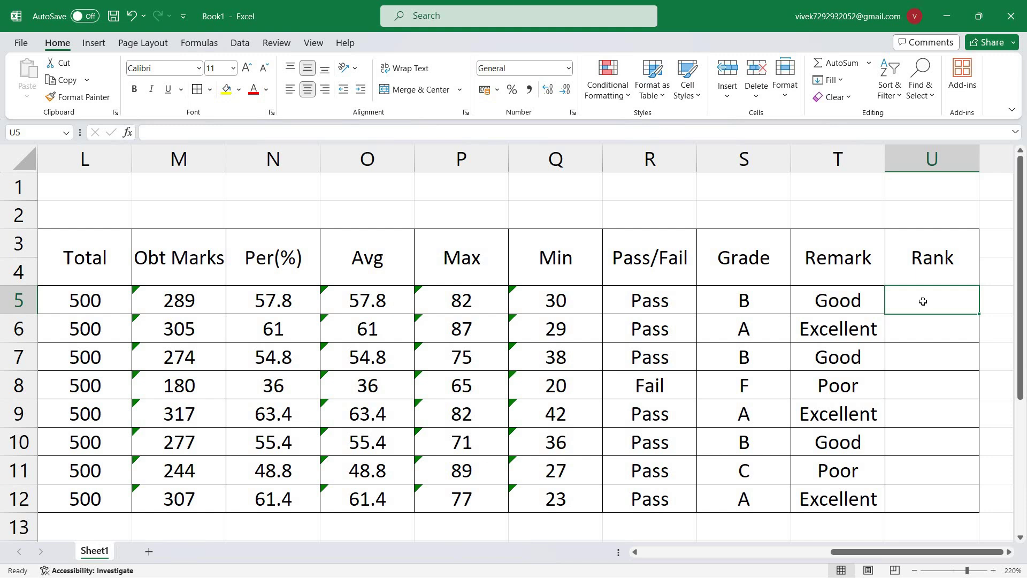
text(=)
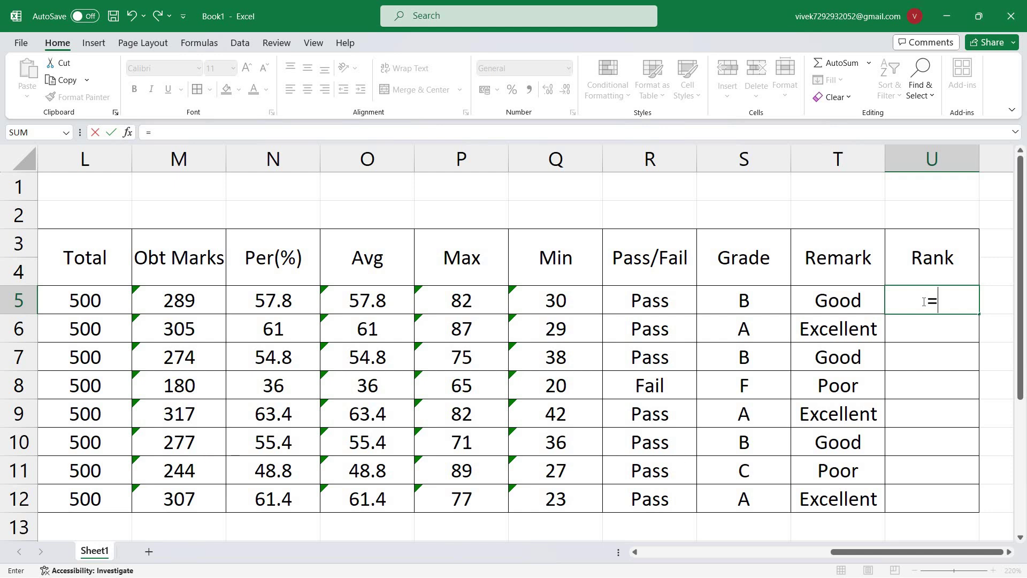
text(rank)
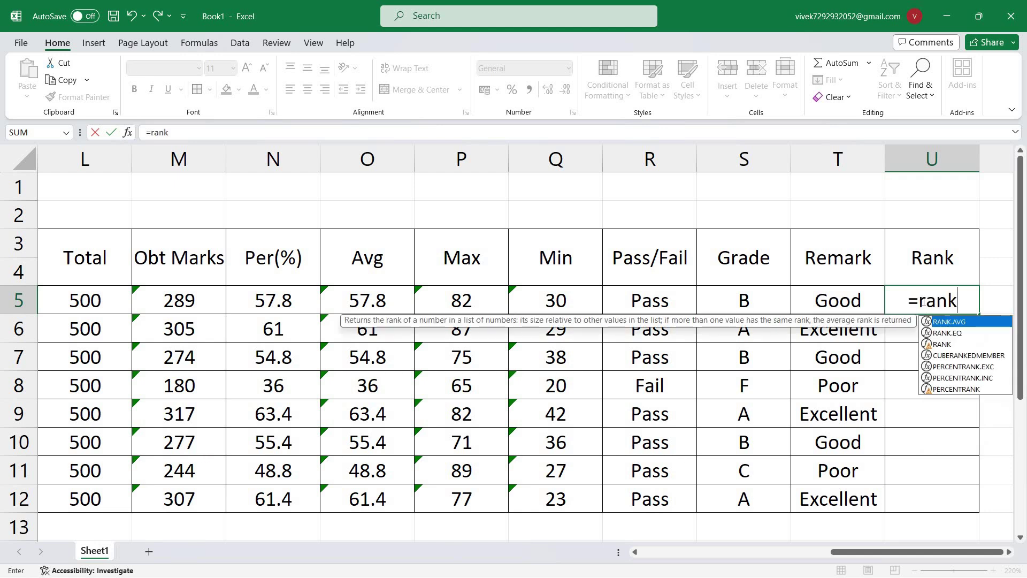
click(943, 345)
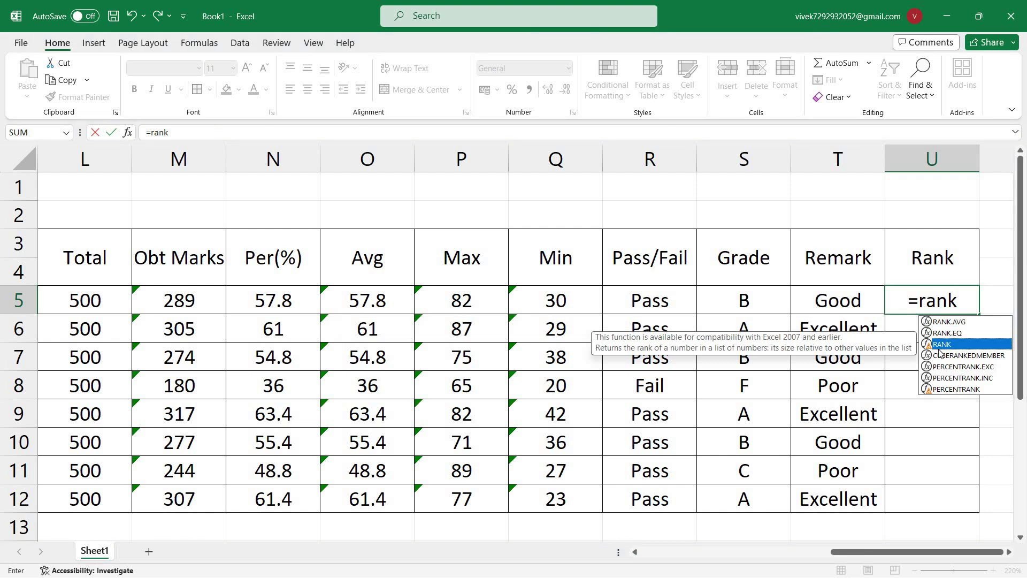
key(Return)
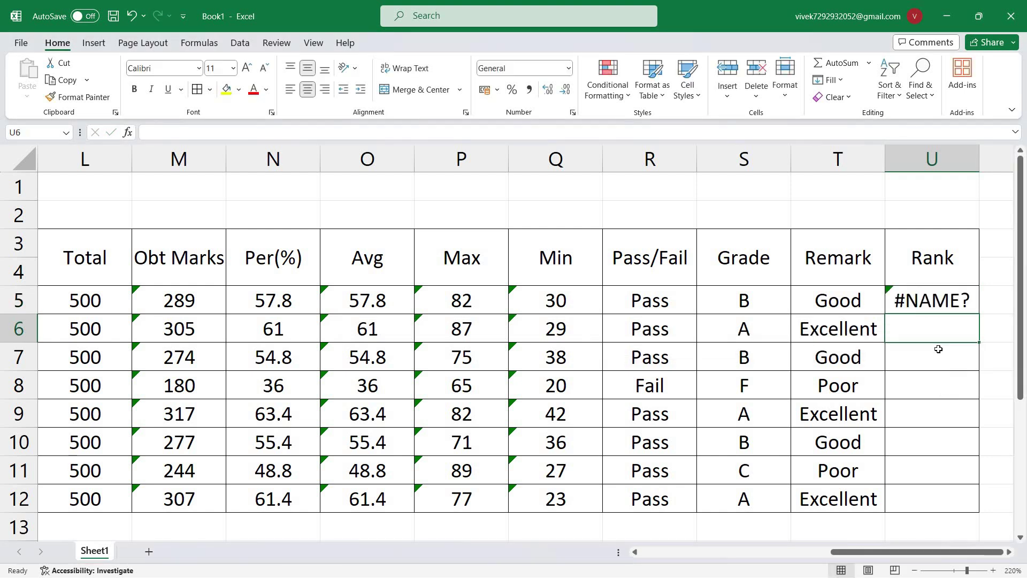
key(Up)
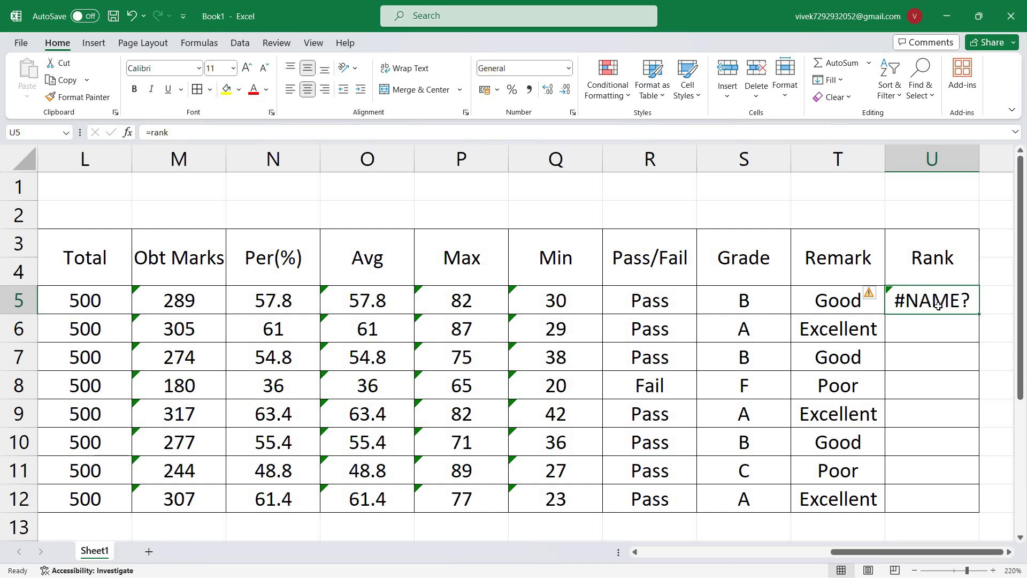
key(Delete)
Enter =RANK(M5,M5:M12) in U5 to rank the first student's obtained marks.
text(=rank)
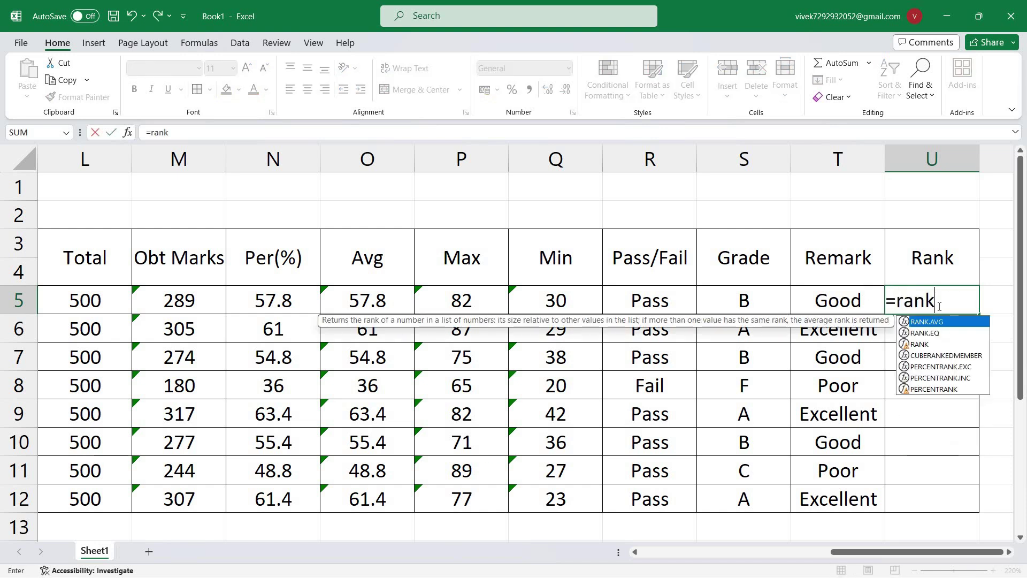
double_click(930, 344)
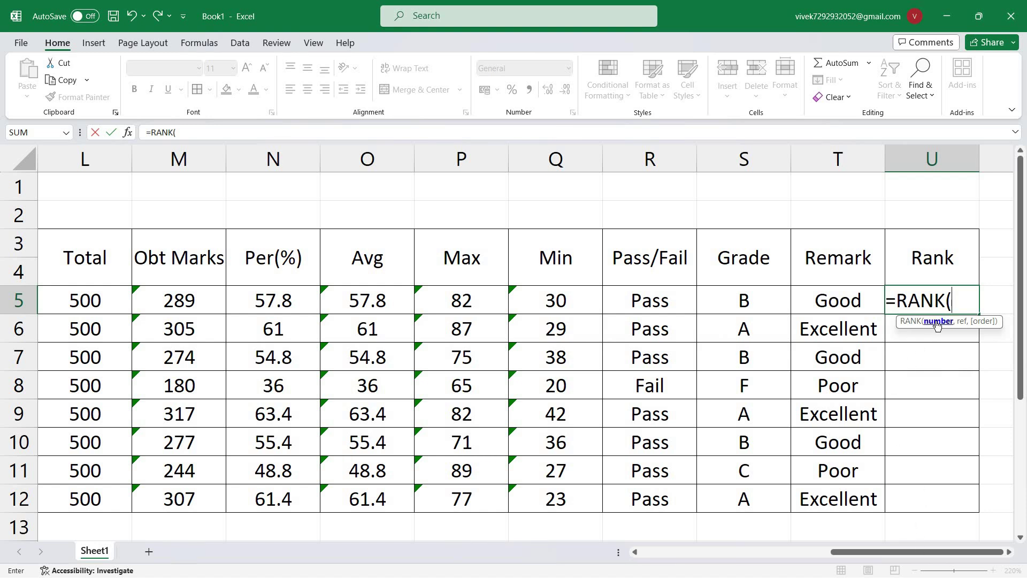
click(173, 300)
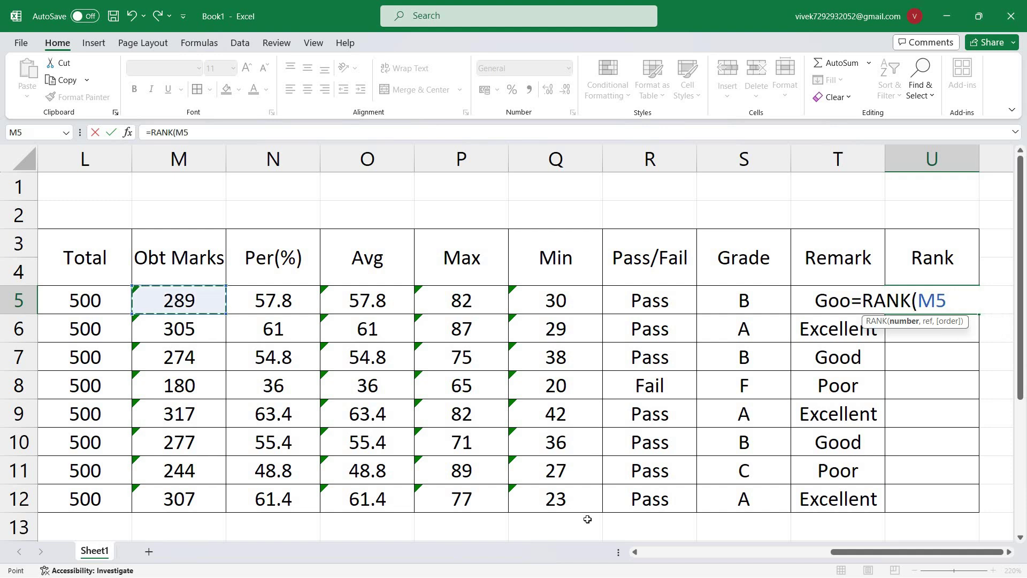
text(,)
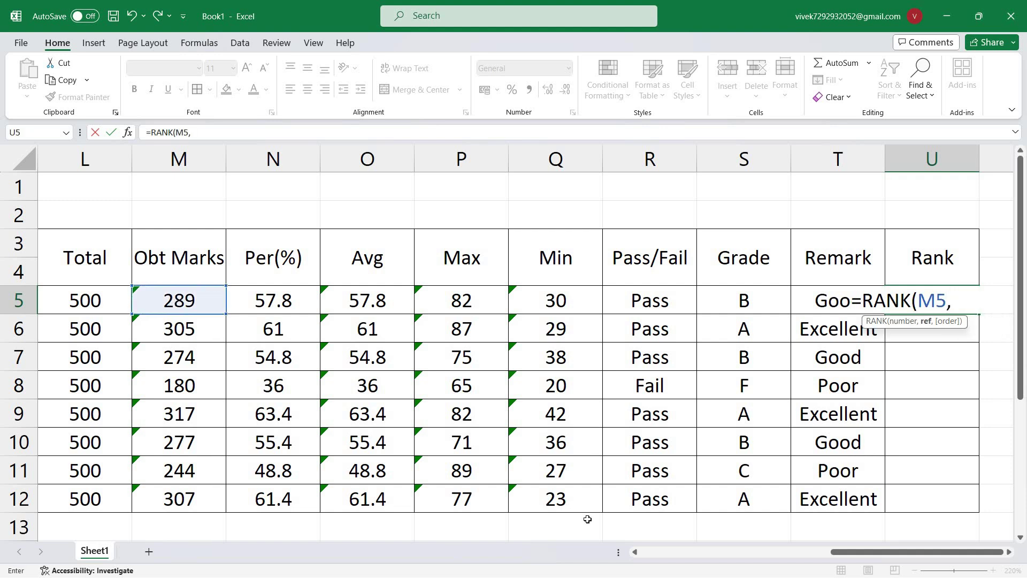
drag(202, 296, 179, 496)
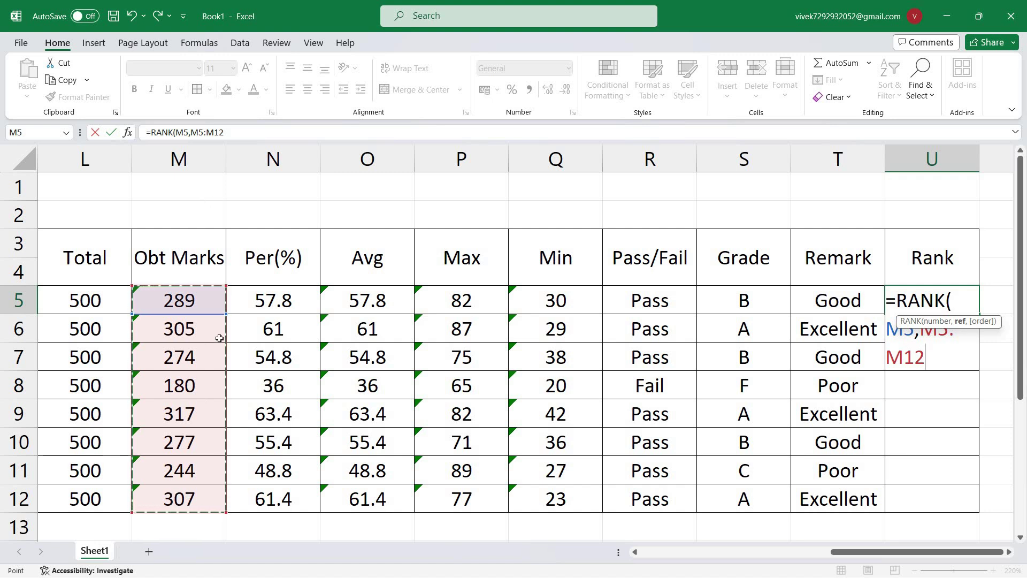
key(Return)
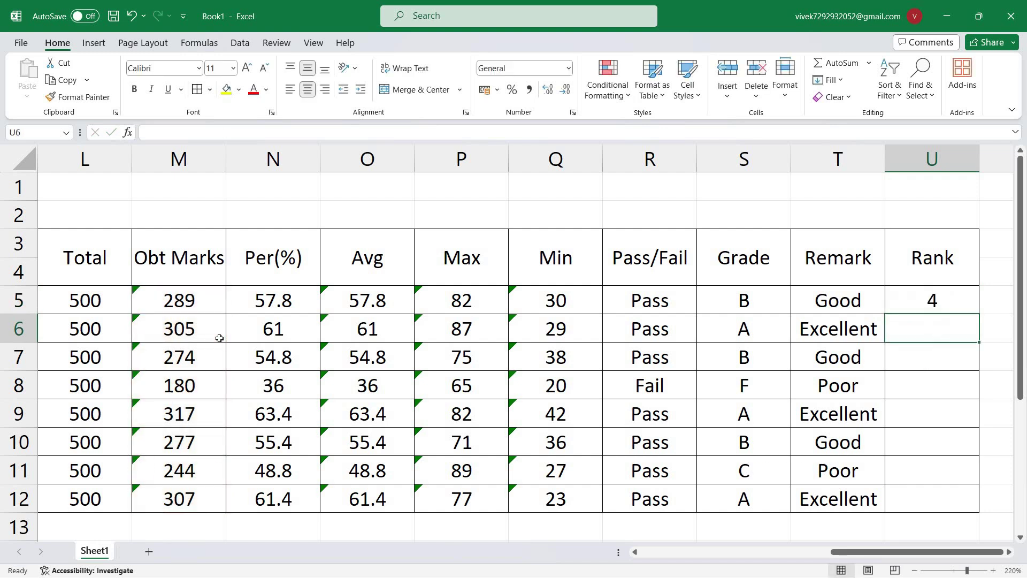
Fill the rank formula from U5 down through U12.
key(Up)
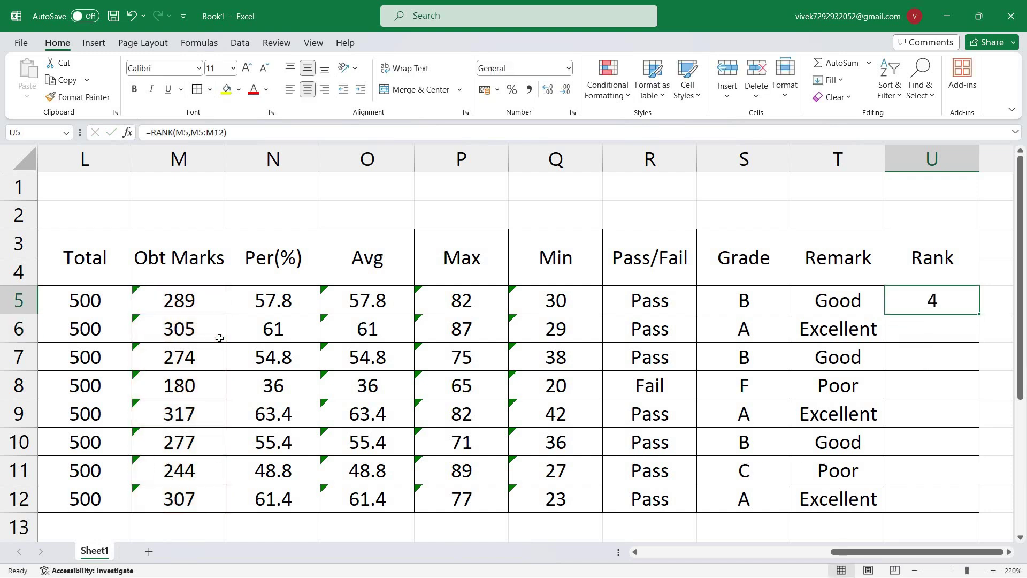
key(shift+Down)
key(shift+Down)
key(shift+Down)
key(shift+Down)
key(shift+Down)
key(shift+Down)
key(shift+Down)
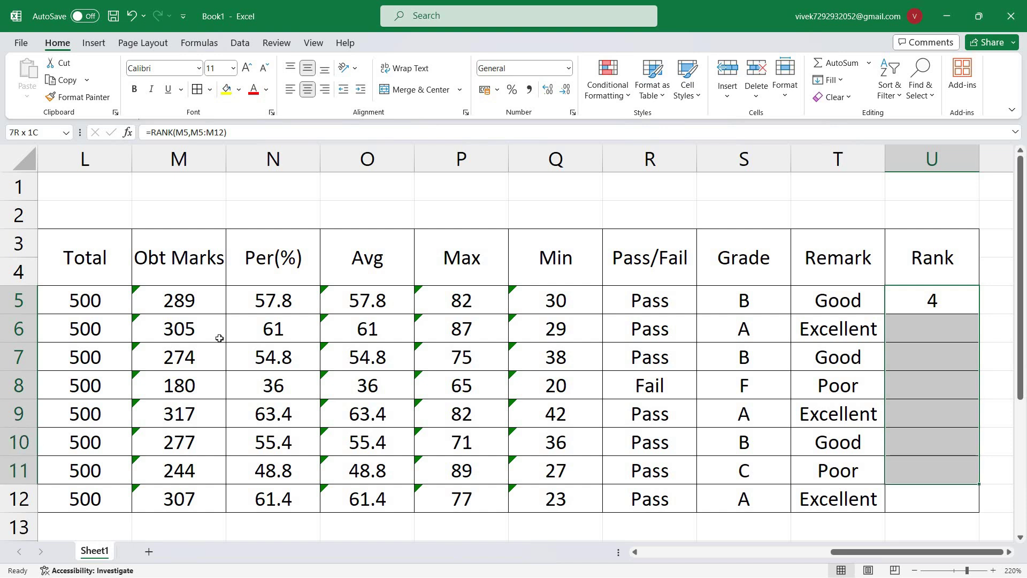
key(ctrl+d)
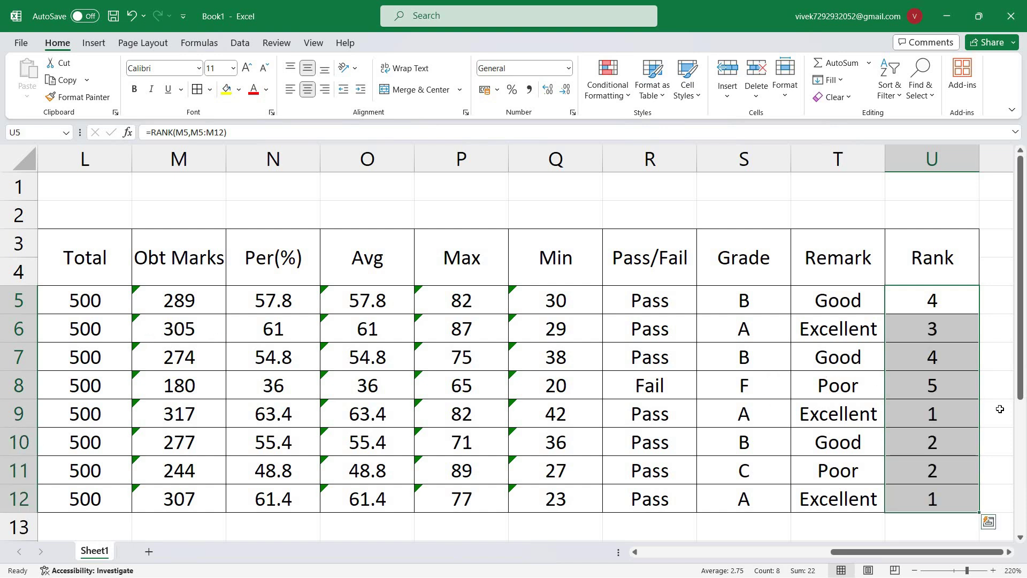
Compare the rank formulas in U9, U12 and U5, examining the range each one references.
click(937, 415)
click(933, 500)
click(931, 409)
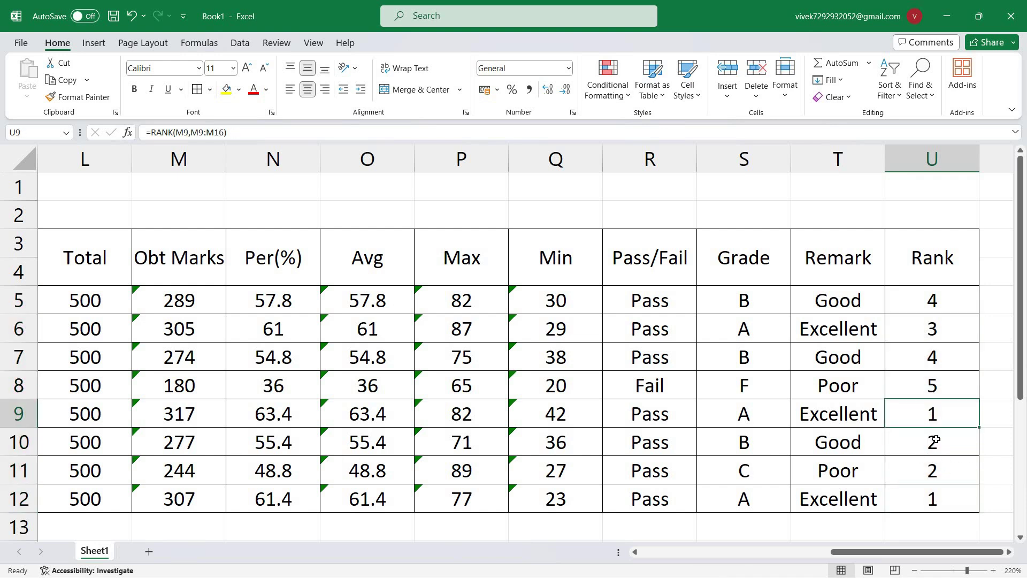
click(926, 302)
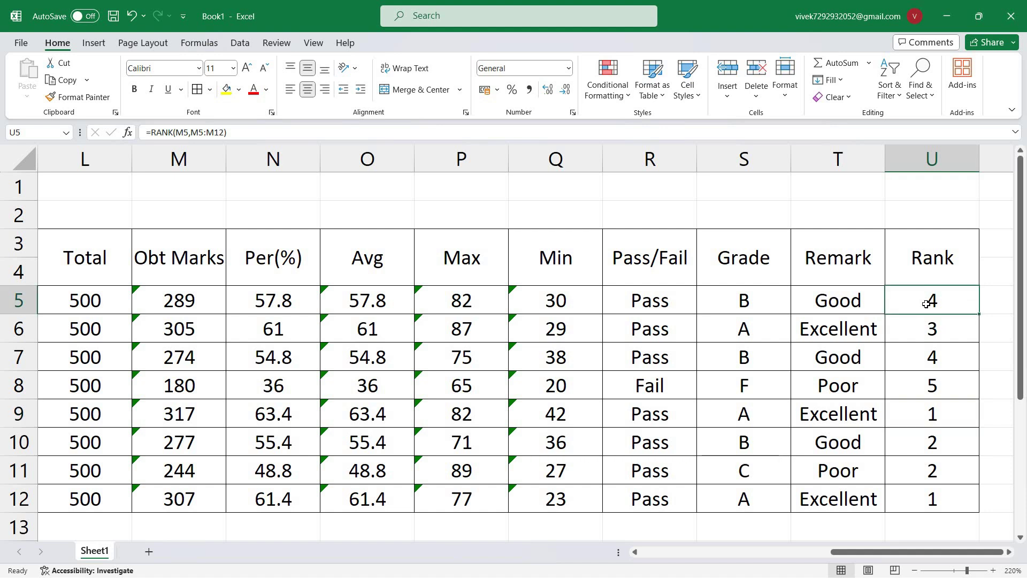
Anchor the start of the ranking range in U5, making the formula =RANK(M5,$M$5:M12).
double_click(926, 303)
click(955, 300)
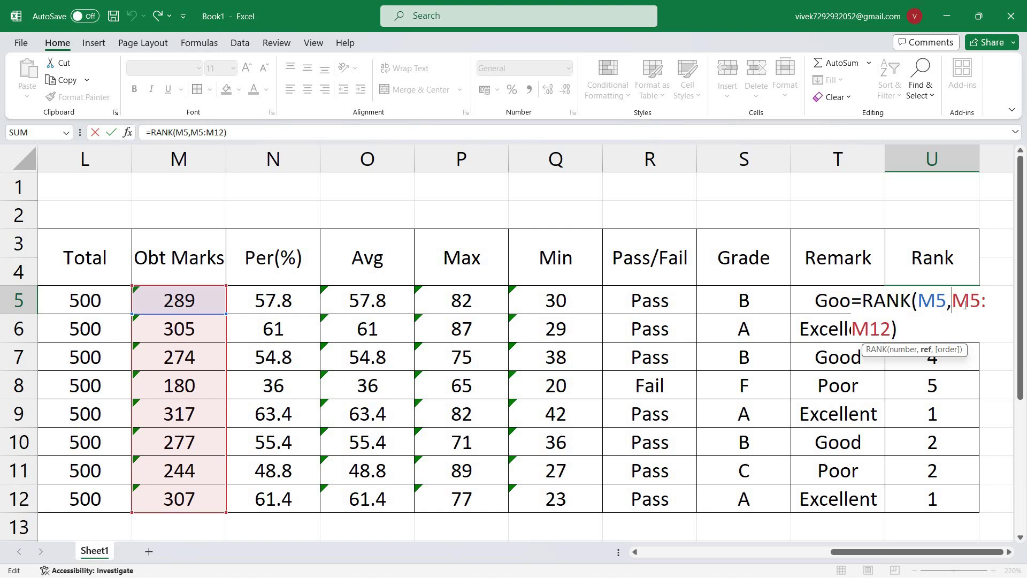
text($M)
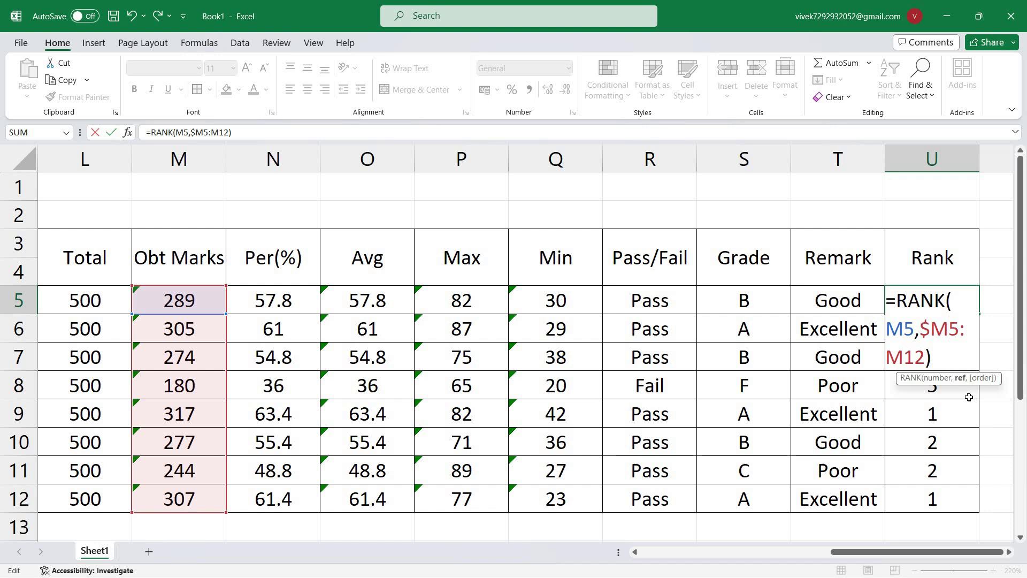
text($)
key(Return)
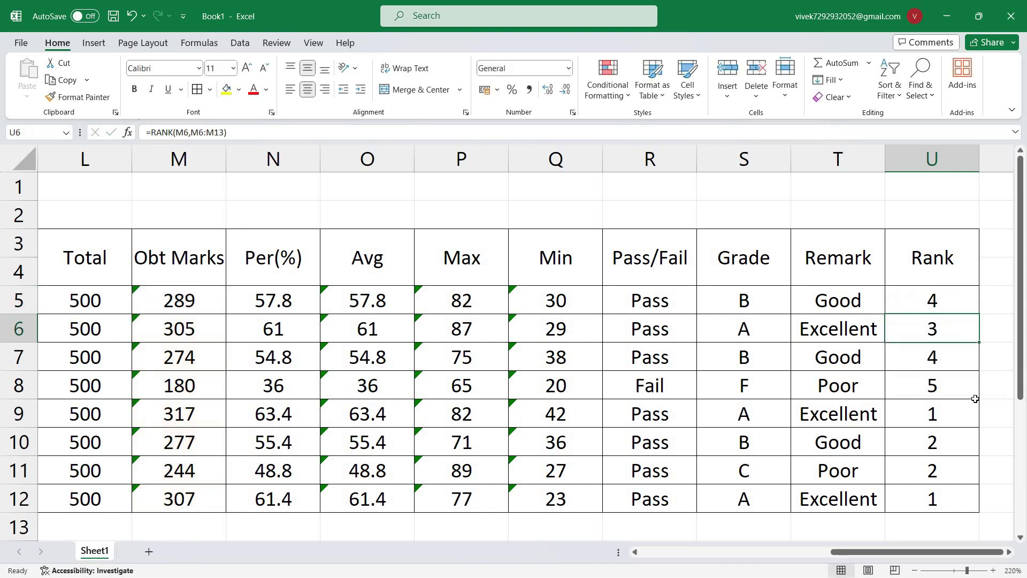
Fill the corrected rank formula from U5 down through U12.
key(Up)
key(shift+Down)
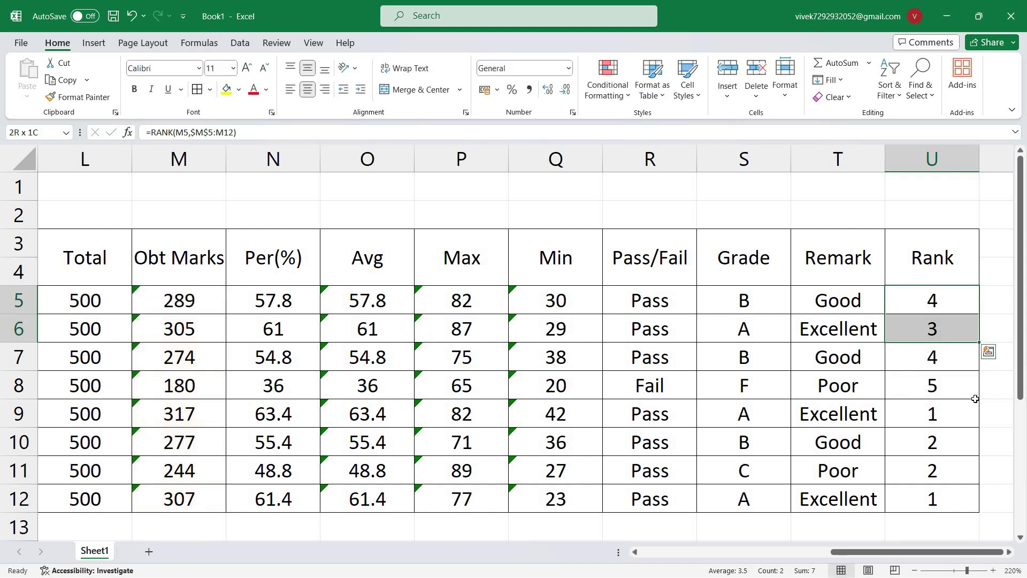
key(shift+Down)
key(shift+Down)
key(shift+Down)
key(shift+Down)
key(shift+Down)
key(shift+Down)
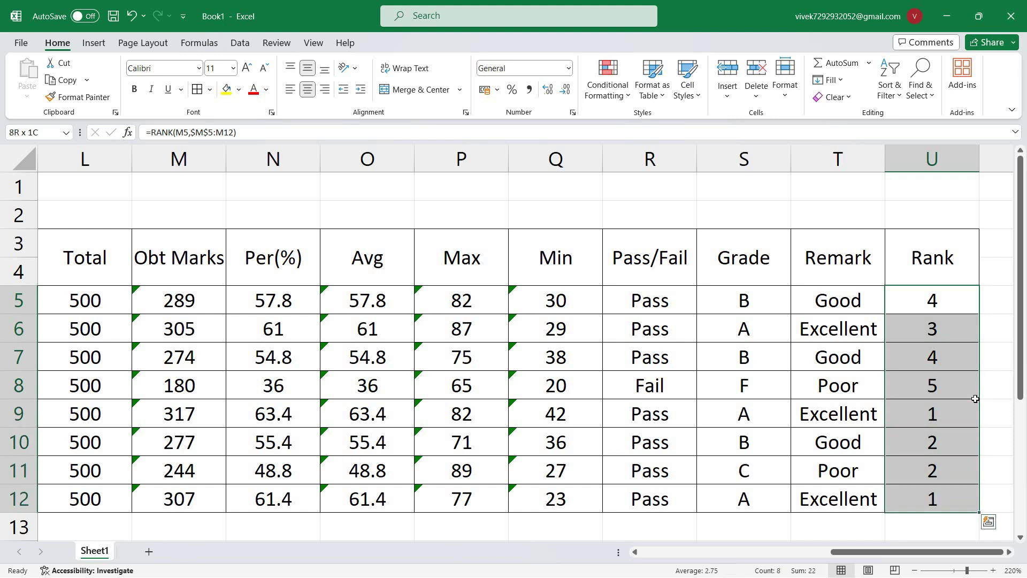
key(ctrl+d)
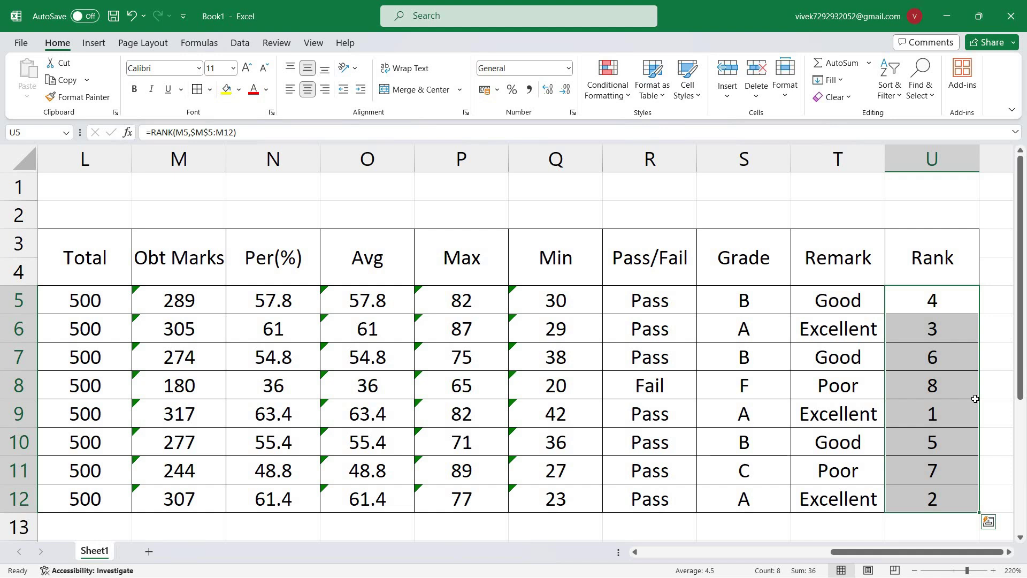
Check the ranks in U9 and U12 against the obtained marks in M9 and M12.
click(945, 415)
click(169, 416)
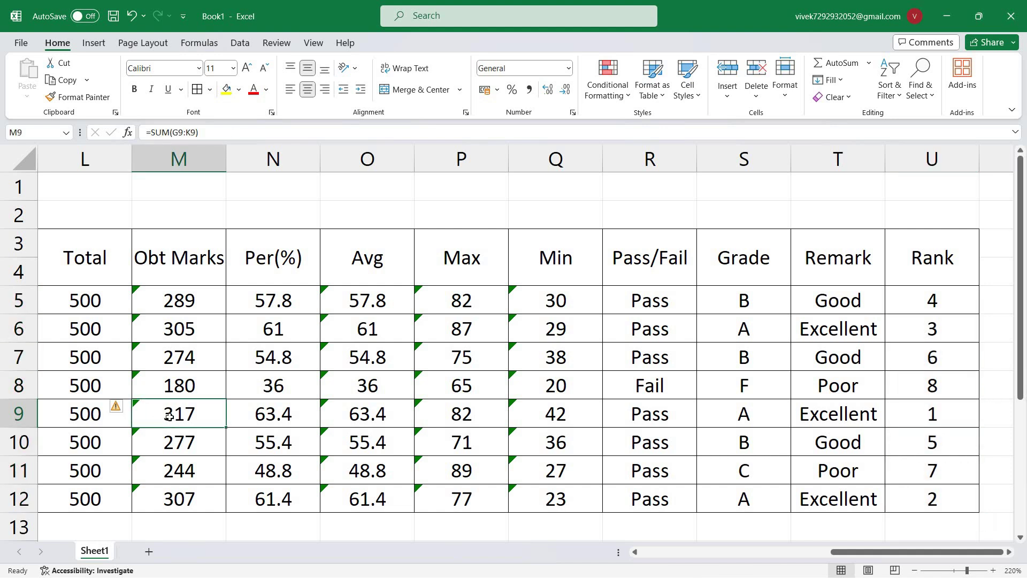
click(935, 503)
click(190, 495)
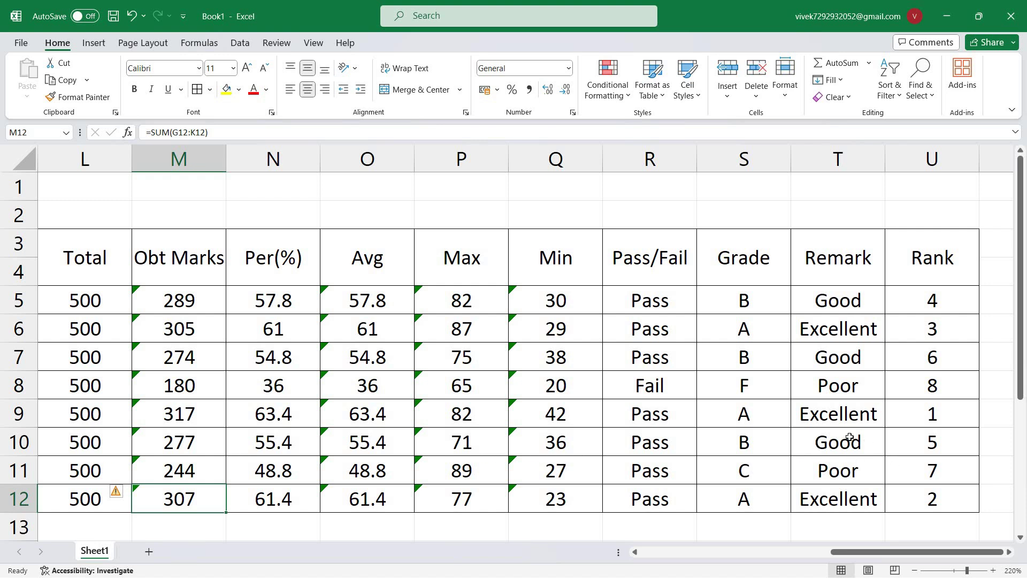
Format the Sr.No. to Email headers with a light orange fill, bold text and font size 12.
drag(877, 552, 888, 520)
drag(856, 552, 655, 522)
ctrl+scroll(515, 391, down, 5)
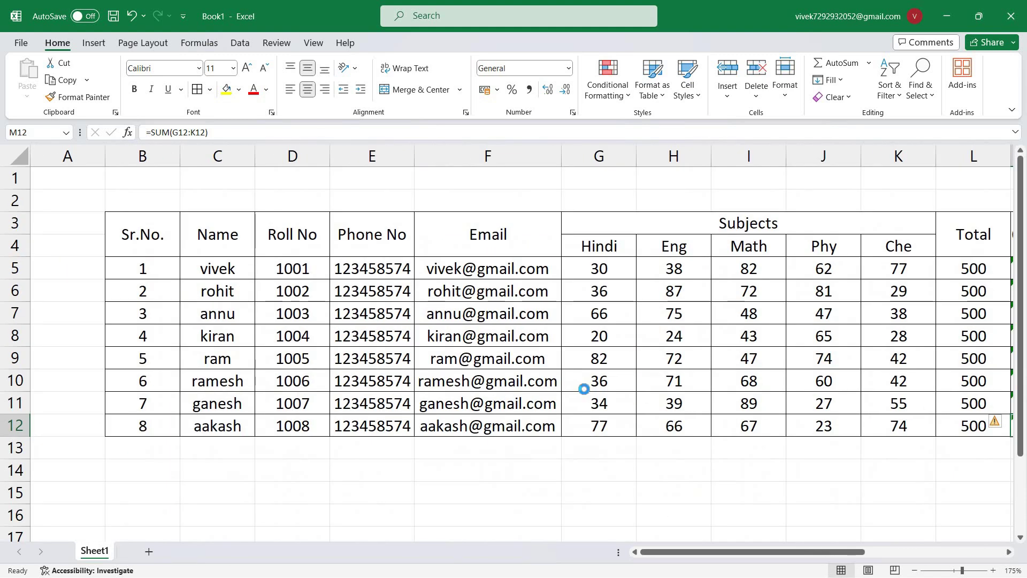
ctrl+scroll(515, 390, down, 3)
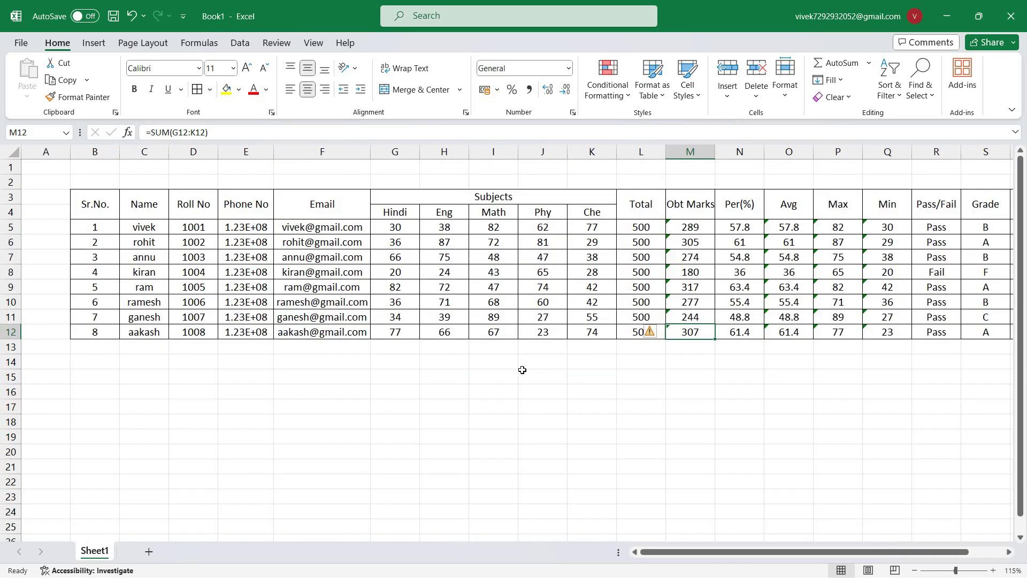
ctrl+scroll(522, 369, up, 1)
drag(44, 210, 311, 216)
ctrl+scroll(415, 442, up, 3)
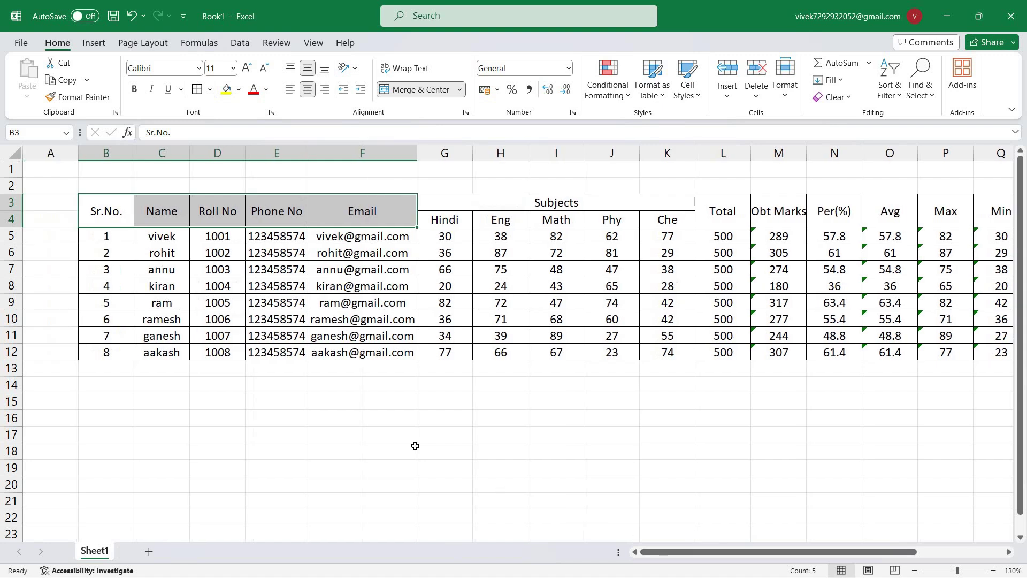
click(238, 90)
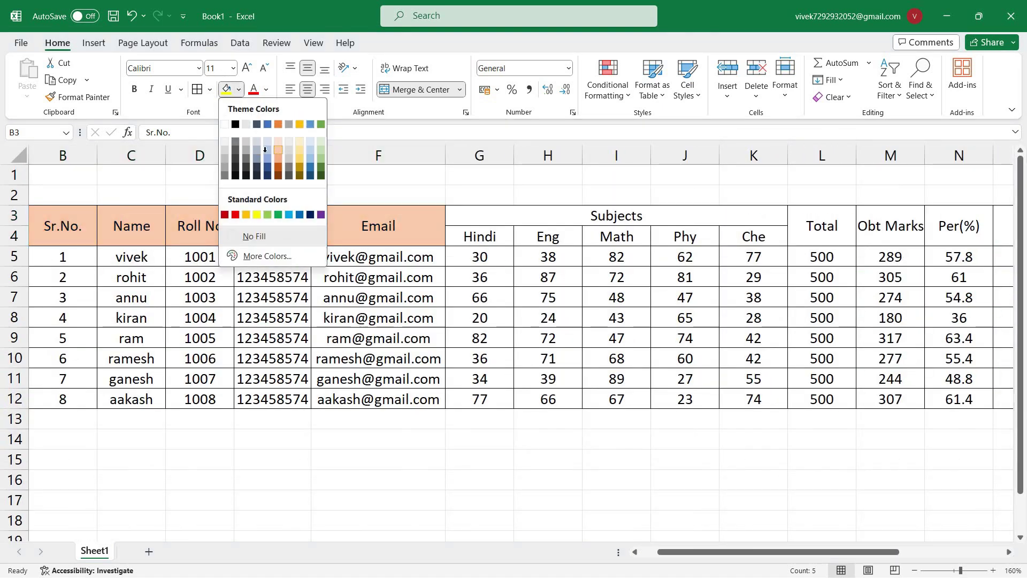
click(282, 152)
click(135, 89)
click(246, 68)
Format the merged Subjects header with a light gold fill, bold text and font size 12.
click(387, 213)
click(508, 211)
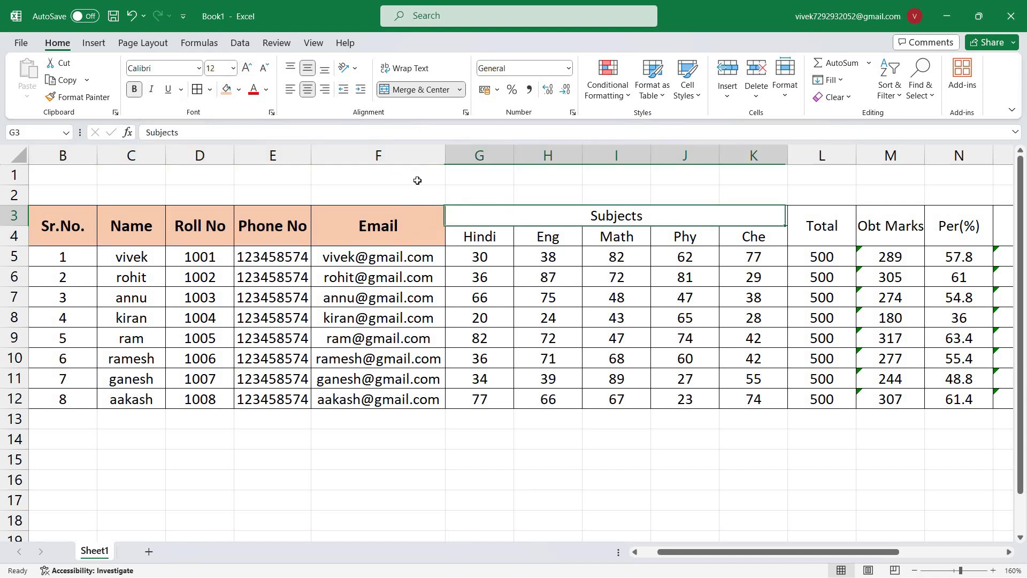
click(240, 91)
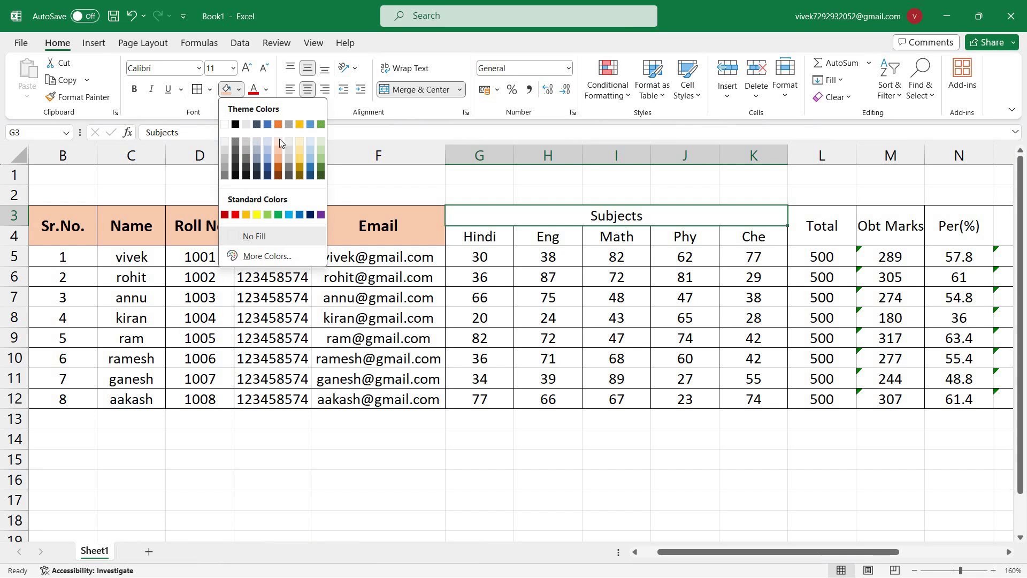
click(296, 142)
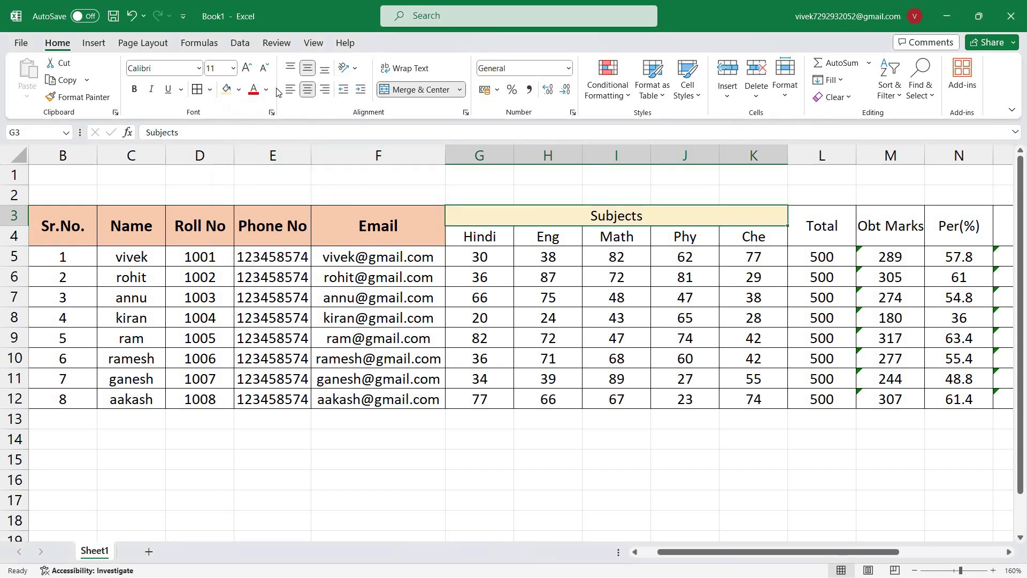
click(134, 89)
click(247, 68)
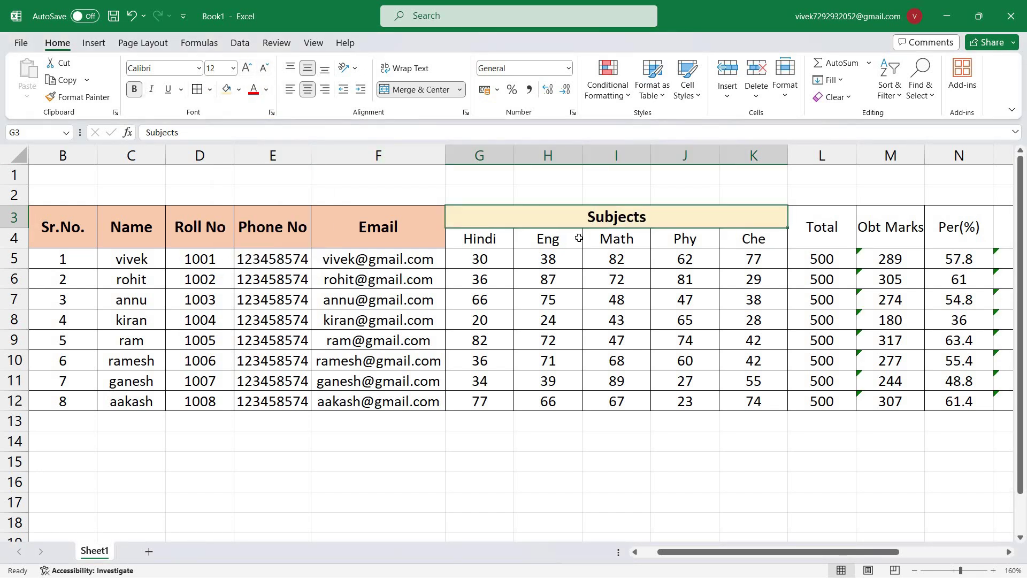
Fill the subject name cells G4:K4, Hindi to Che, with the light orange used on the student detail headers.
drag(461, 235, 748, 238)
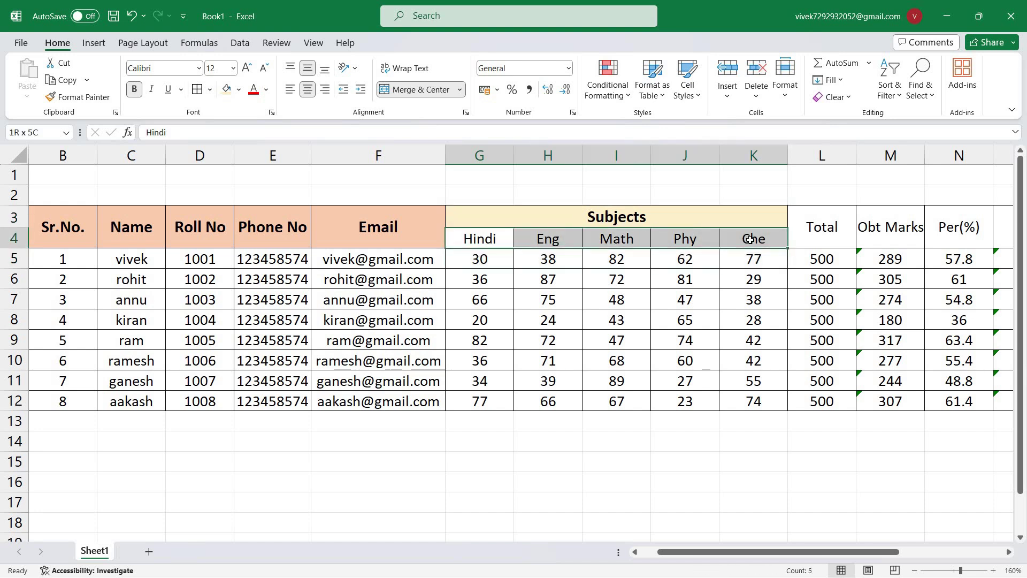
click(238, 89)
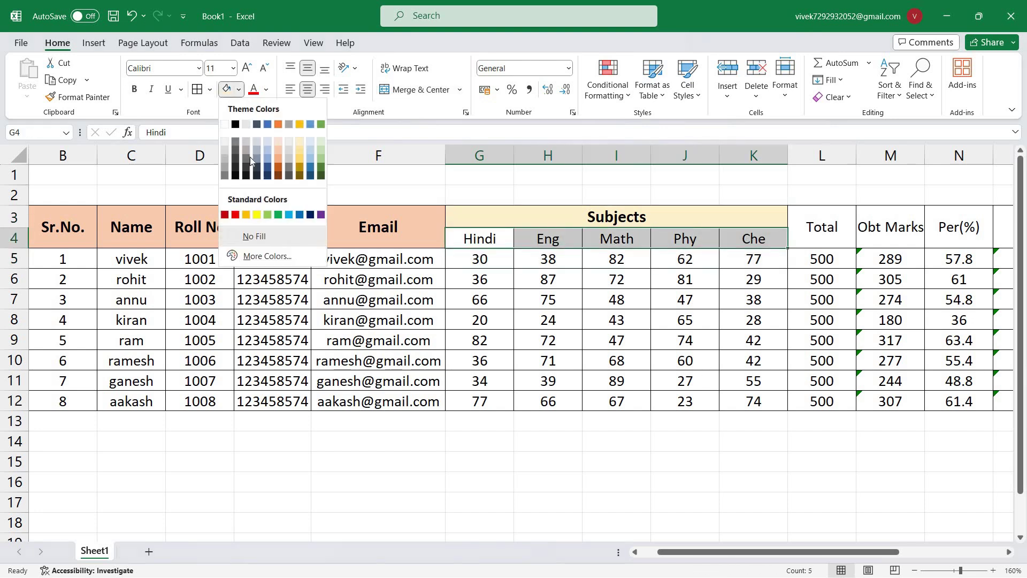
click(280, 152)
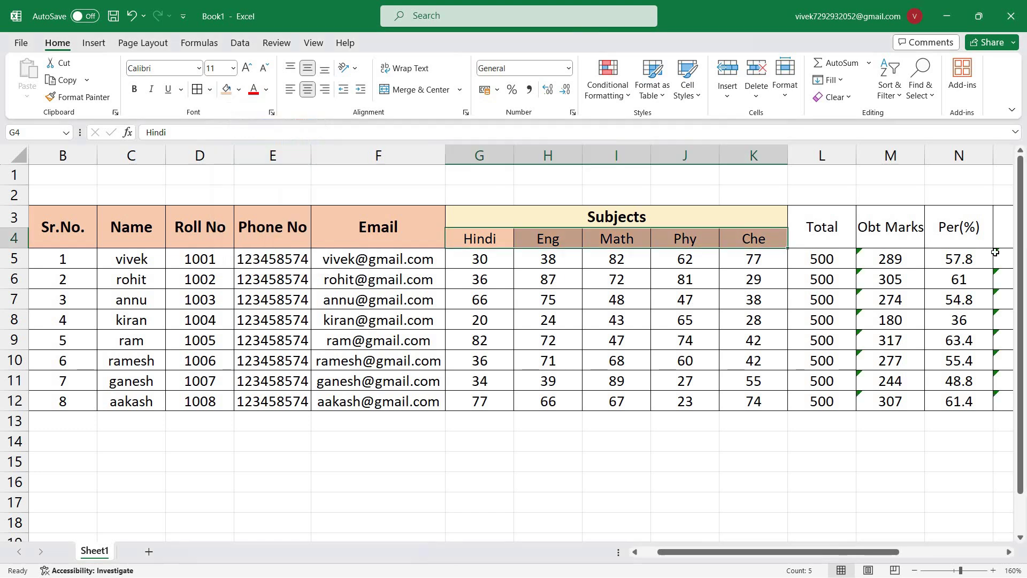
Give the Total to Rank headers the light orange fill, bold text and font size 12, and autofit the Obt Marks column.
drag(807, 227, 955, 235)
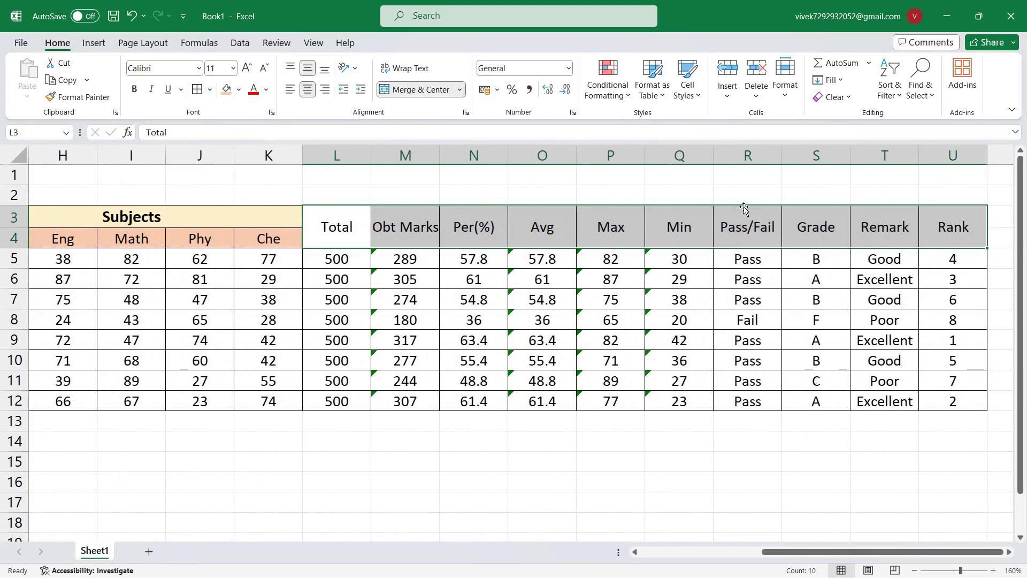
click(226, 89)
click(134, 90)
click(247, 68)
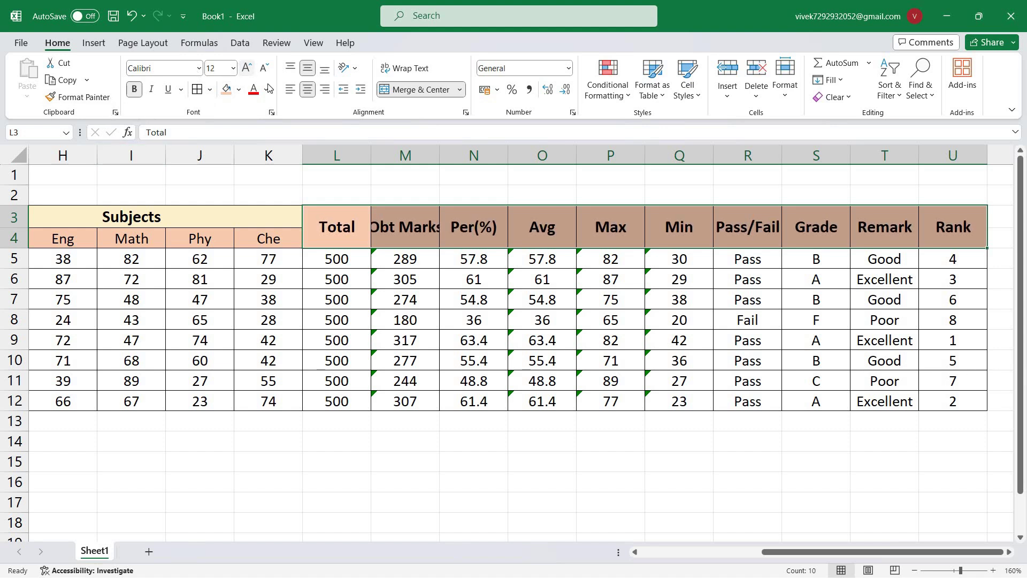
double_click(448, 152)
Make the subject names in G4:K4 bold and increase their font size.
click(756, 551)
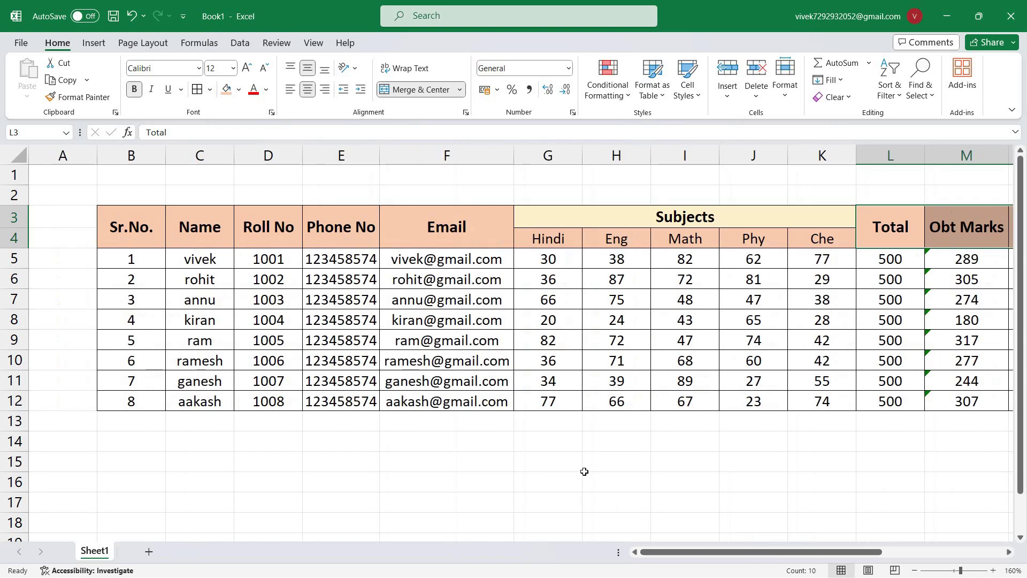
drag(527, 236, 809, 240)
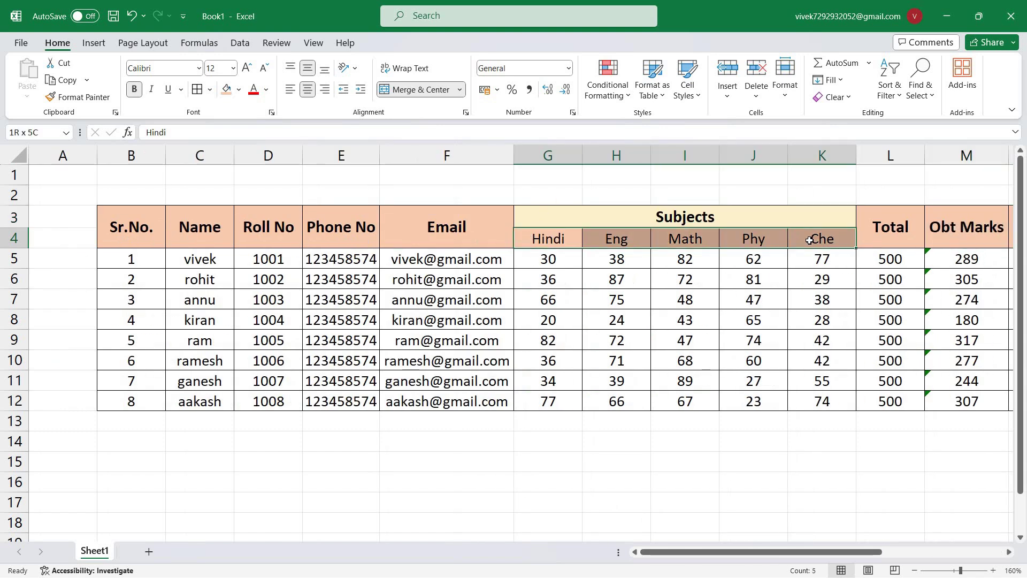
click(134, 89)
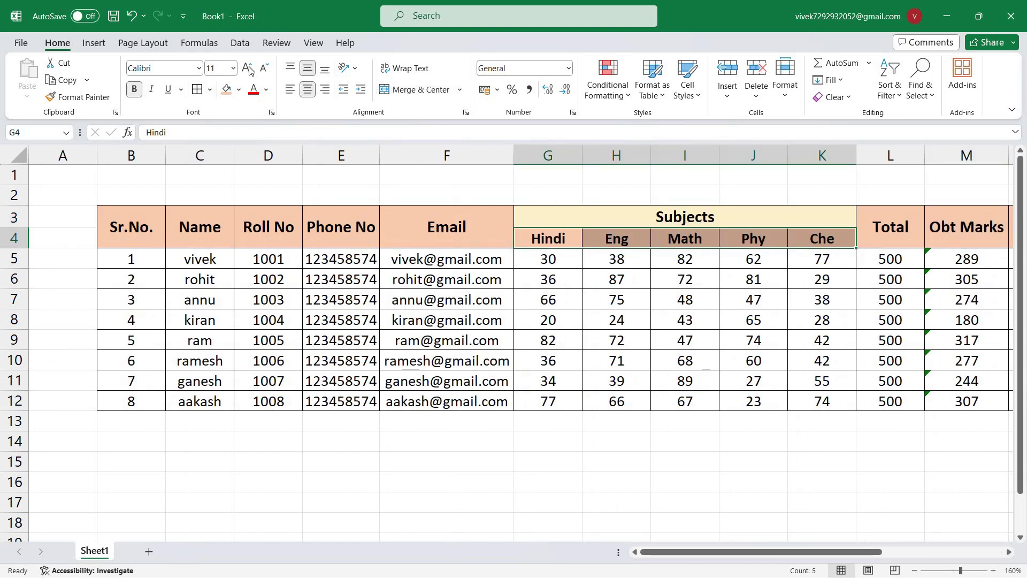
click(744, 480)
Autofit the width of the Phone No column so its numbers display in full.
scroll(606, 386, down, 2)
scroll(606, 387, down, 3)
scroll(606, 386, up, 6)
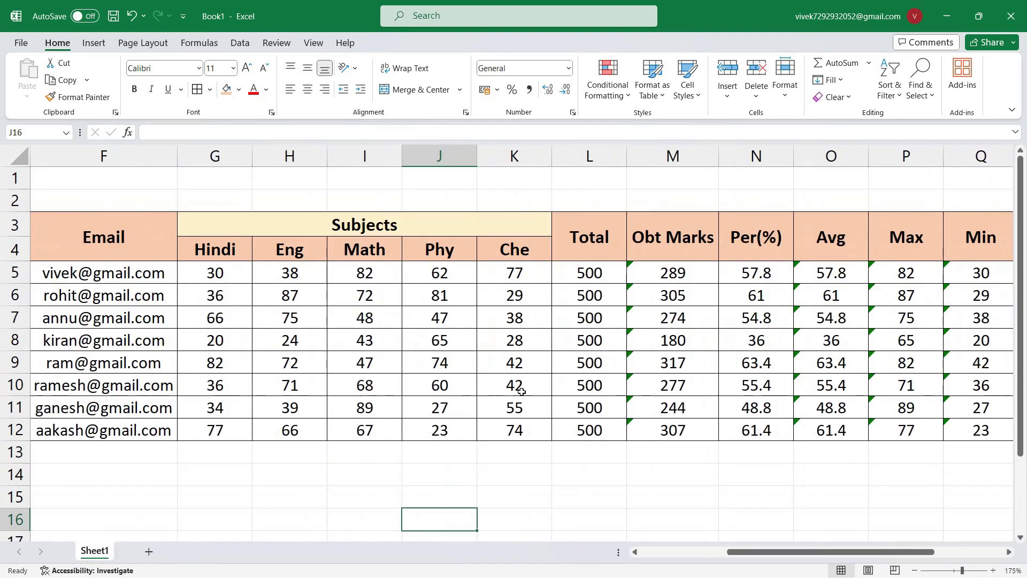
drag(760, 552, 675, 554)
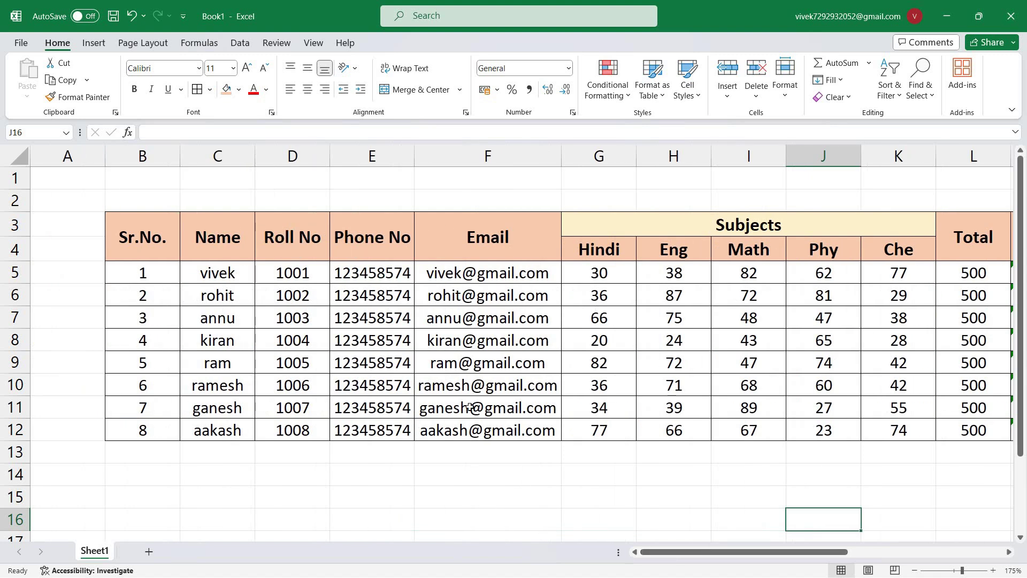
scroll(470, 407, down, 7)
scroll(449, 412, up, 5)
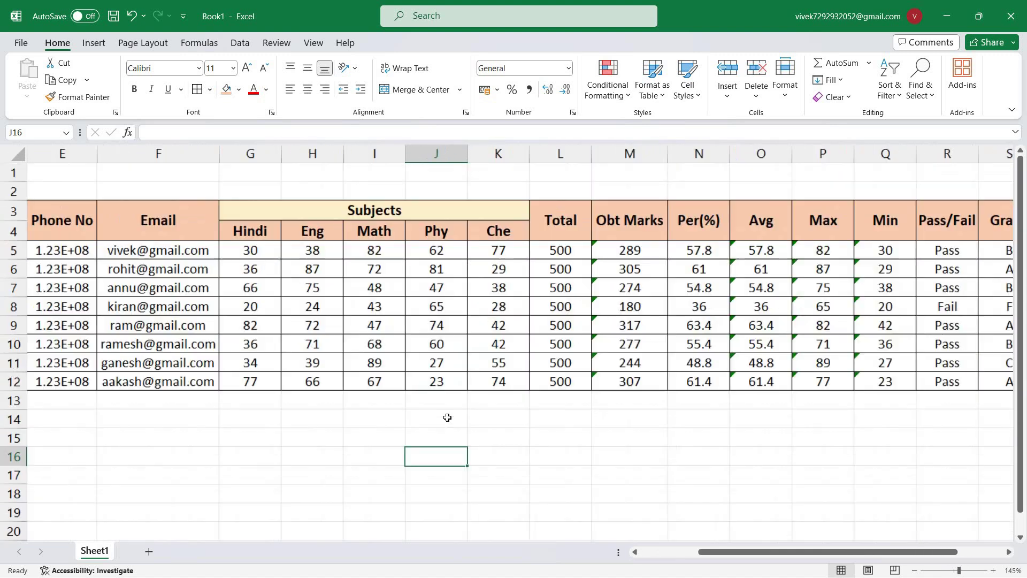
scroll(447, 417, up, 3)
drag(766, 553, 573, 515)
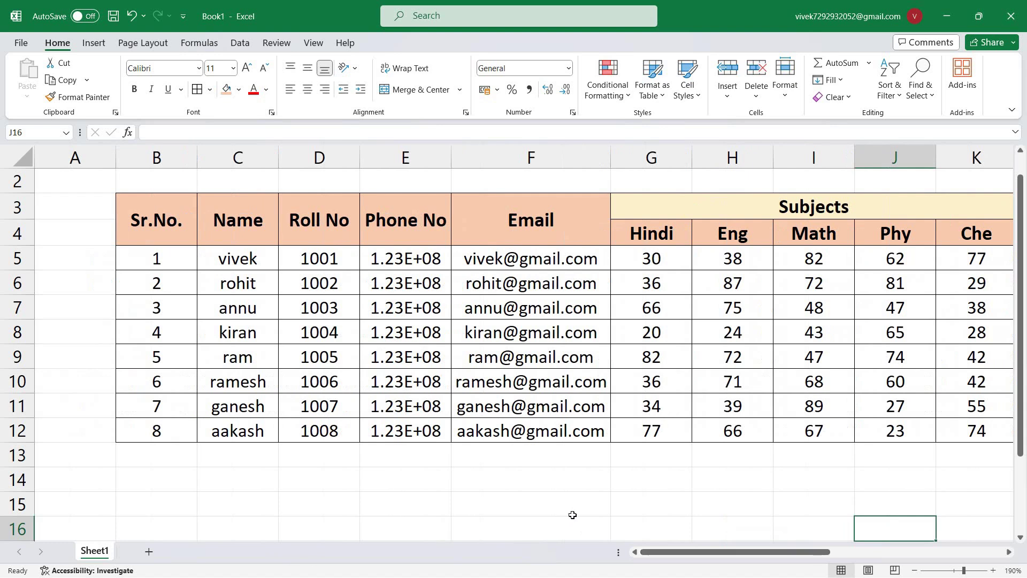
click(422, 264)
double_click(454, 160)
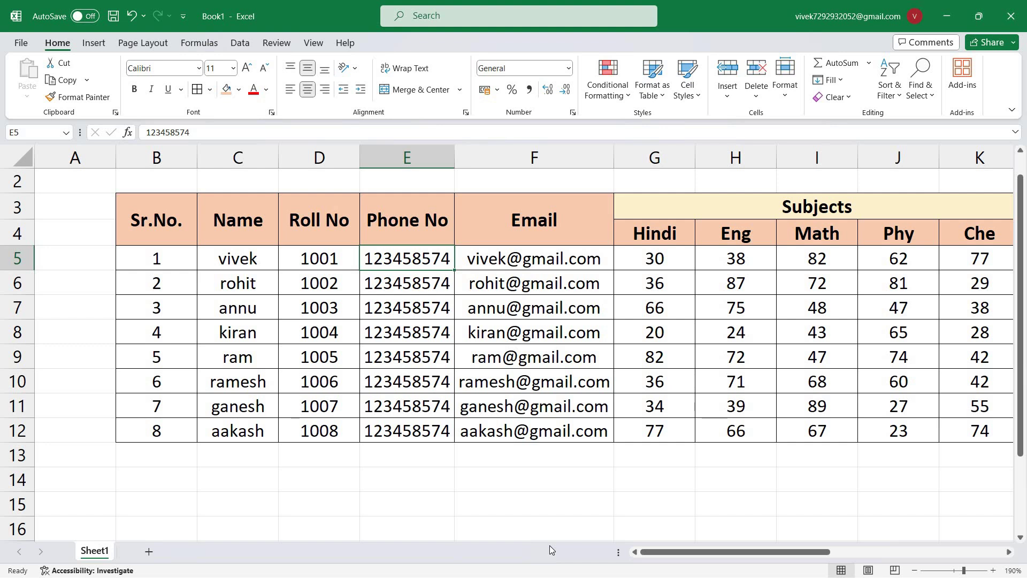
Display the sheet's formulas to examine those behind the student details, and switch back to showing results.
ctrl+scroll(490, 476, down, 9)
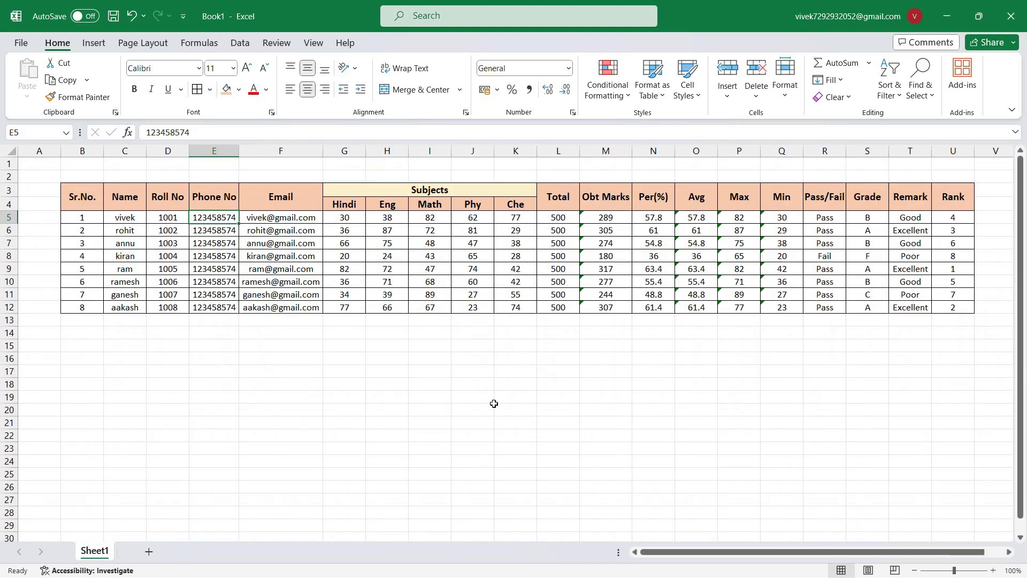
ctrl+scroll(459, 422, up, 3)
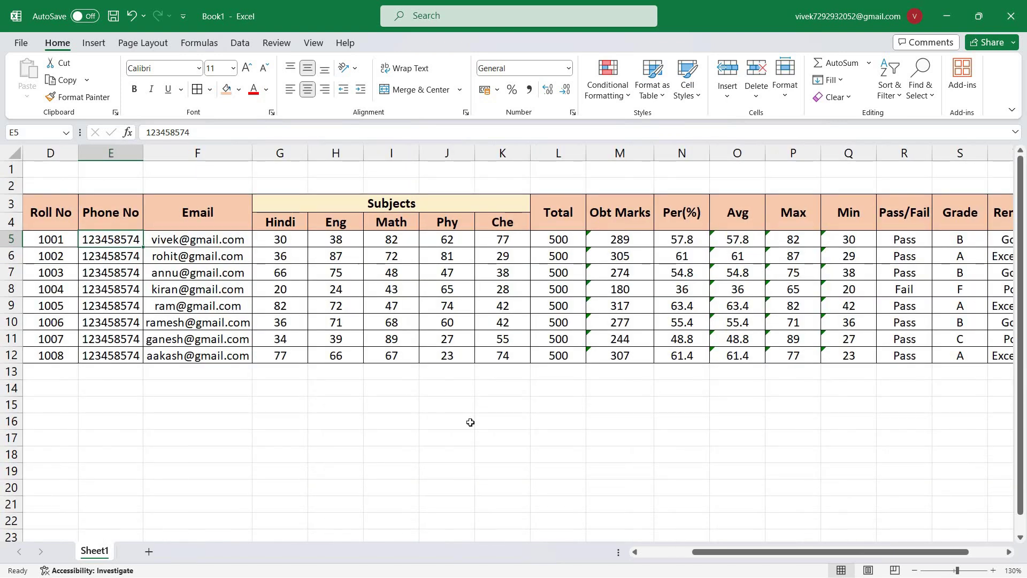
key(ctrl+grave)
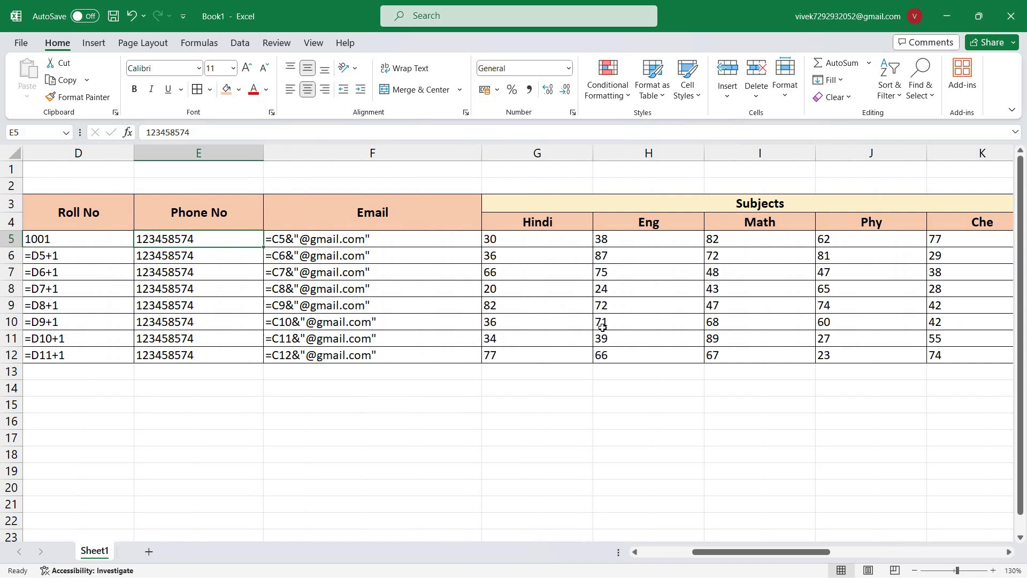
drag(717, 548, 554, 493)
click(471, 438)
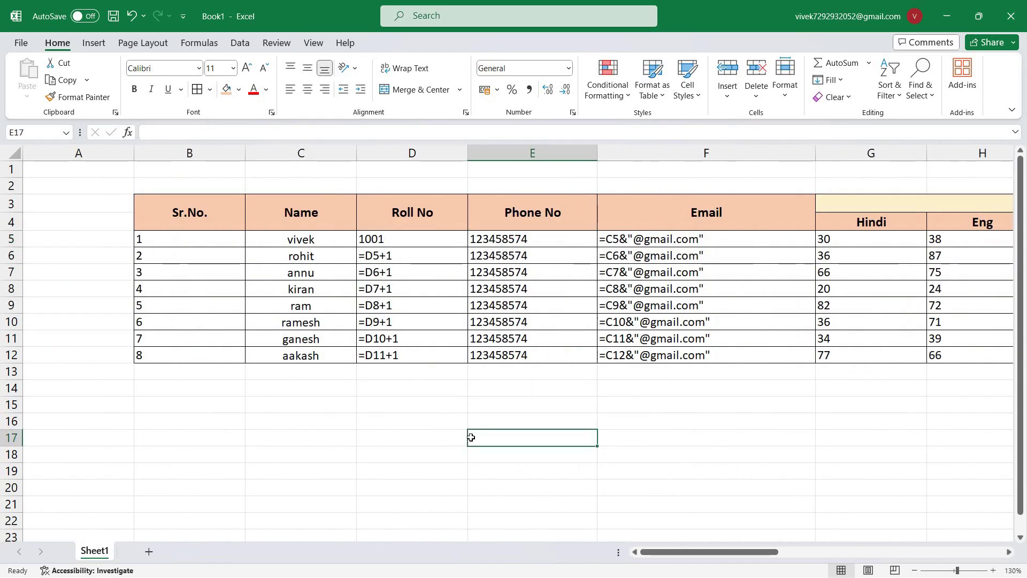
key(ctrl+grave)
scroll(436, 423, down, 3)
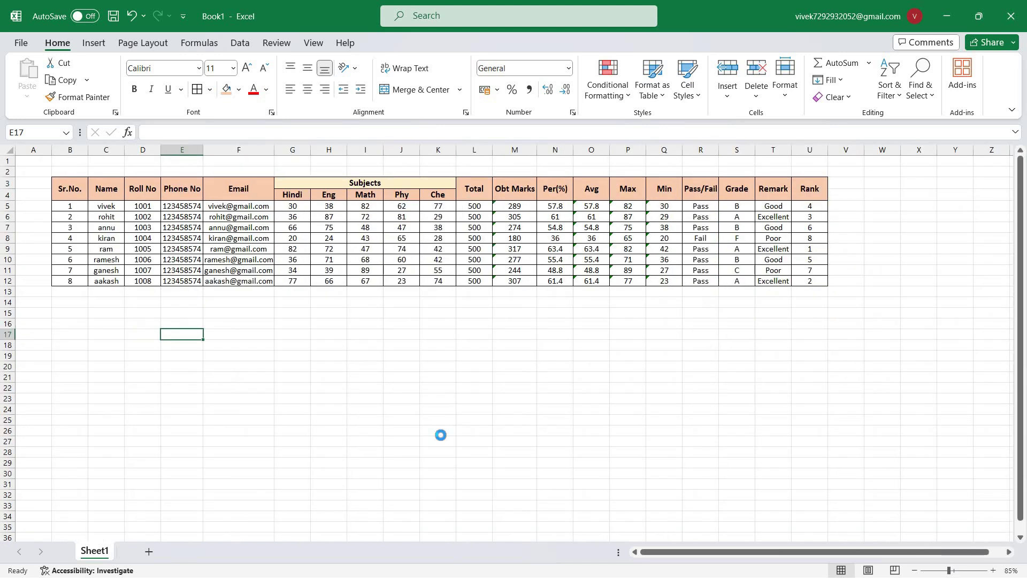
scroll(441, 436, up, 2)
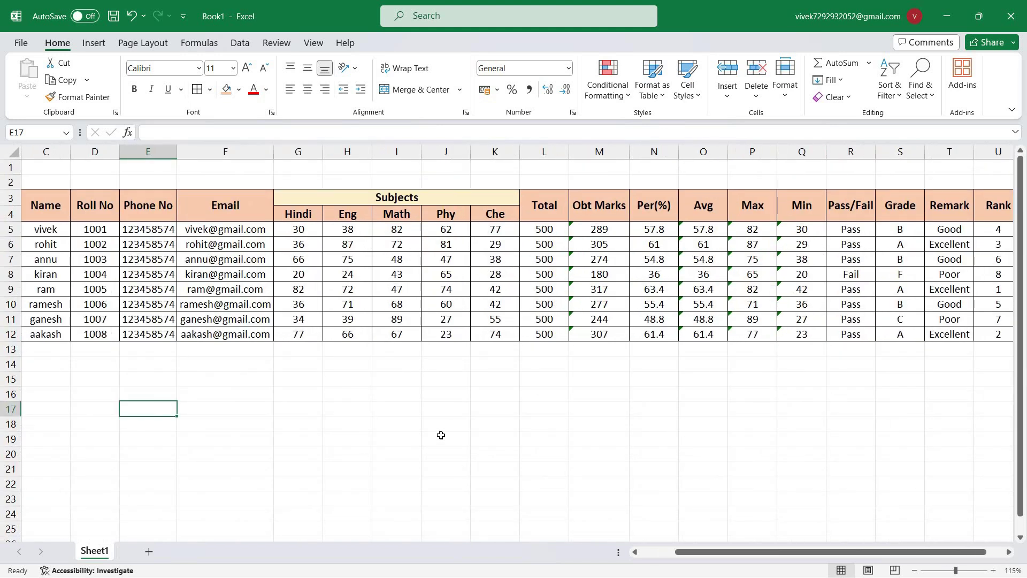